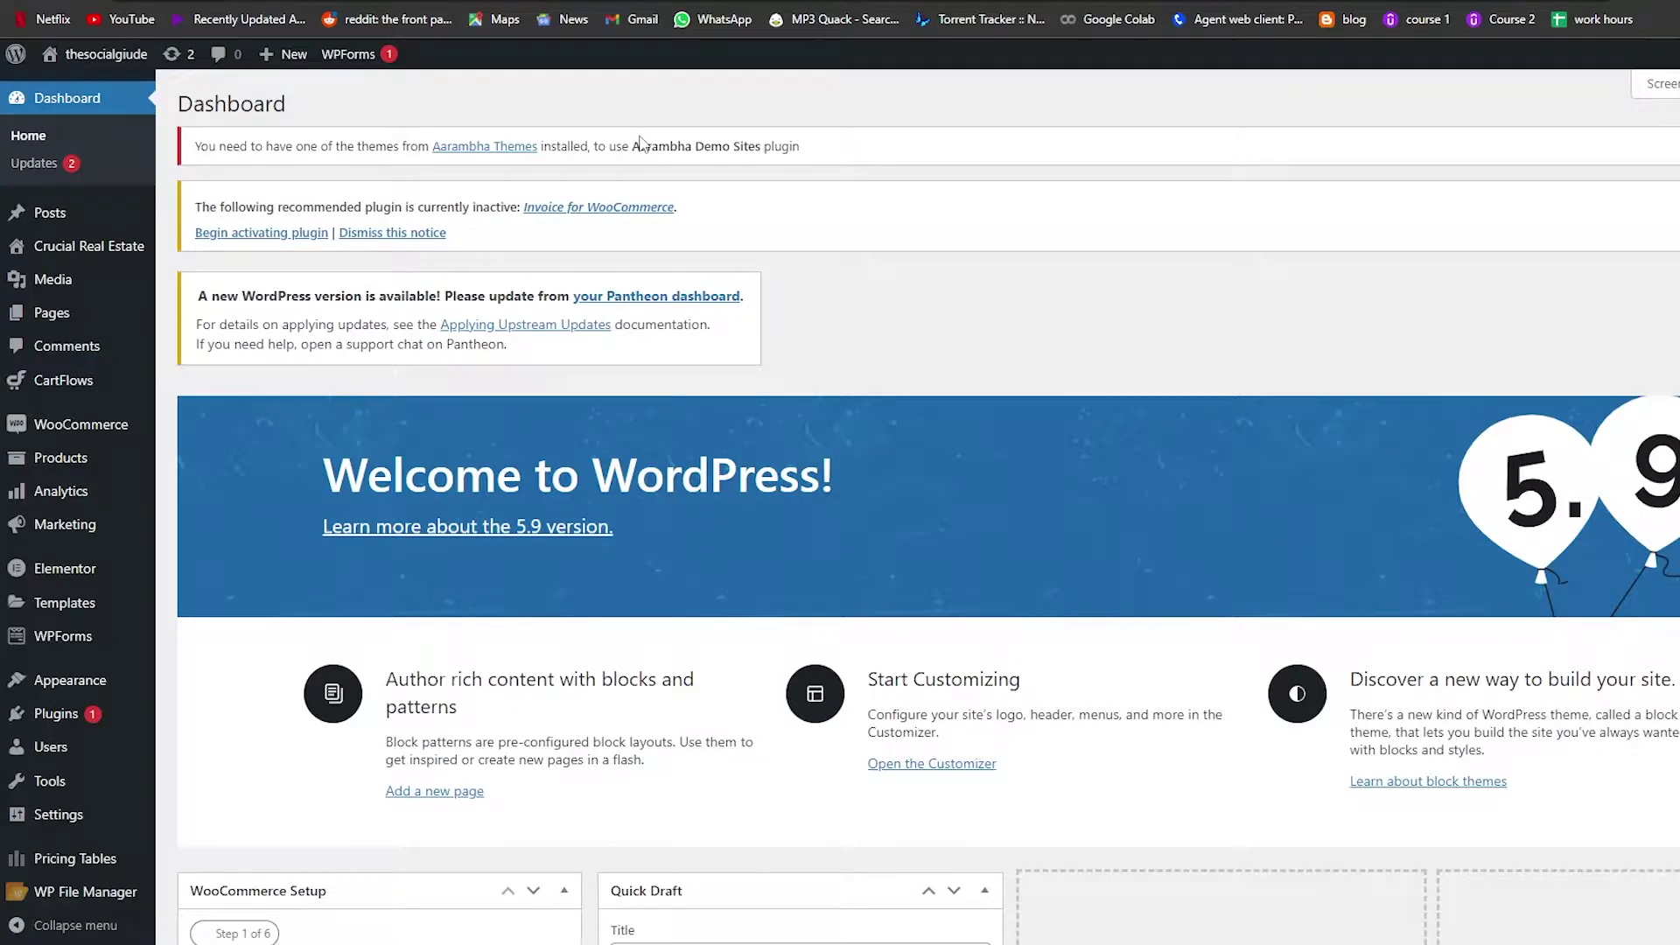
- Search for yelp and browse the Yelp Seattle homepage's hot new businesses and recent reviews
key(ctrl+t)
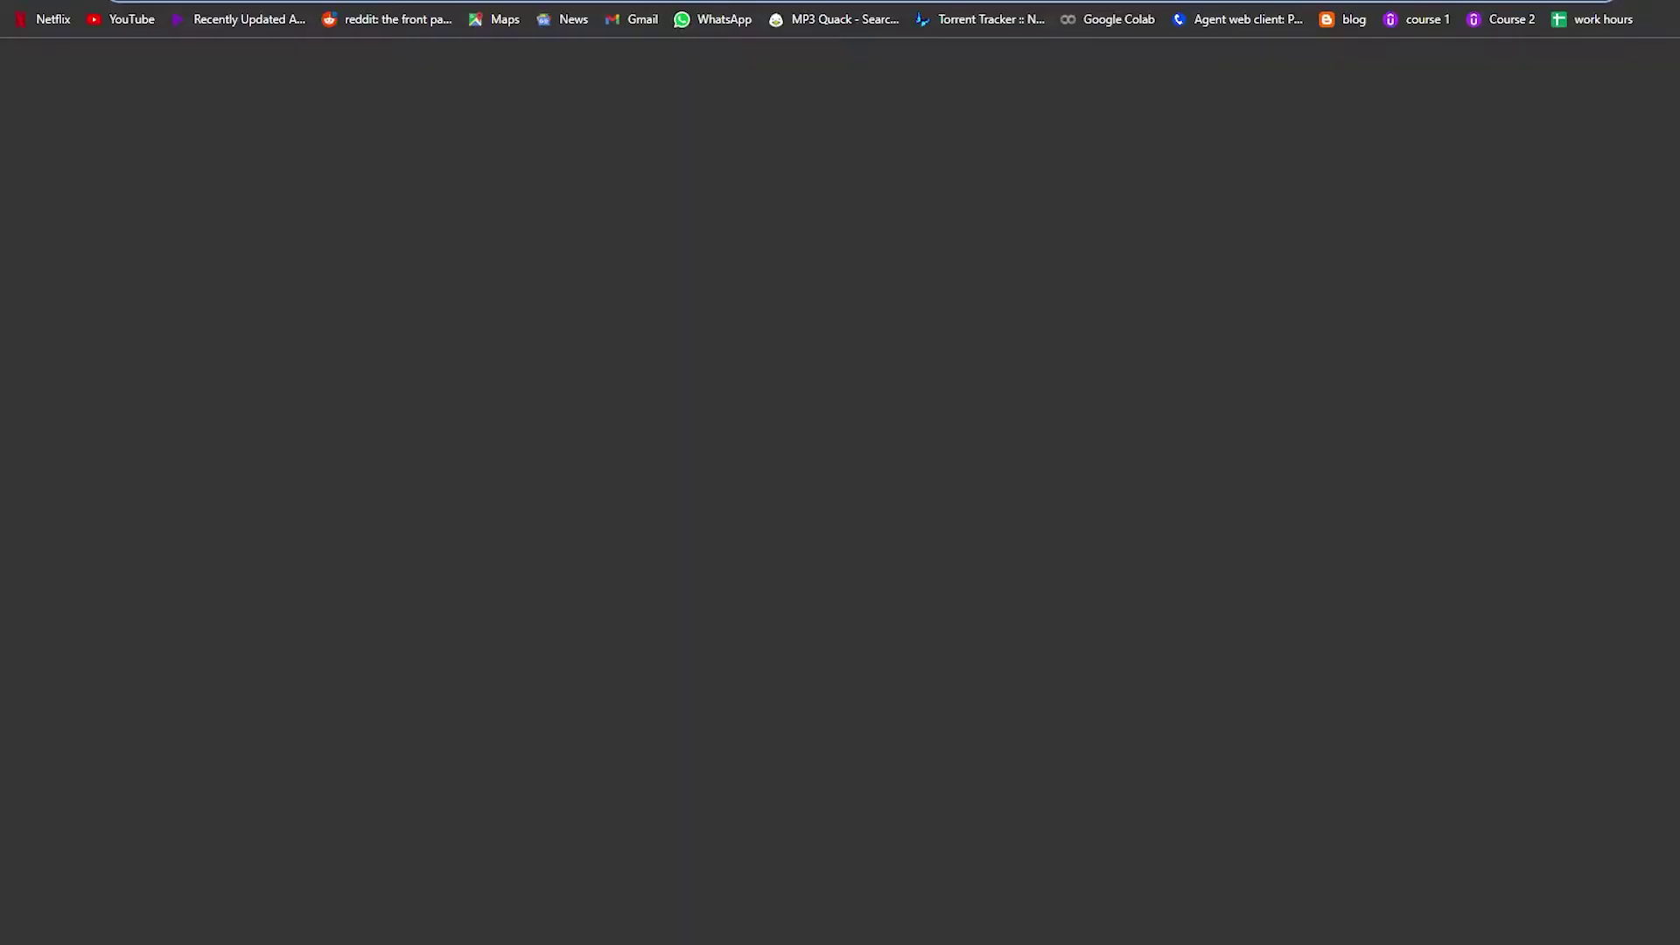
text(yelp)
key(Return)
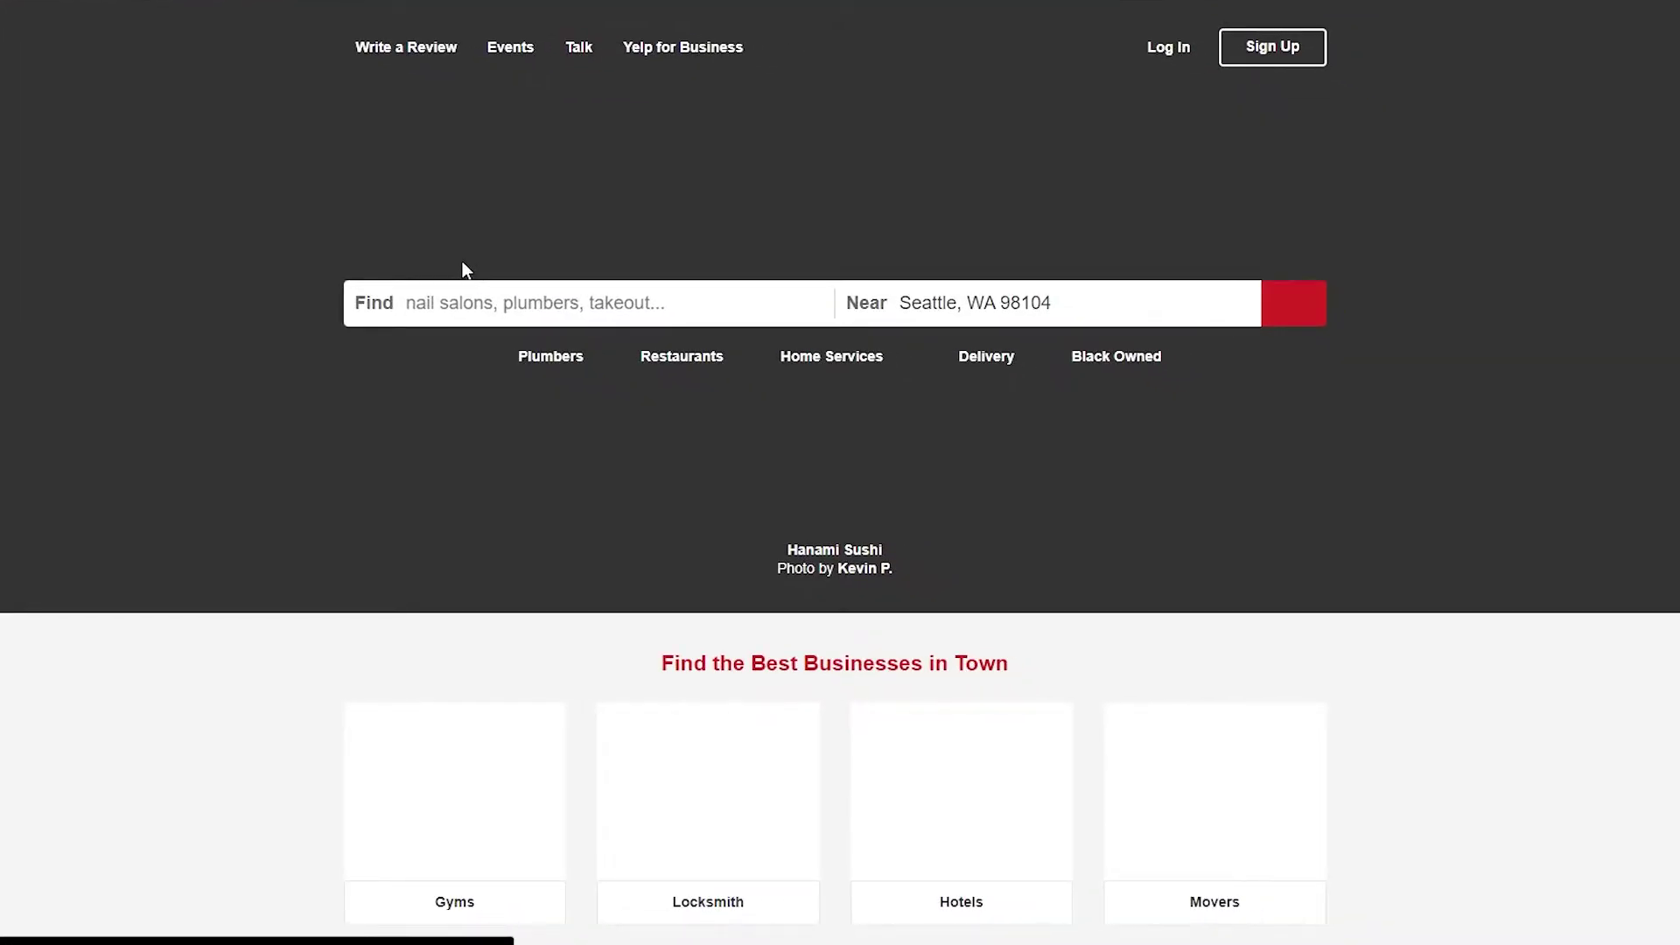
scroll(337, 315, down, 5)
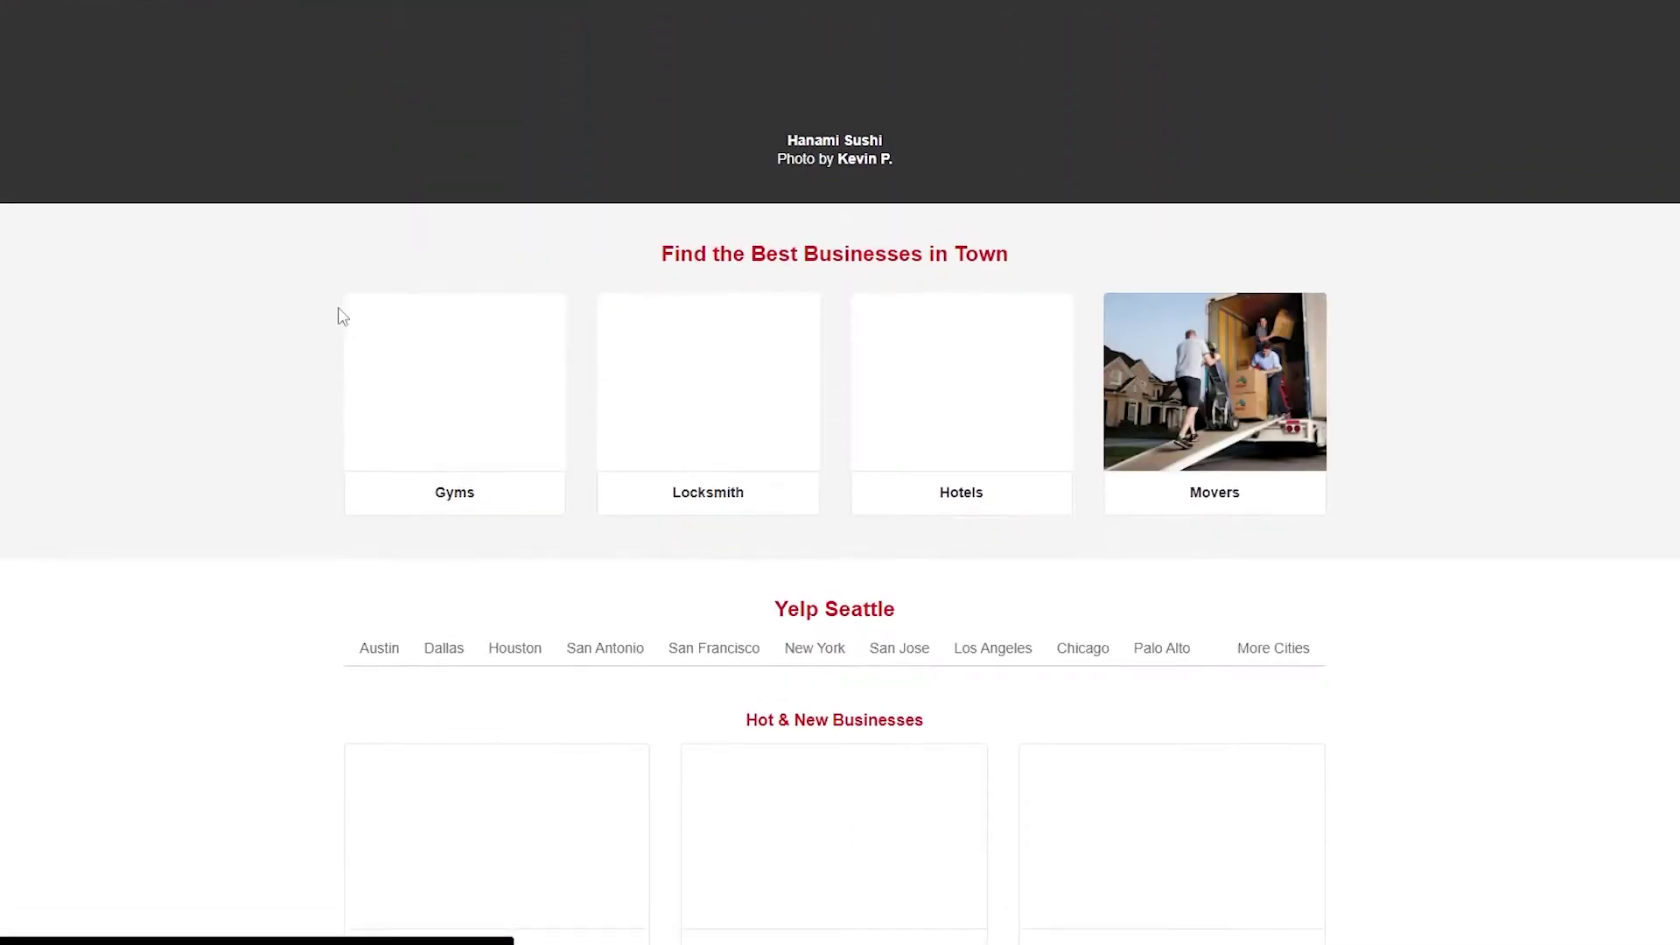
scroll(341, 316, down, 5)
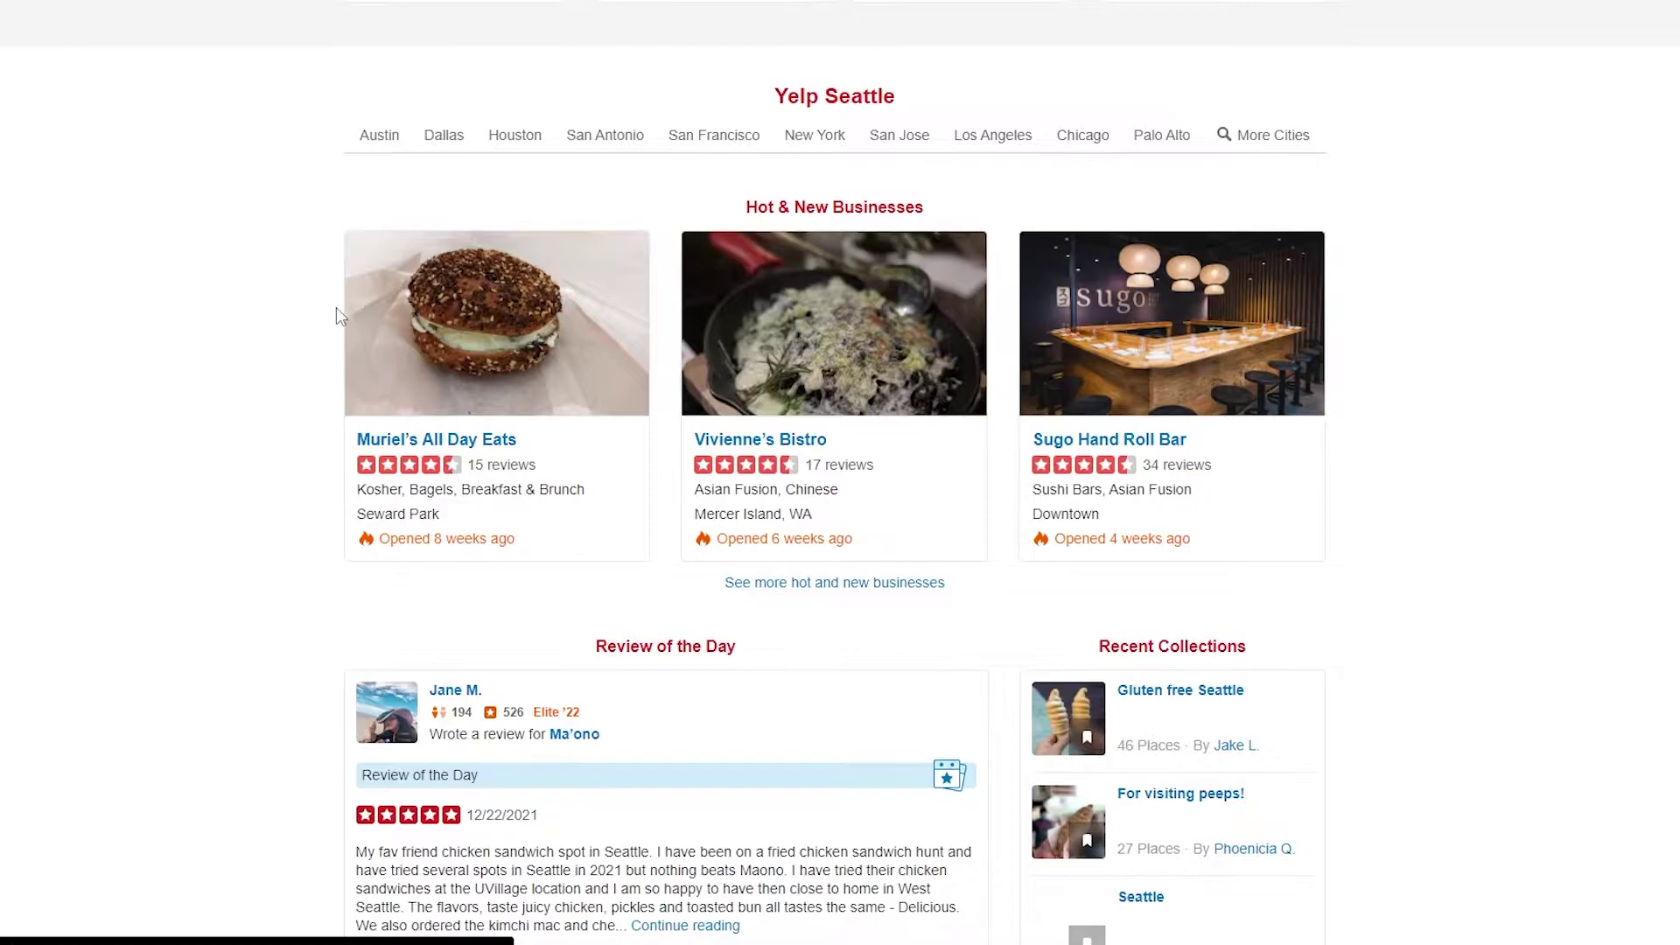
scroll(340, 315, down, 4)
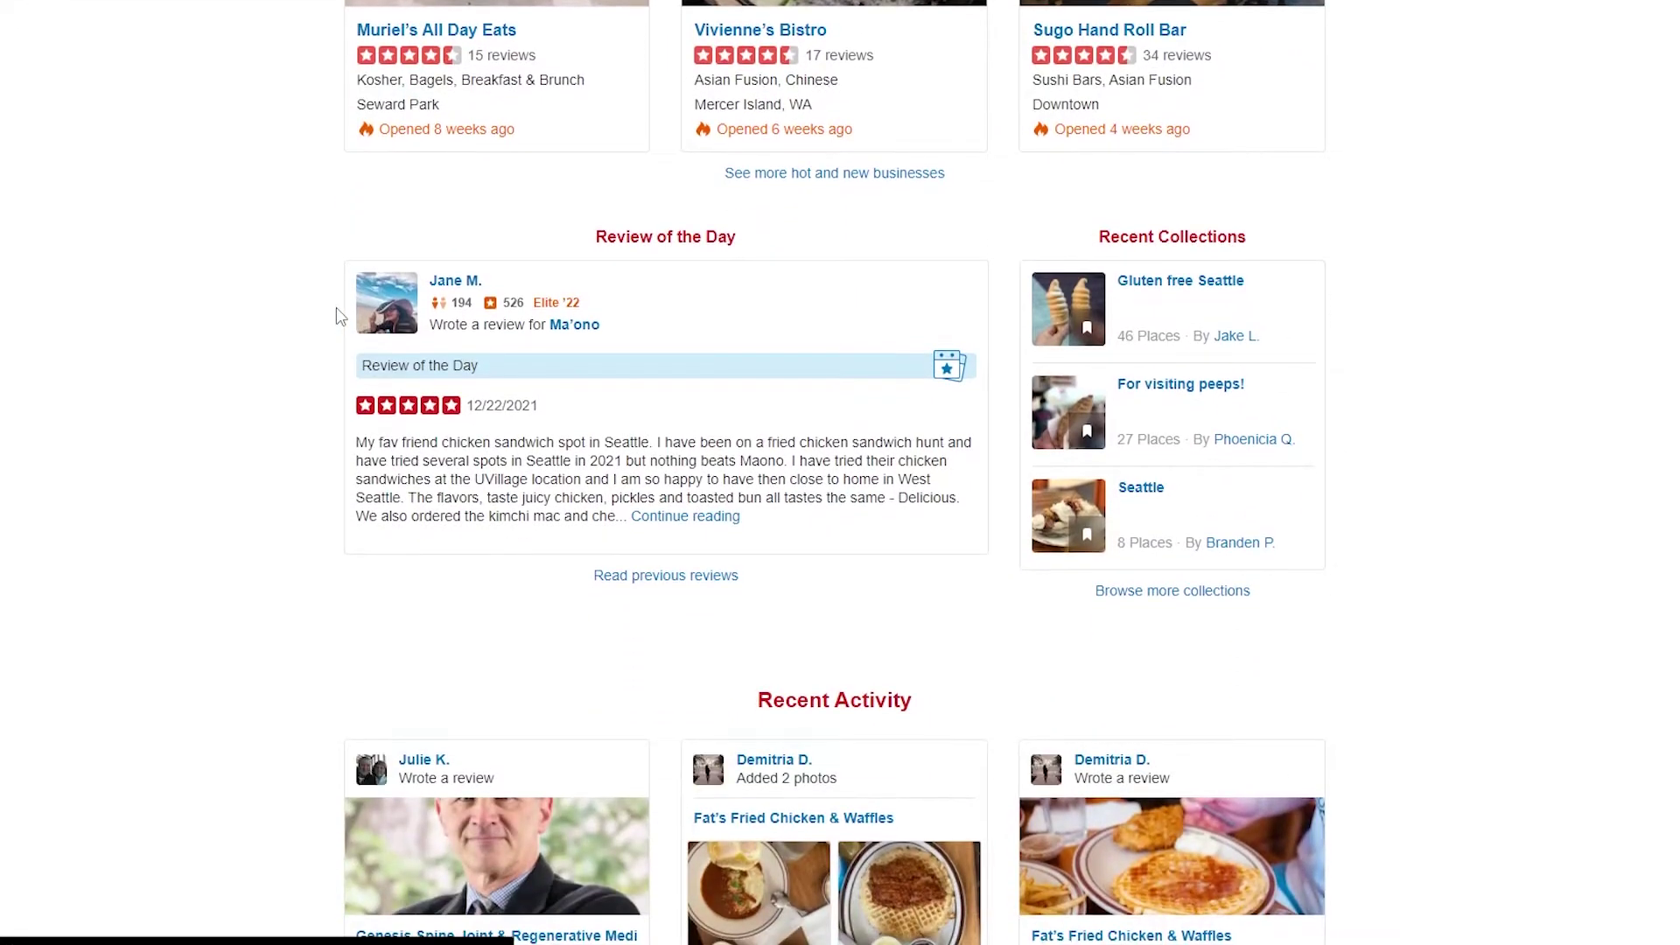
scroll(340, 317, down, 10)
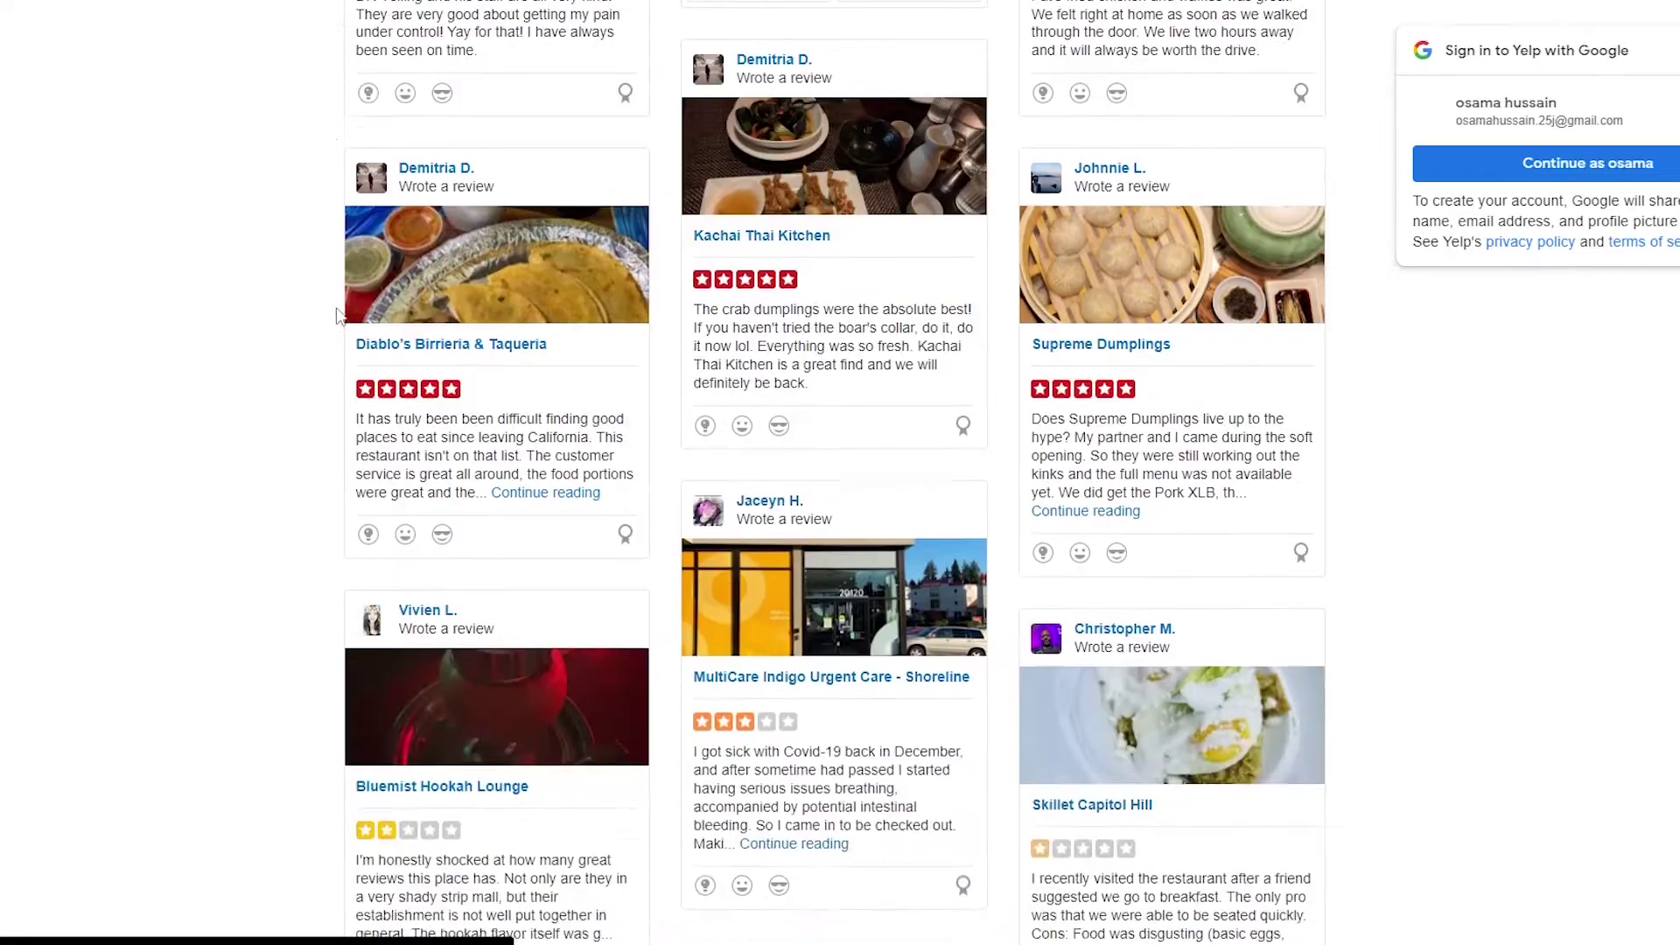
scroll(340, 315, down, 4)
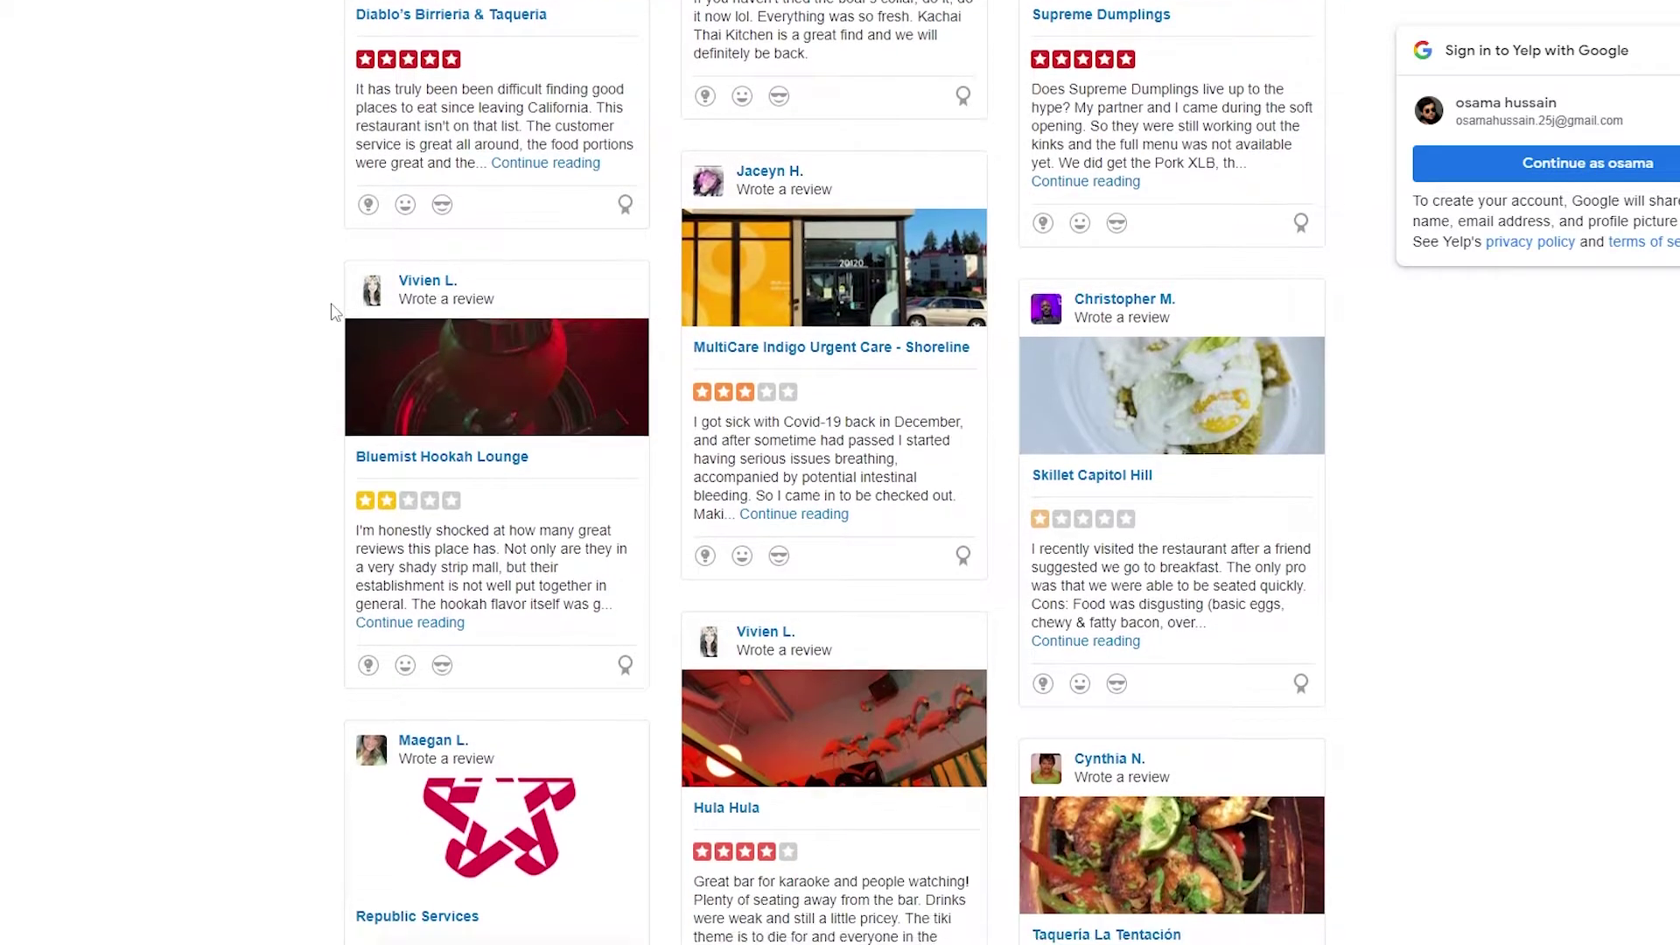
scroll(337, 306, down, 4)
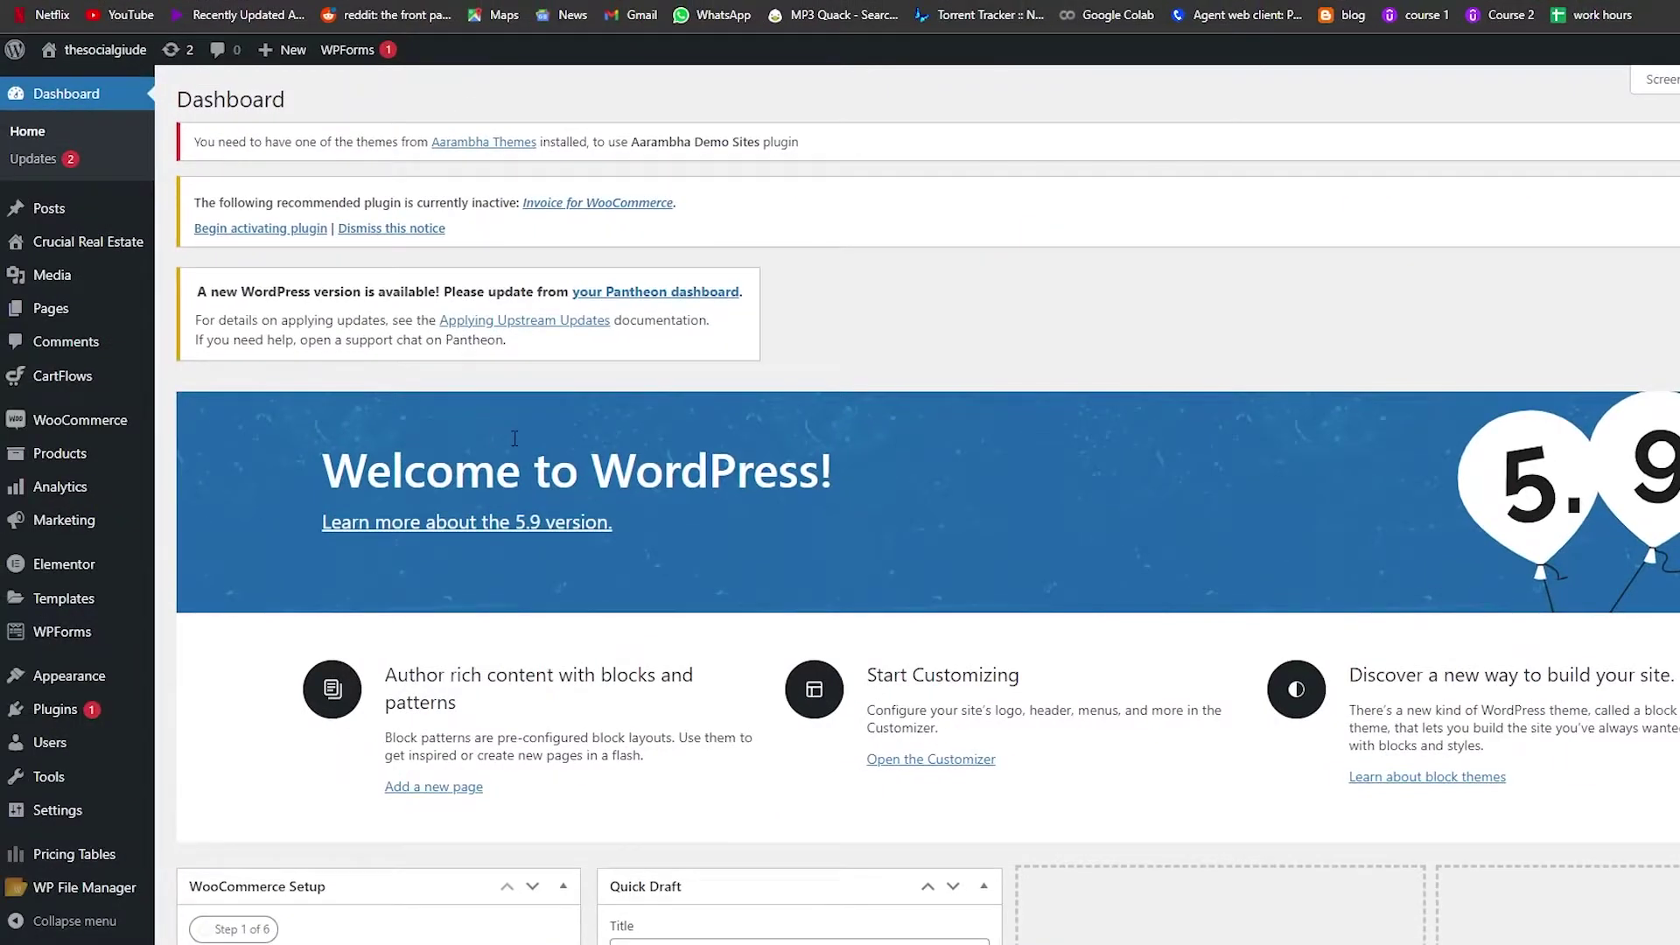
- Go back to the WordPress dashboard and bring up the Appearance submenu
scroll(511, 449, down, 2)
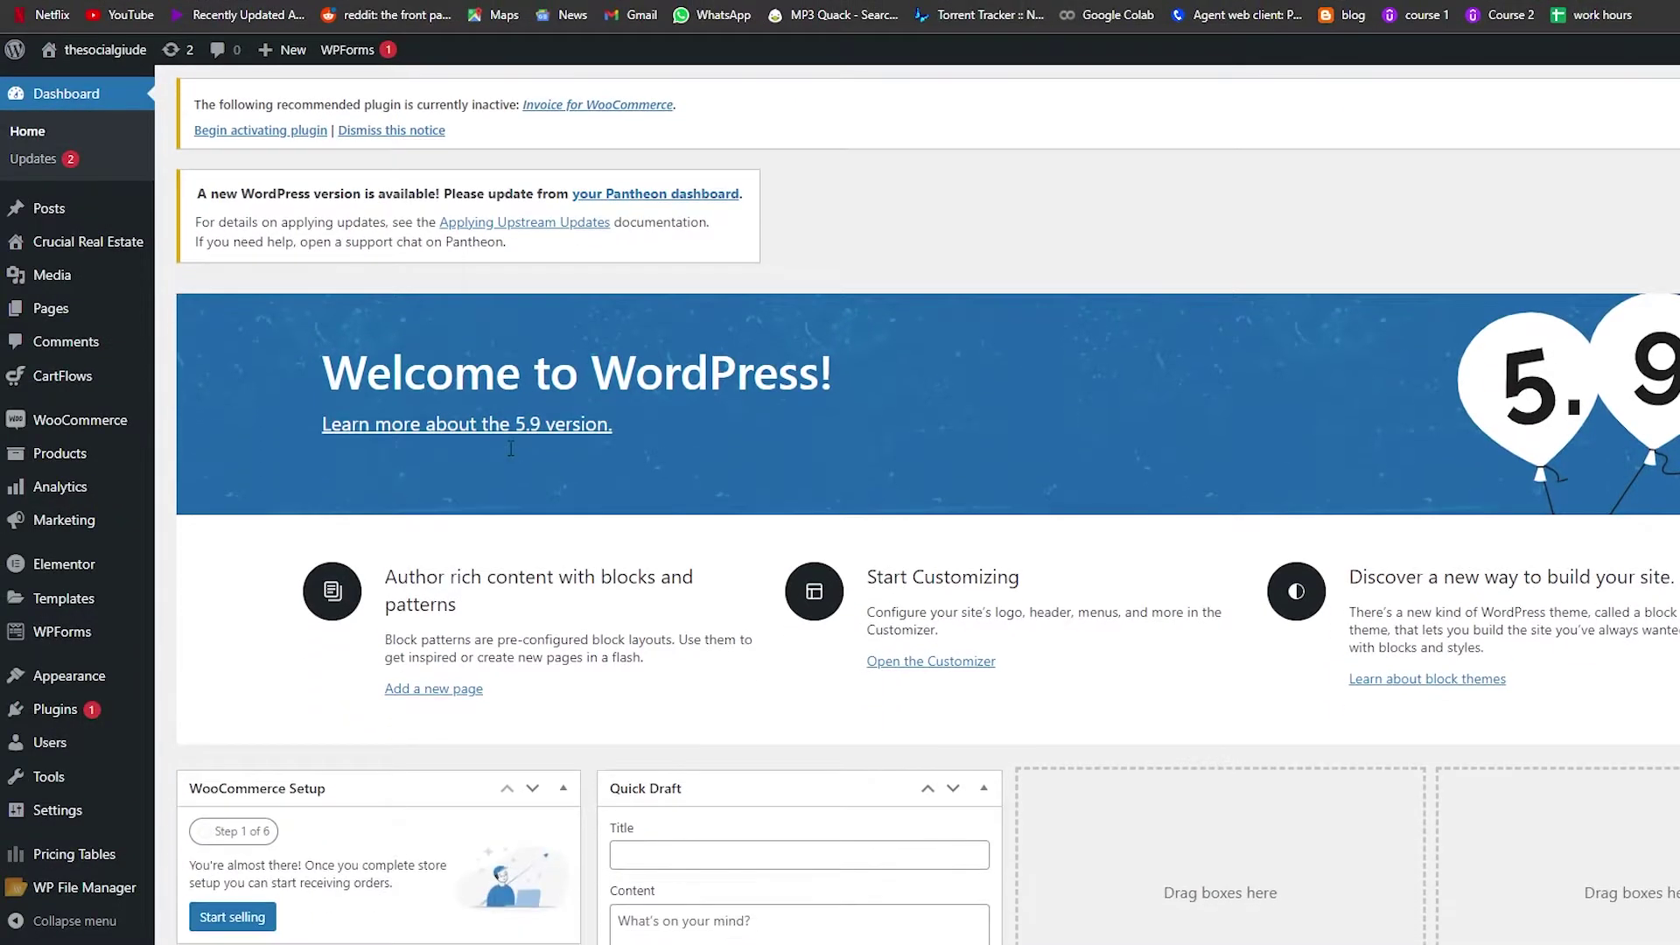
scroll(512, 456, up, 1)
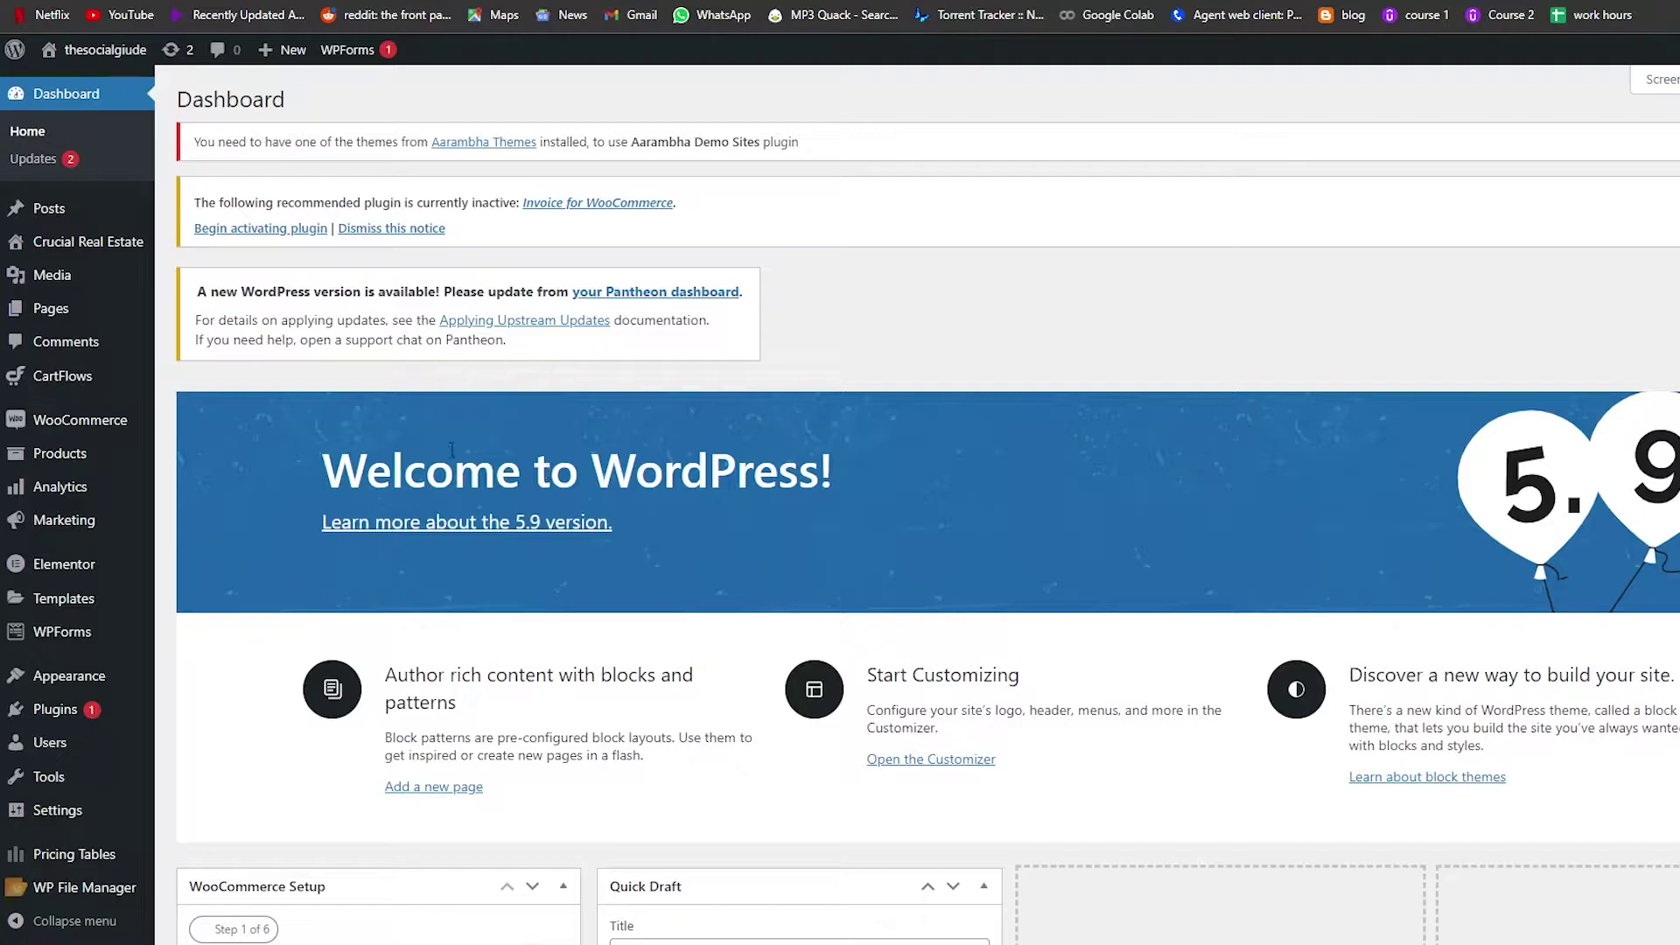
mouse_move(75, 289)
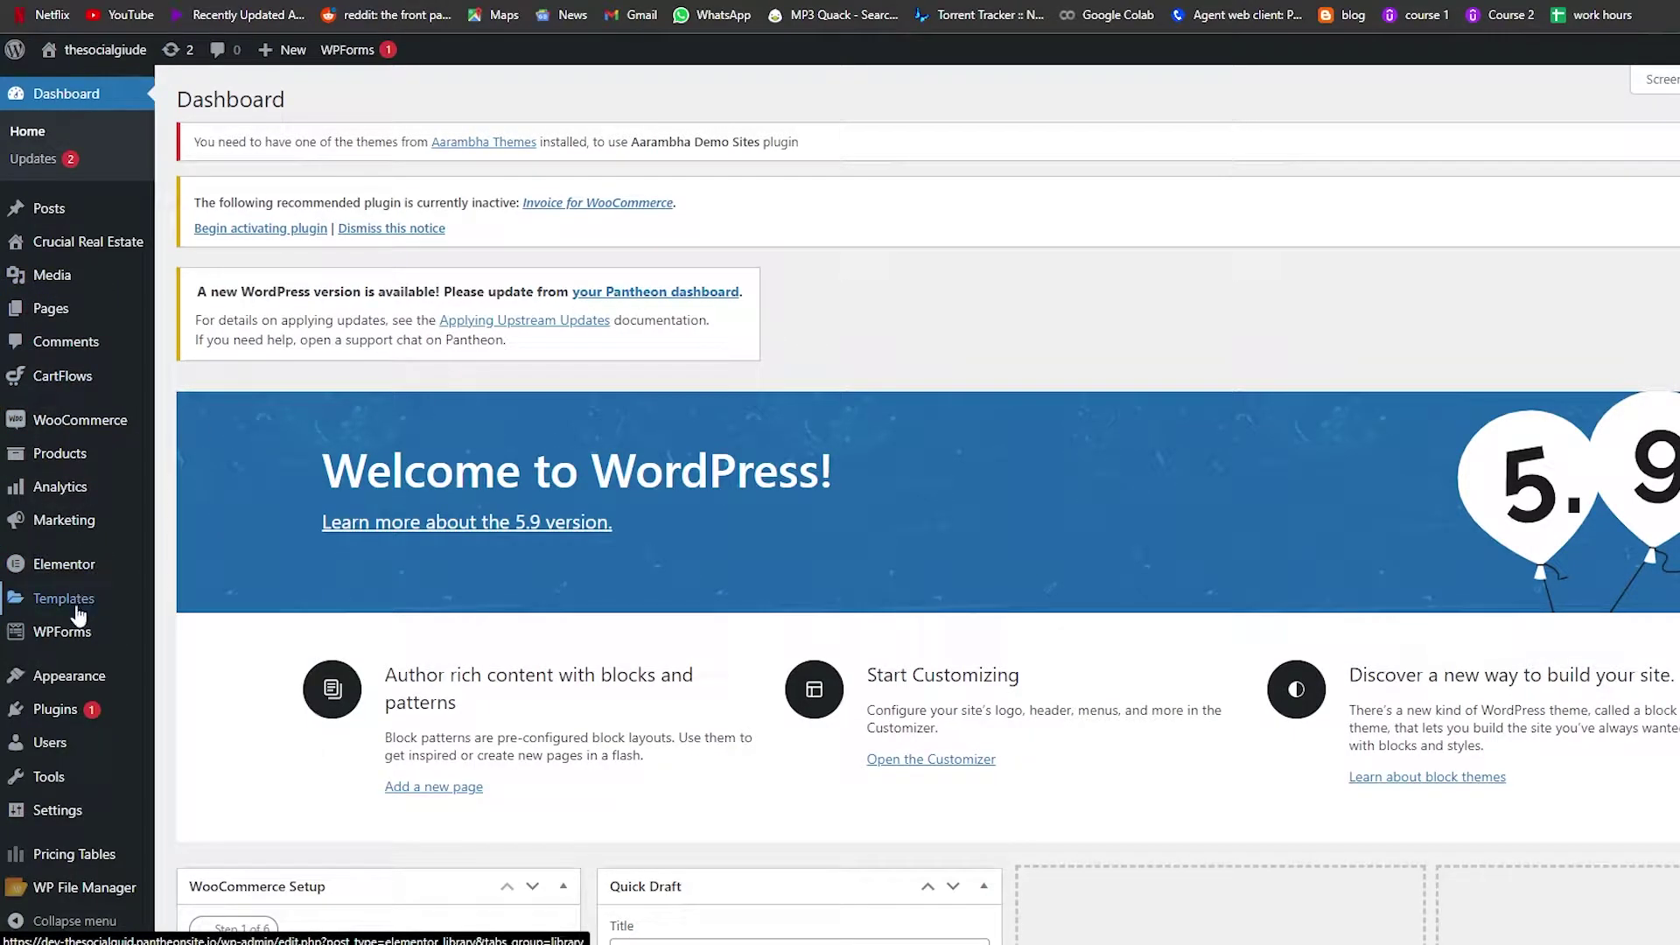
mouse_move(73, 692)
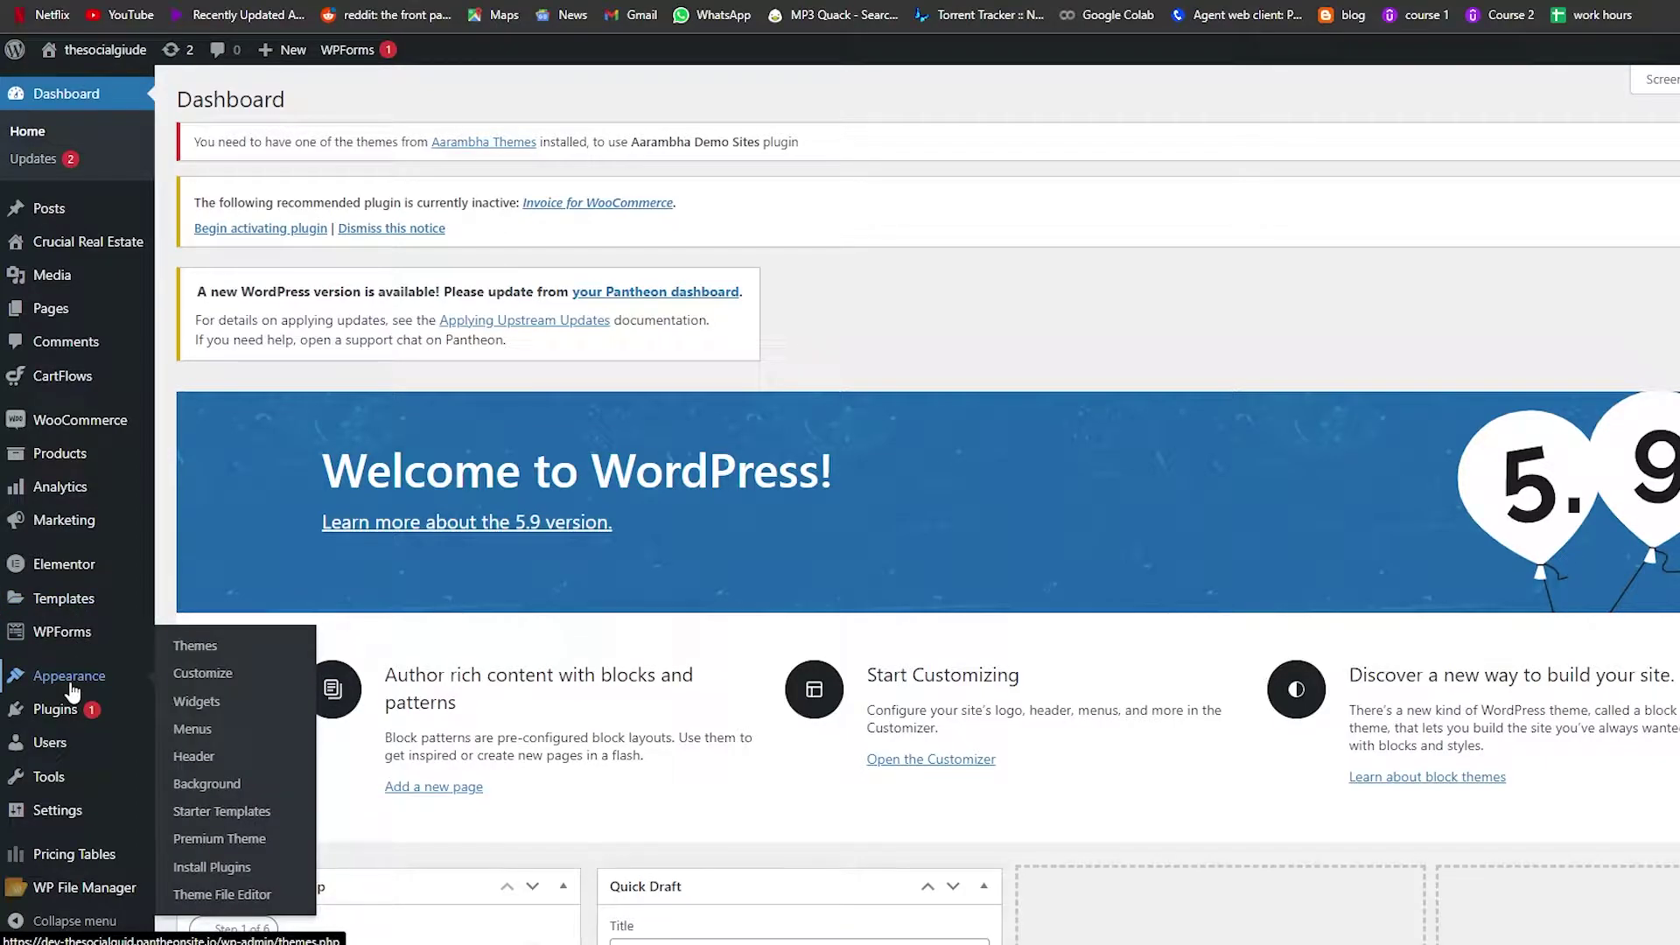
- Open Appearance > Themes and look over the 17 installed themes, with Classified Ads active
click(208, 657)
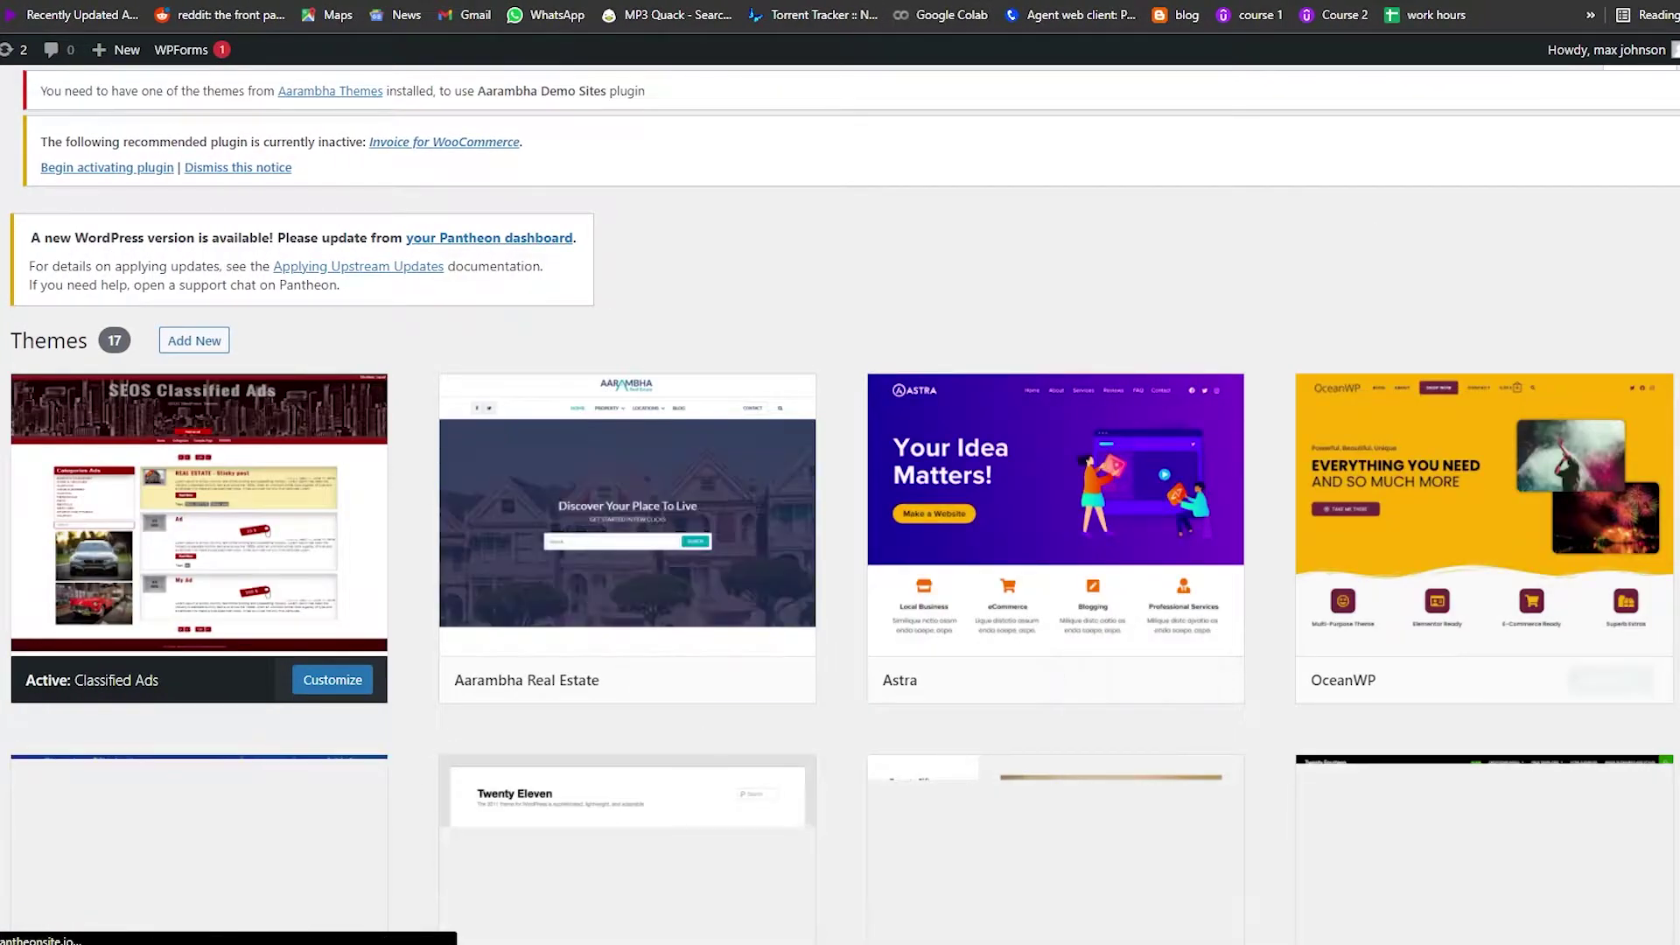
scroll(791, 607, down, 8)
scroll(843, 668, down, 2)
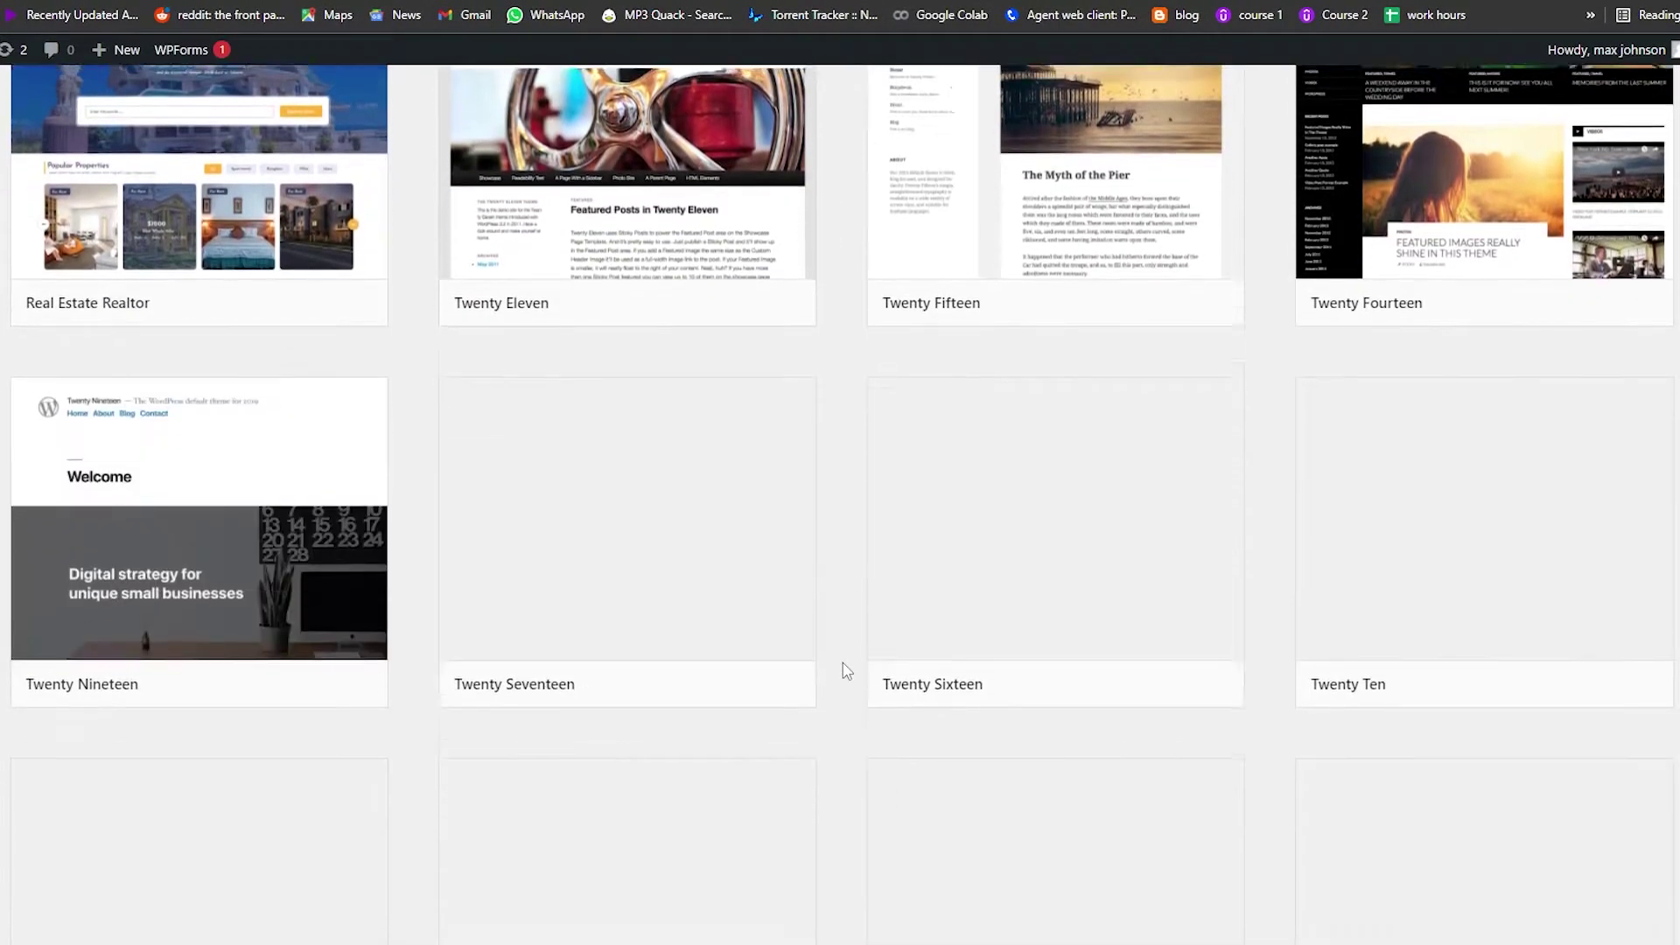
scroll(847, 670, up, 9)
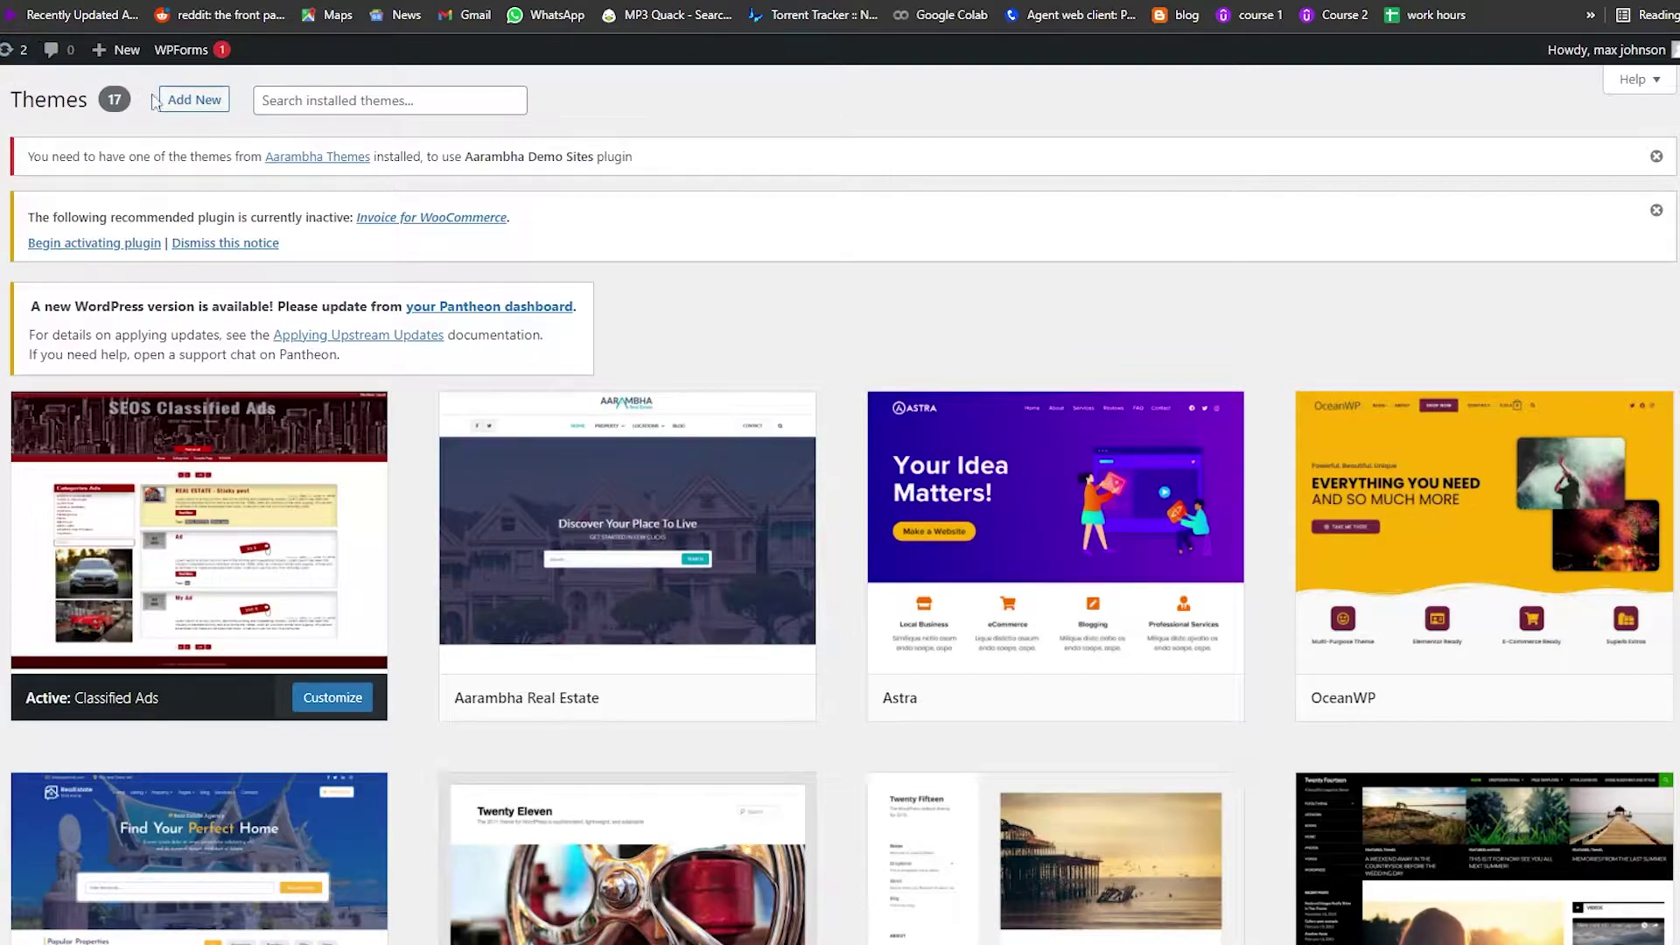
- Search Add New themes for 'directory' and browse the 24 results to find FT Directory Listing
click(194, 100)
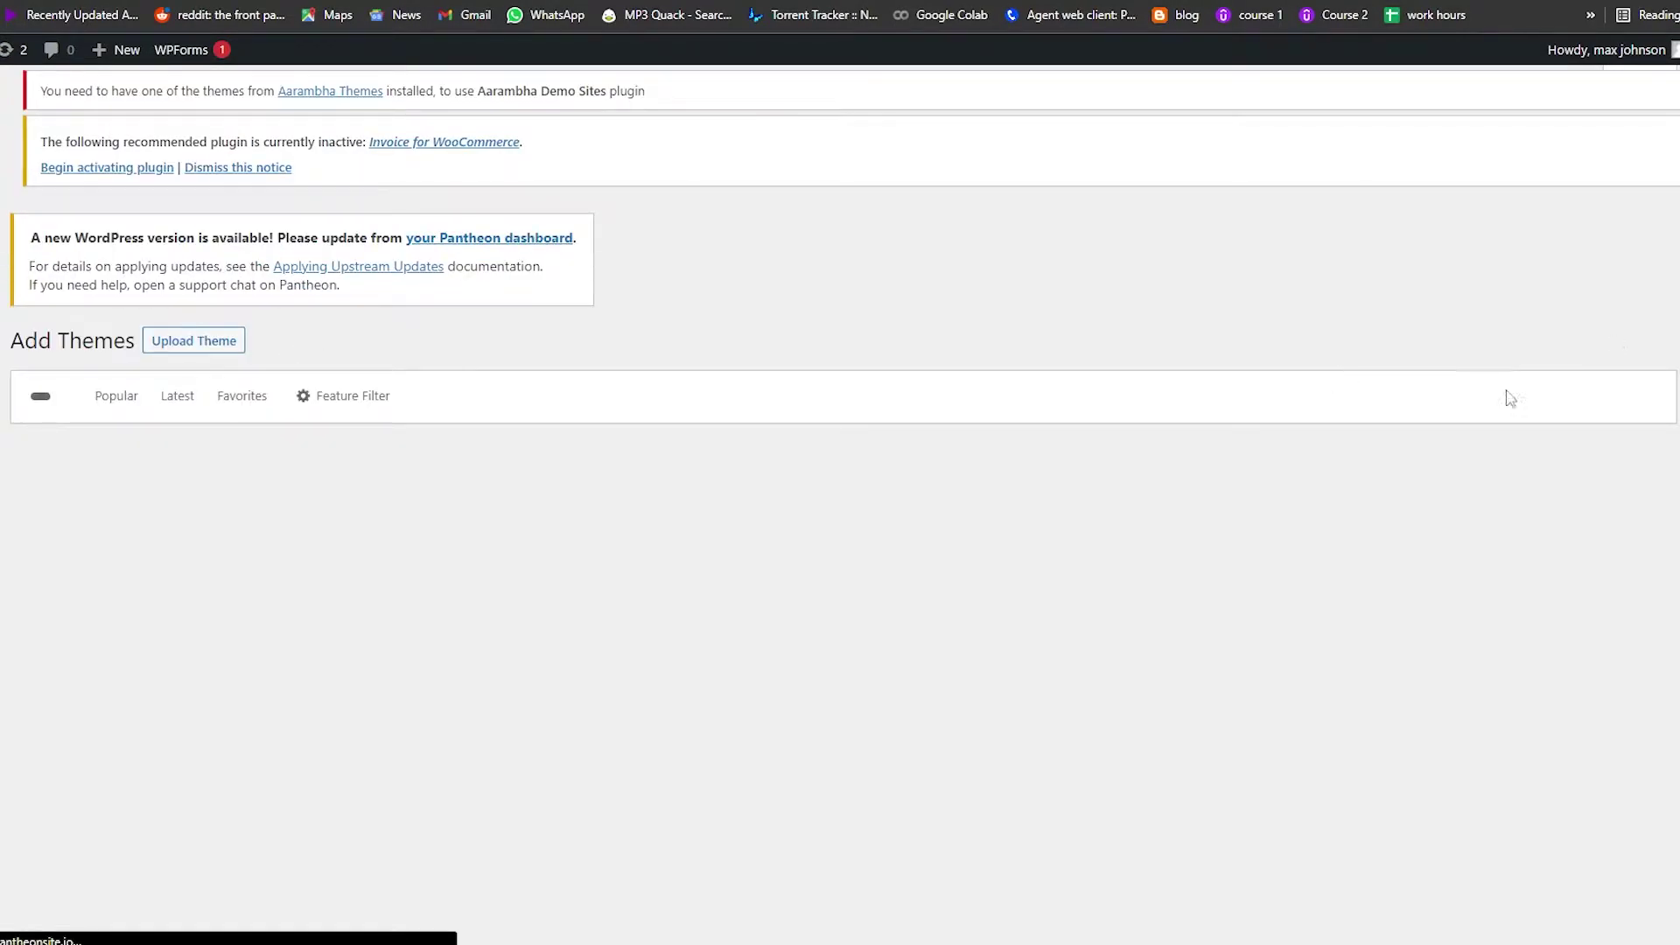
click(1437, 414)
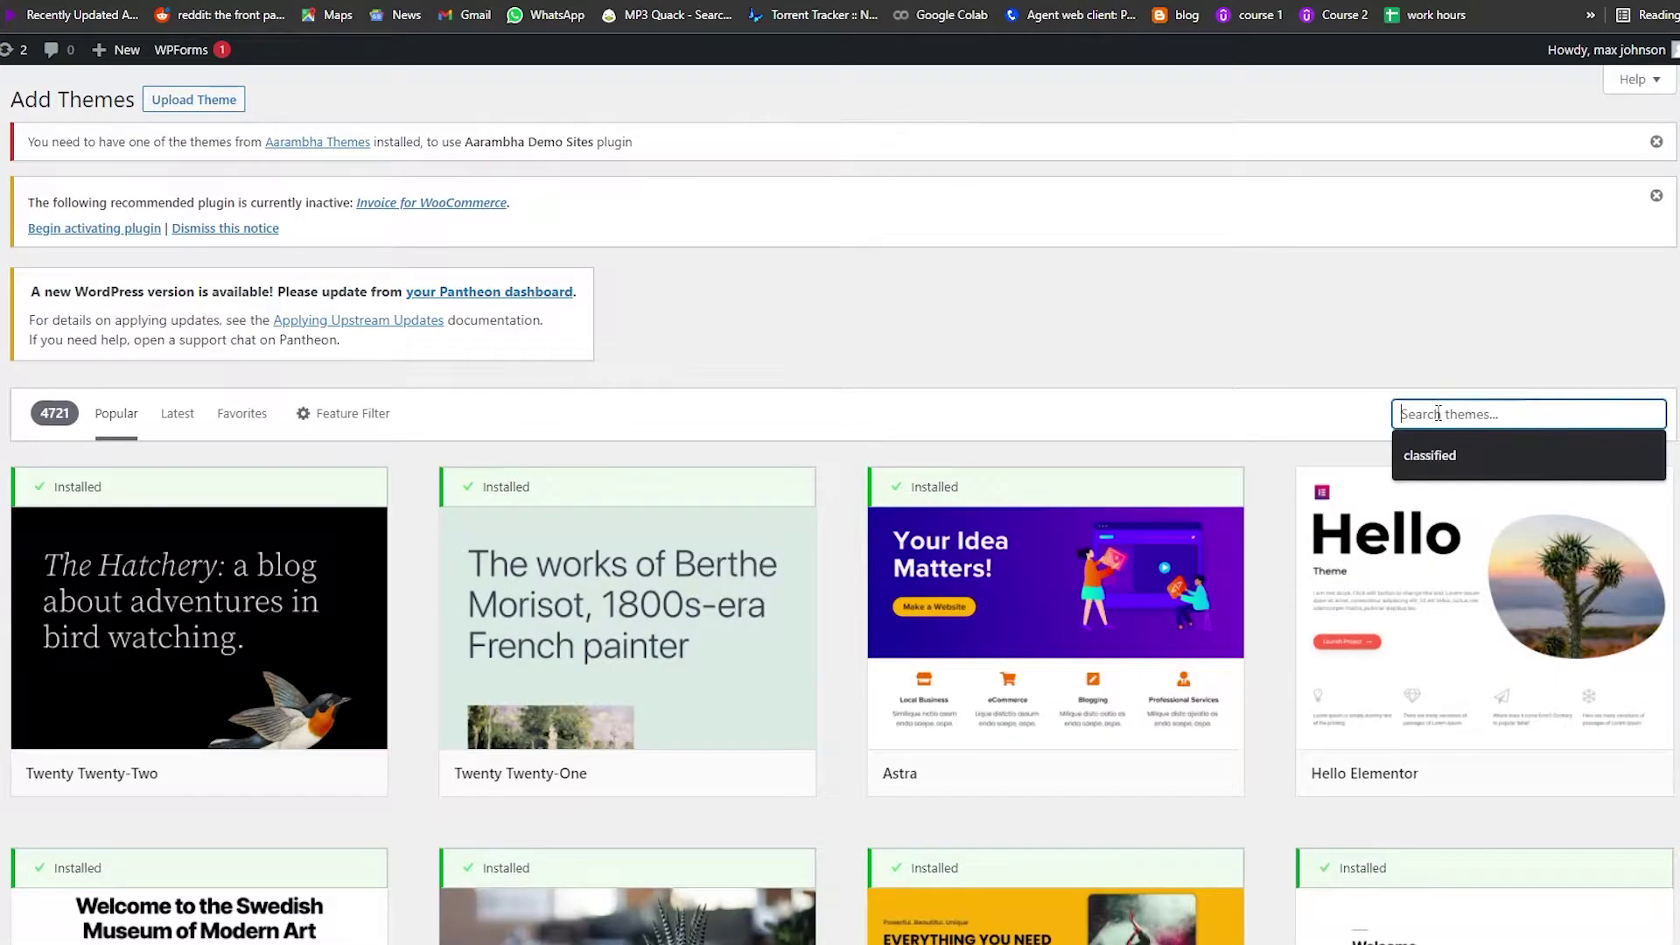
text(directory)
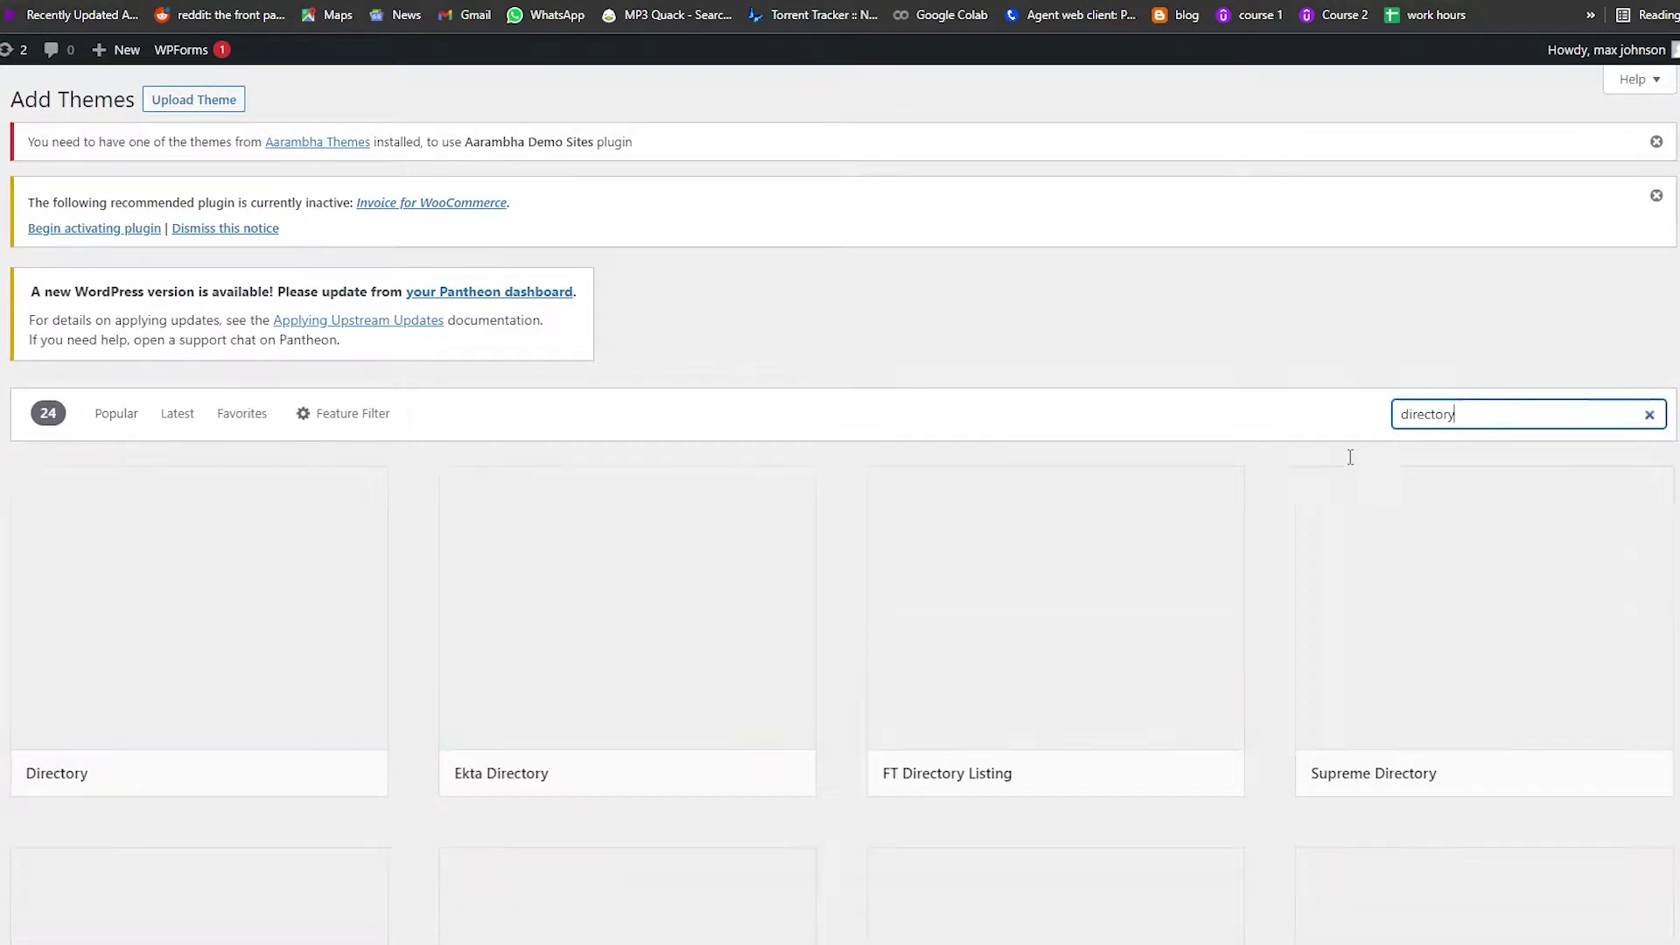
scroll(1283, 514, down, 9)
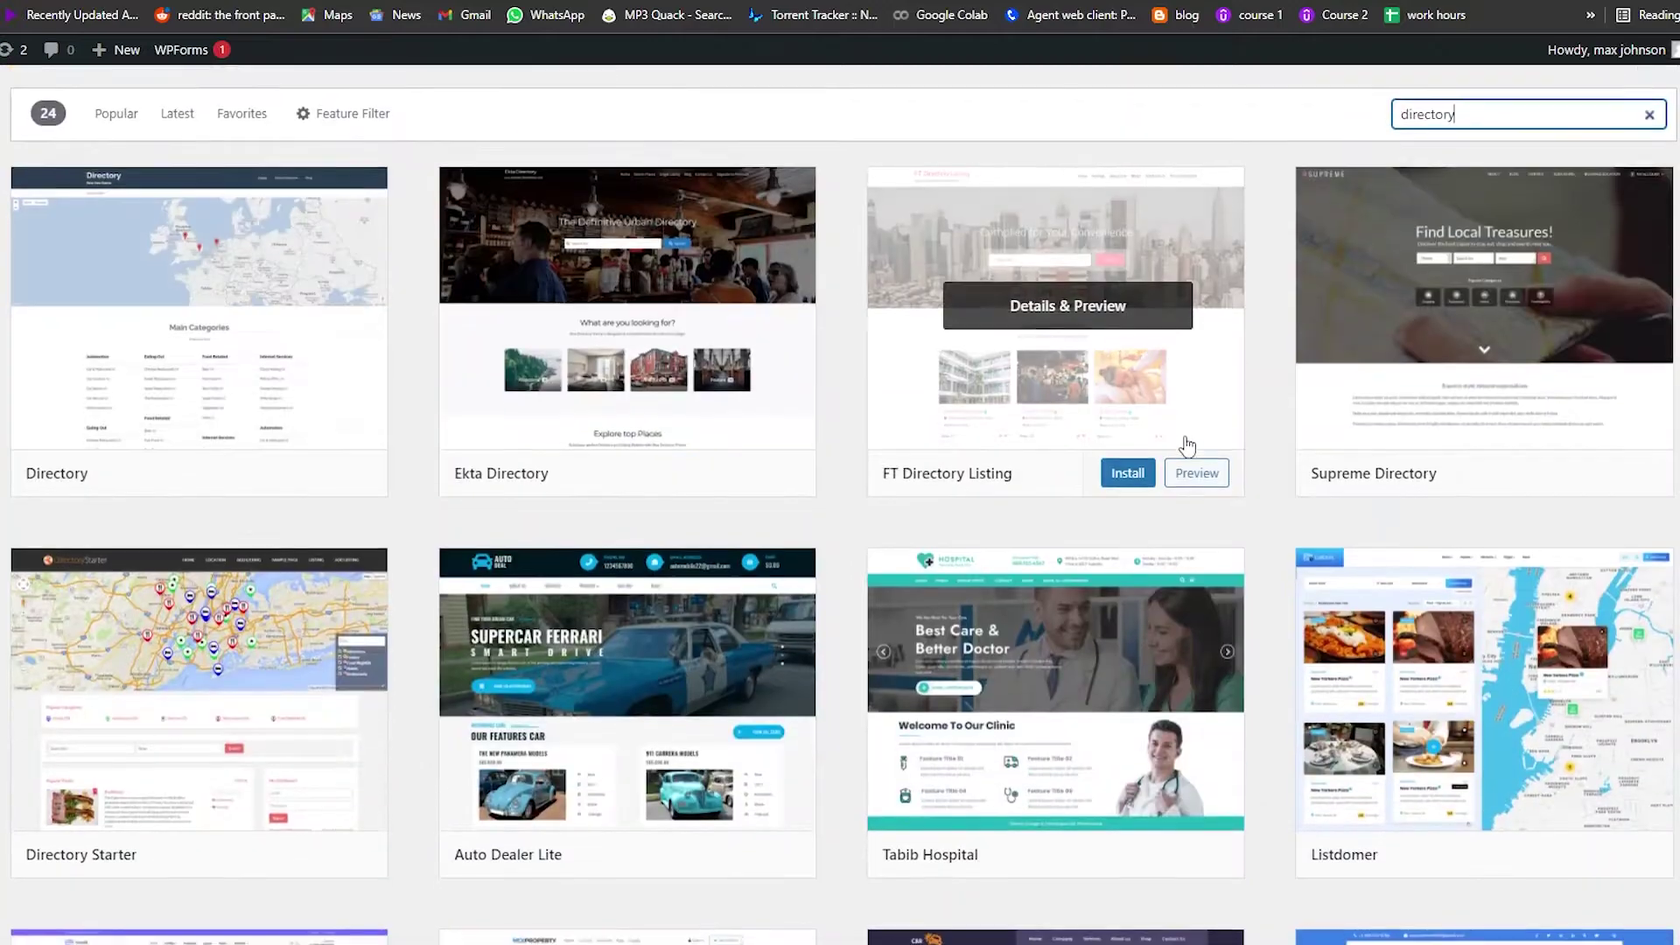
scroll(1296, 518, down, 15)
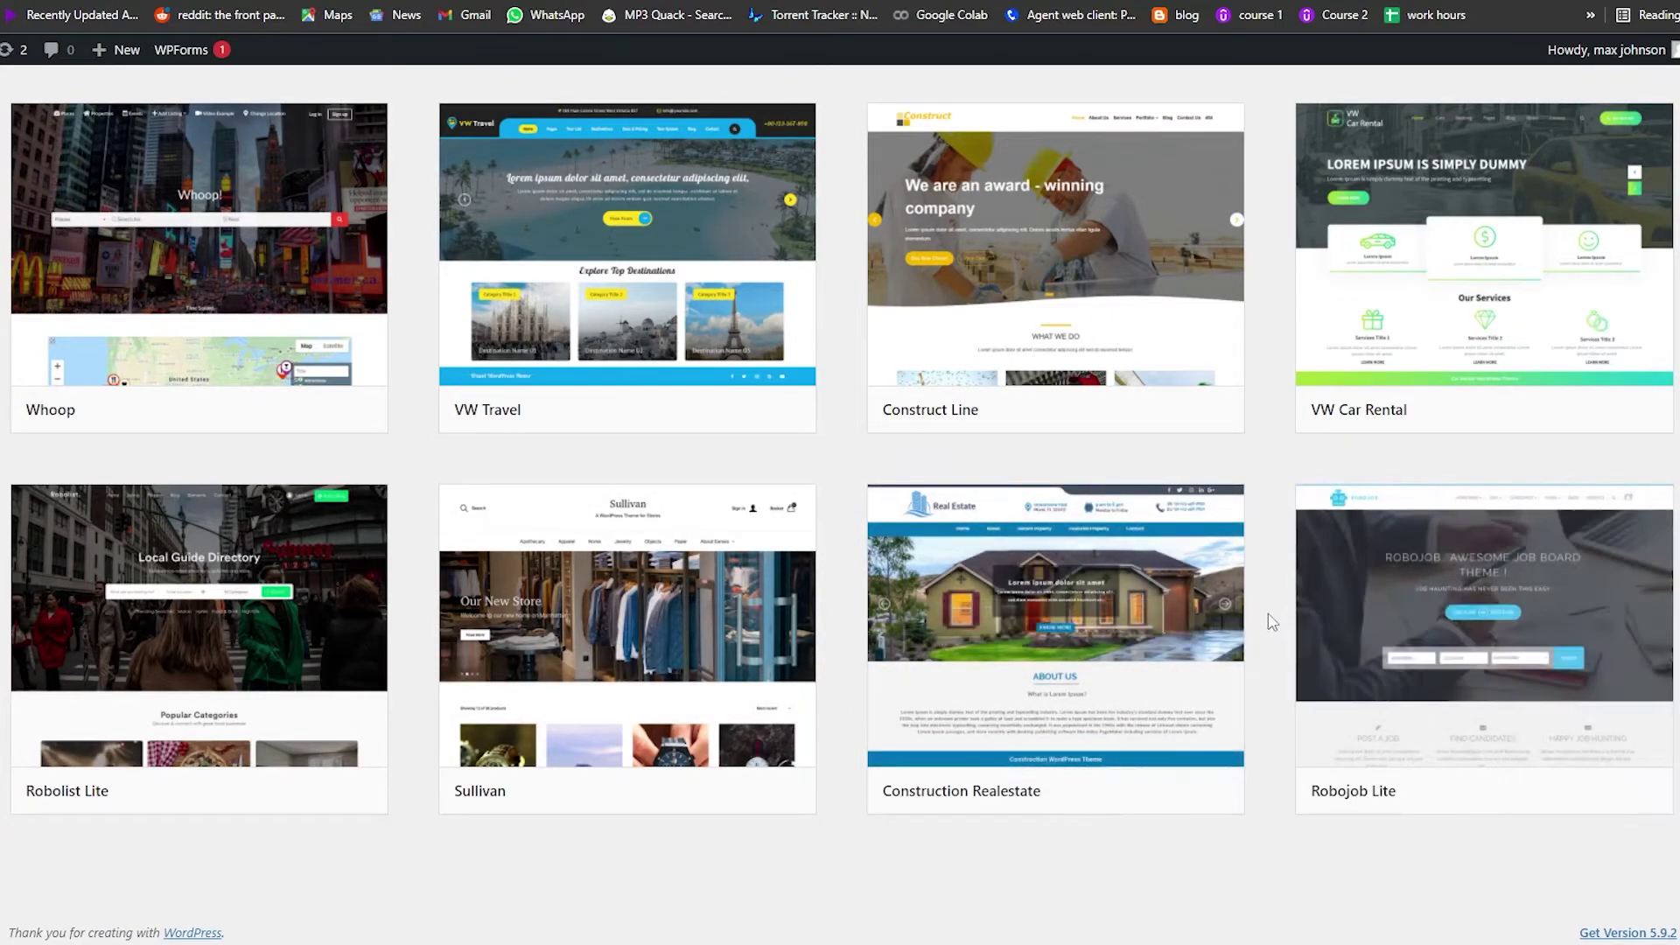
scroll(1268, 613, up, 6)
scroll(1275, 622, up, 14)
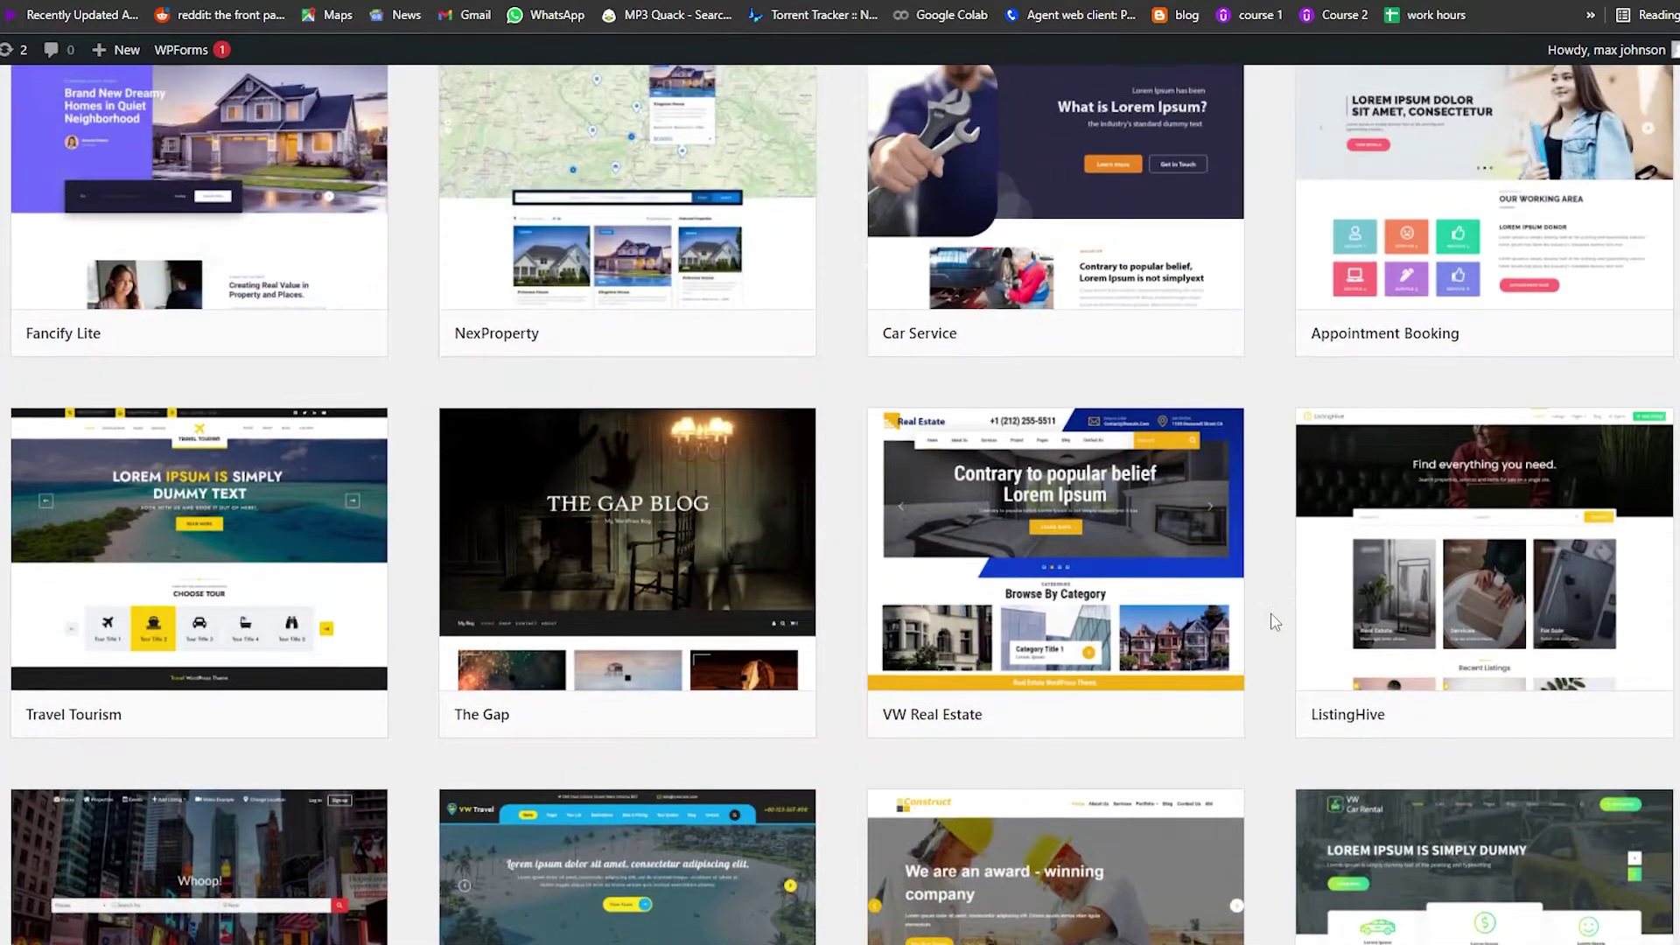
scroll(1260, 619, up, 3)
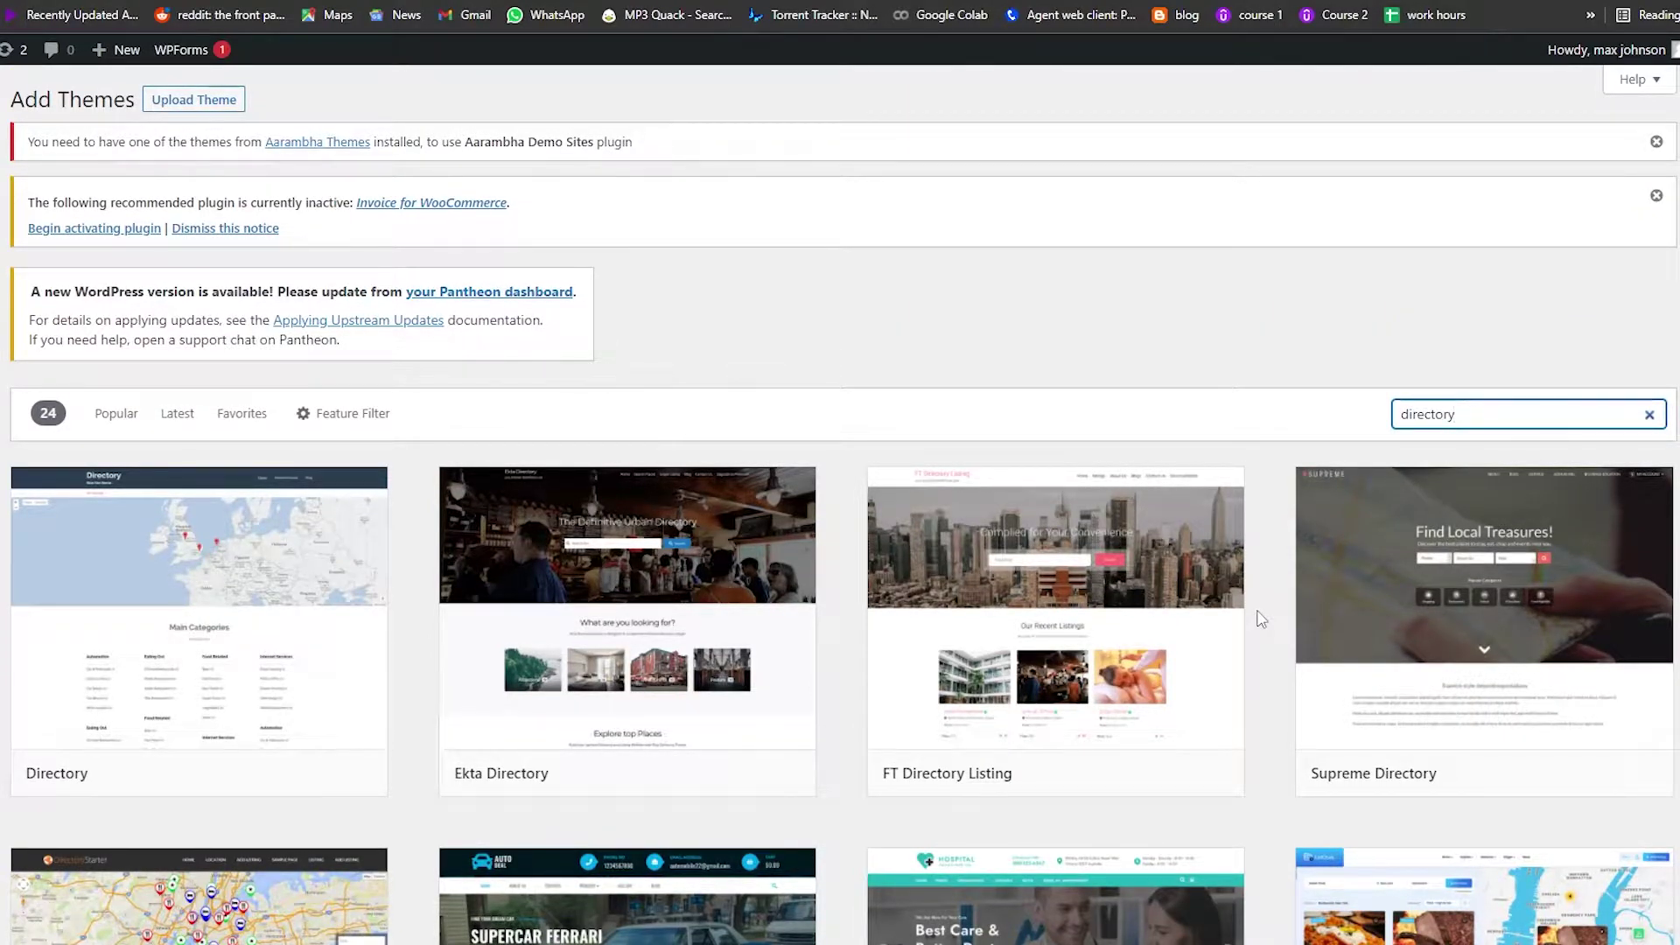
scroll(1260, 619, down, 1)
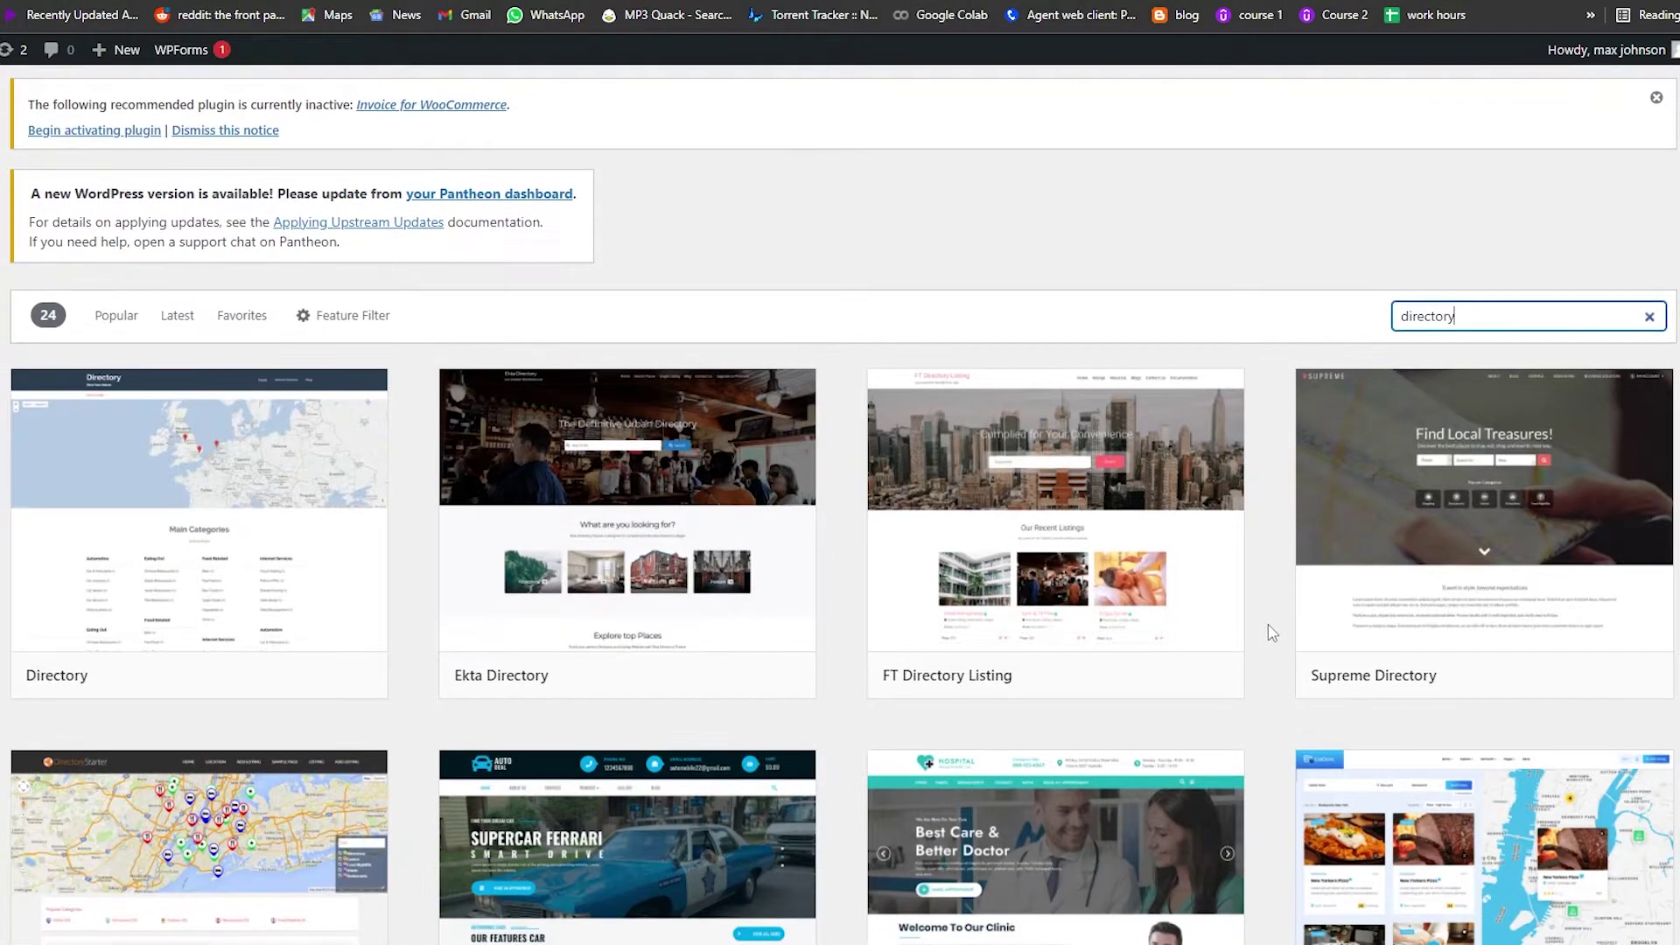
scroll(1294, 639, down, 1)
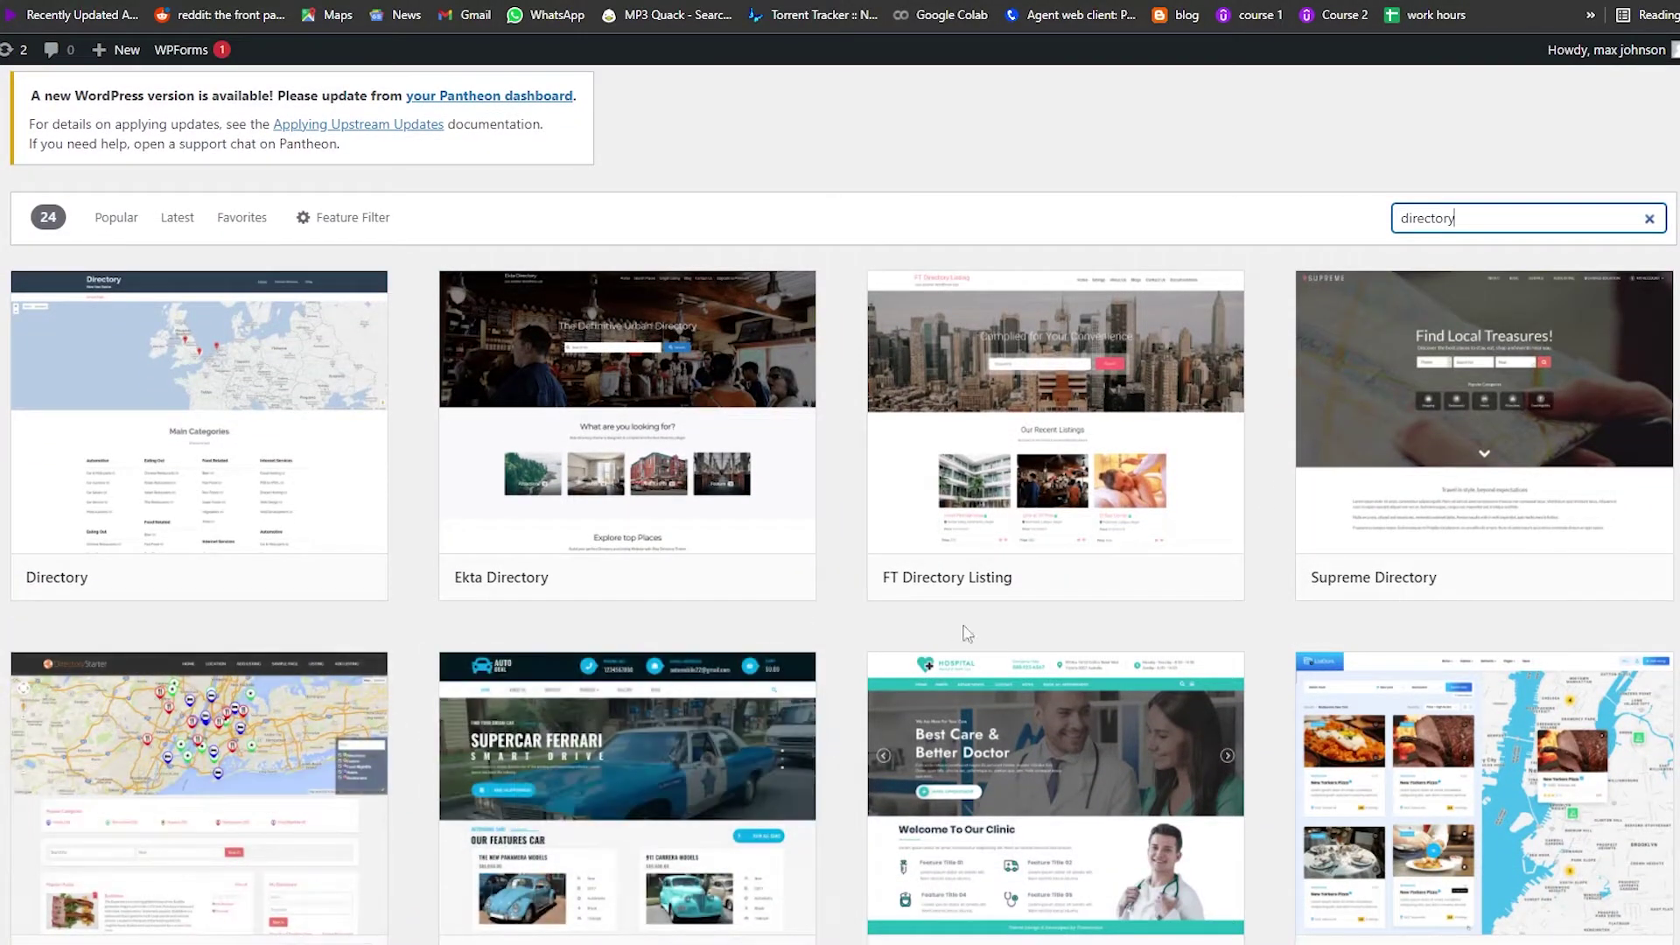
scroll(688, 595, down, 2)
scroll(1065, 350, up, 1)
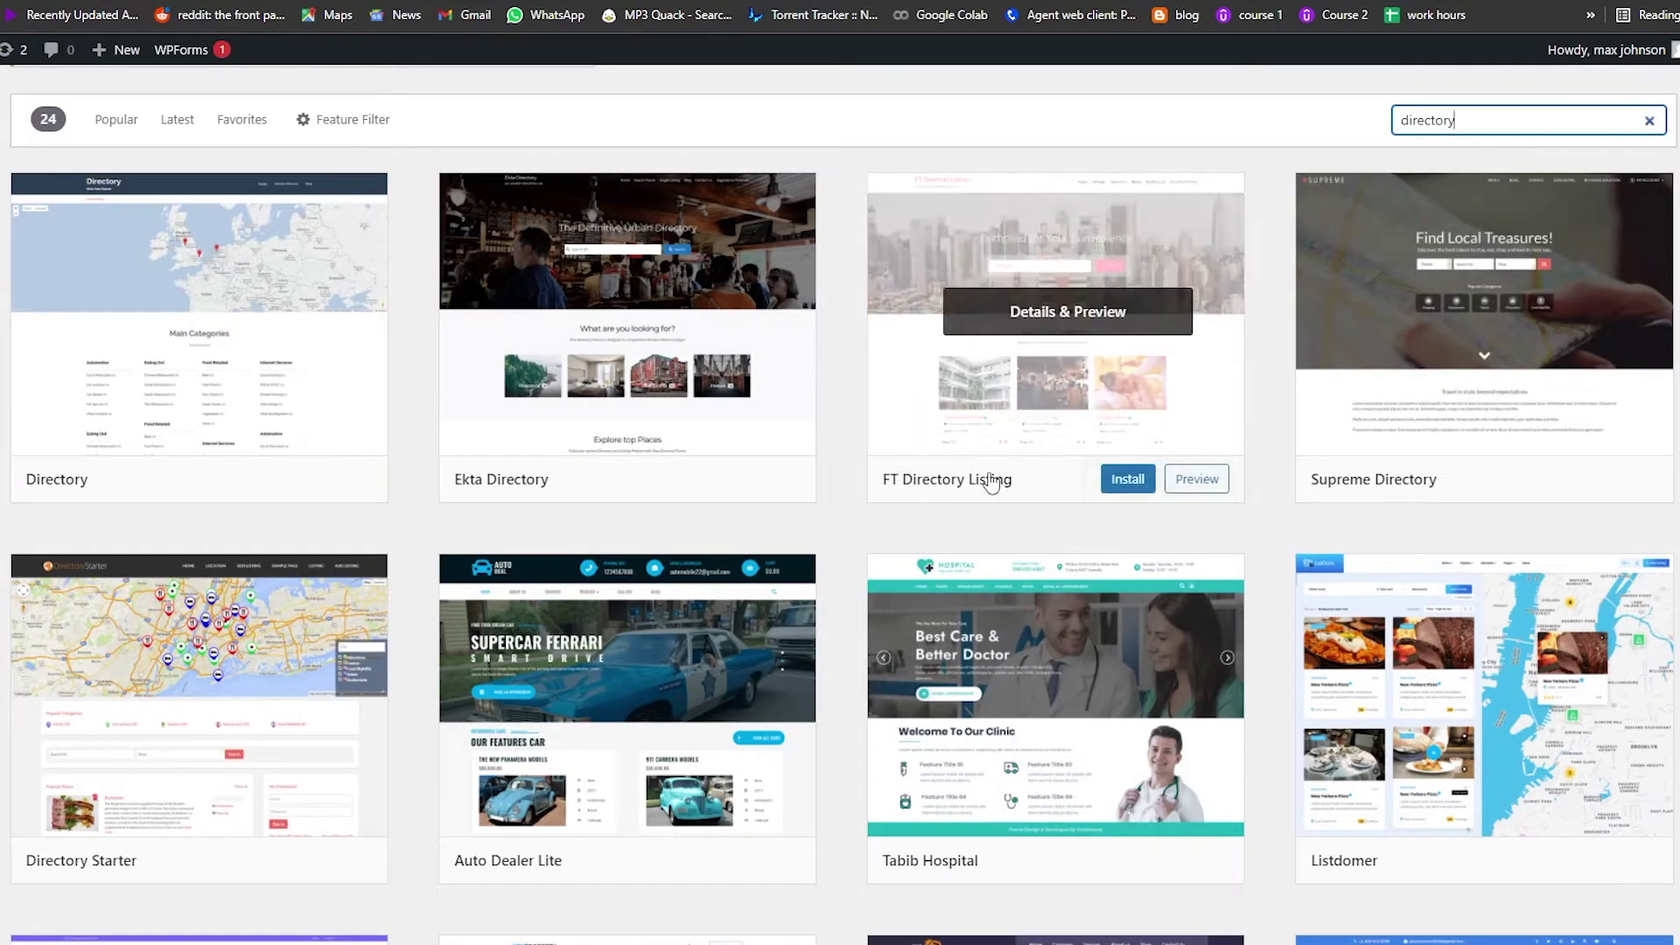
- Preview the FT Directory Listing theme and scroll through its demo posts and sidebar categories
click(1197, 483)
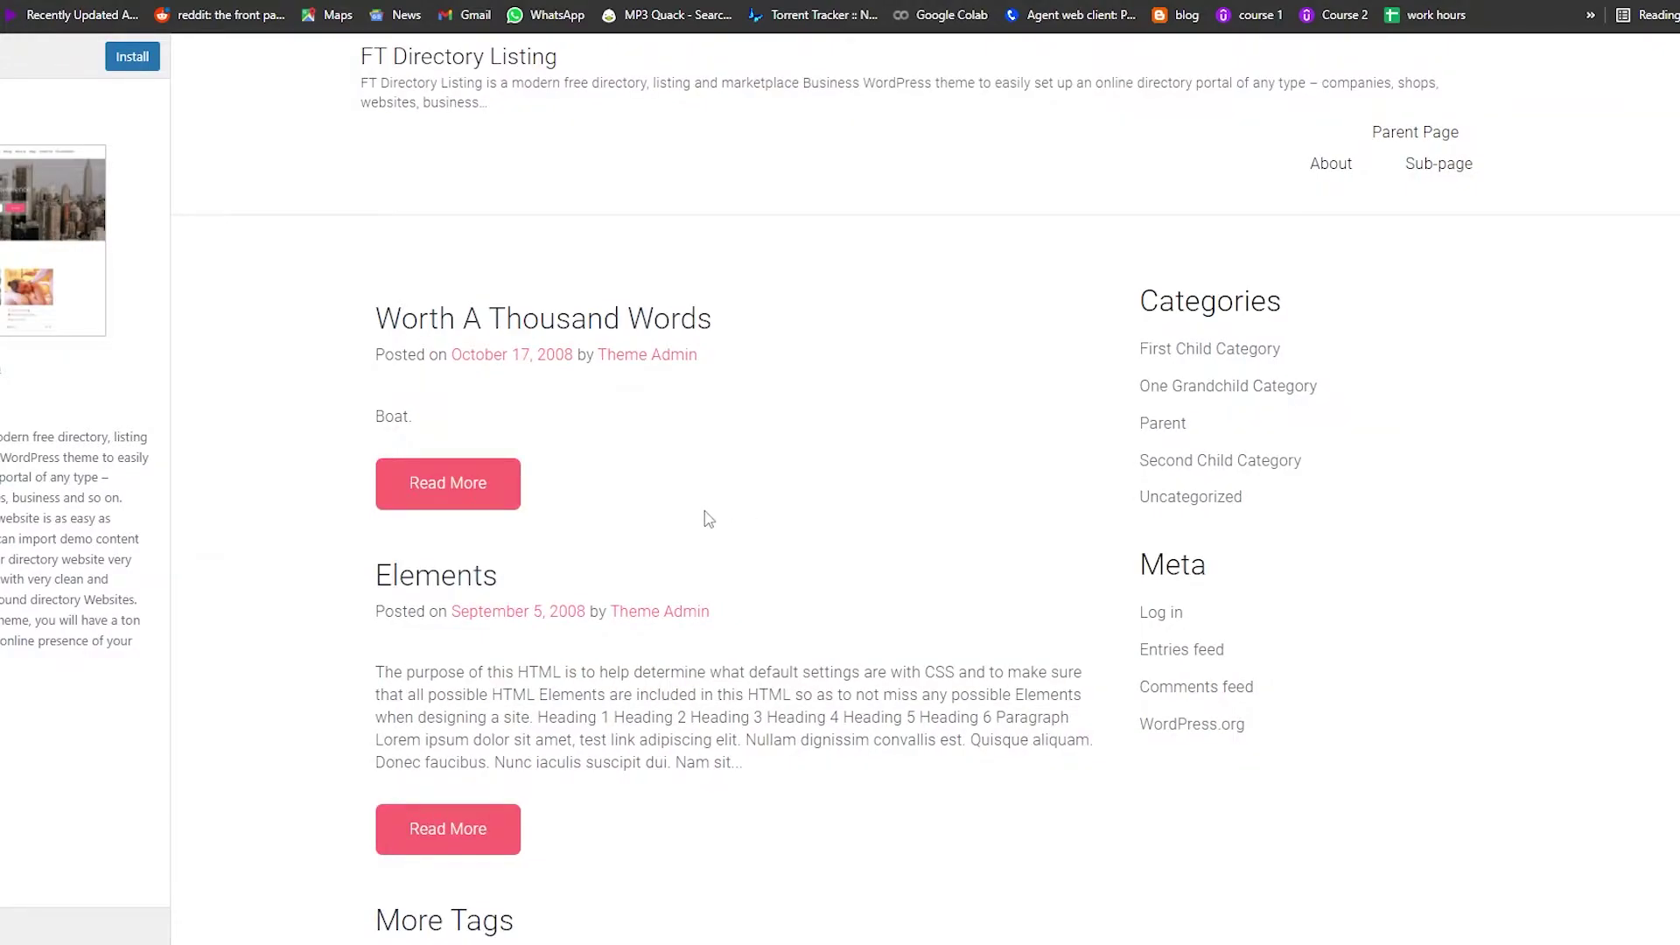
scroll(709, 519, down, 10)
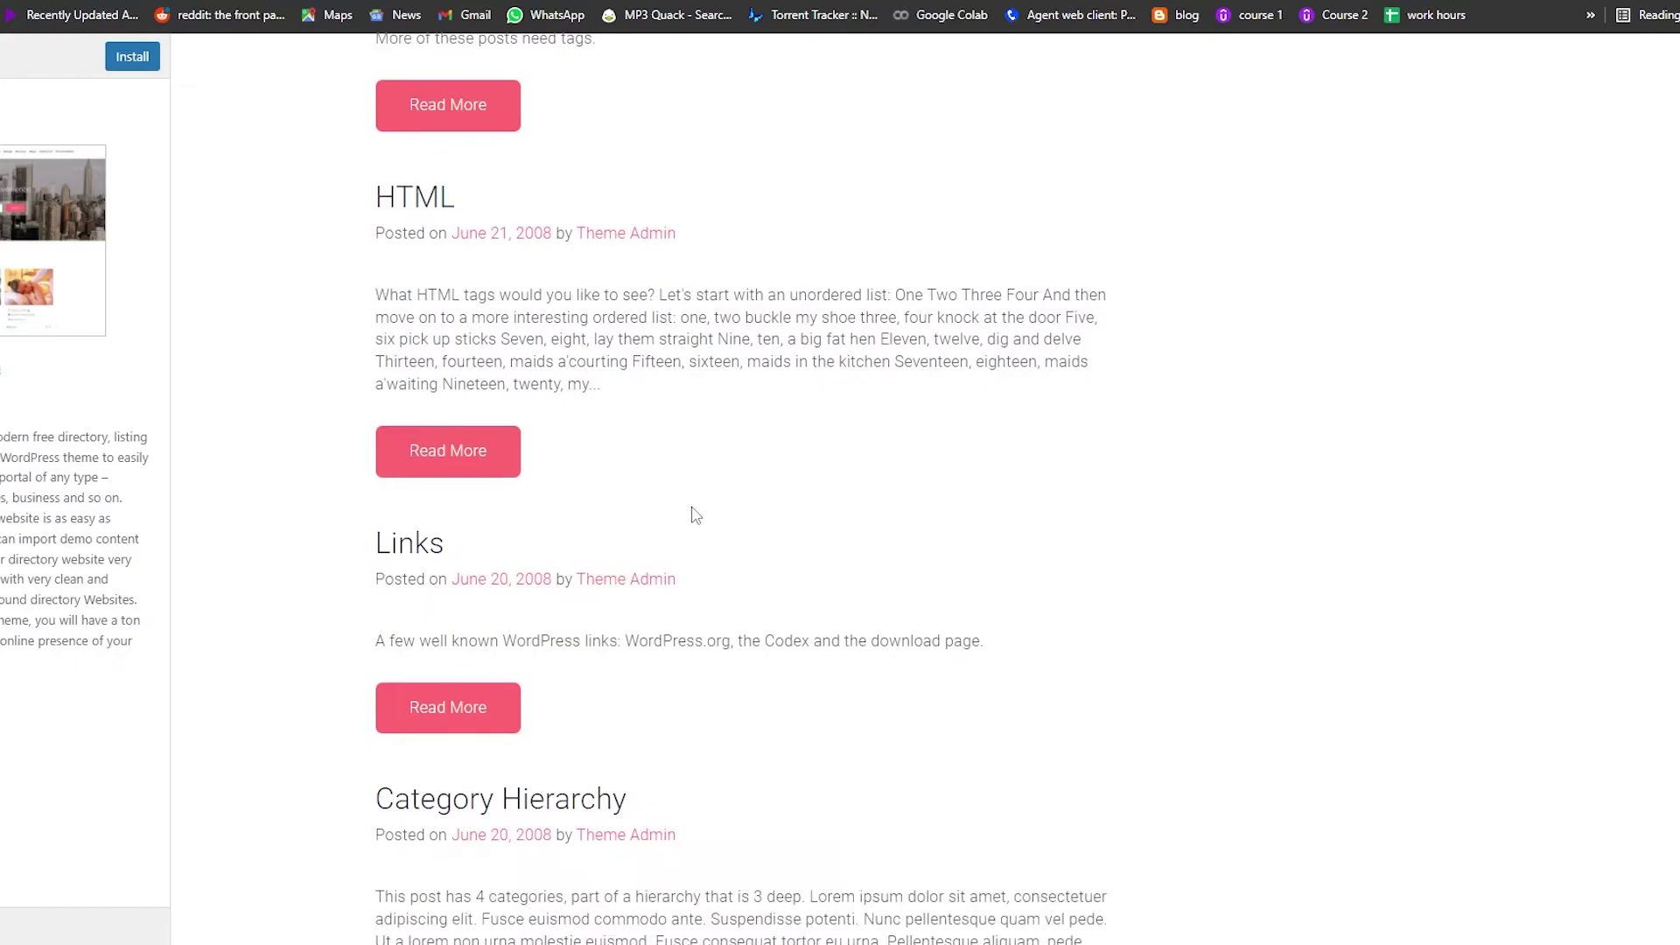
scroll(696, 514, down, 4)
scroll(737, 476, down, 3)
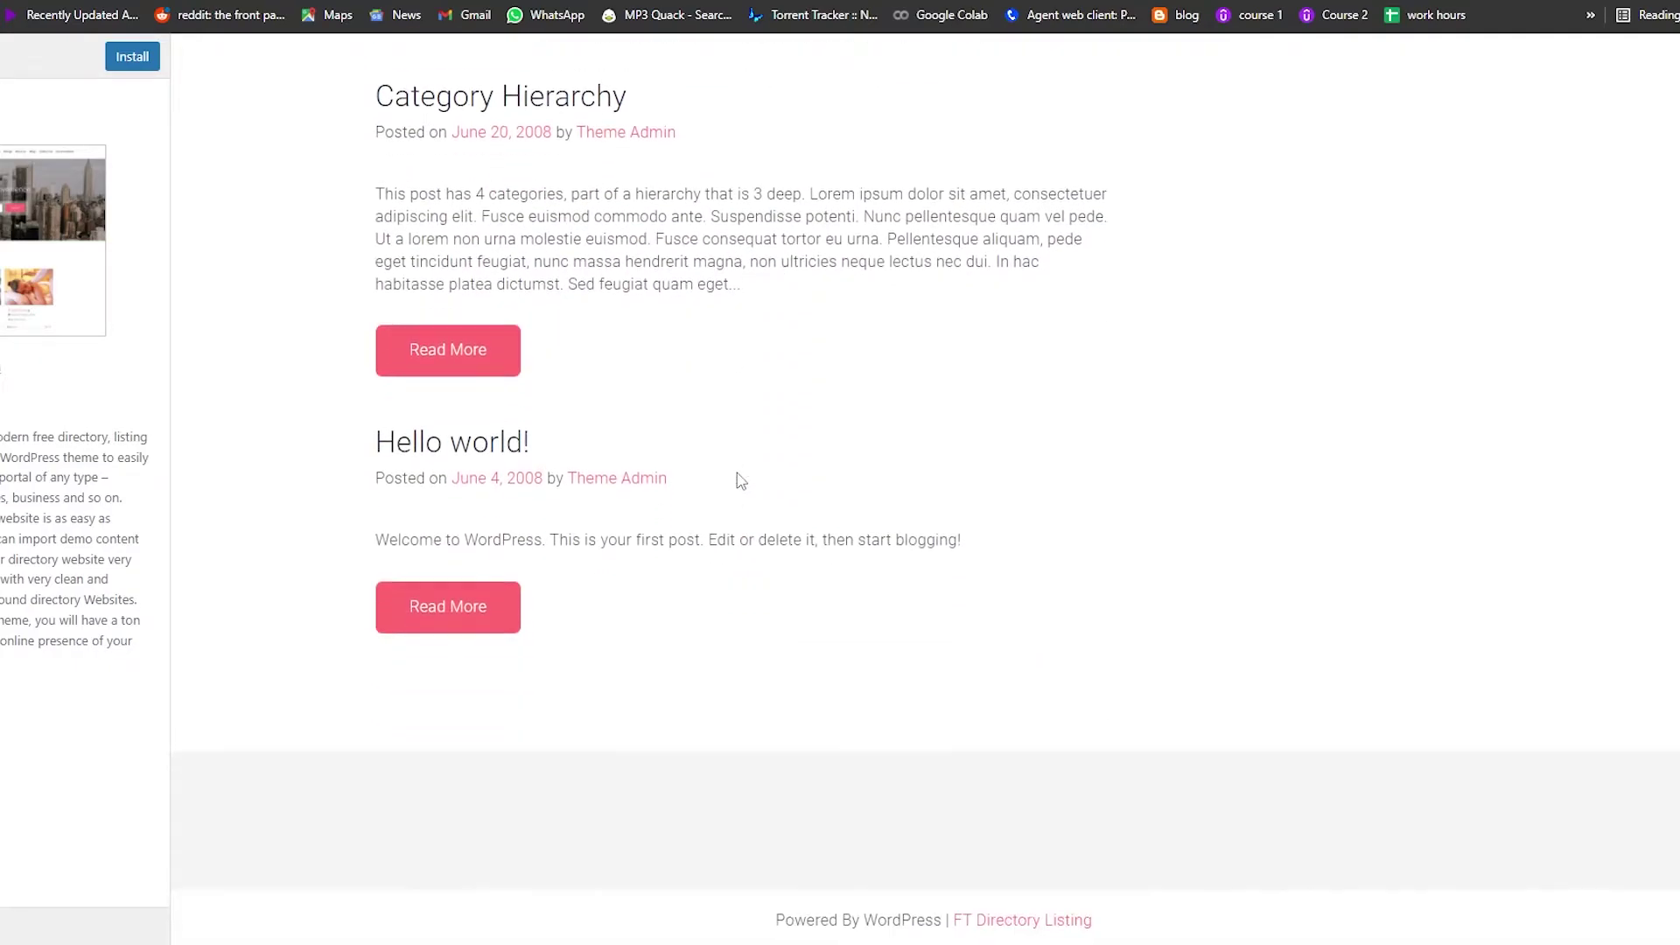
scroll(726, 490, up, 11)
scroll(697, 506, up, 6)
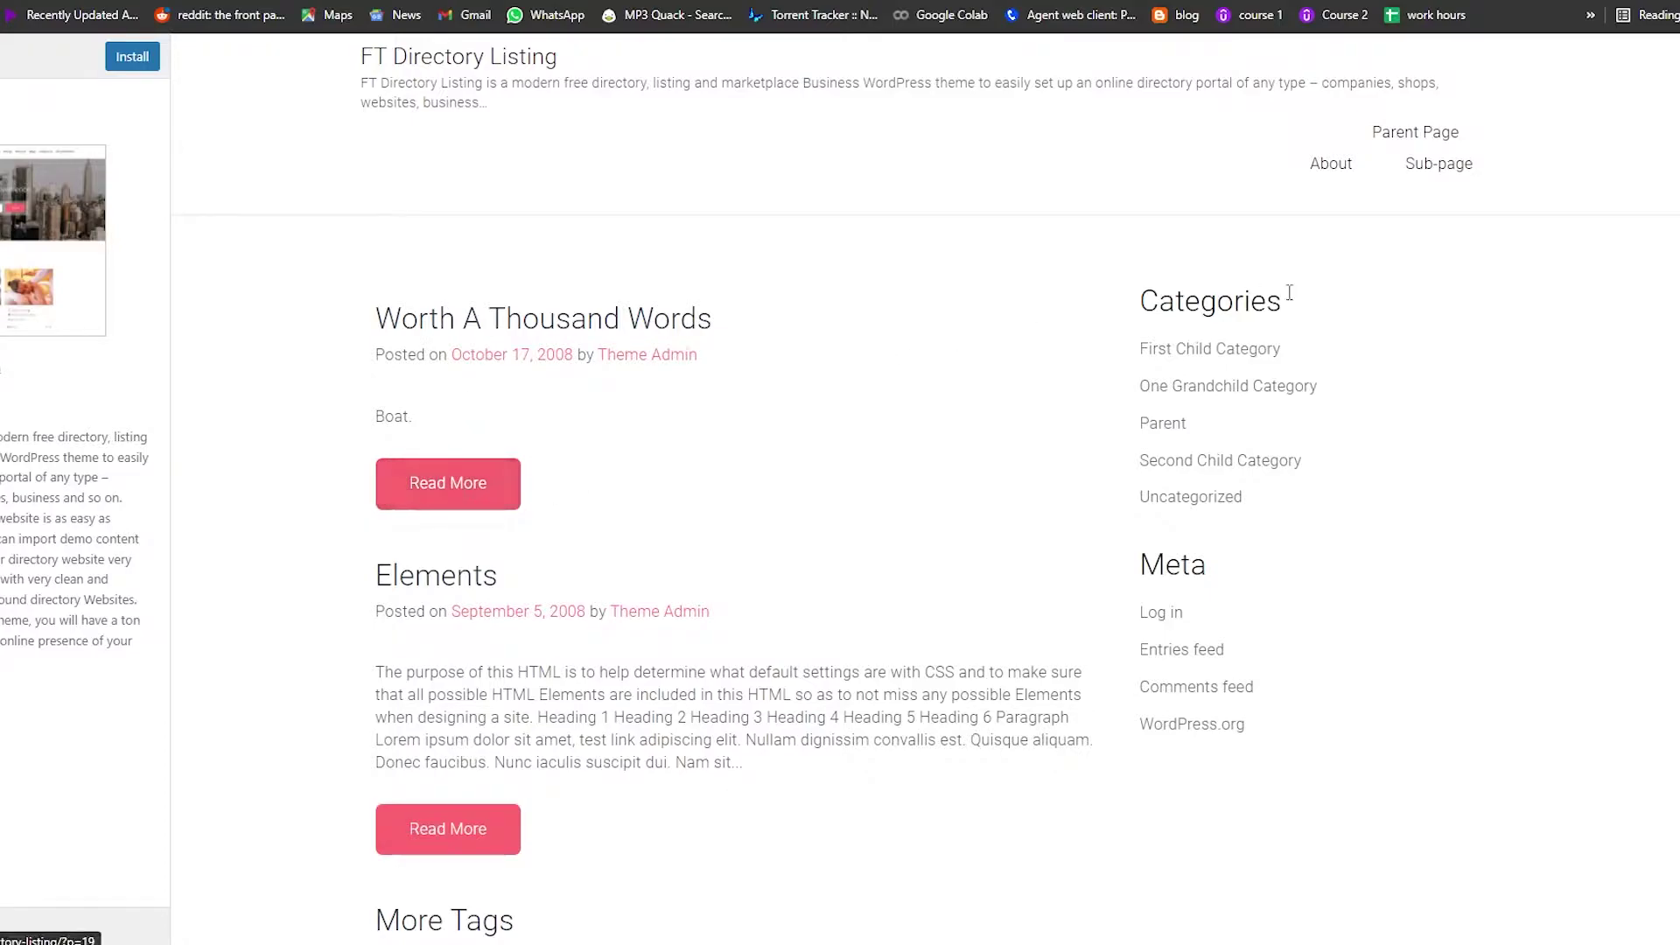
- Install the FT Directory Listing theme and activate it
scroll(1050, 665, down, 5)
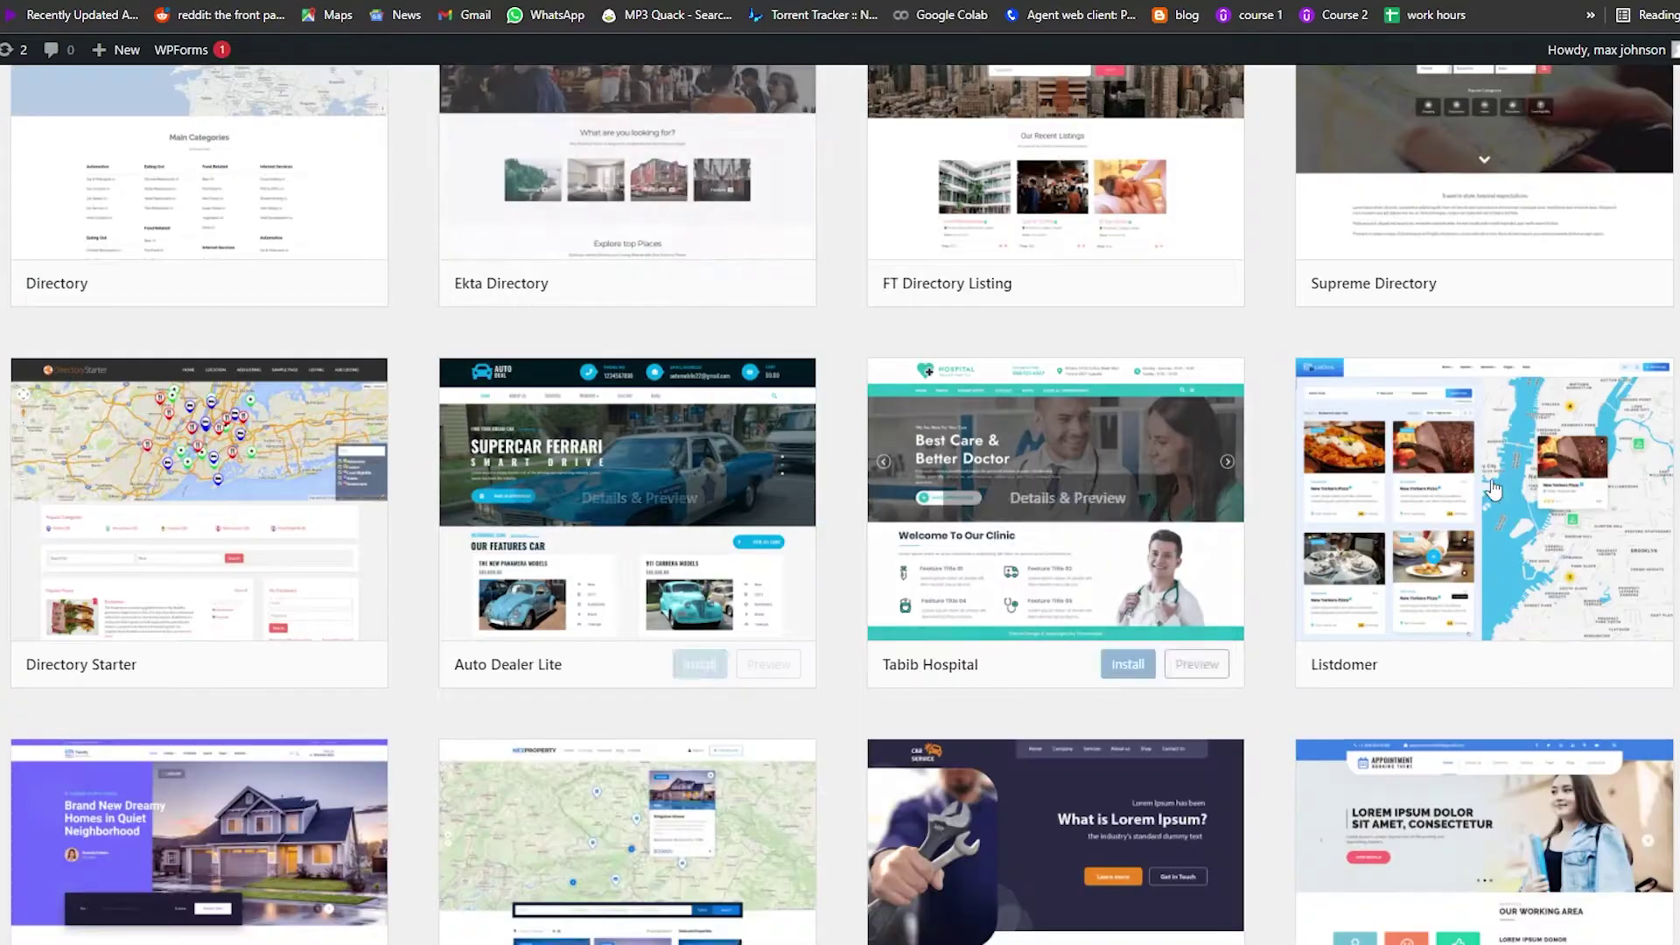
scroll(1028, 539, up, 5)
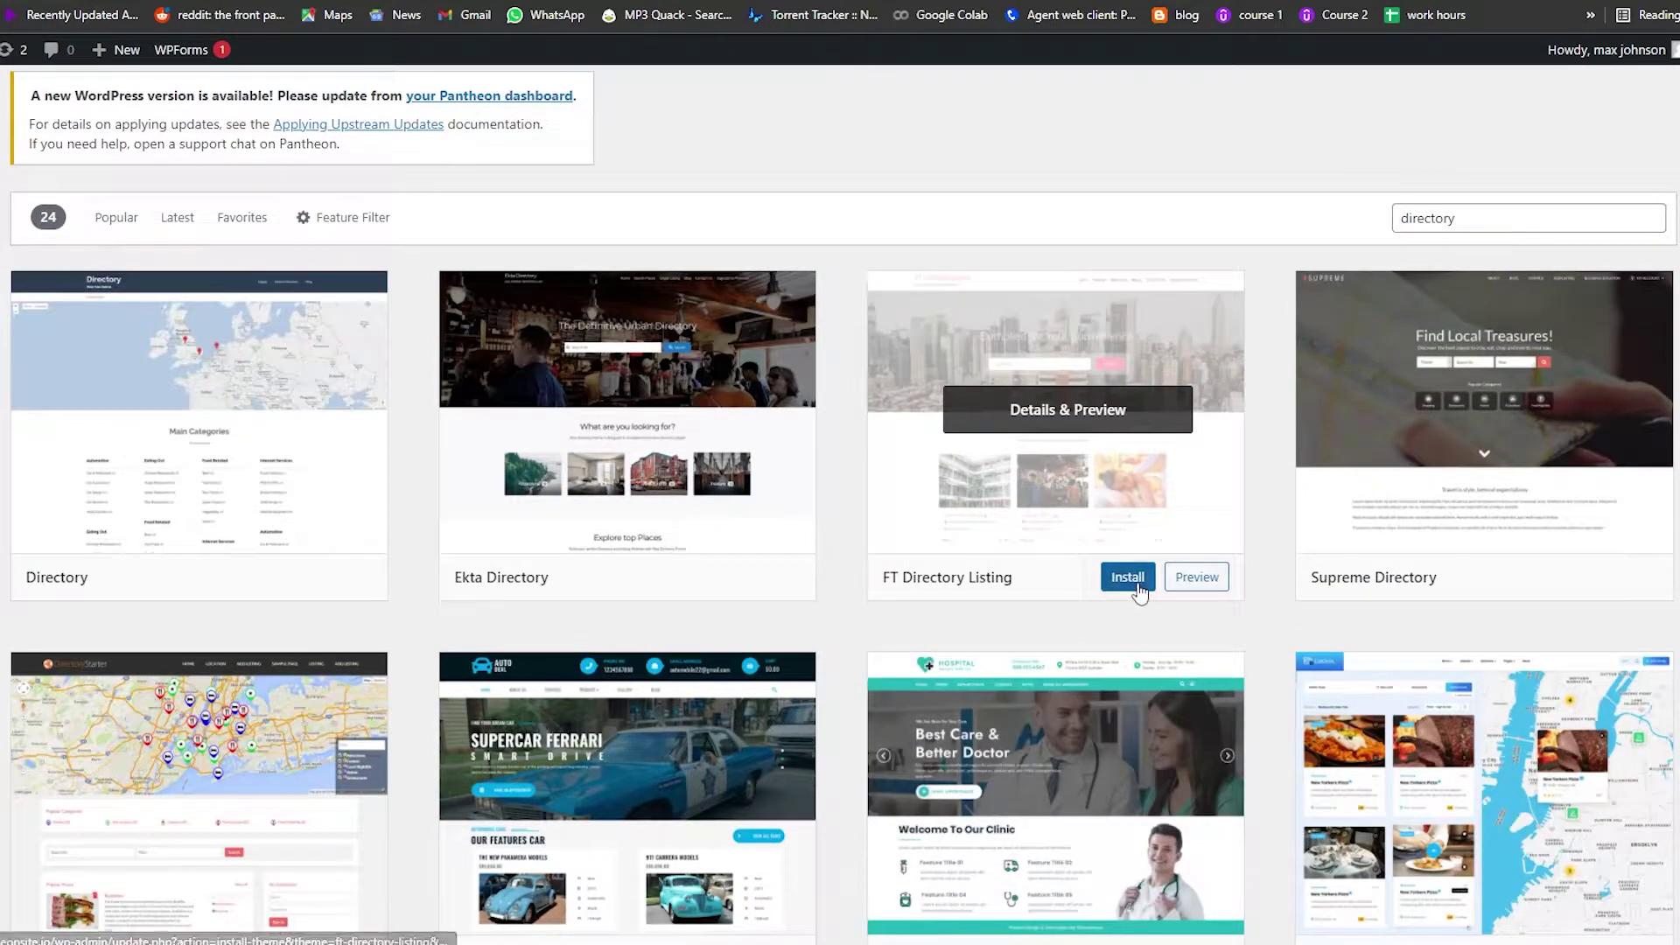
click(1137, 585)
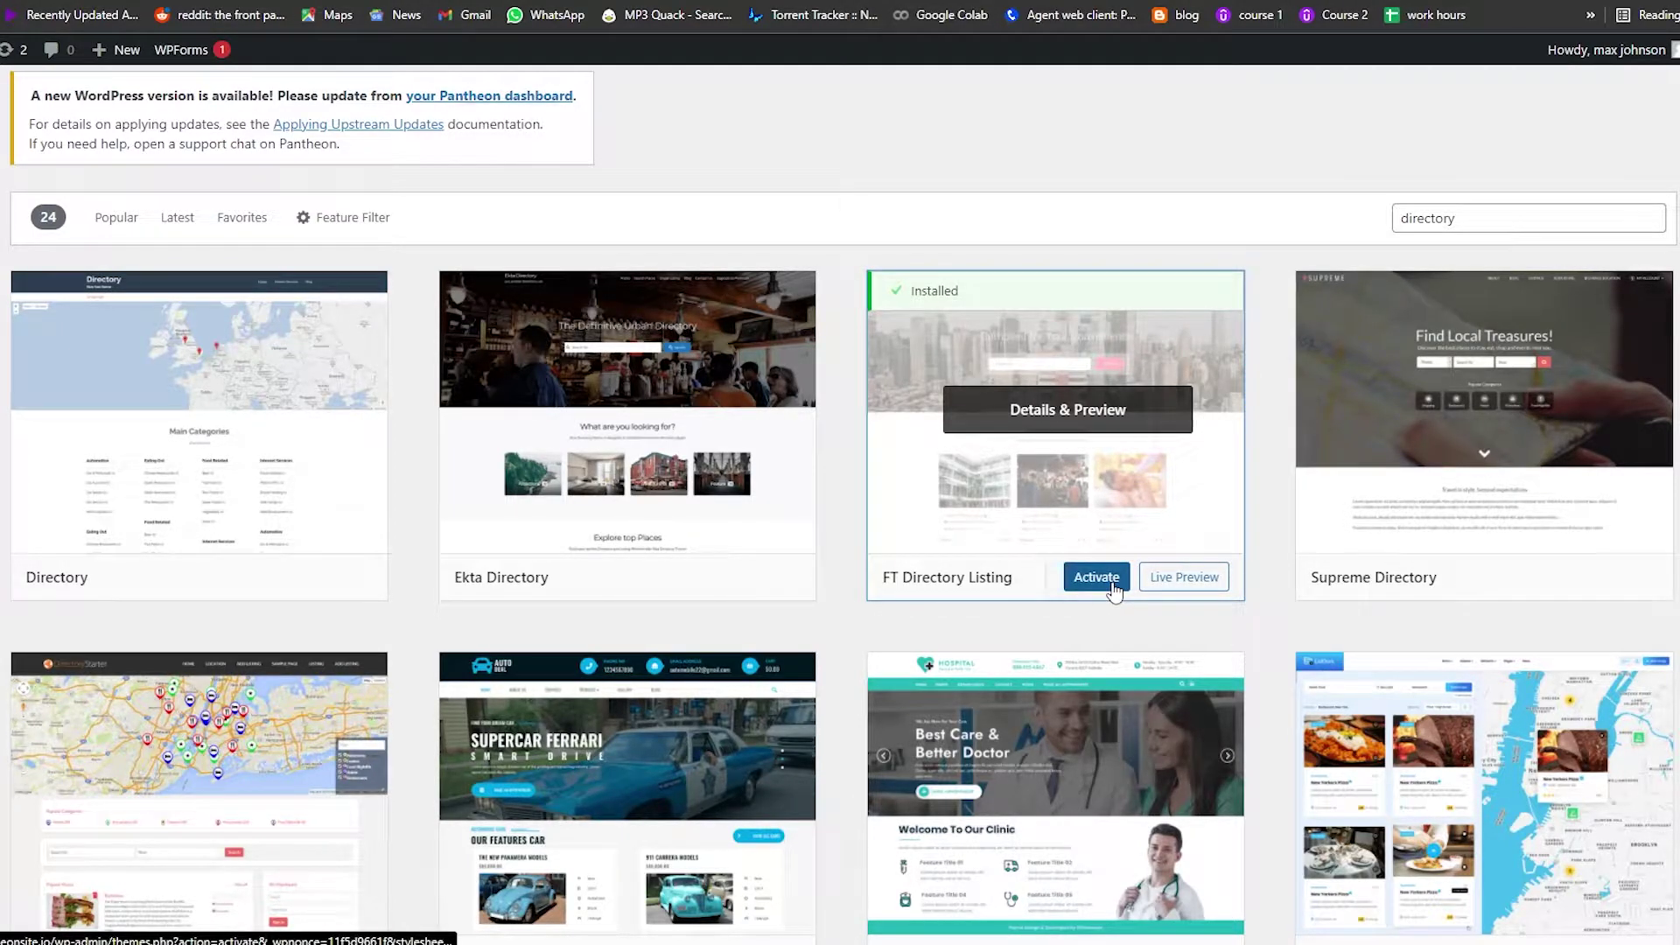
click(1118, 593)
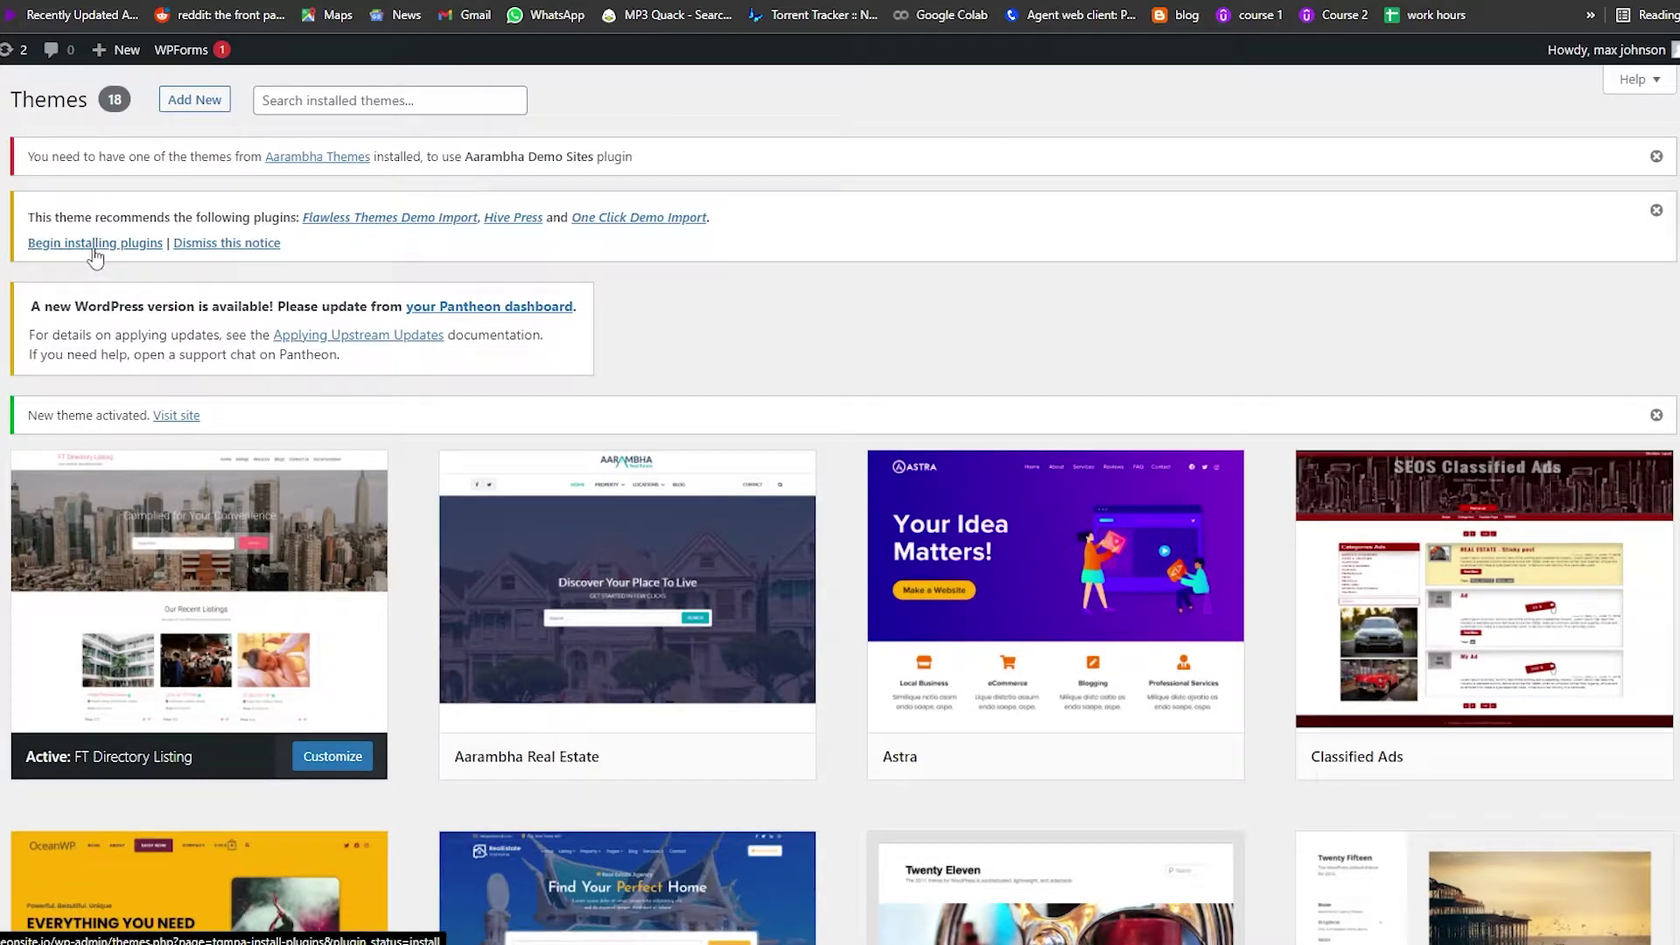
- Bulk-install Flawless Themes Demo Import, Hive Press and One Click Demo Import plugins
click(95, 249)
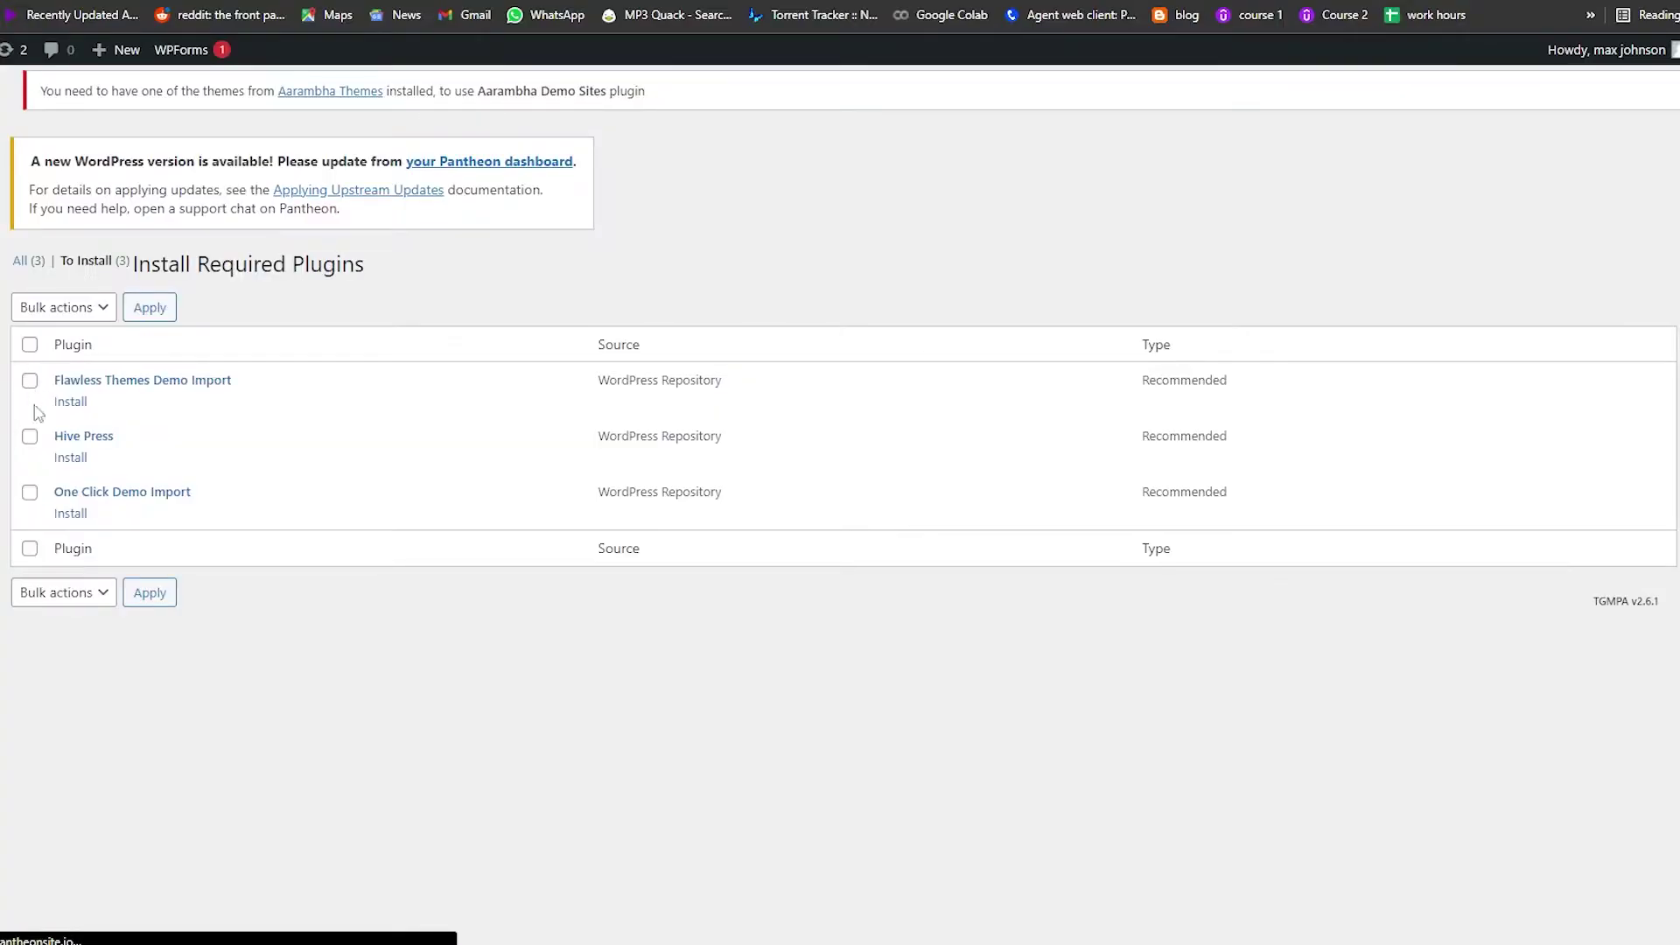
click(30, 353)
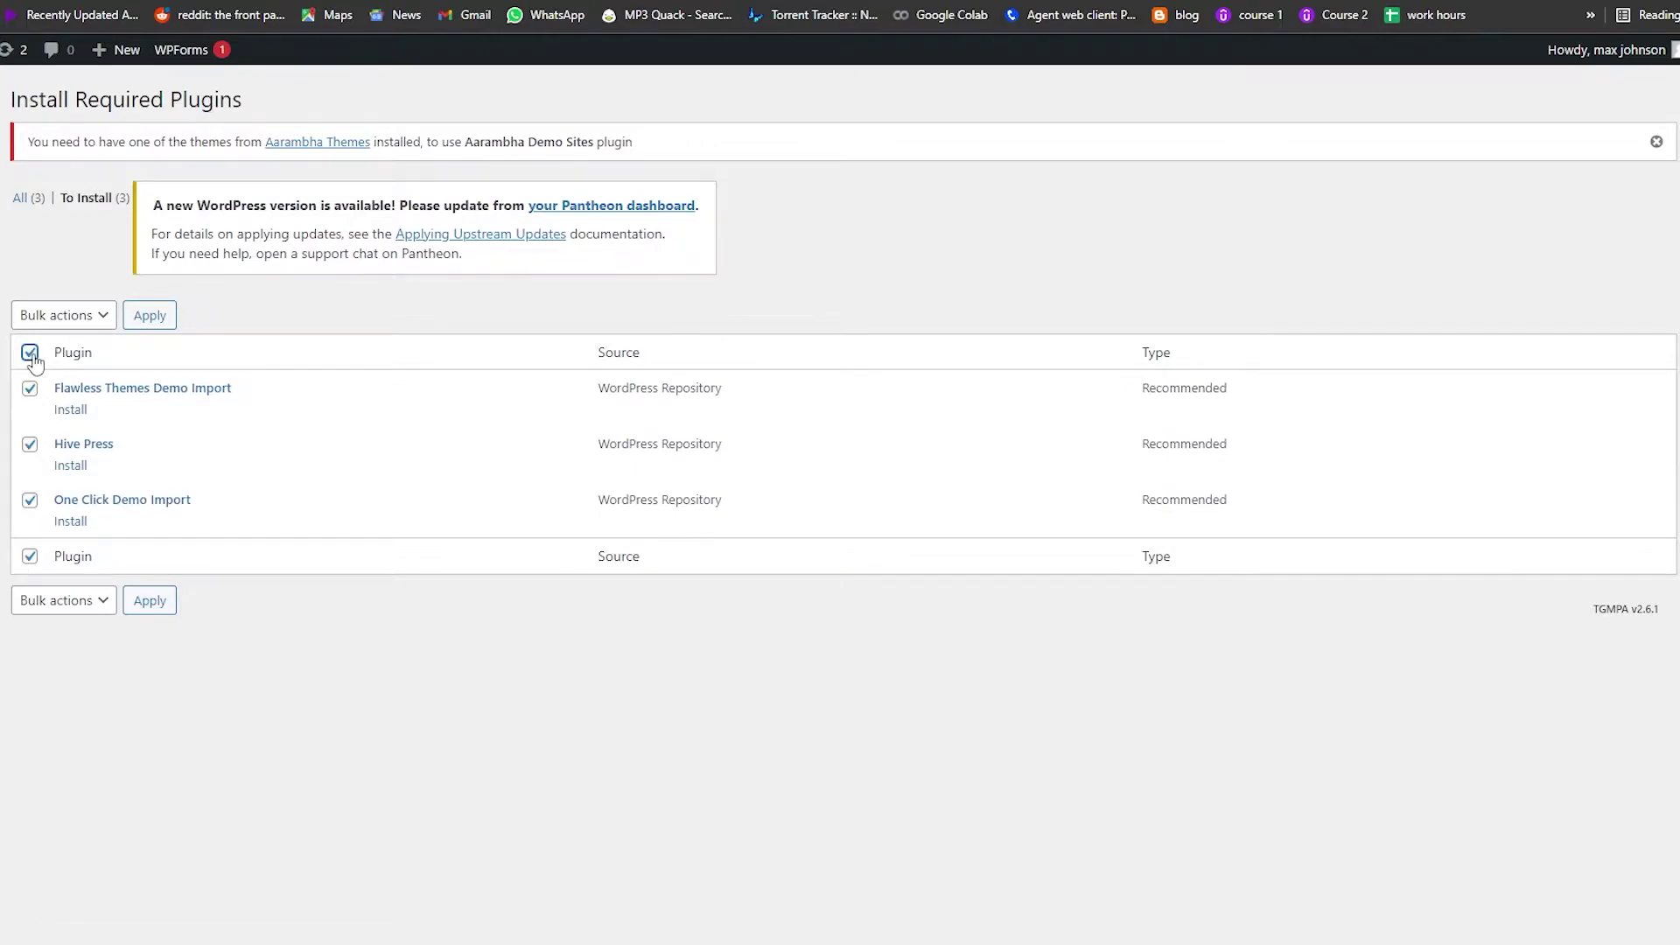
click(162, 326)
click(48, 318)
click(64, 360)
click(166, 322)
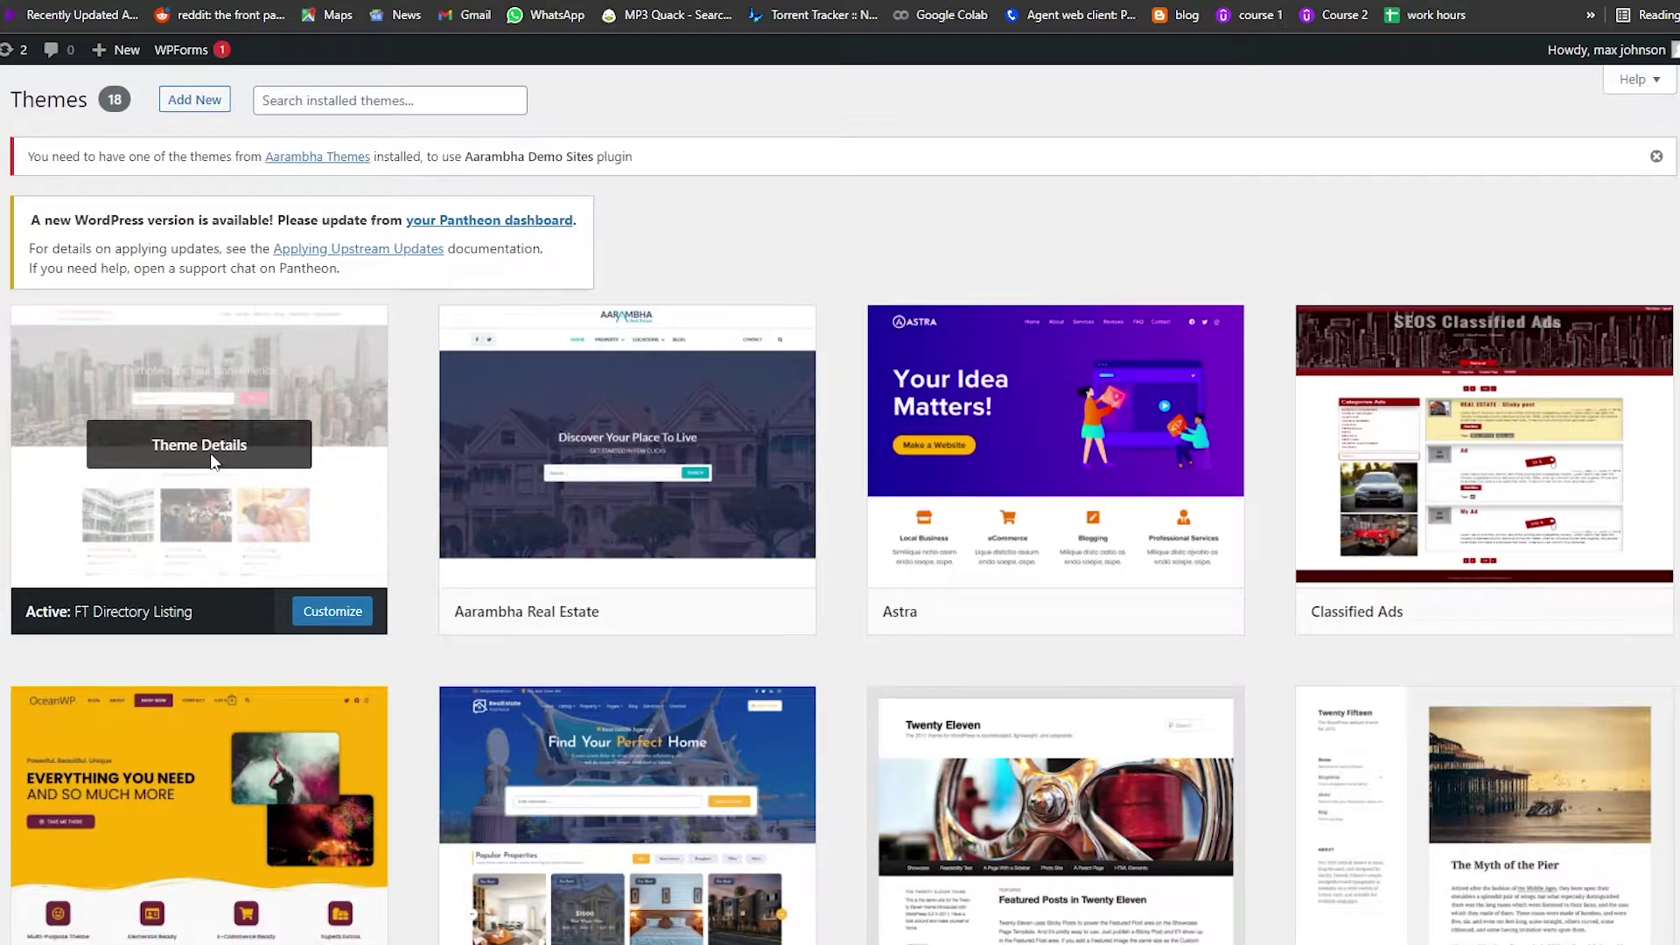
- Open the Customizer and look through the Theme Options and custom CSS sections
click(343, 620)
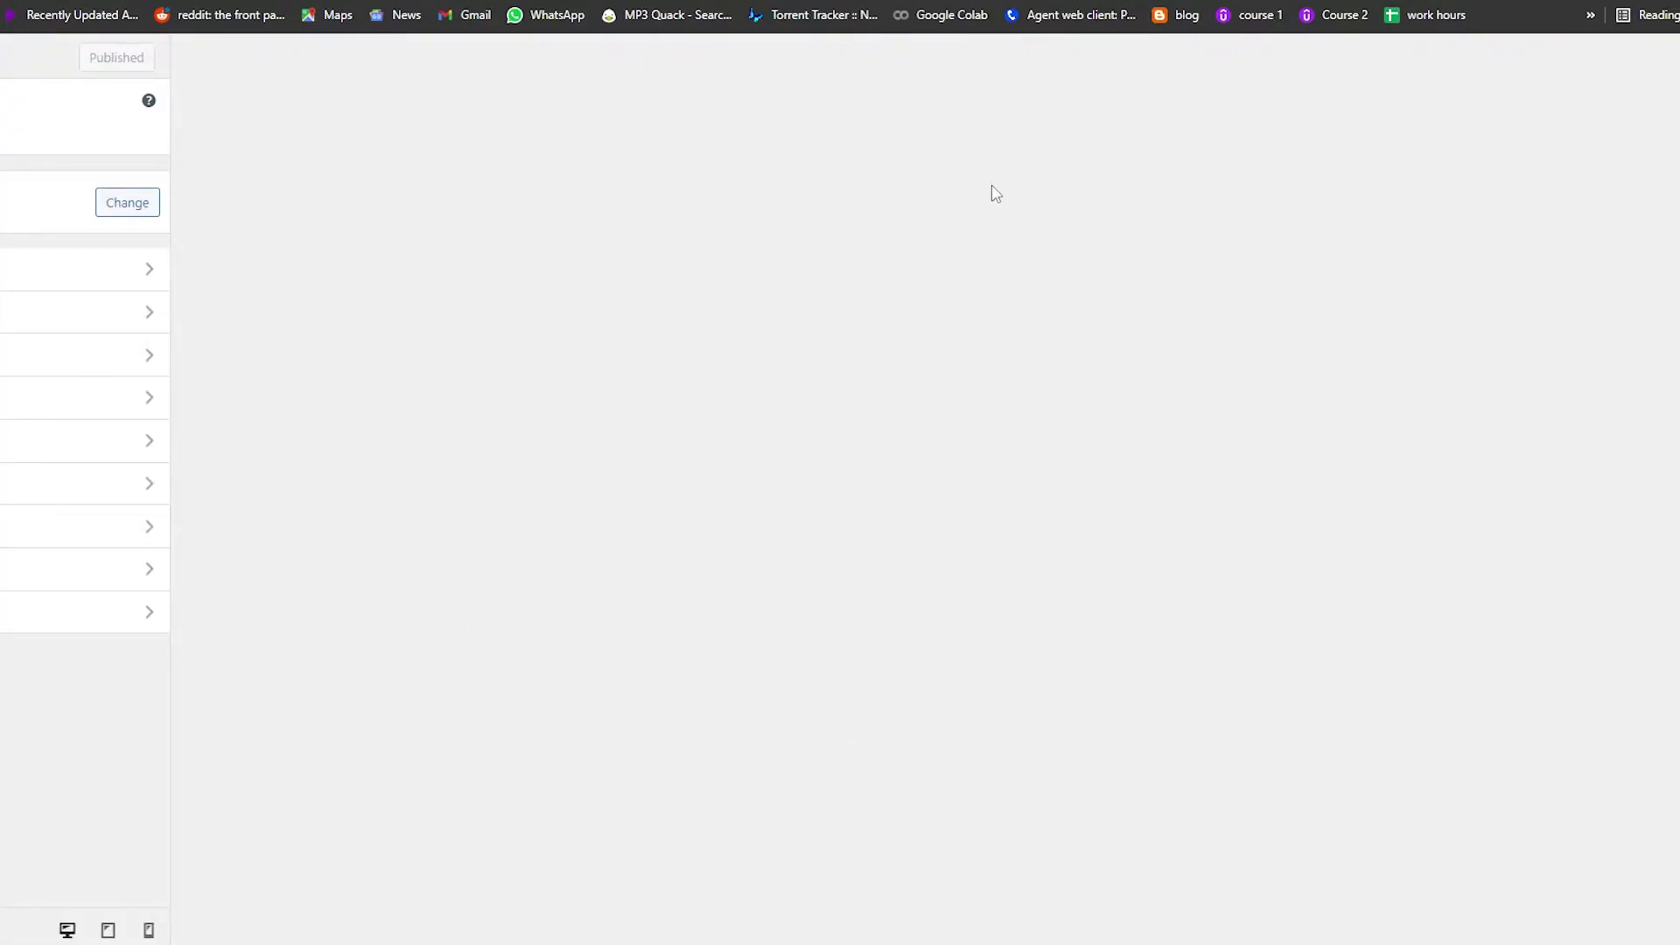
scroll(675, 492, down, 3)
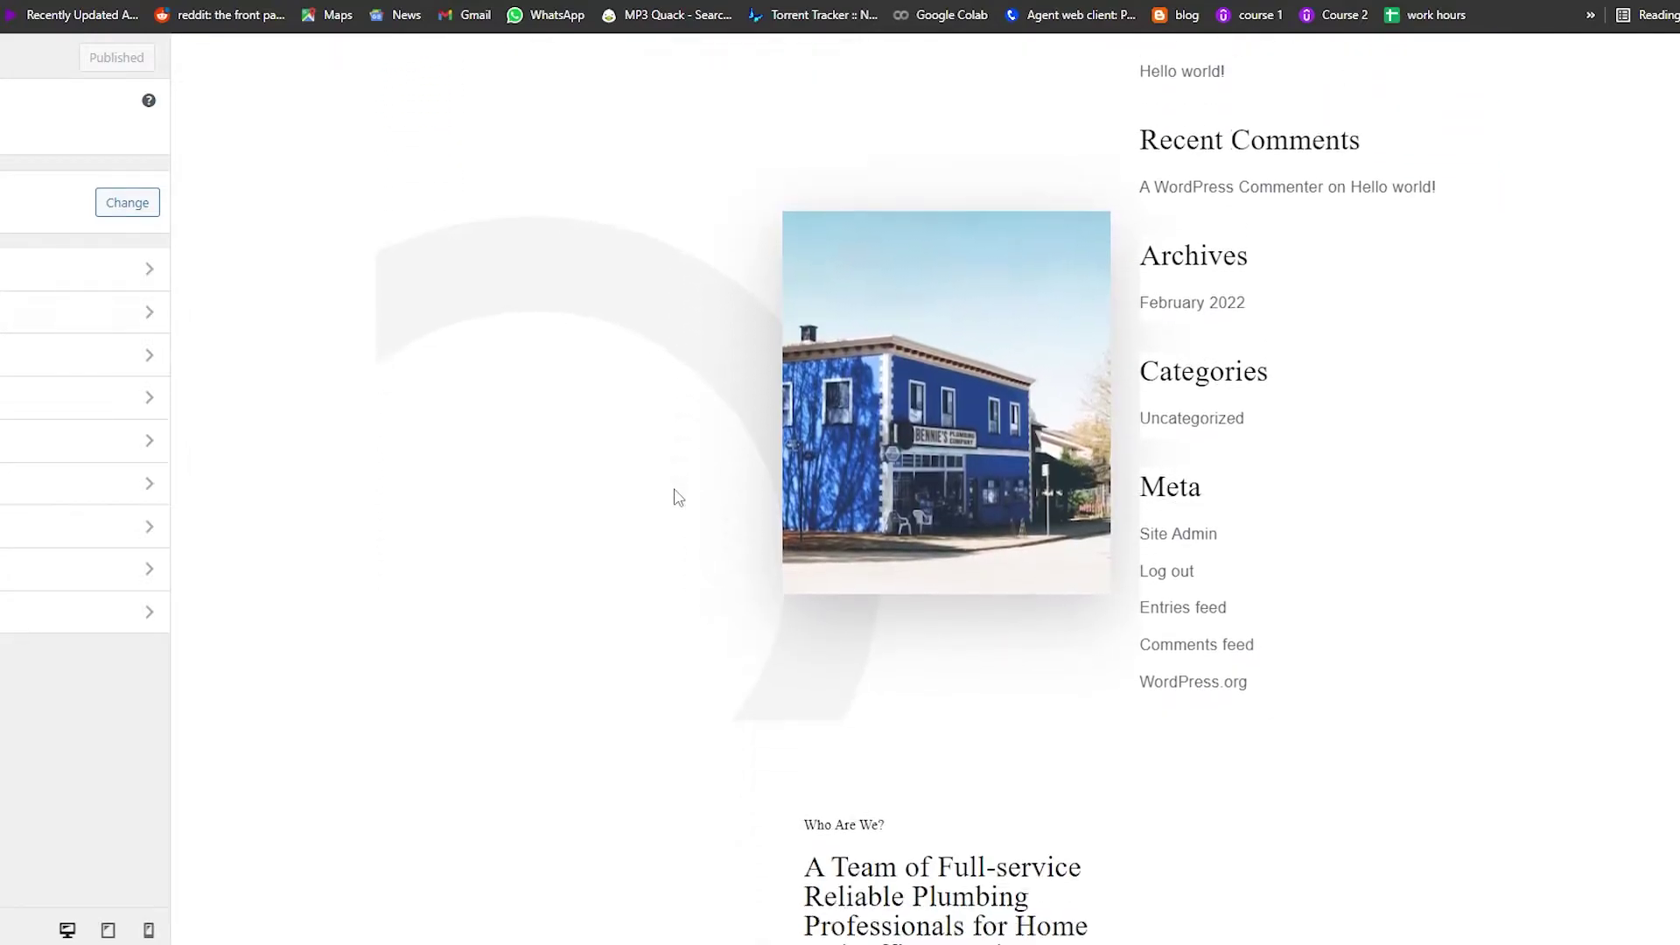
scroll(676, 497, down, 8)
scroll(658, 496, down, 4)
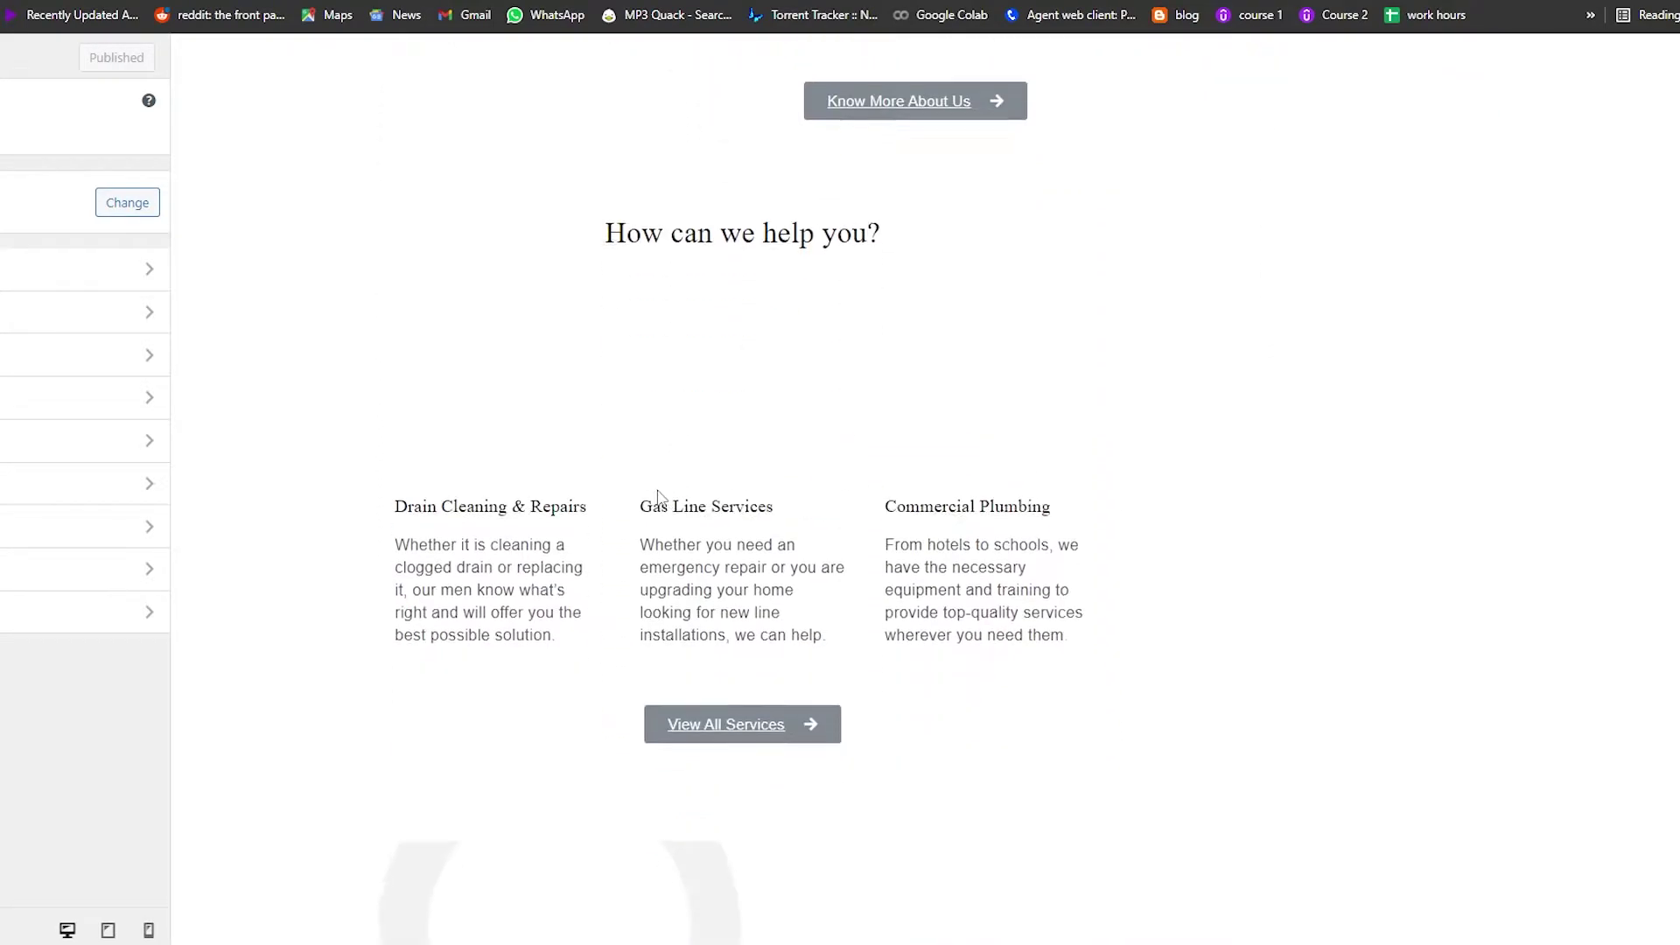
scroll(658, 497, down, 7)
scroll(638, 491, up, 3)
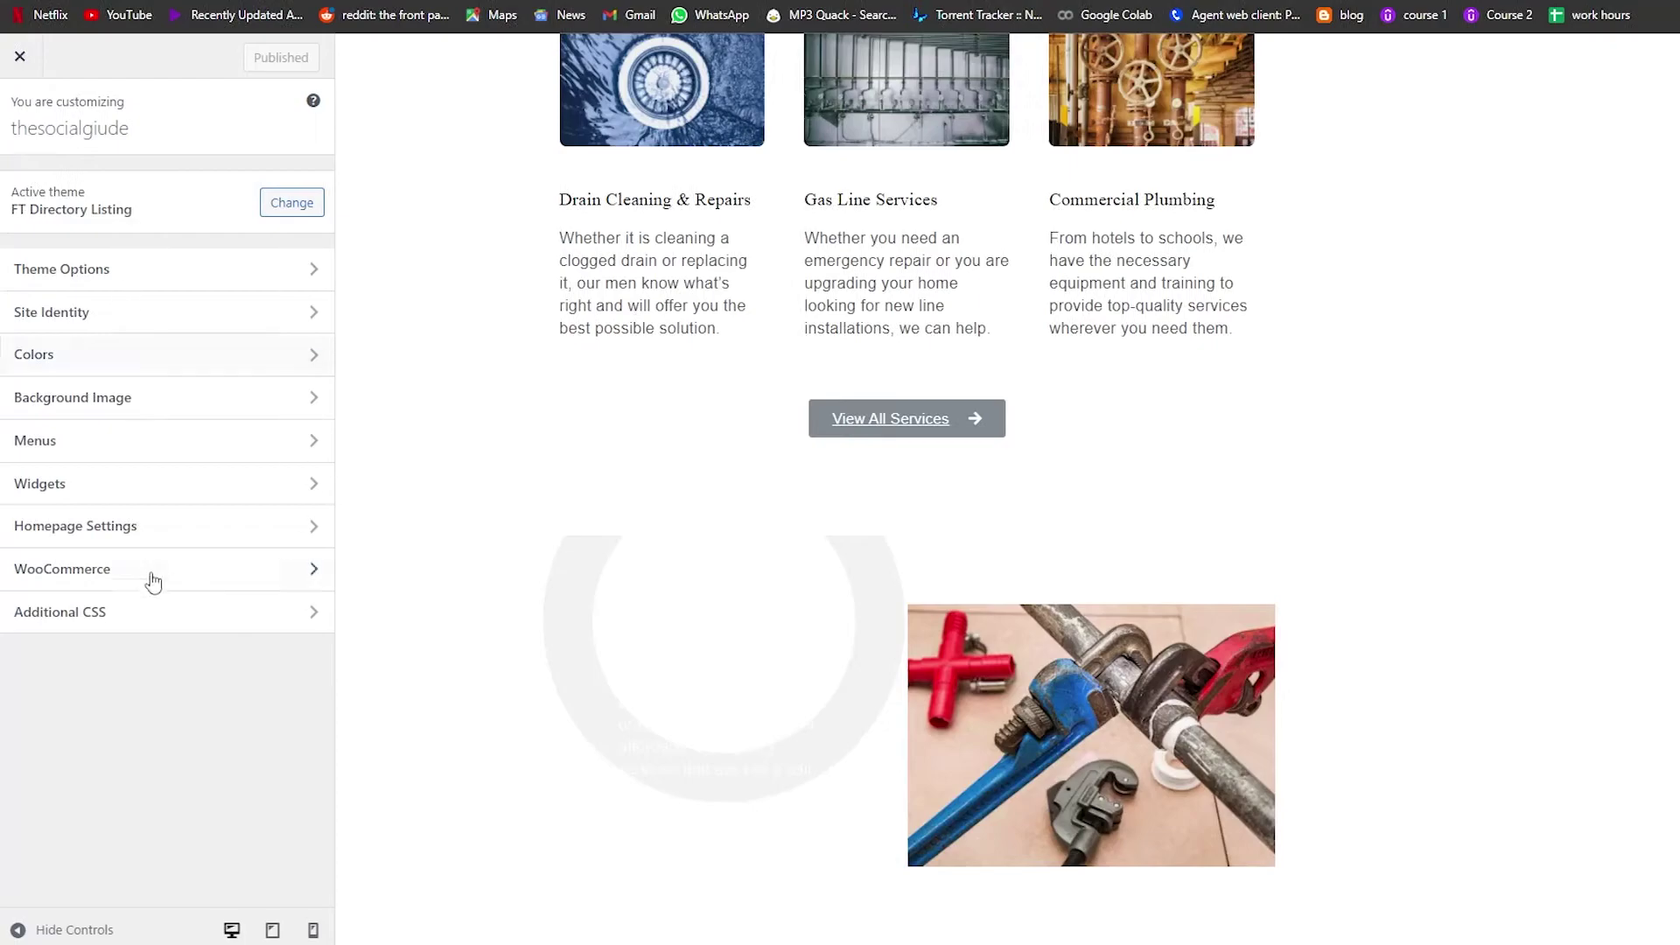
click(248, 287)
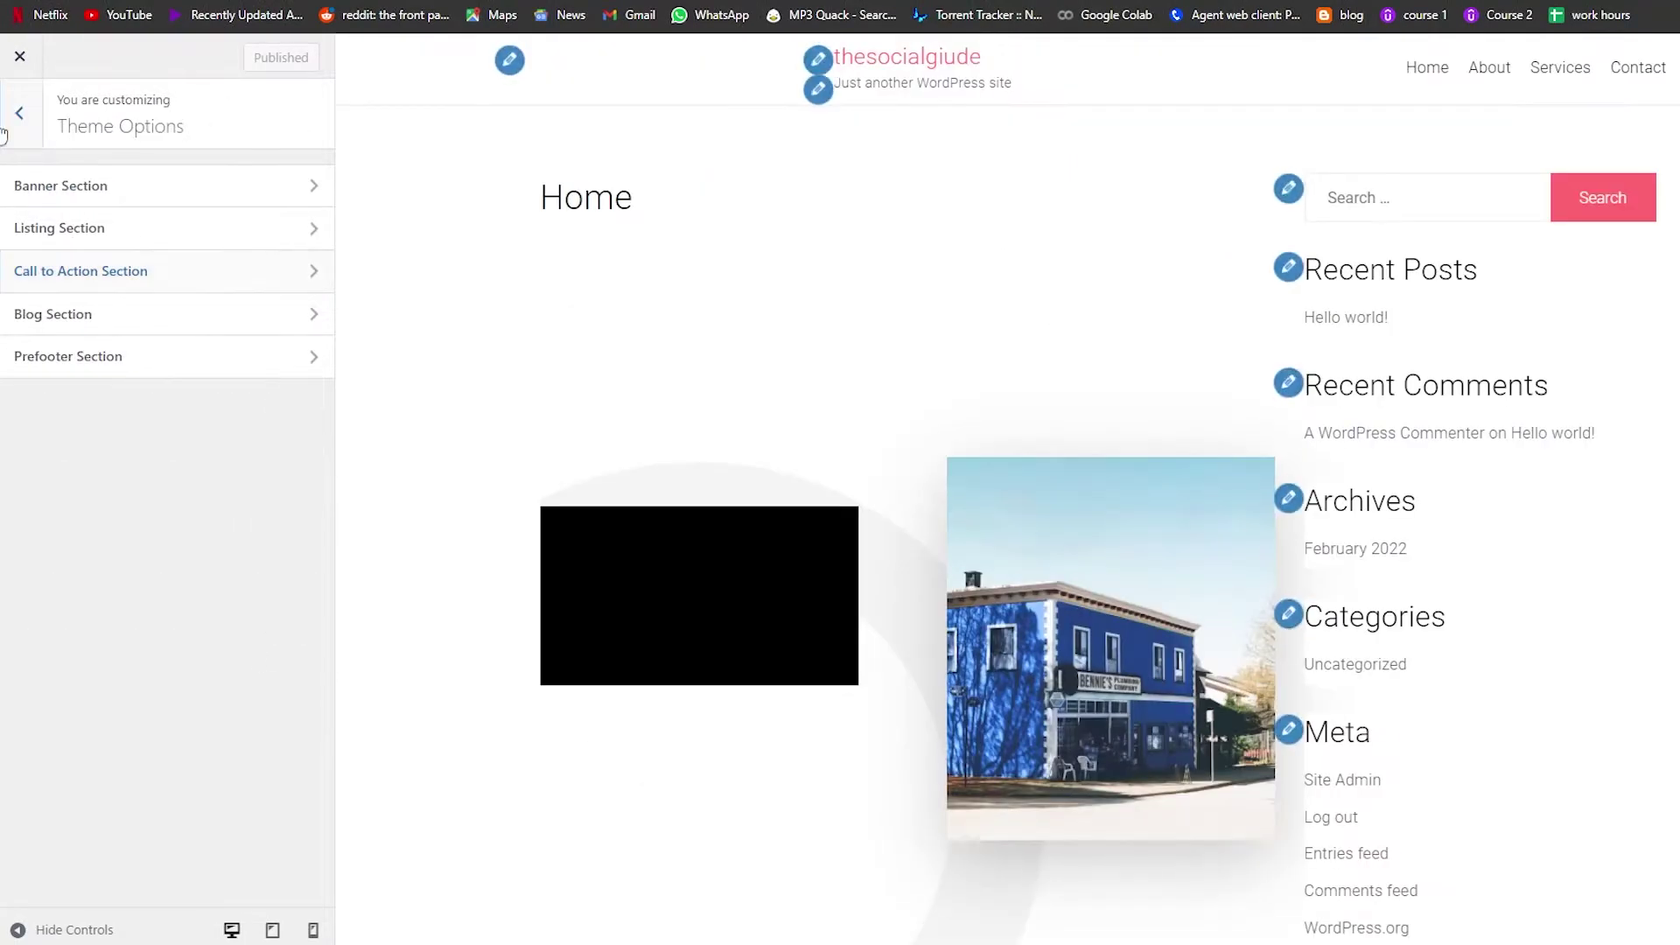
click(16, 116)
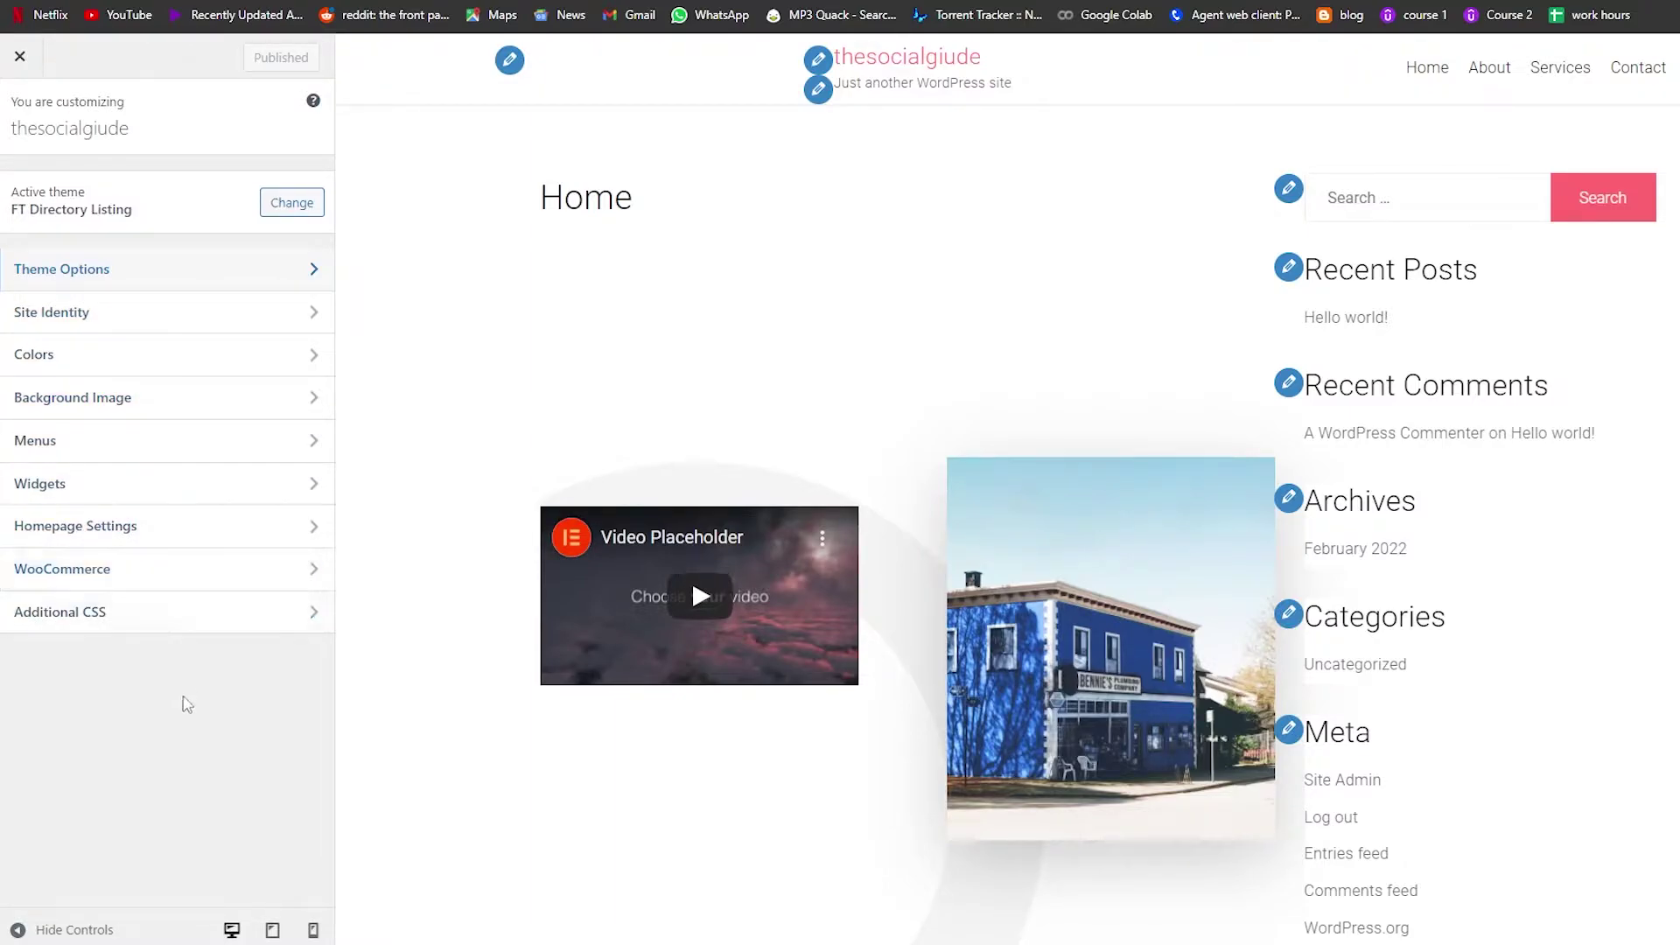
click(202, 612)
click(15, 117)
click(97, 172)
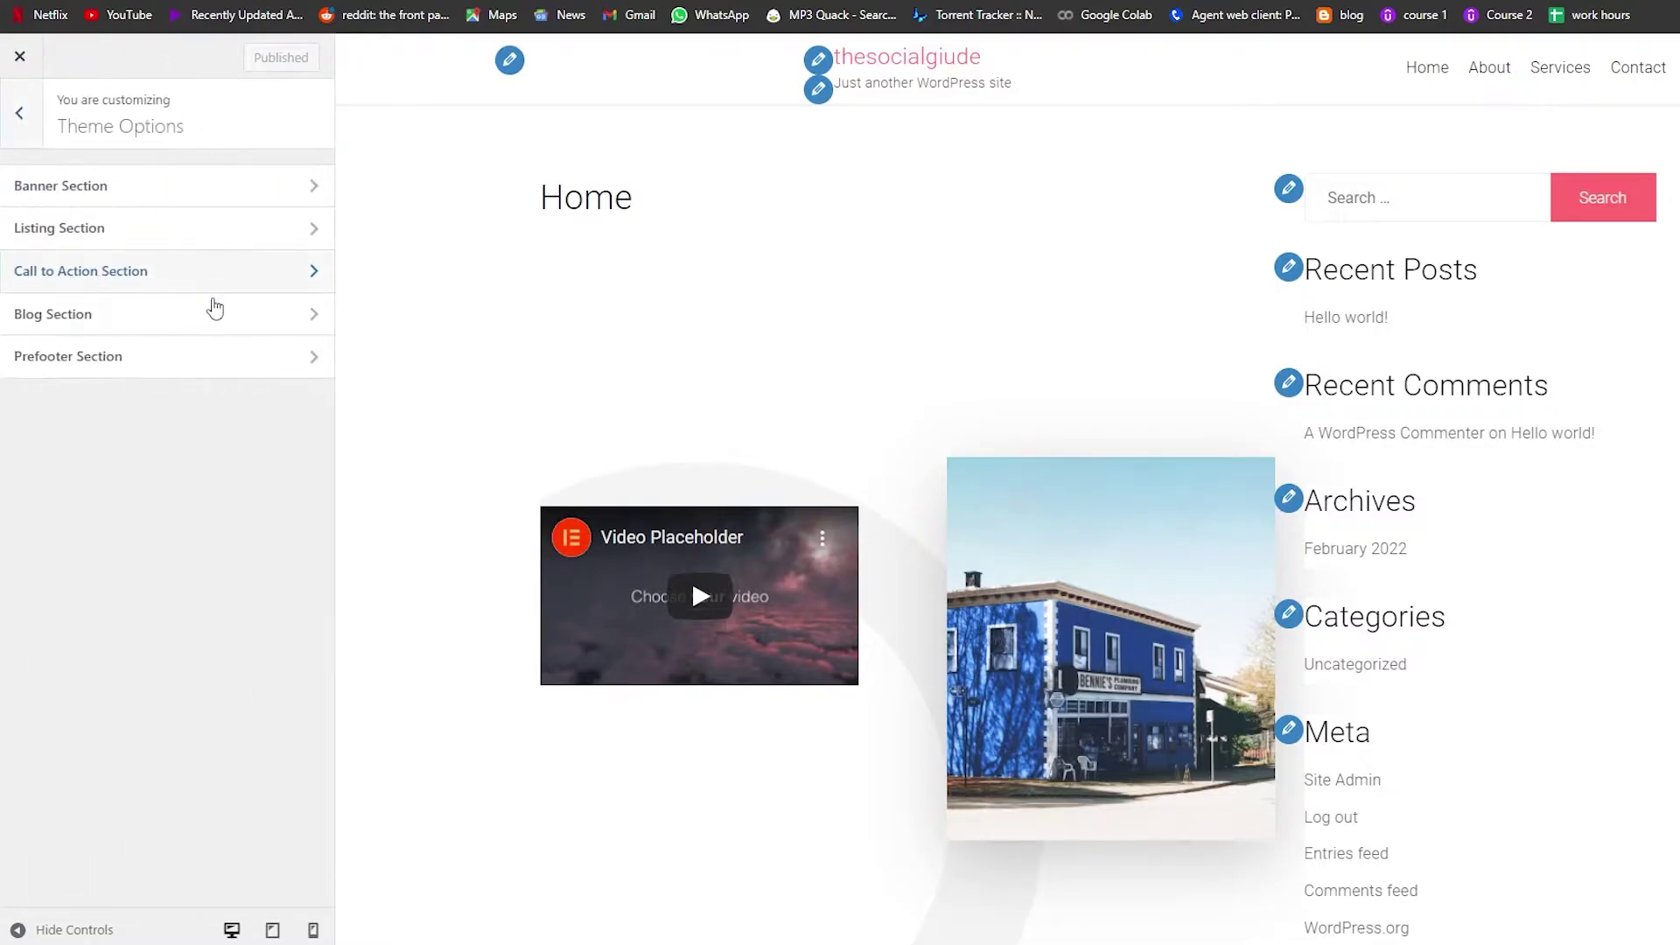
click(26, 130)
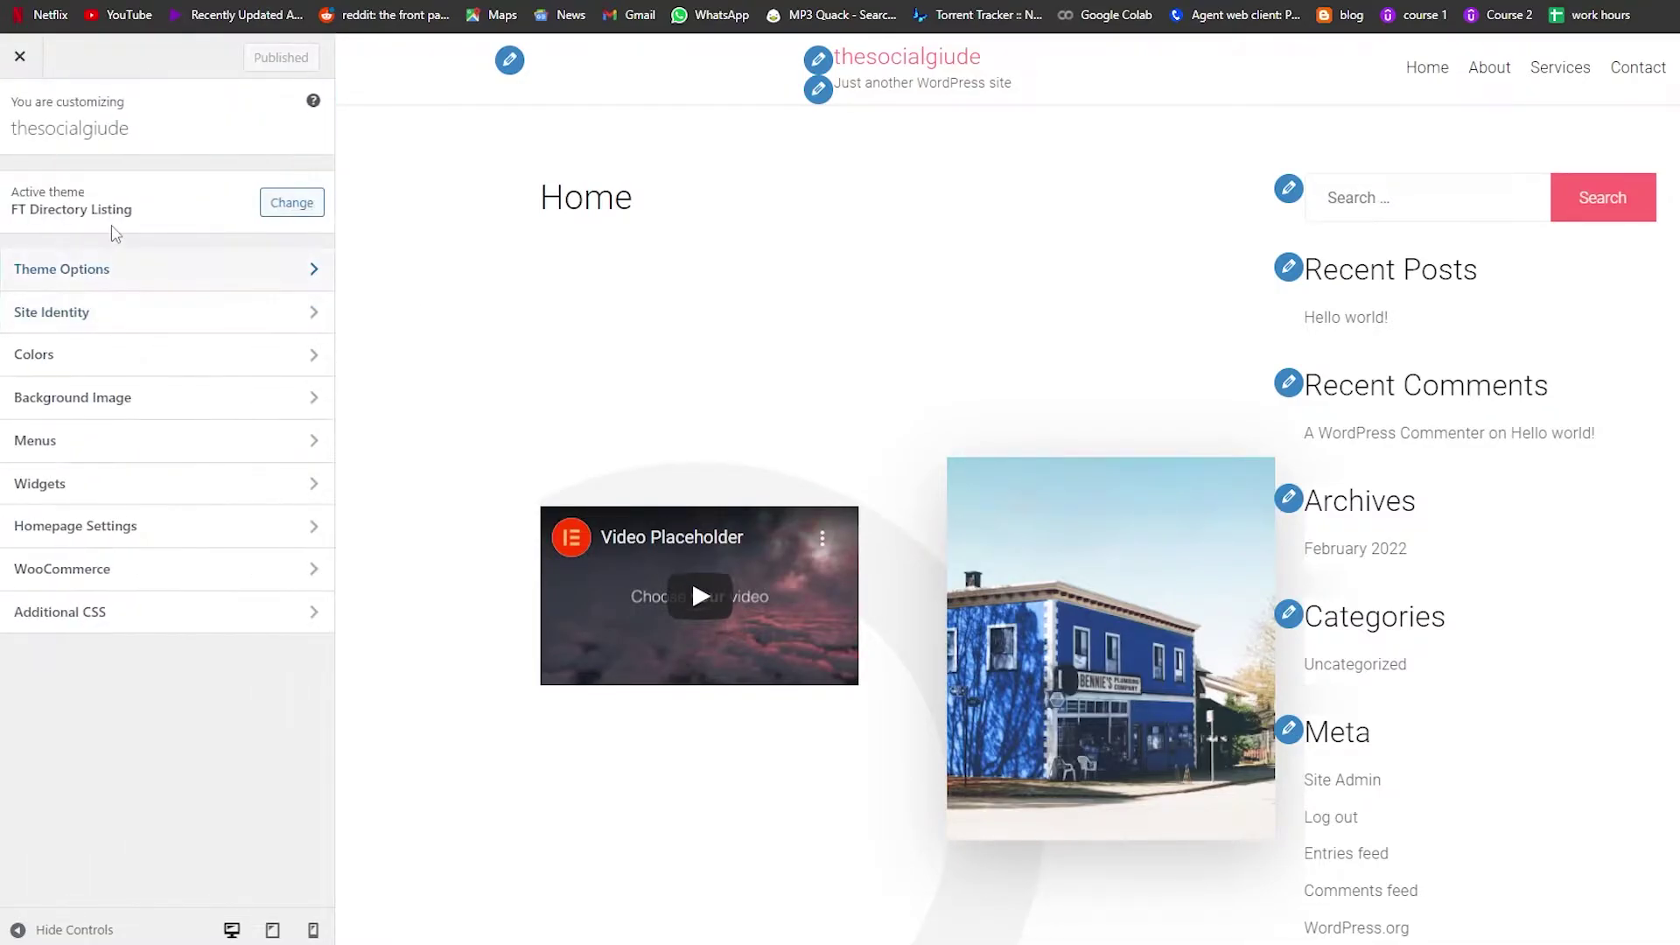
click(101, 271)
- Set the Banner Section title to New Directory with the modern house-and-pool photo as background
click(121, 196)
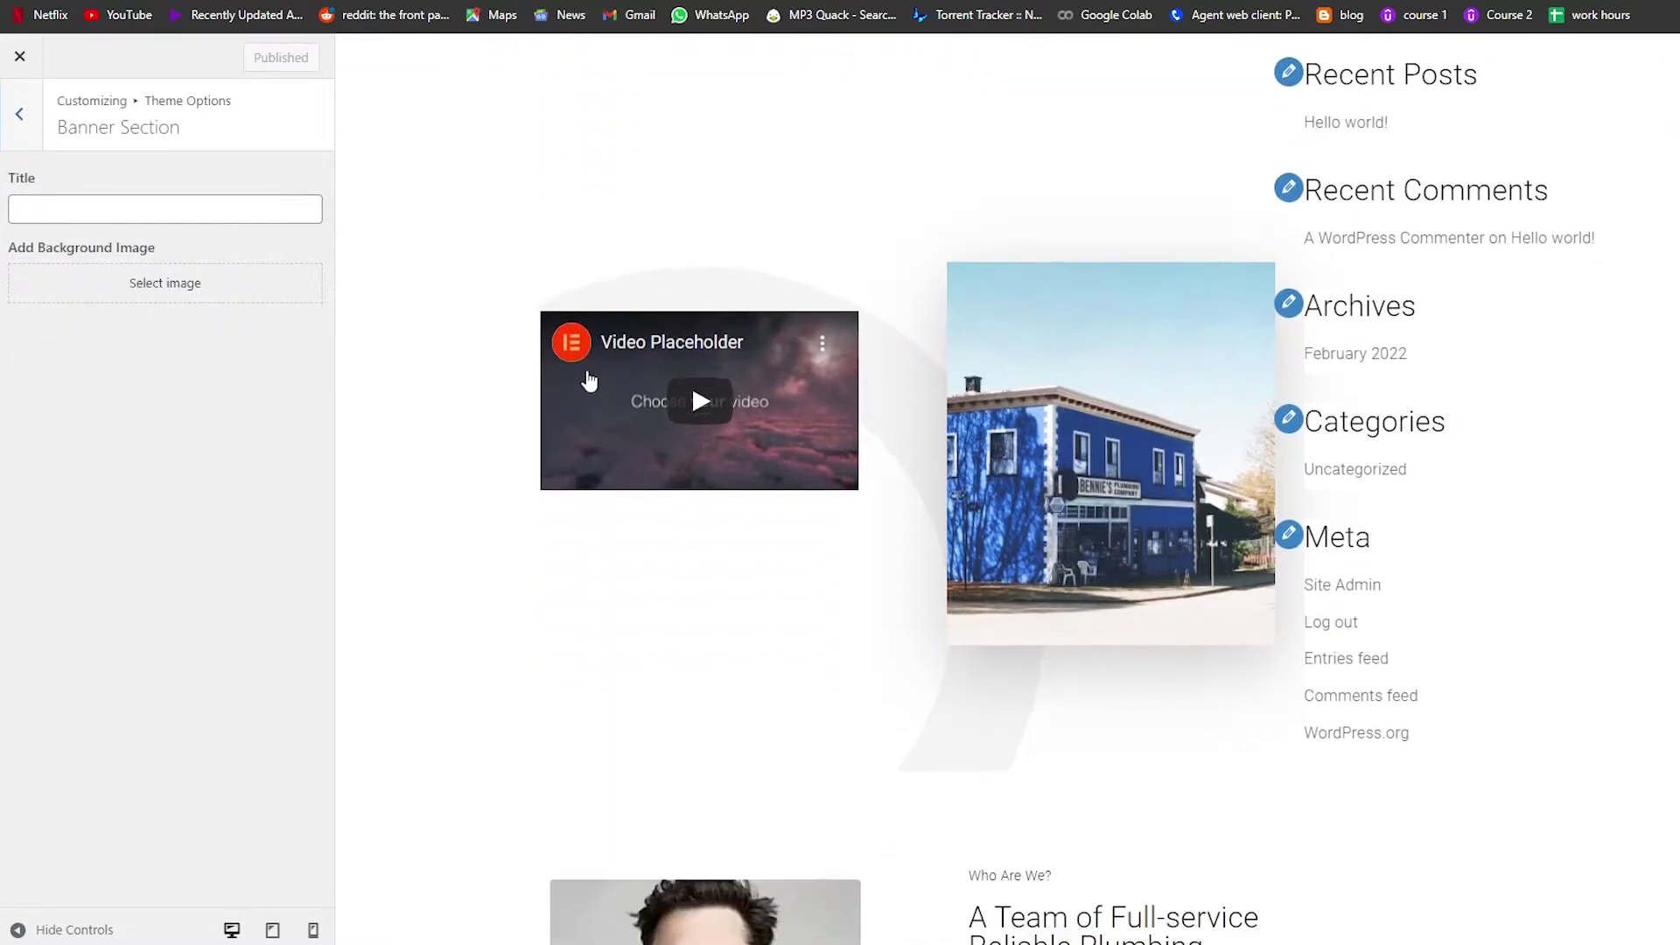
click(175, 216)
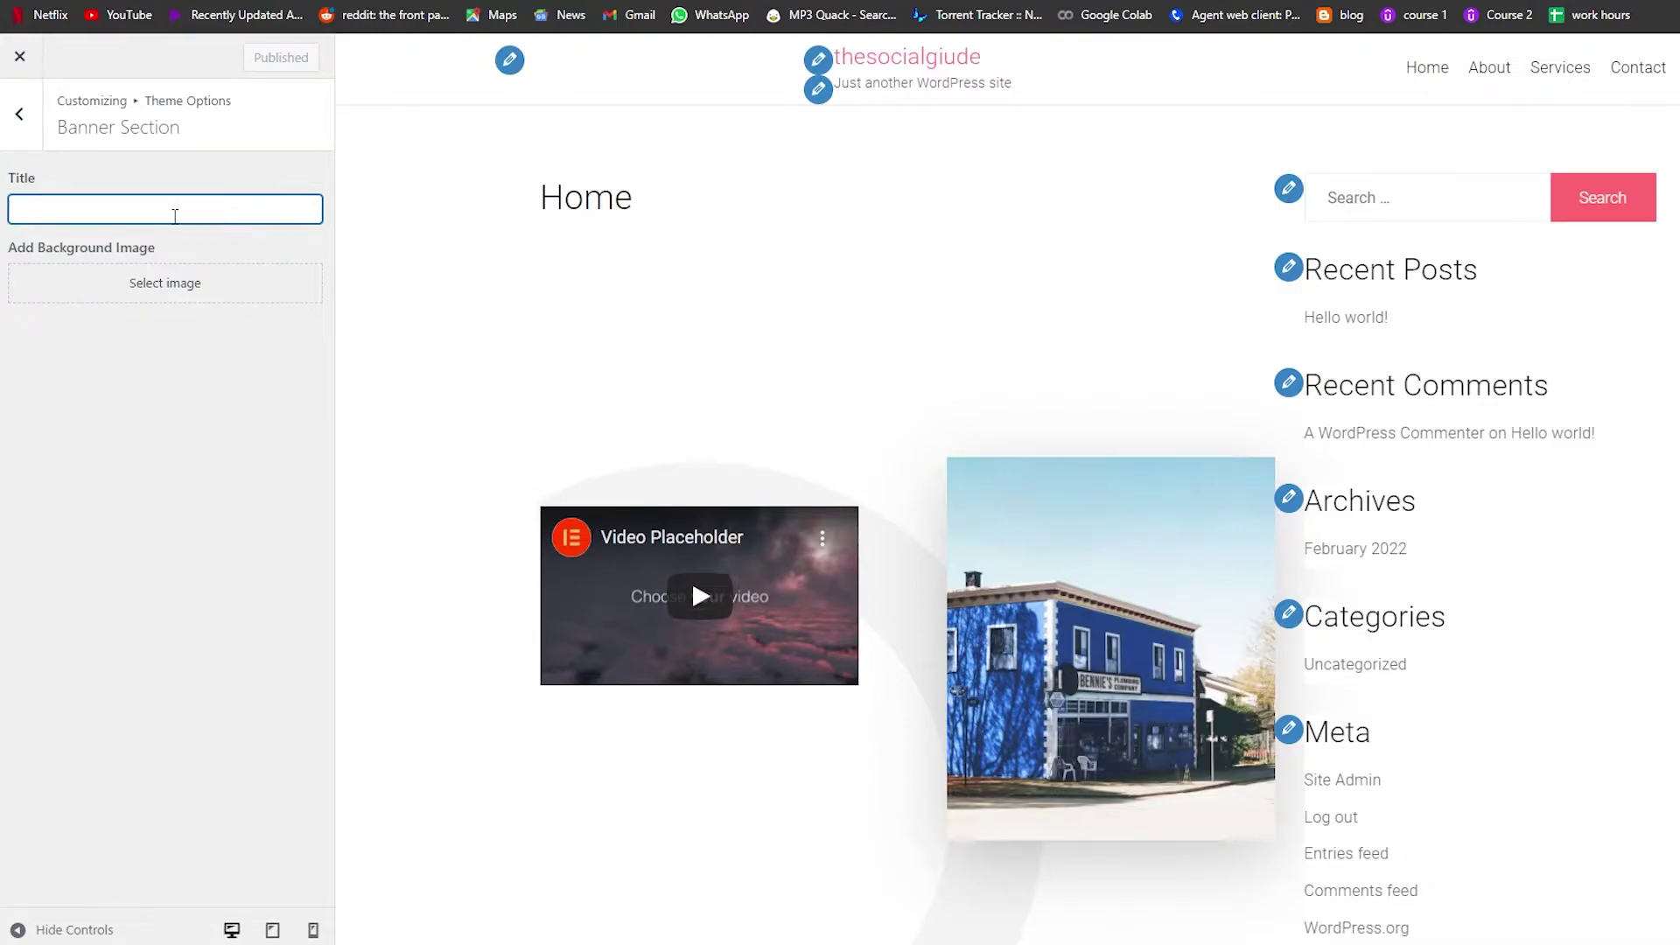
text(New Directory)
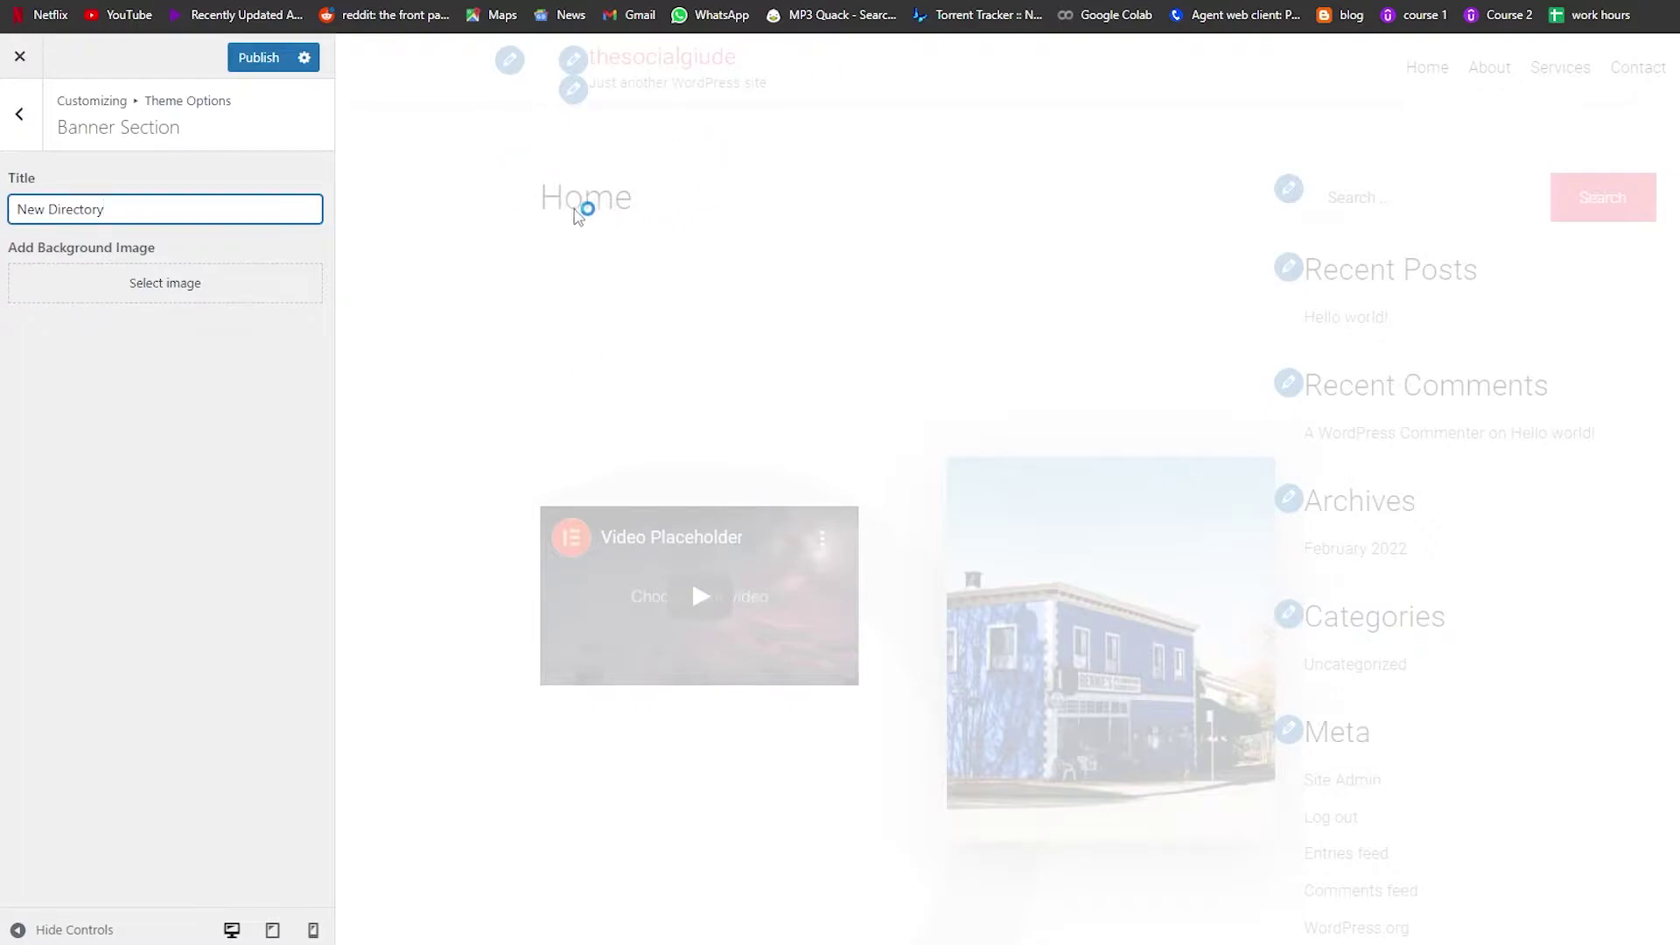
click(237, 292)
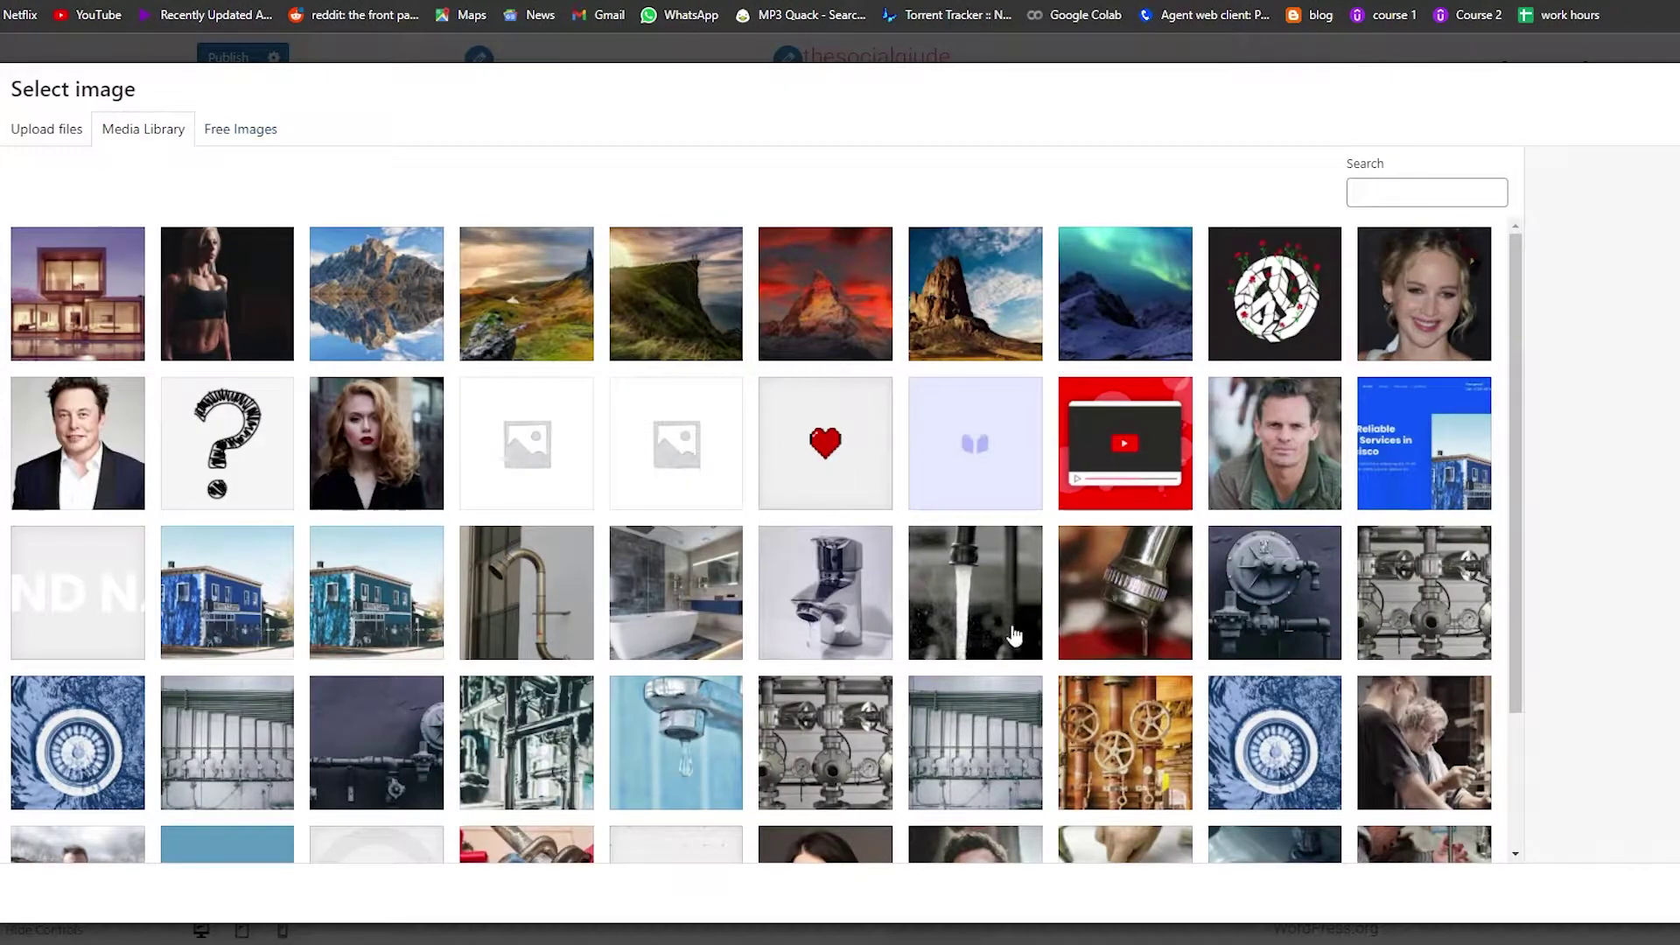
click(35, 333)
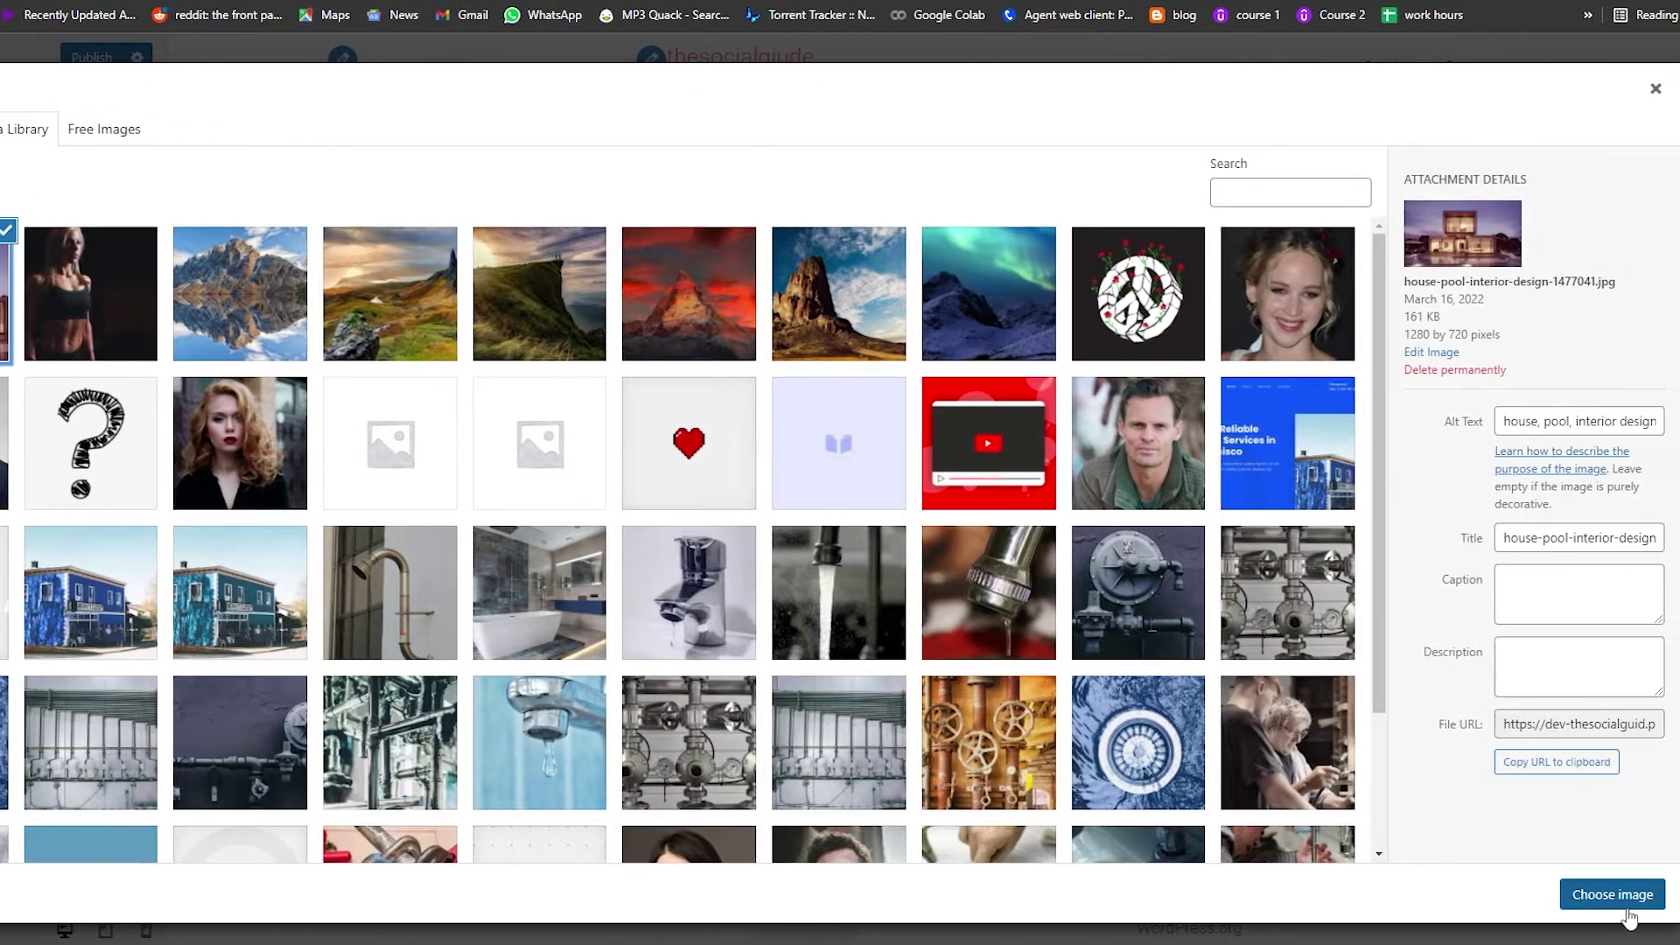
click(1613, 894)
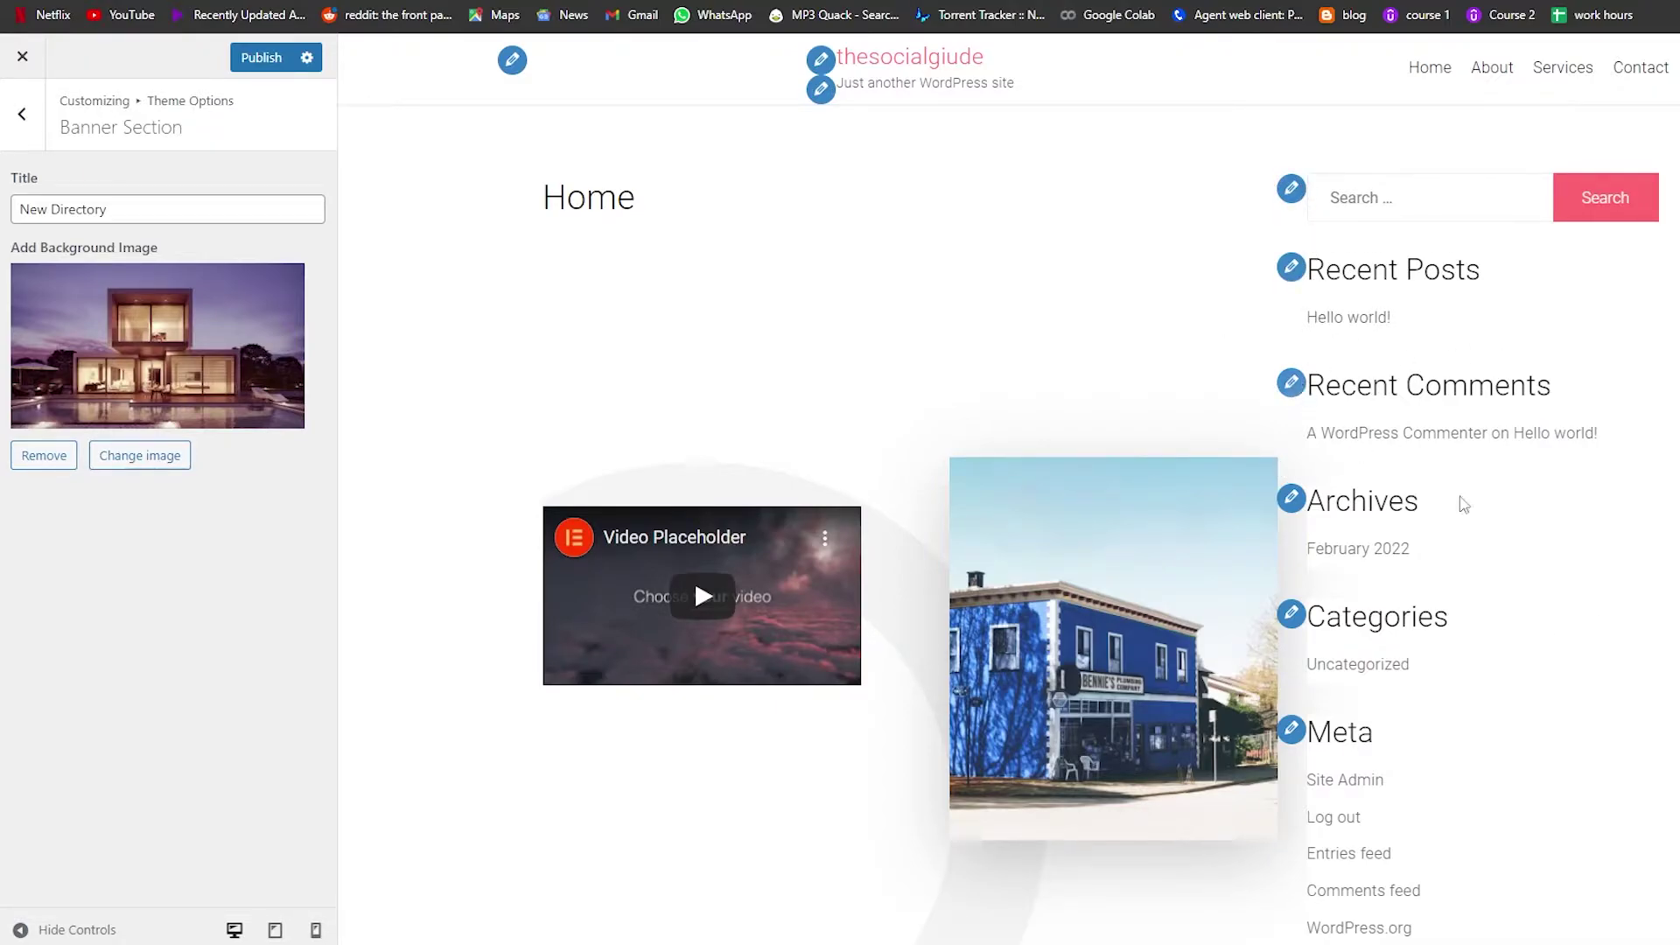
scroll(1377, 588, down, 8)
scroll(1362, 586, up, 8)
- Replace the site title thesocialgiude with New Directory in Site Identity
click(507, 54)
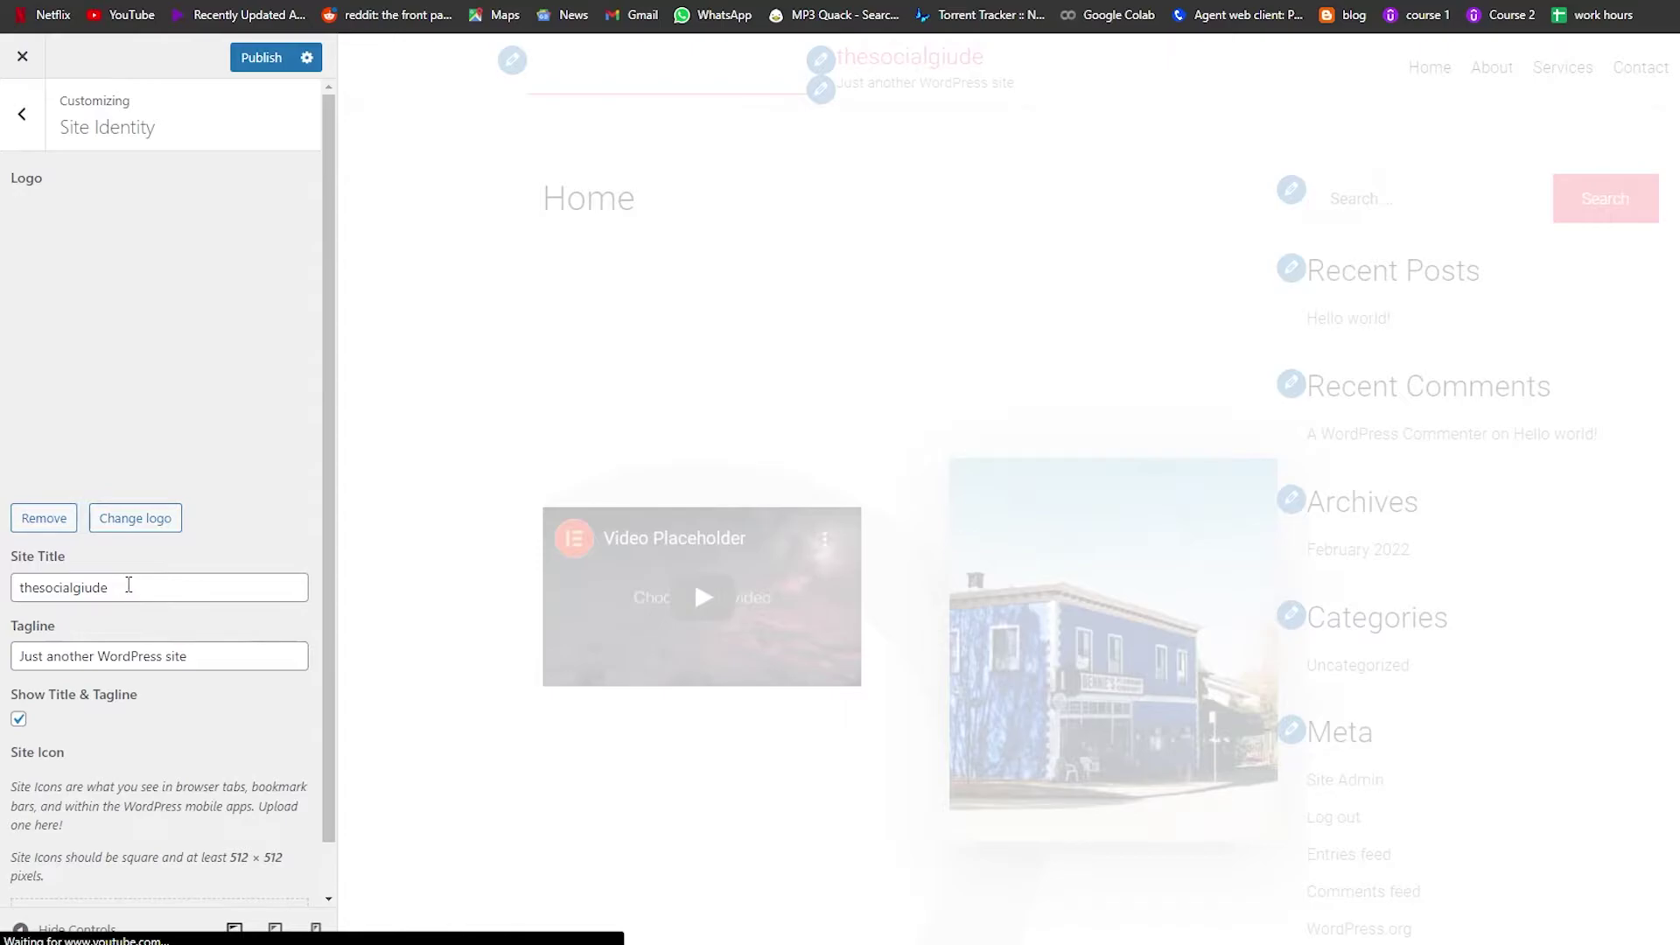
scroll(131, 586, down, 2)
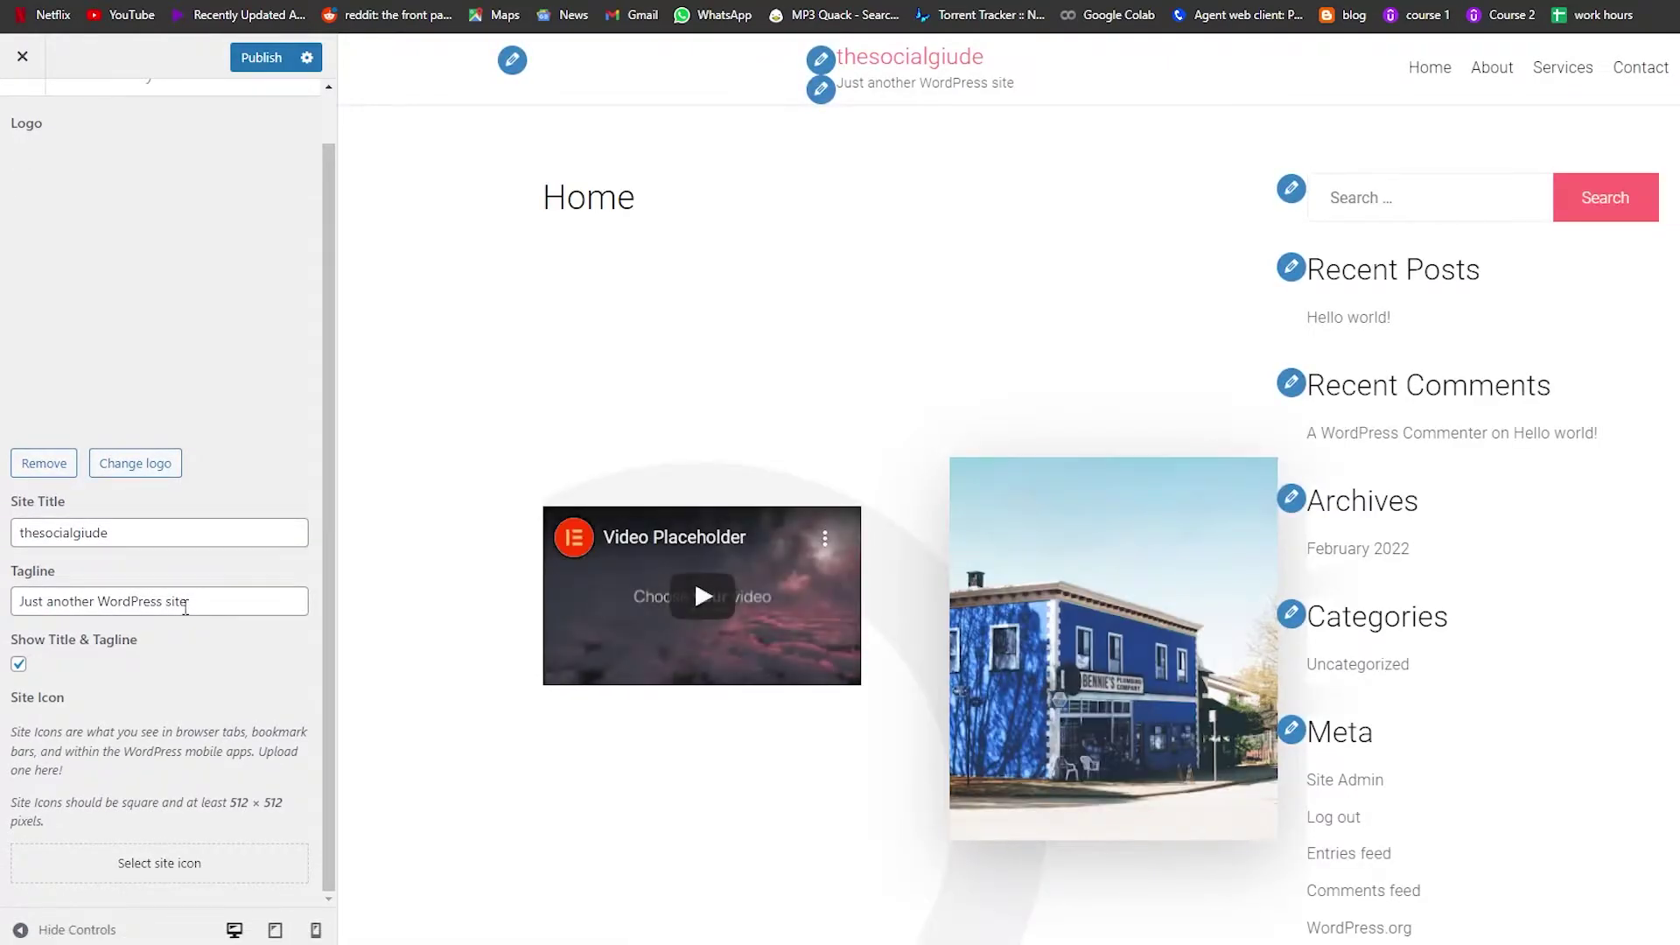
scroll(186, 607, up, 2)
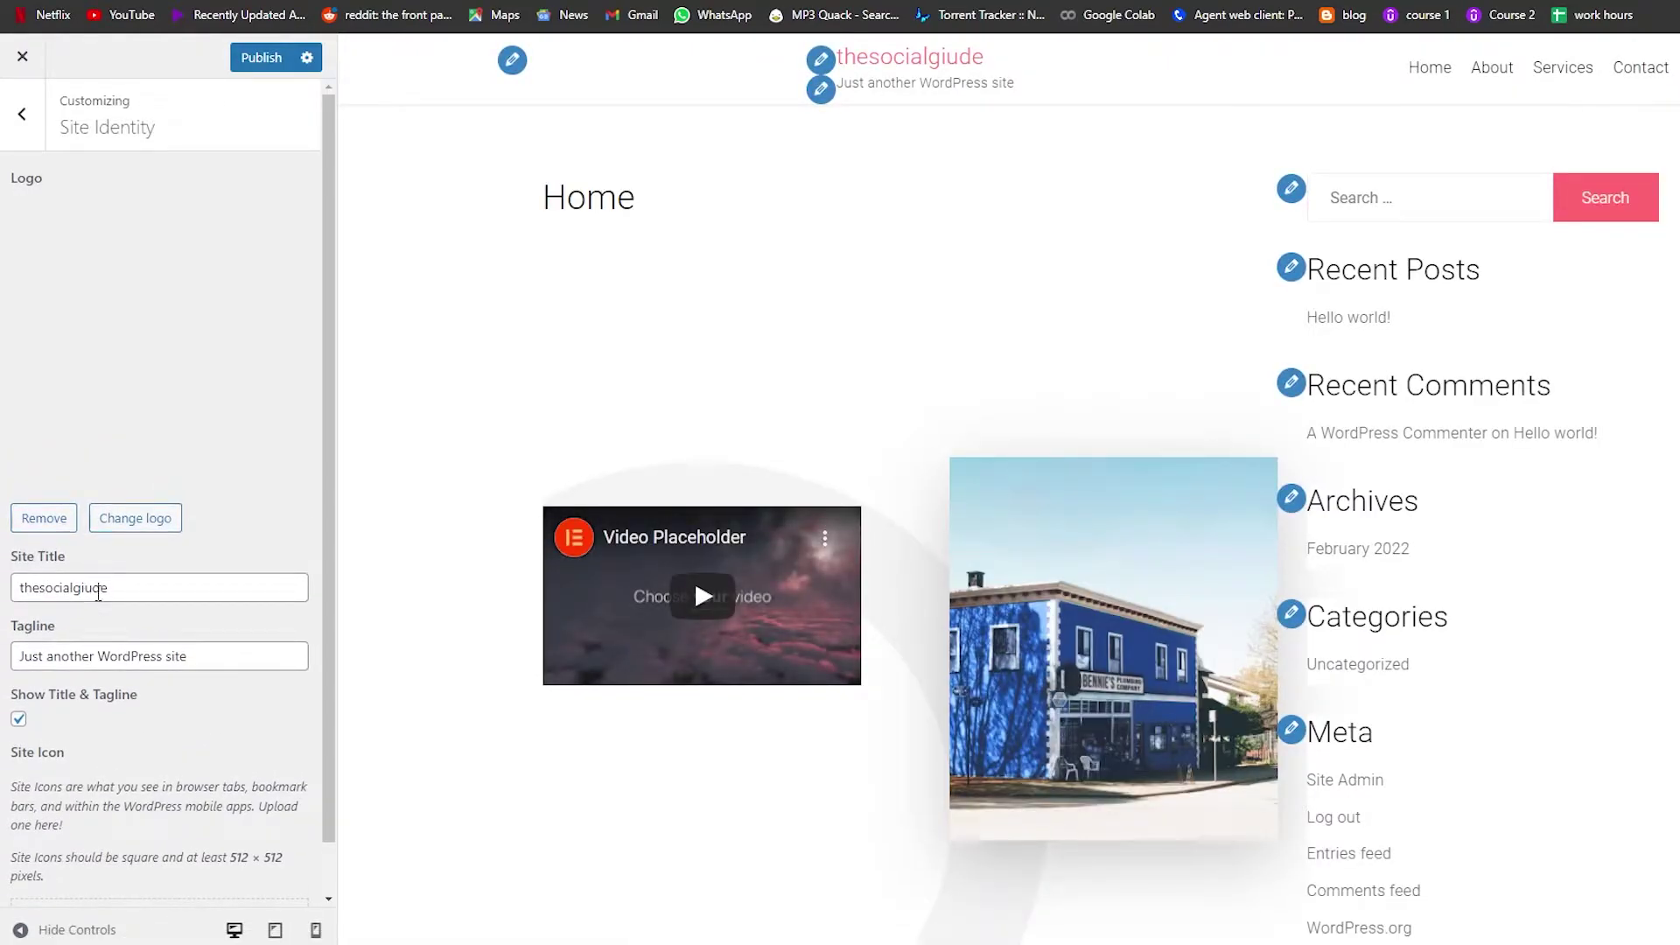
drag(123, 589, 3, 593)
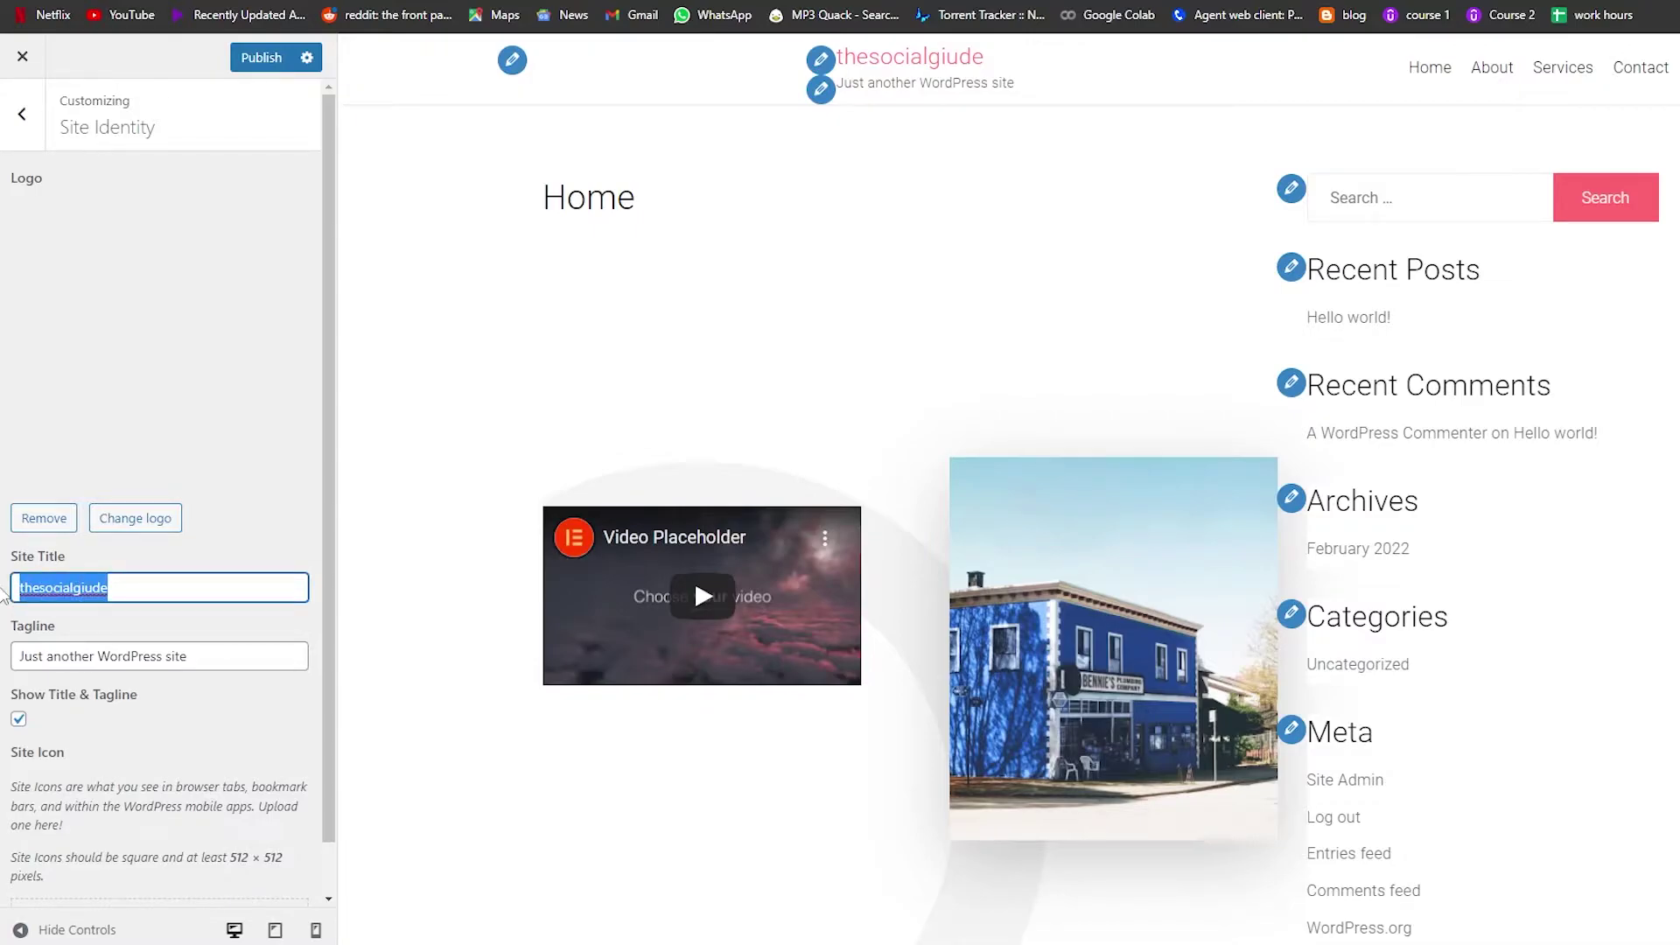
text(New Directory)
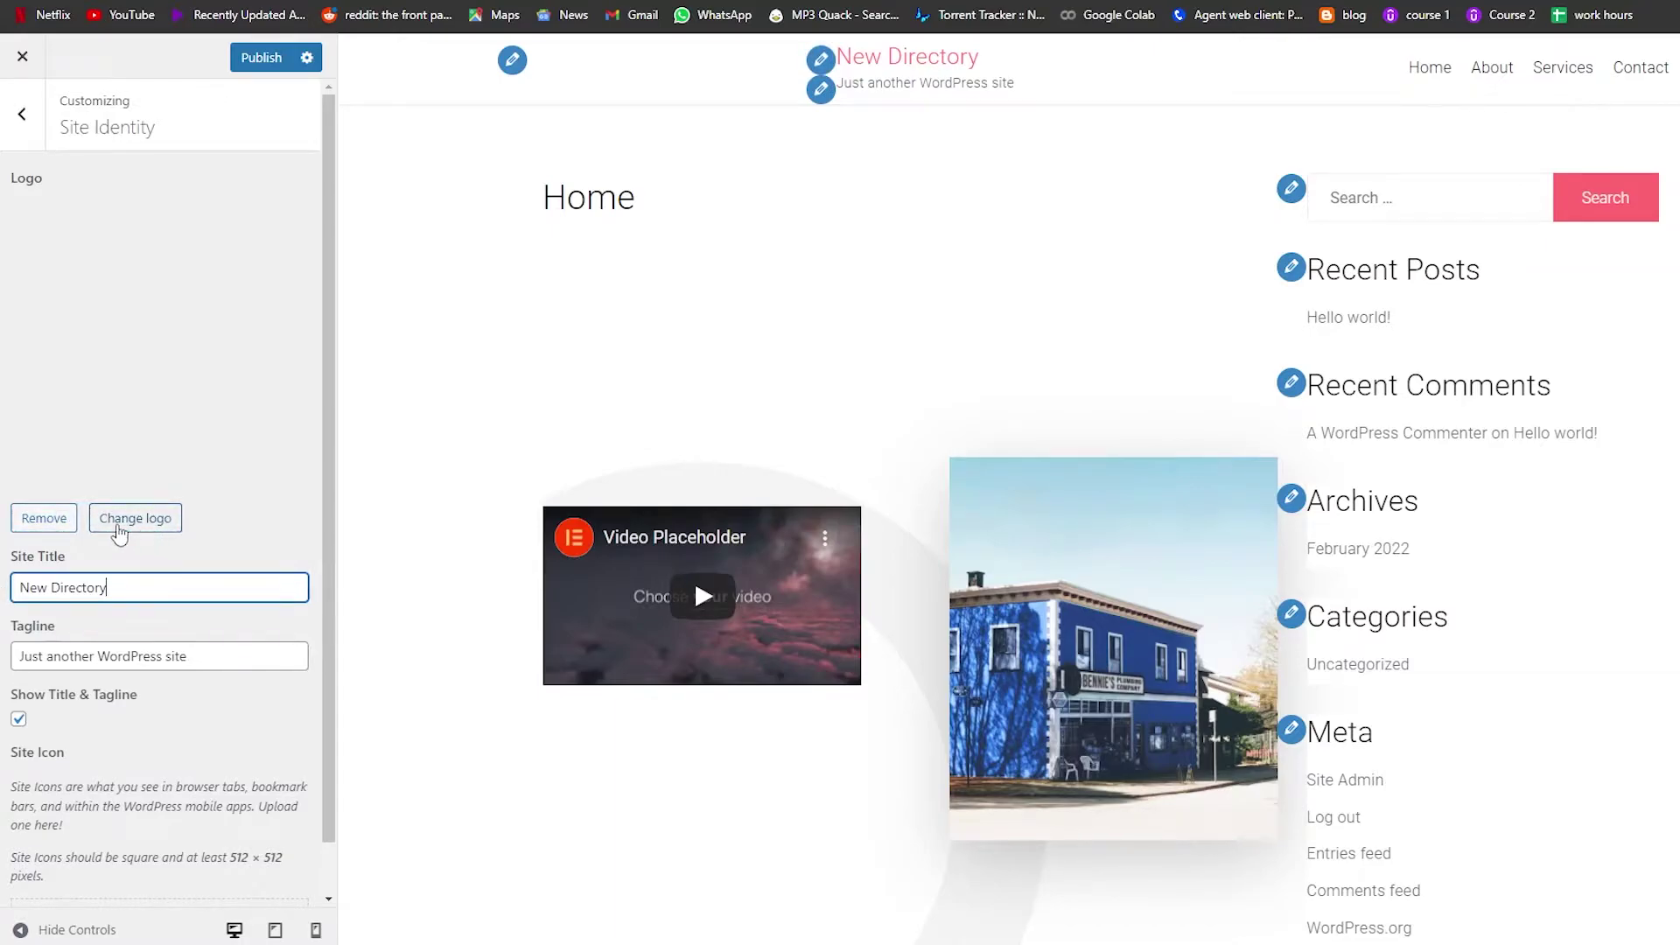
click(120, 534)
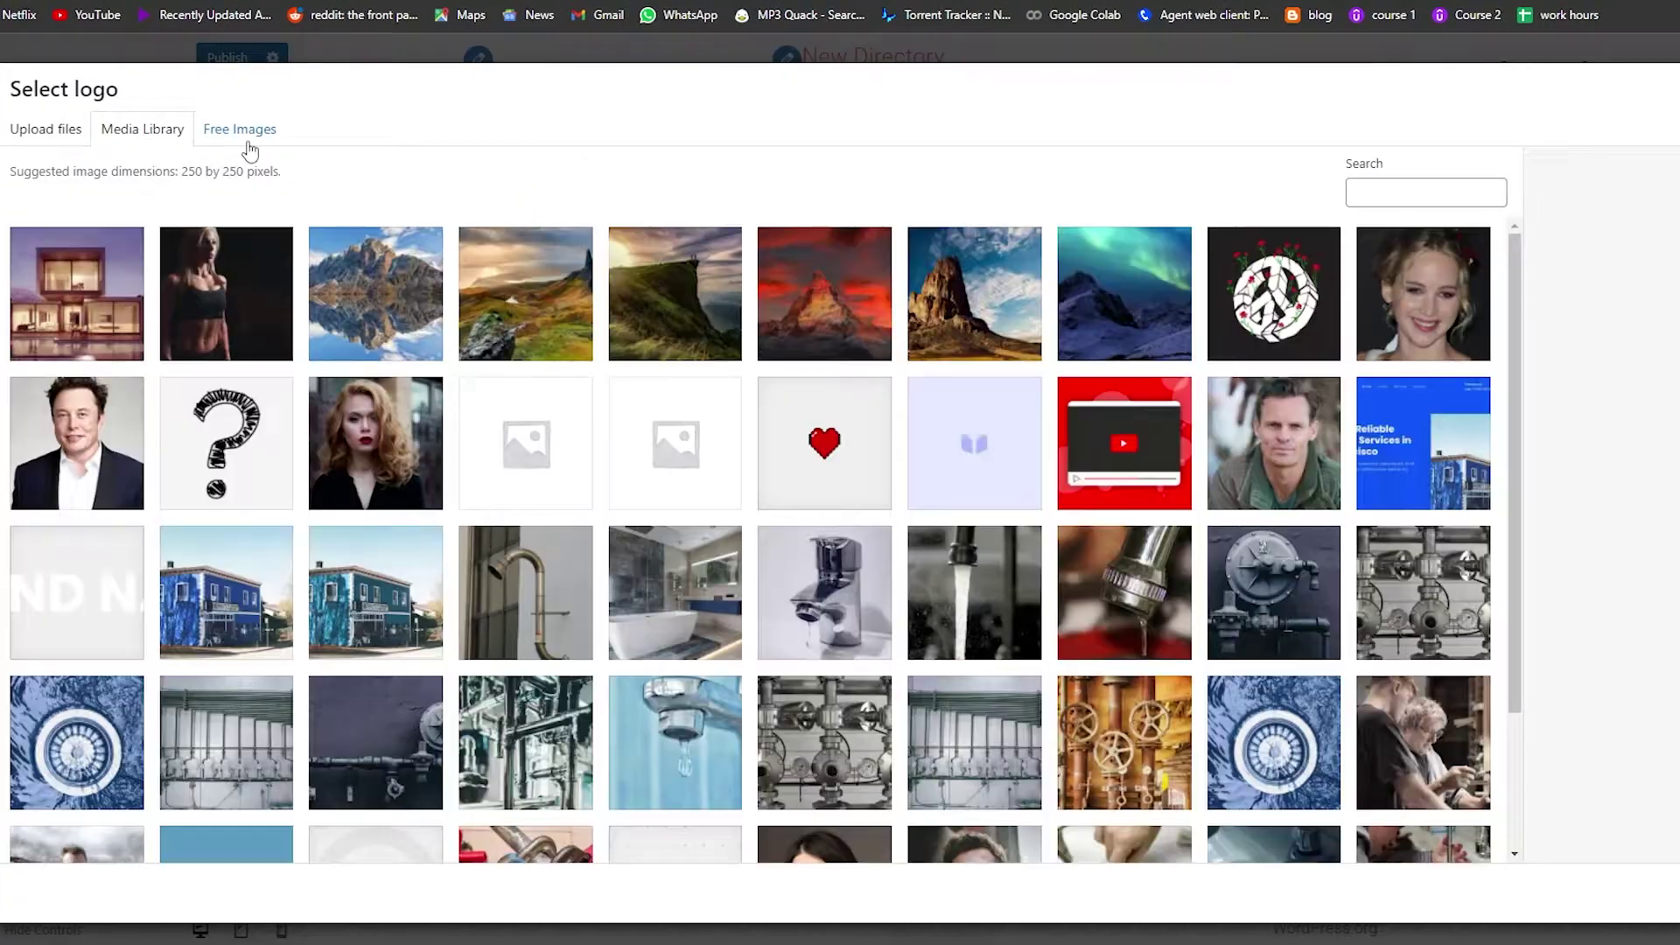
- Search Free Images for 'logo', then insert and crop the dove line drawing as the site logo
click(241, 132)
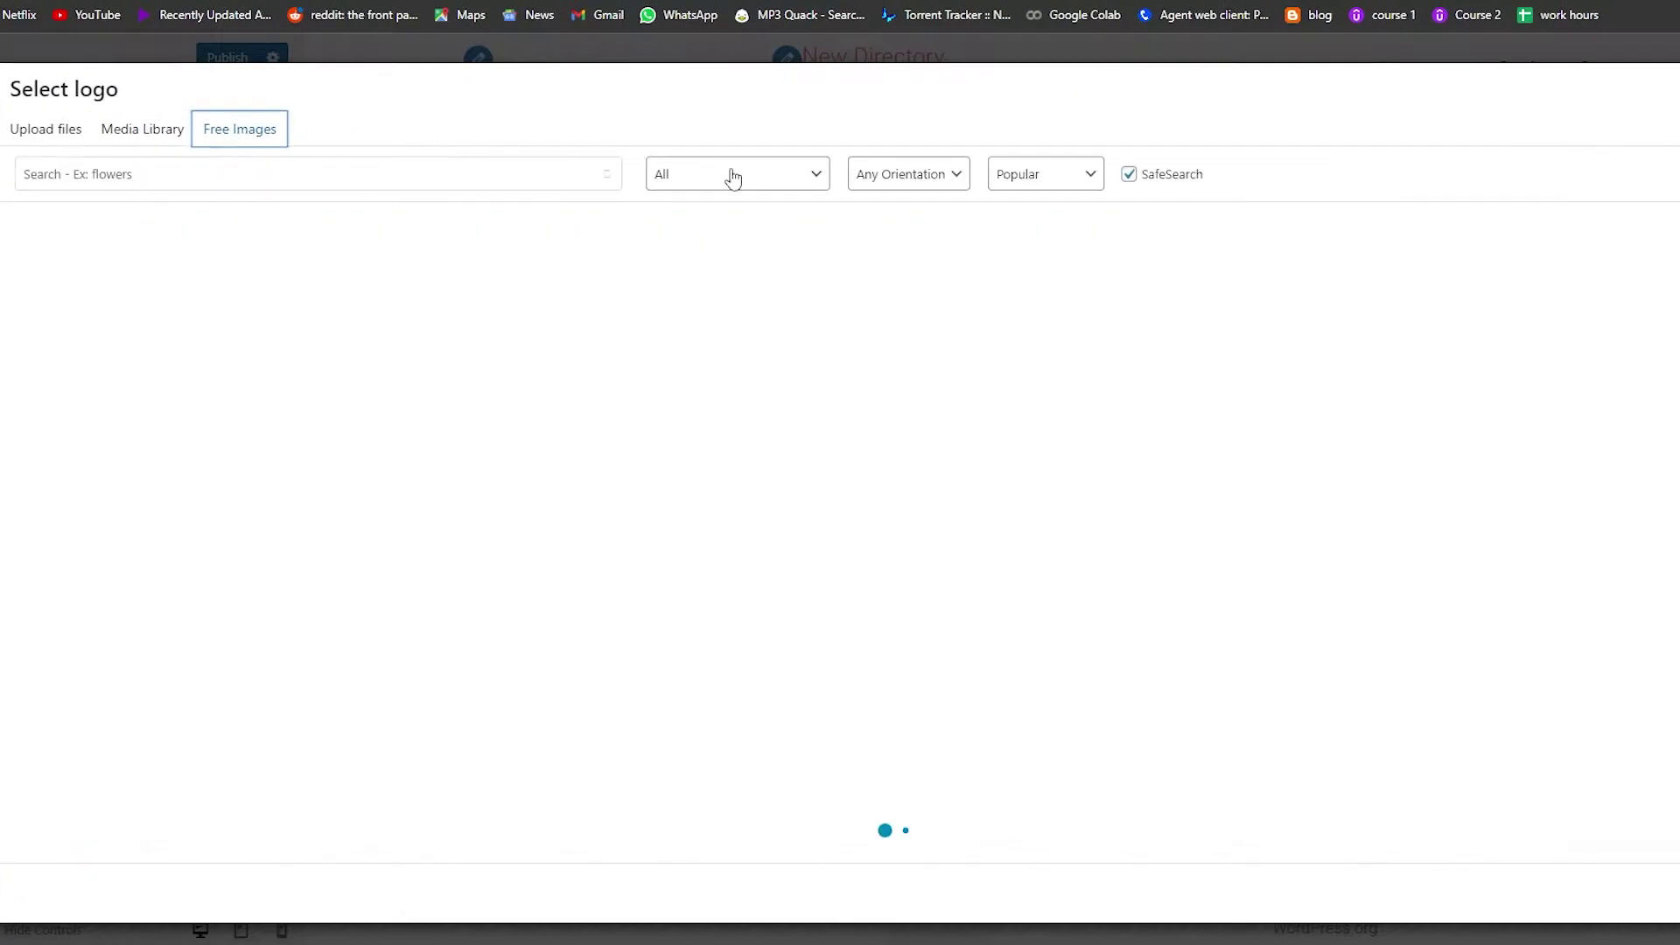
click(473, 173)
text(logo)
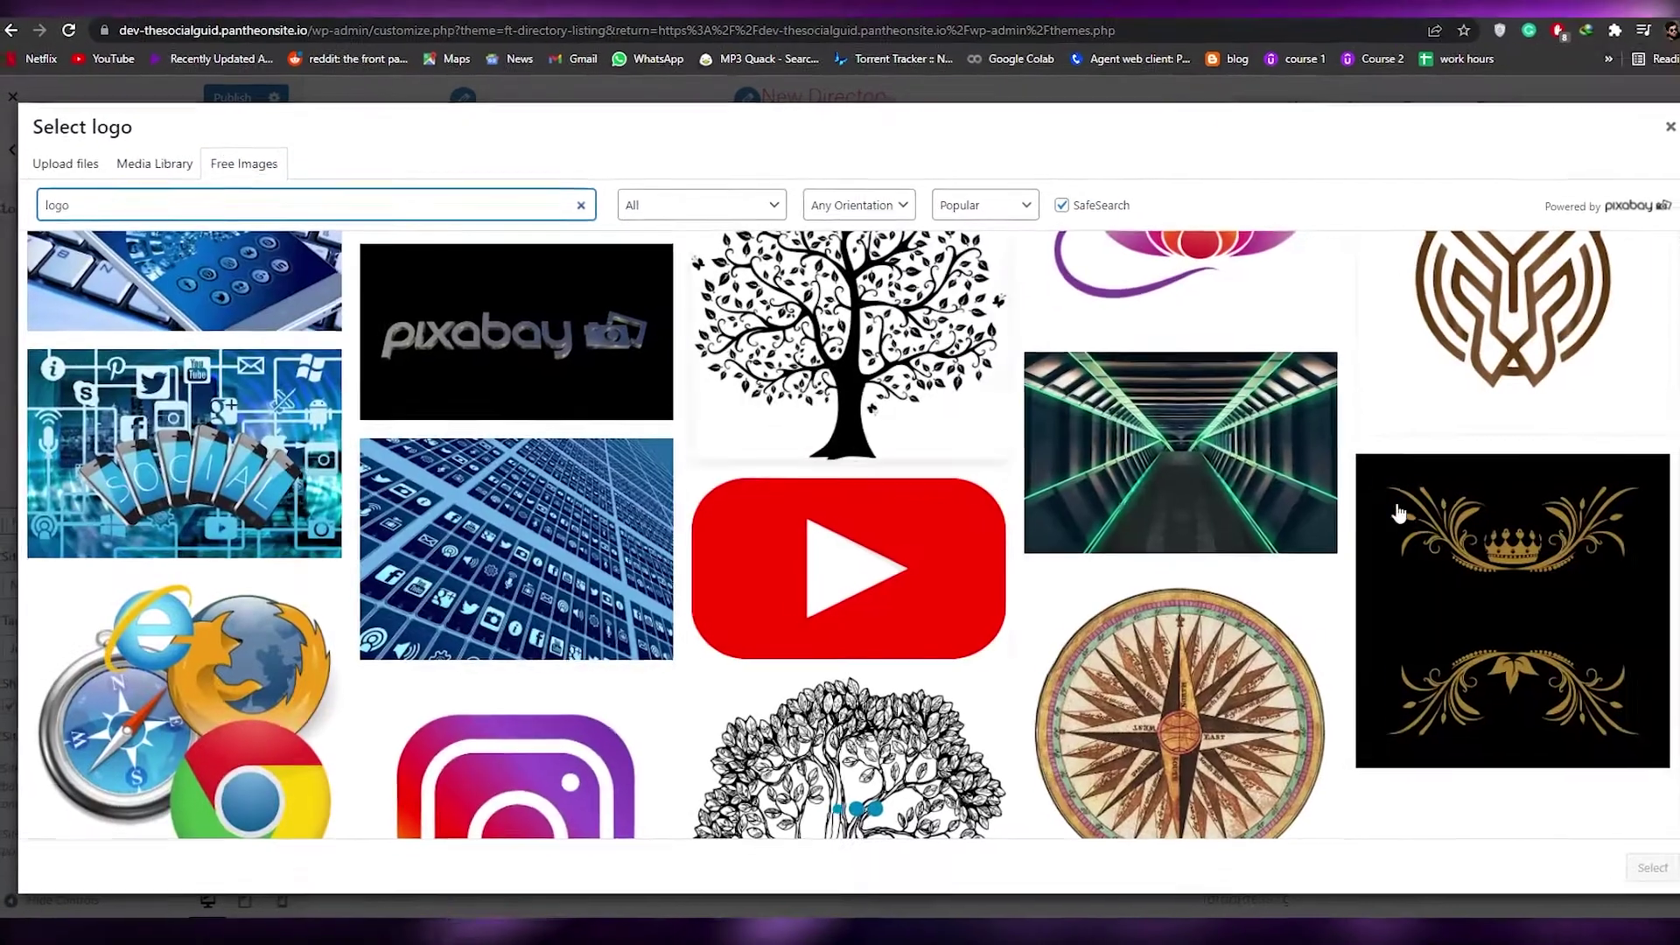
scroll(960, 540, down, 5)
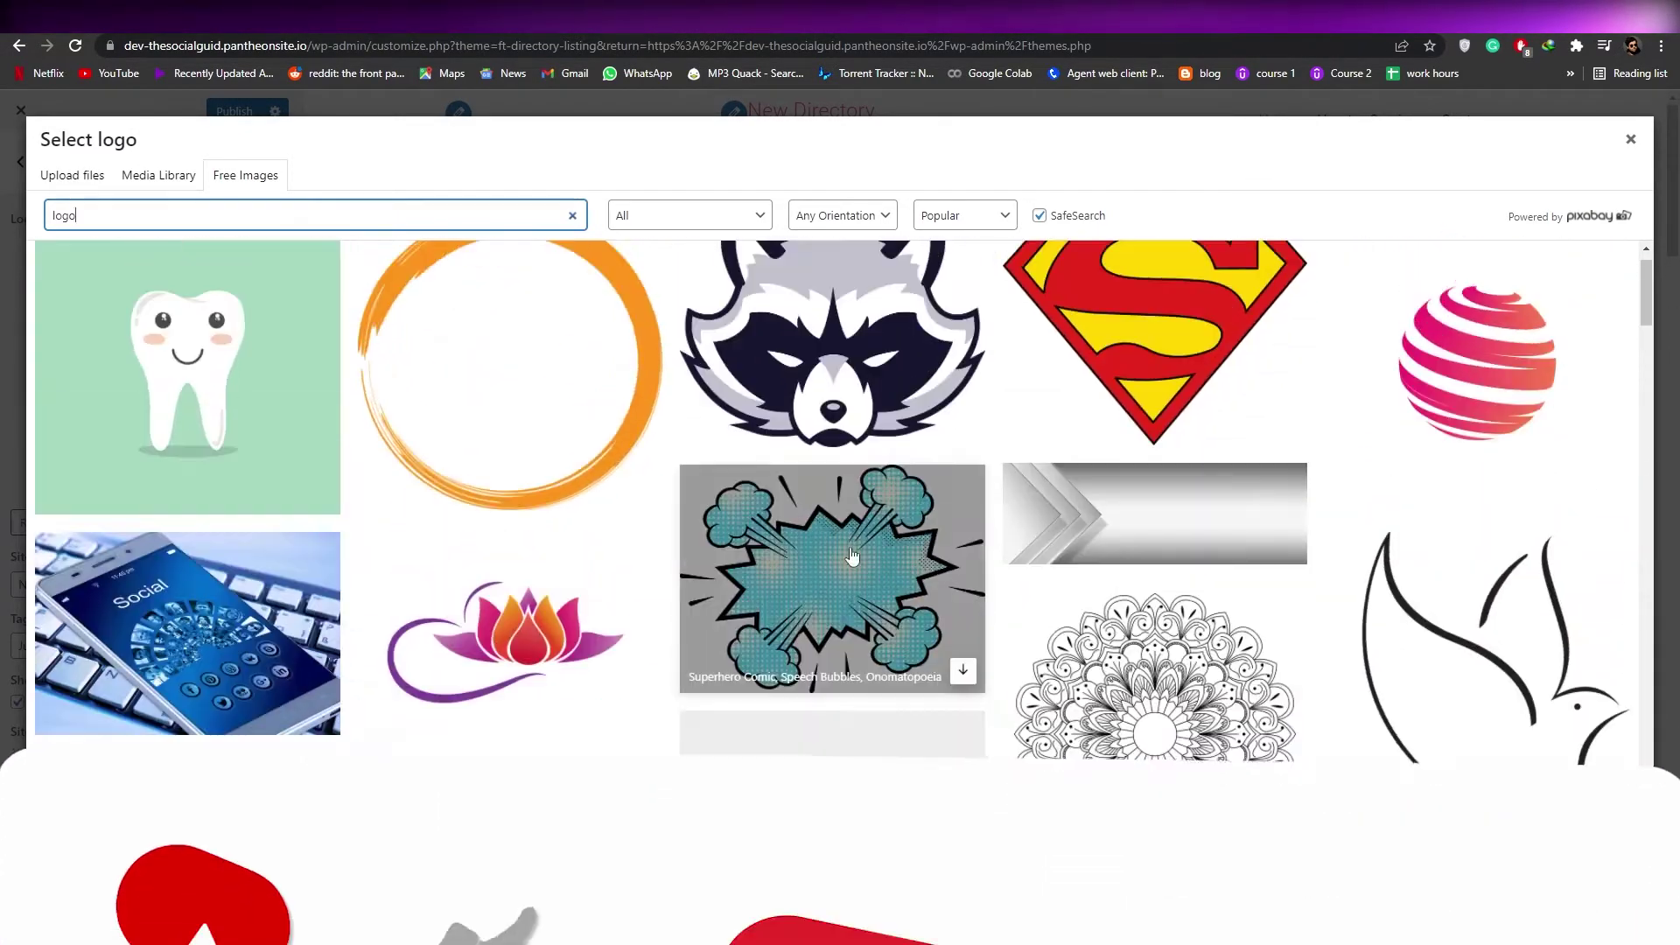
scroll(788, 542, down, 10)
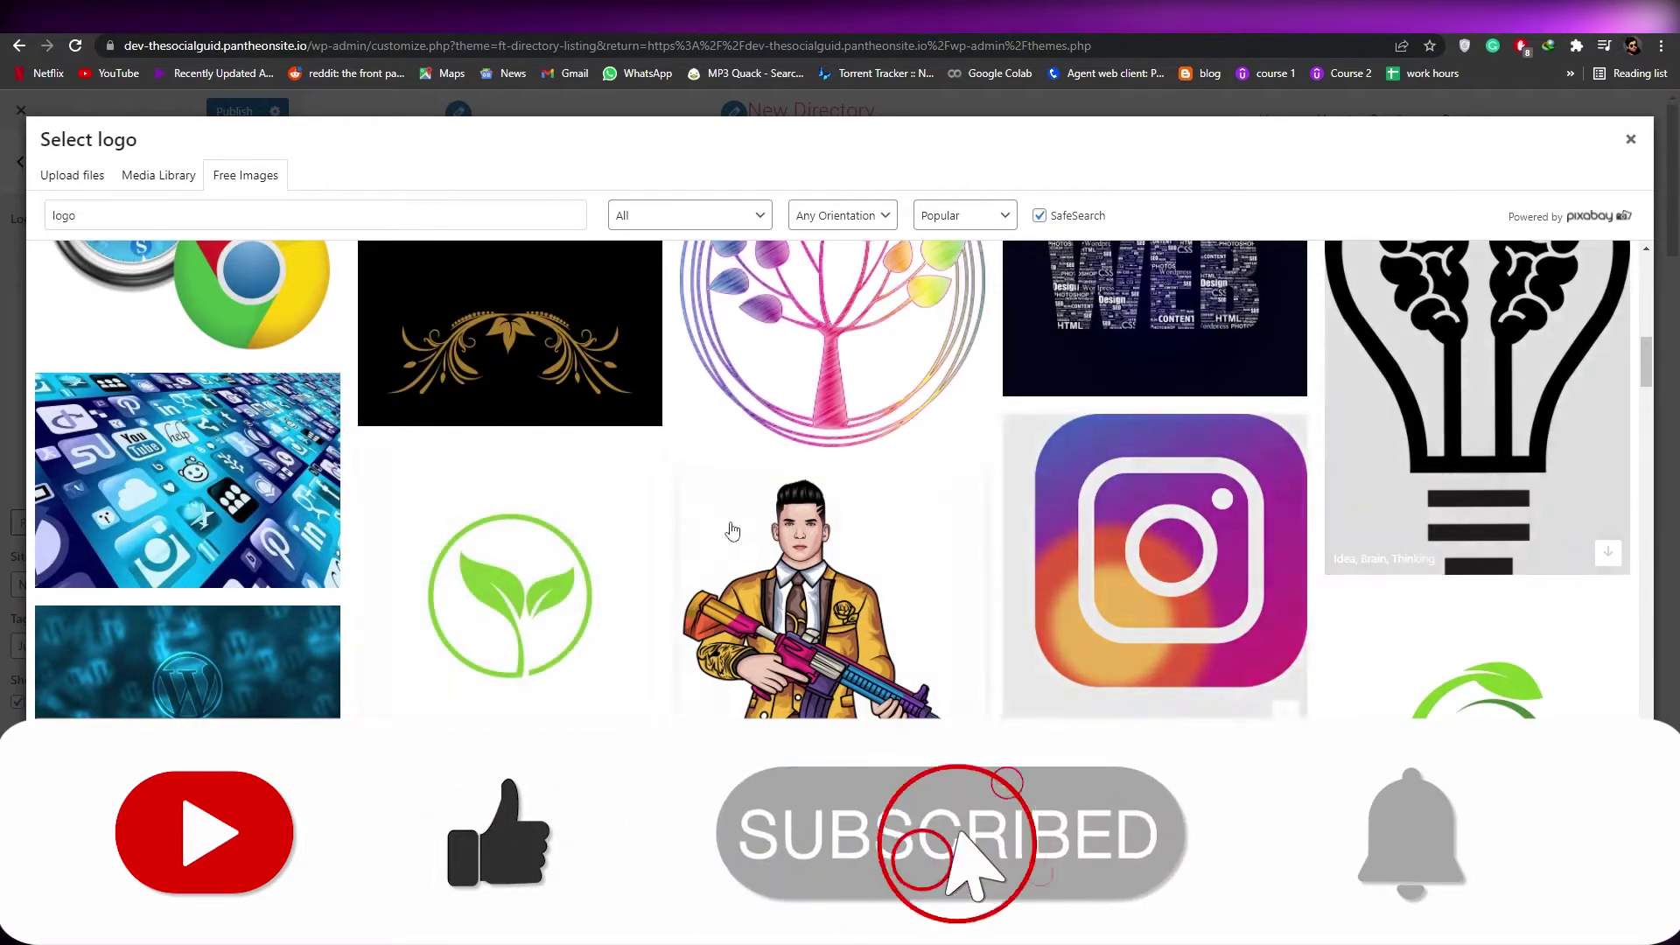
scroll(1225, 507, up, 5)
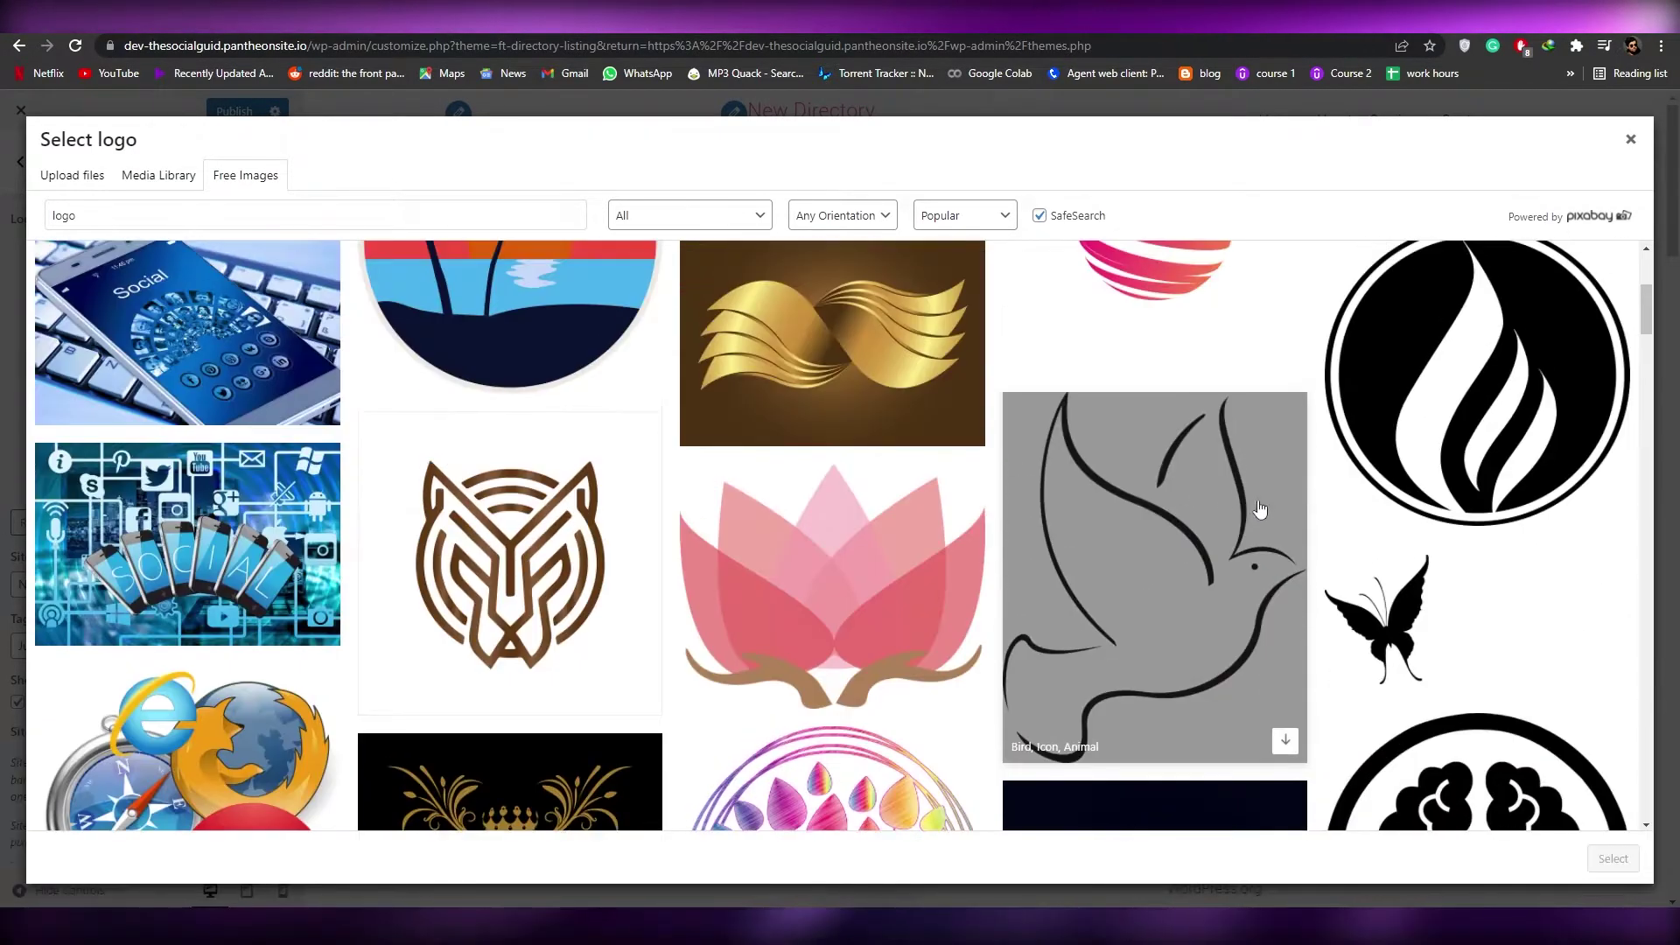
click(1260, 509)
scroll(1146, 411, down, 1)
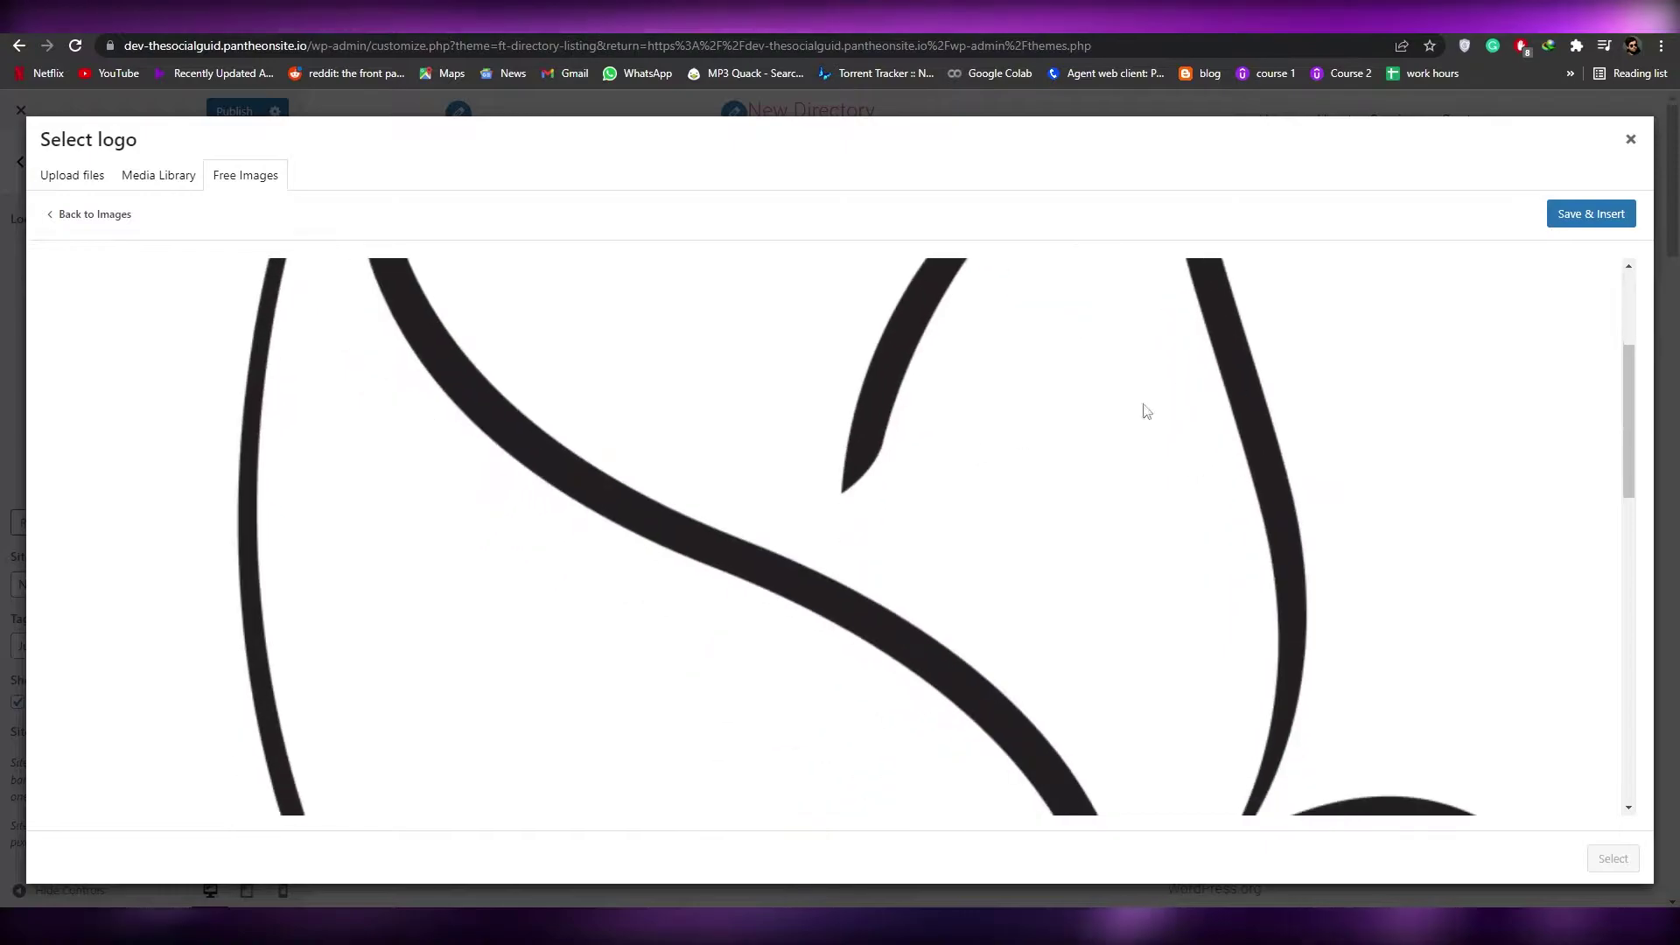
click(1591, 220)
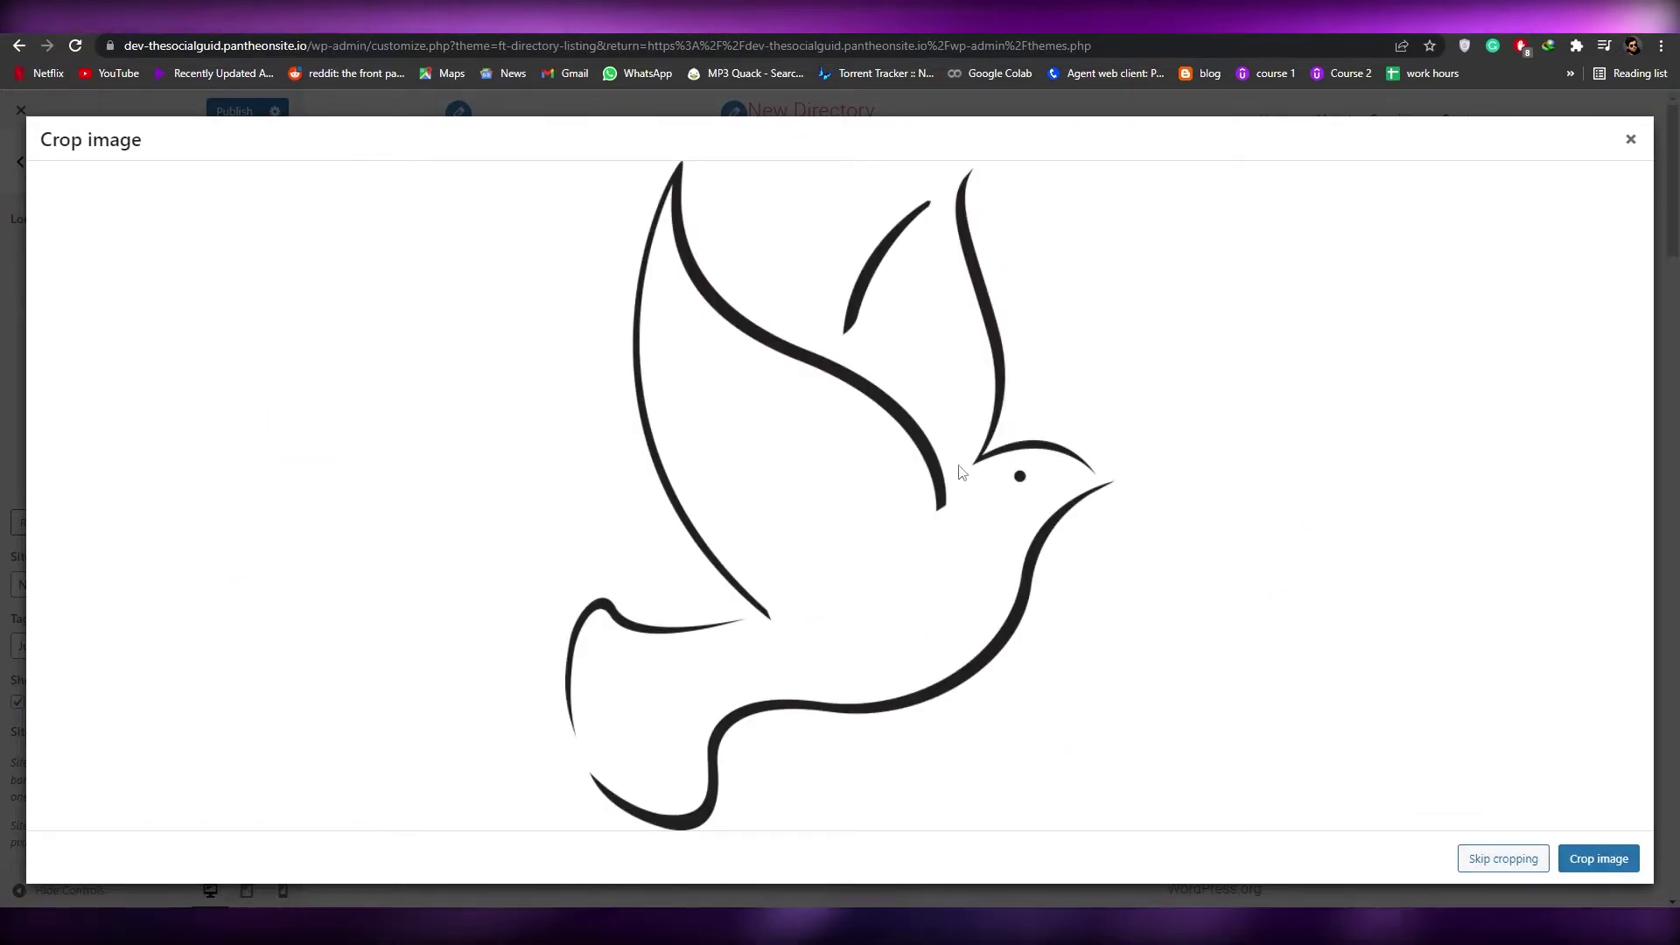
click(1599, 858)
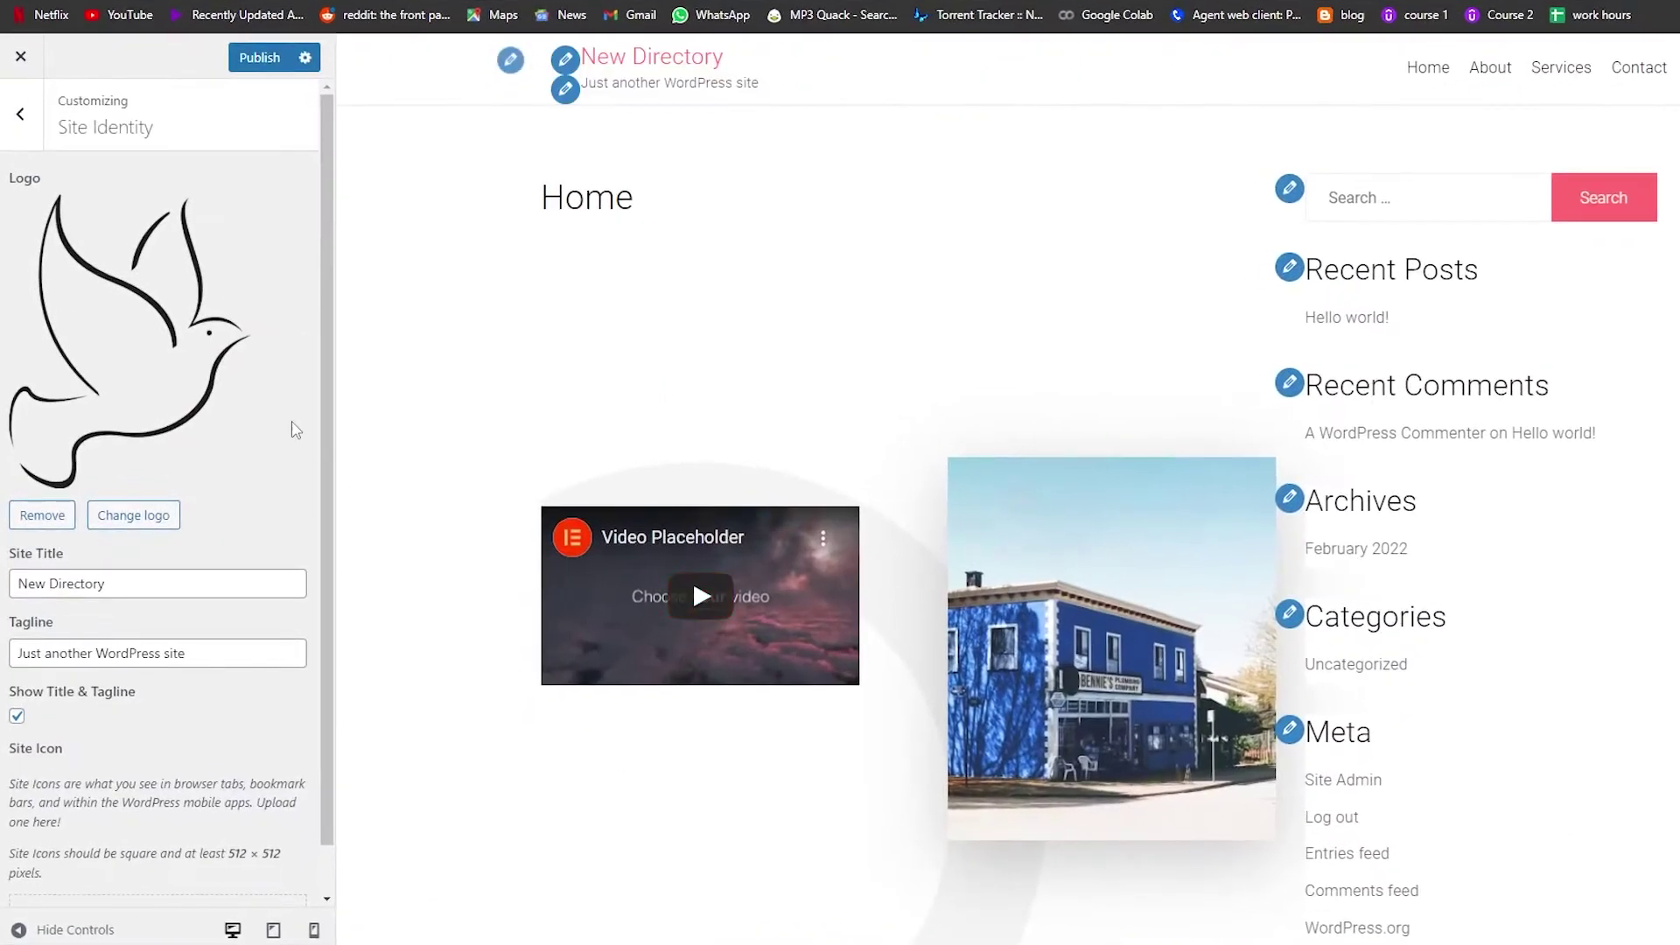
scroll(455, 490, down, 3)
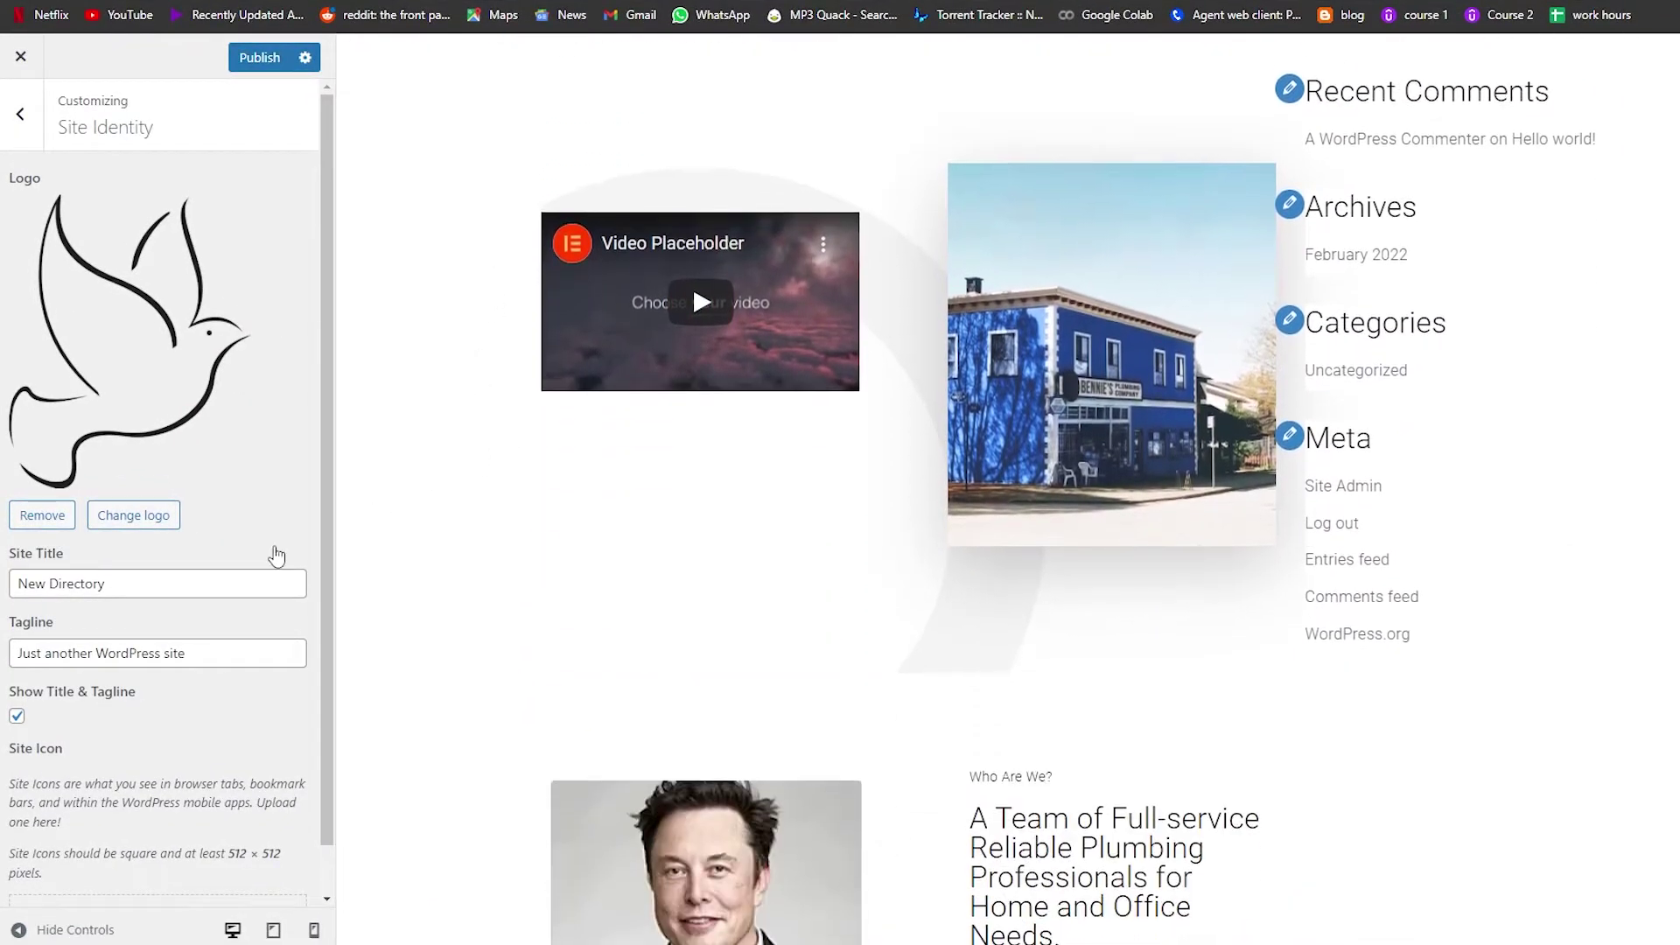
- Set the site background colour to purple (#855ea5) in Colors
click(20, 118)
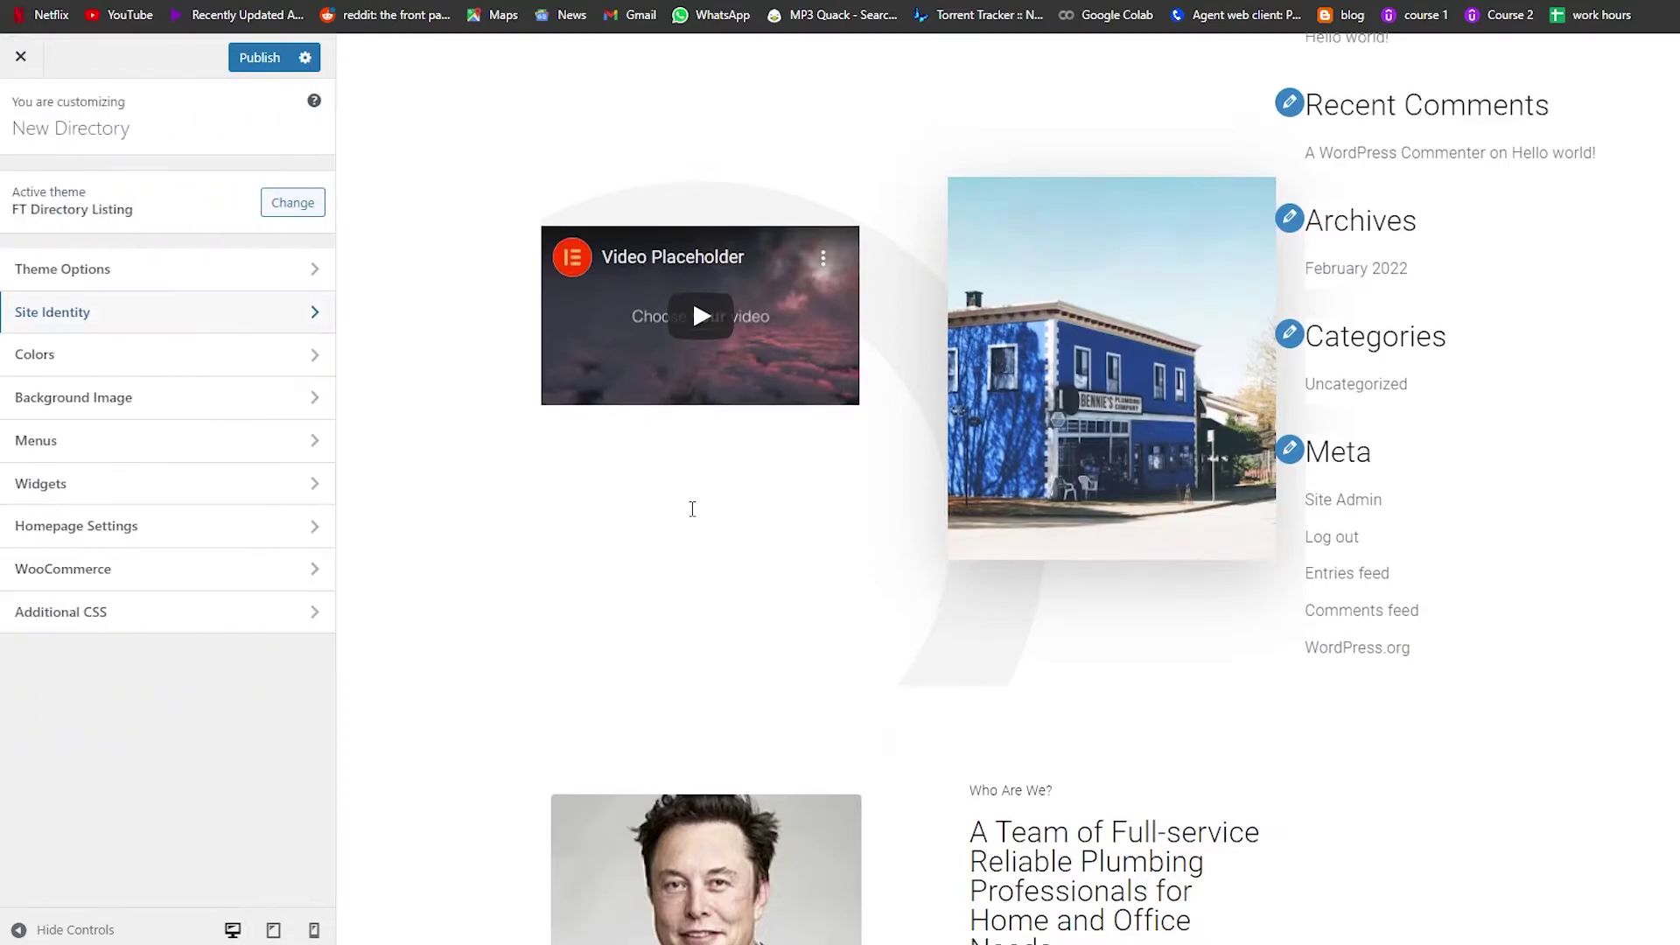
scroll(691, 499, up, 3)
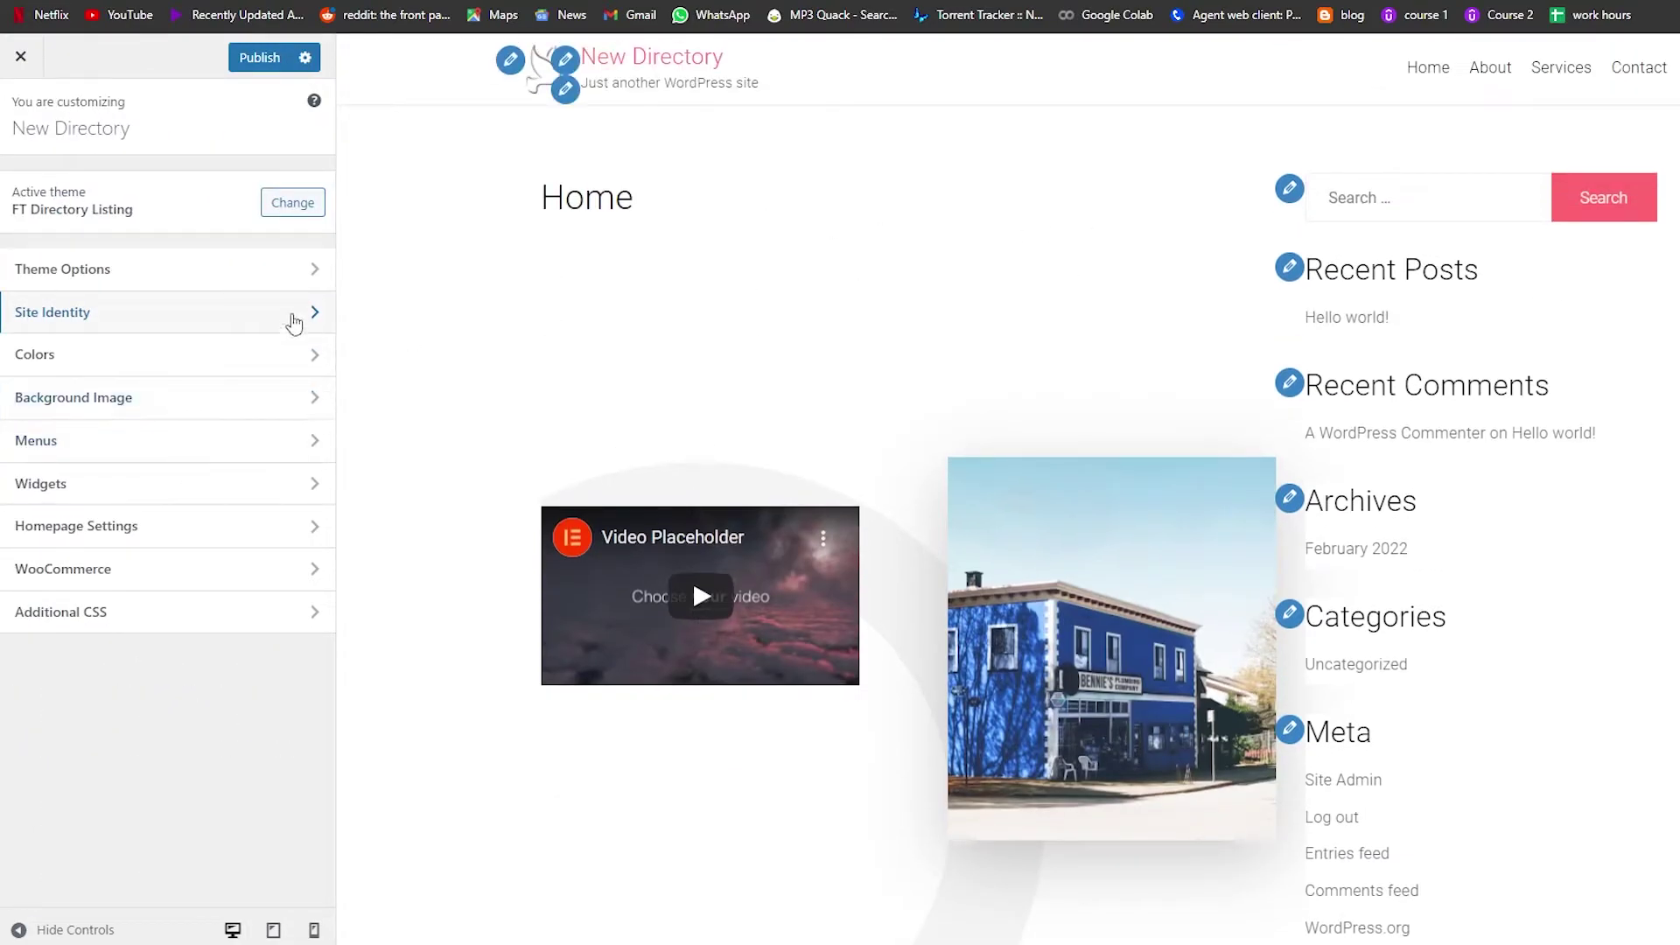
click(248, 366)
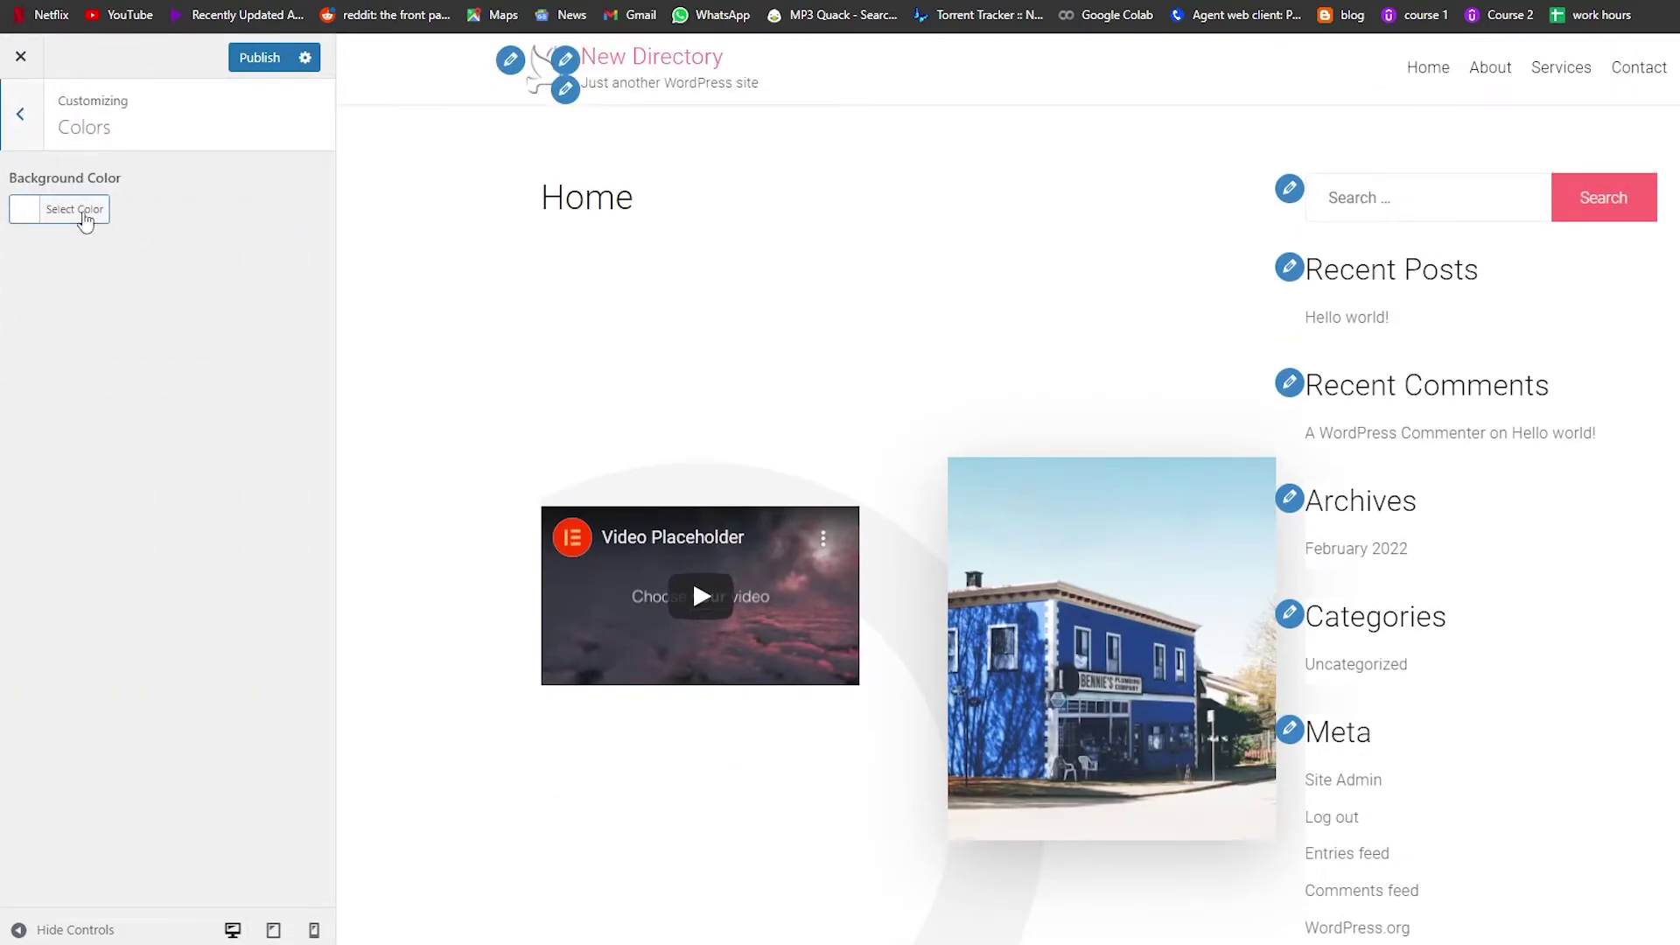
click(58, 220)
mouse_move(96, 350)
mouse_down()
mouse_move(140, 330)
mouse_move(41, 353)
mouse_move(31, 418)
mouse_move(4, 153)
mouse_move(4, 279)
mouse_move(4, 245)
mouse_up()
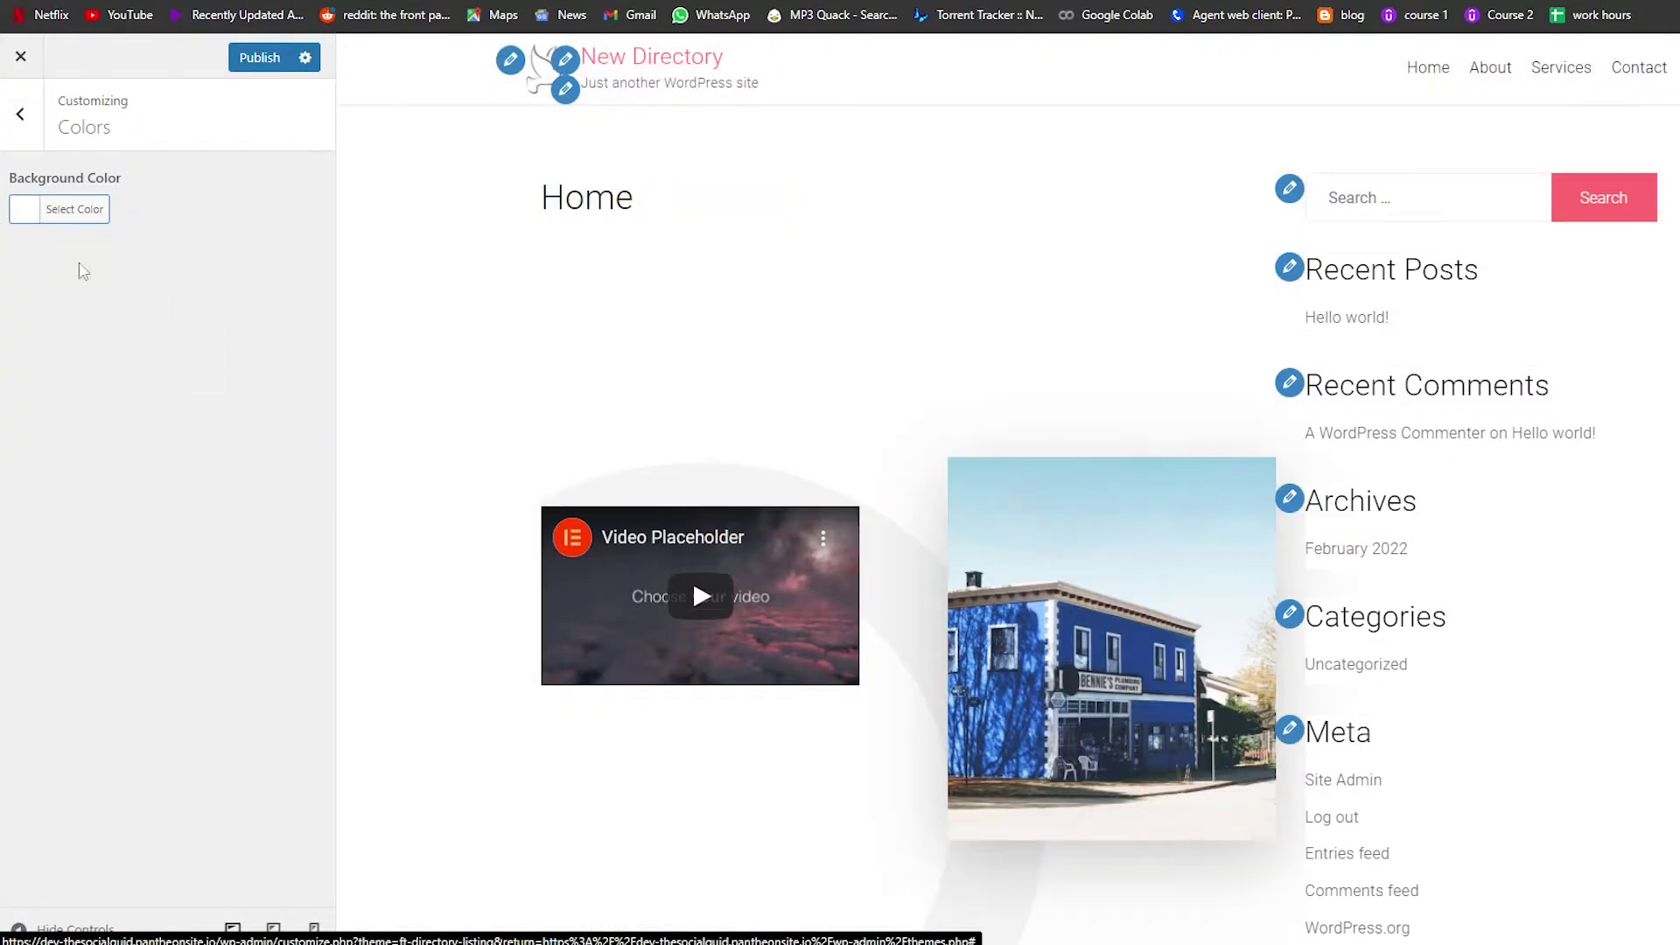
click(24, 226)
mouse_move(234, 360)
mouse_down()
mouse_move(238, 439)
mouse_move(266, 367)
mouse_up()
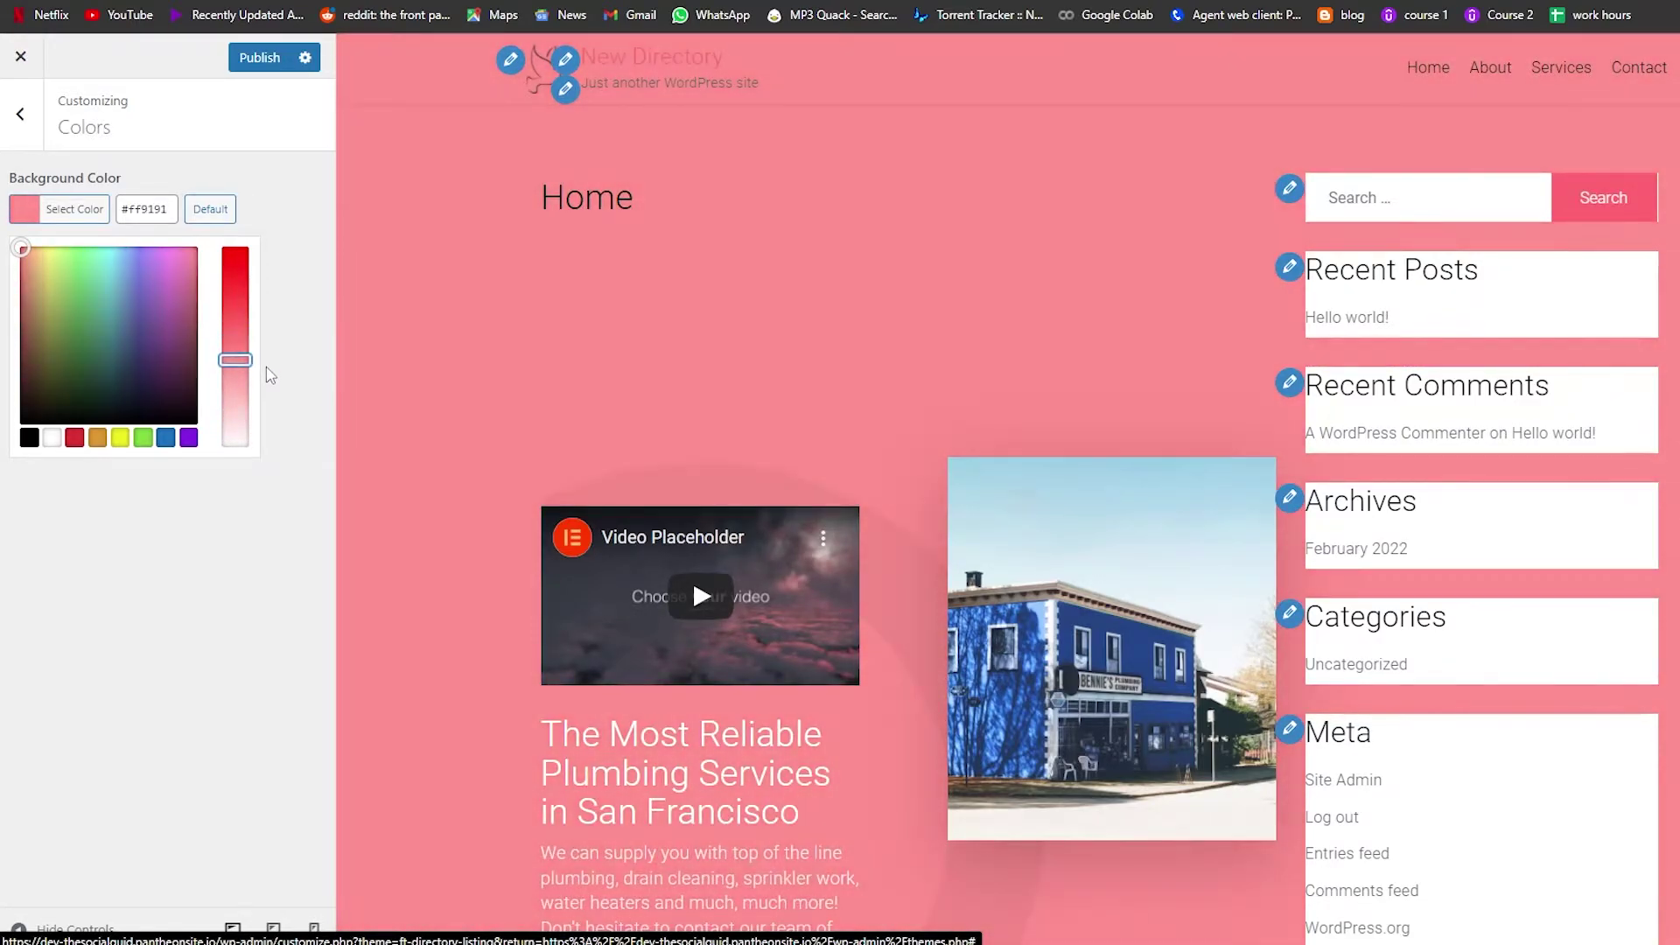
click(266, 368)
click(18, 219)
drag(83, 308, 156, 310)
- Look over the Banner and Listing Section theme options, then bring up Change logo
click(21, 114)
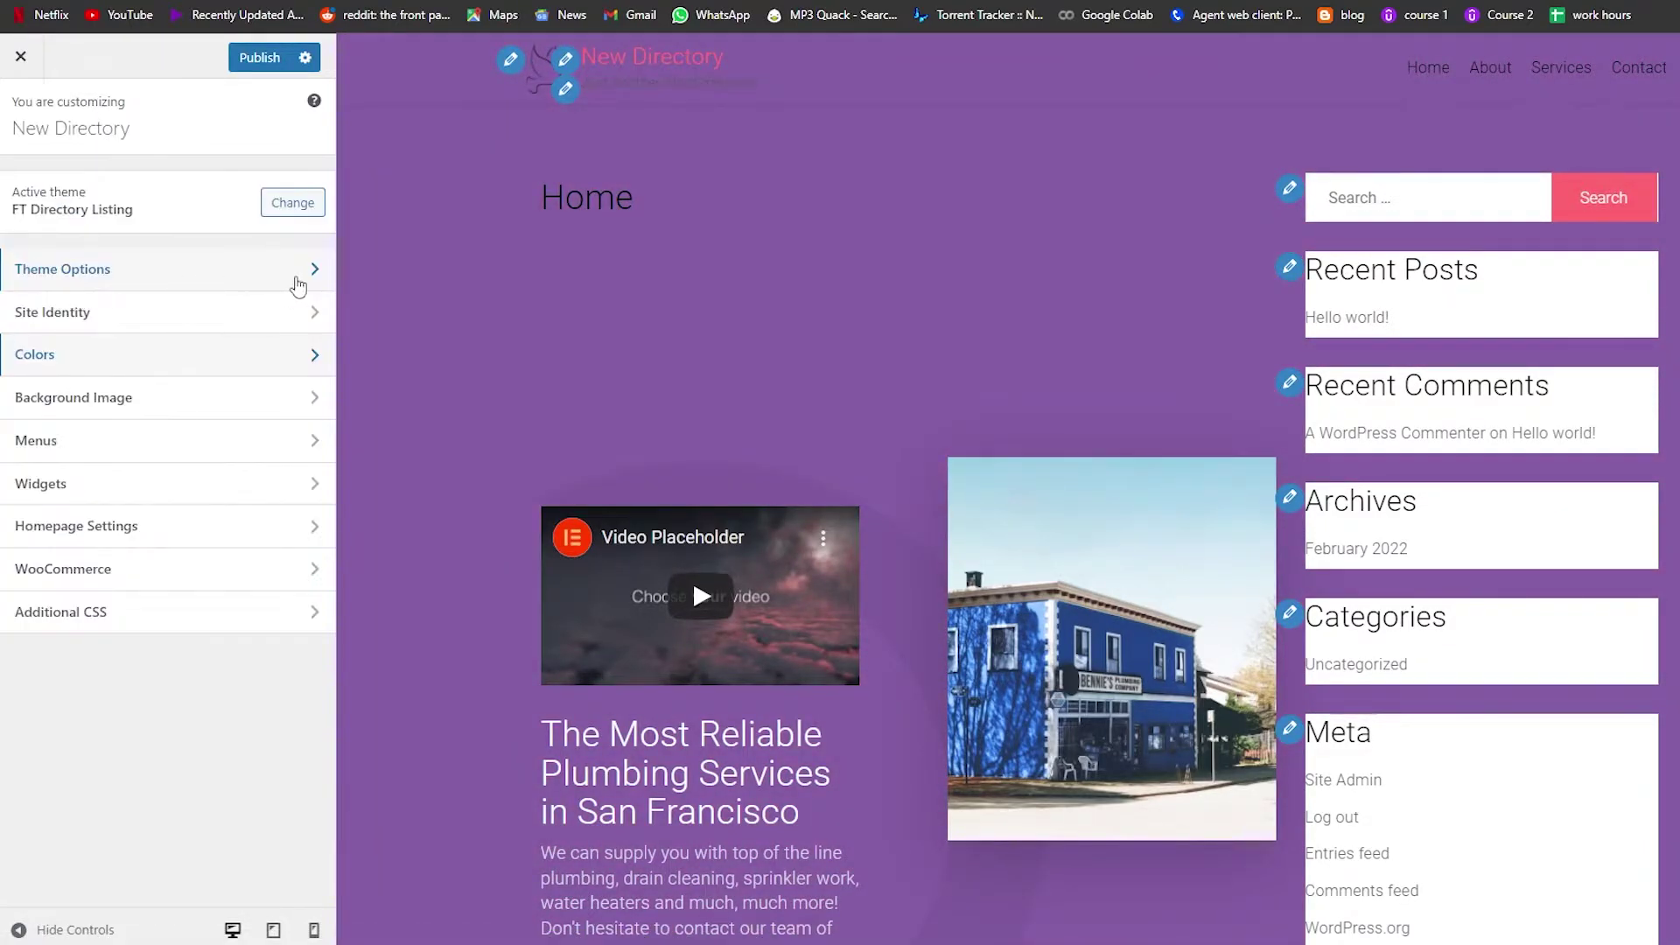
click(294, 277)
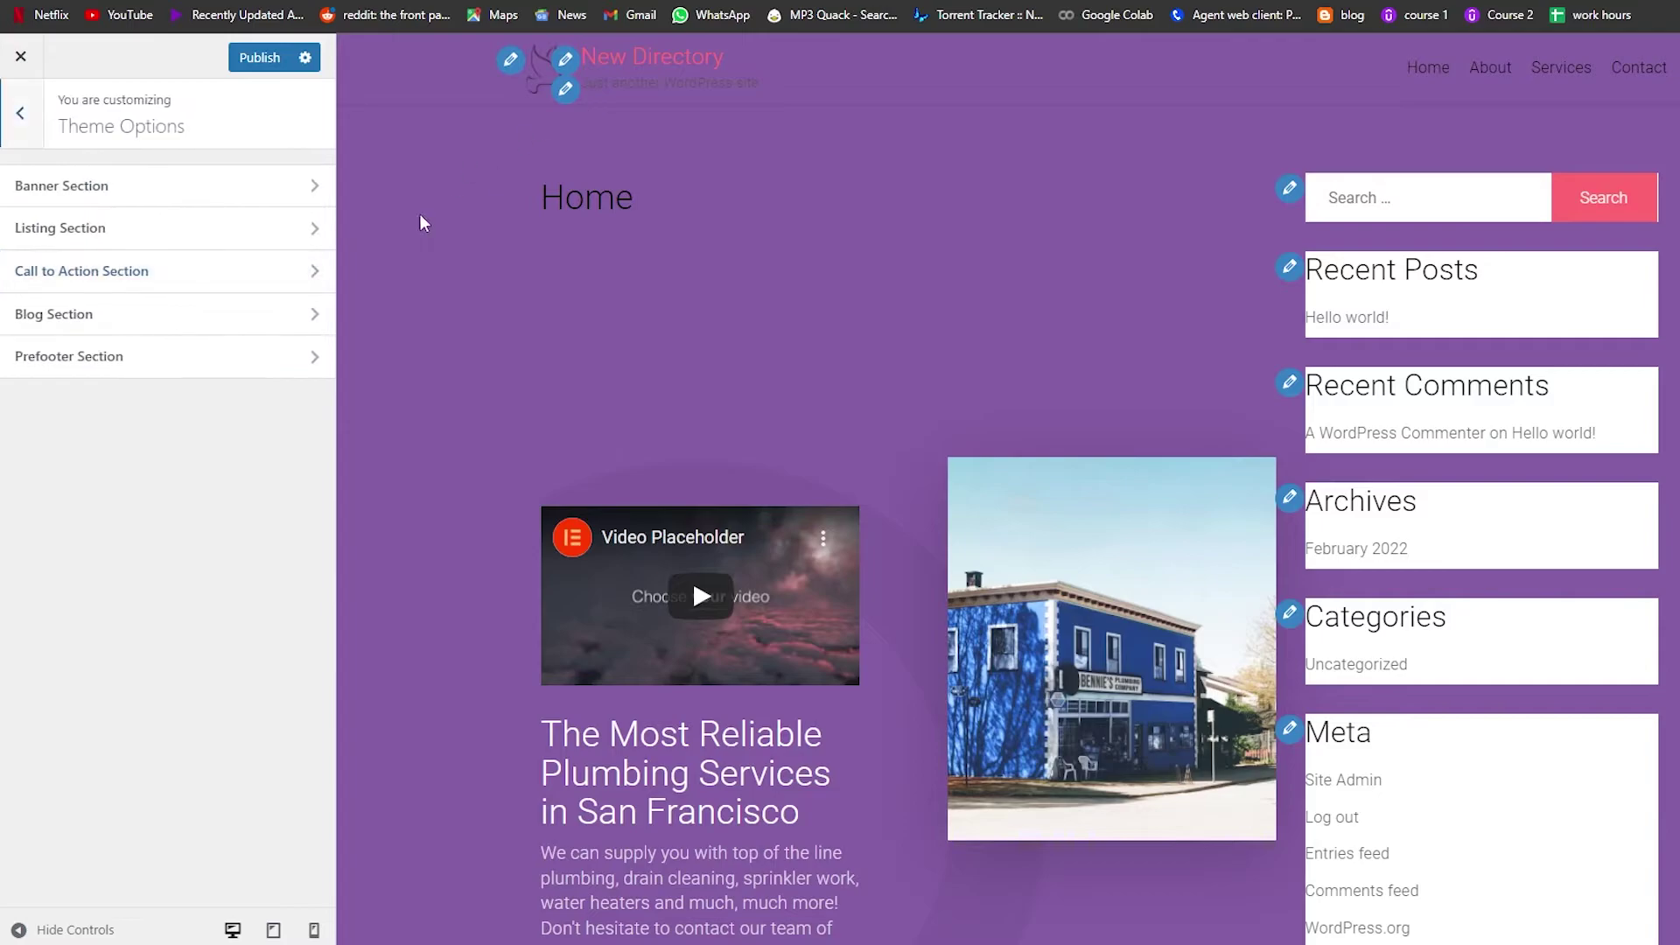
click(267, 185)
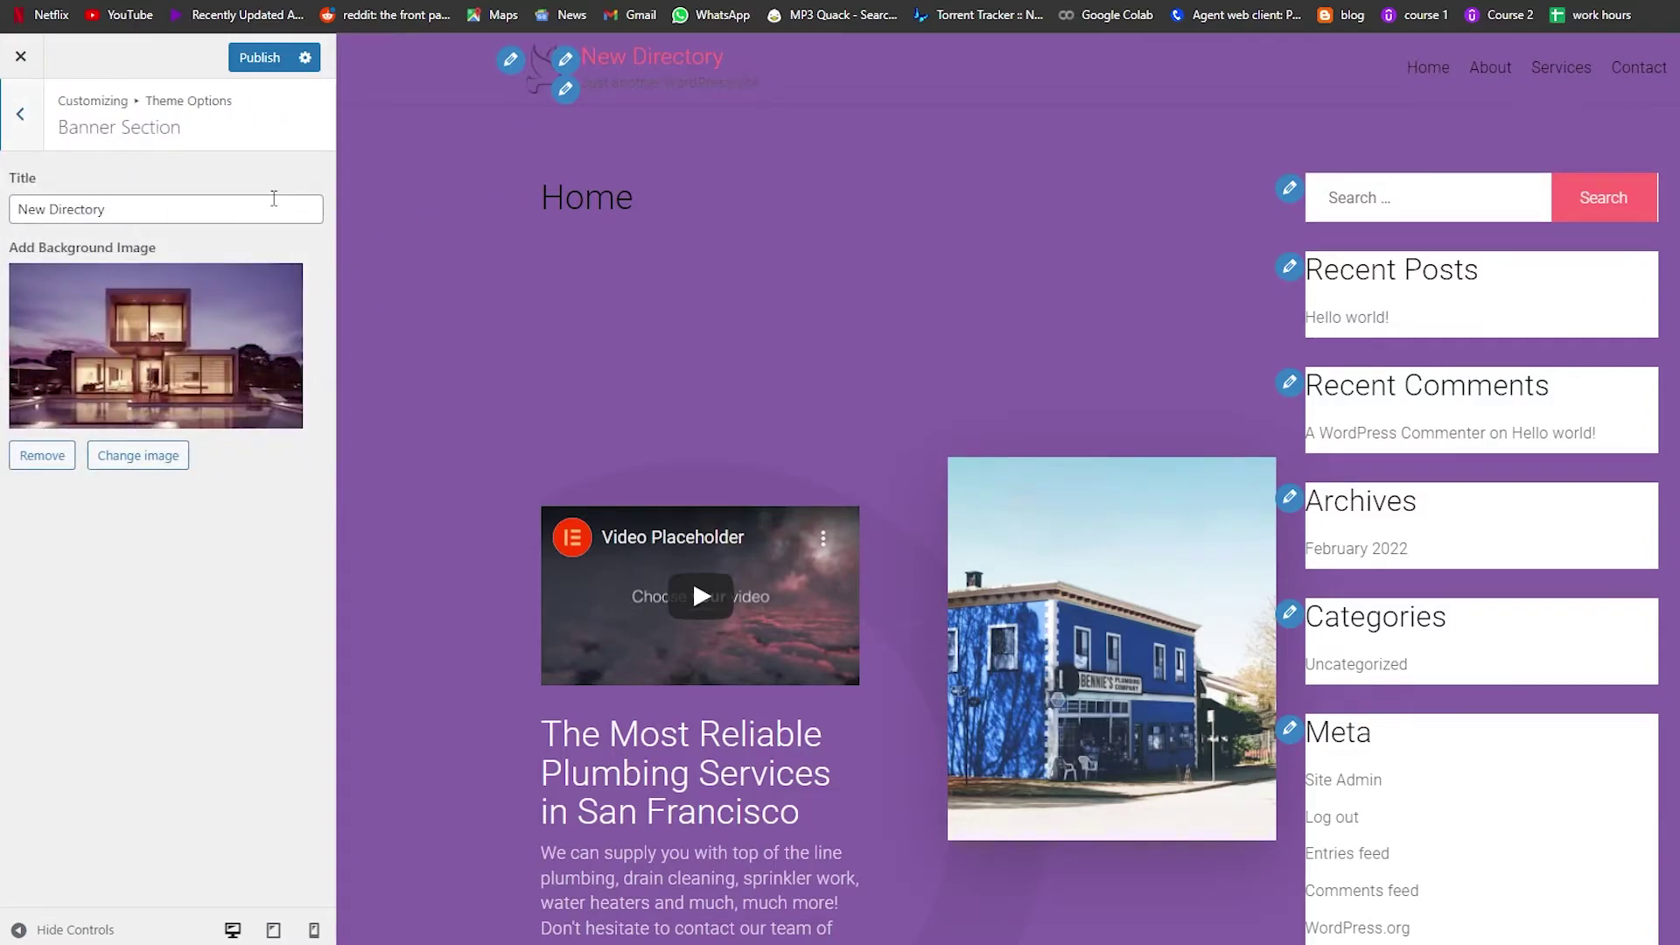
click(21, 118)
click(244, 231)
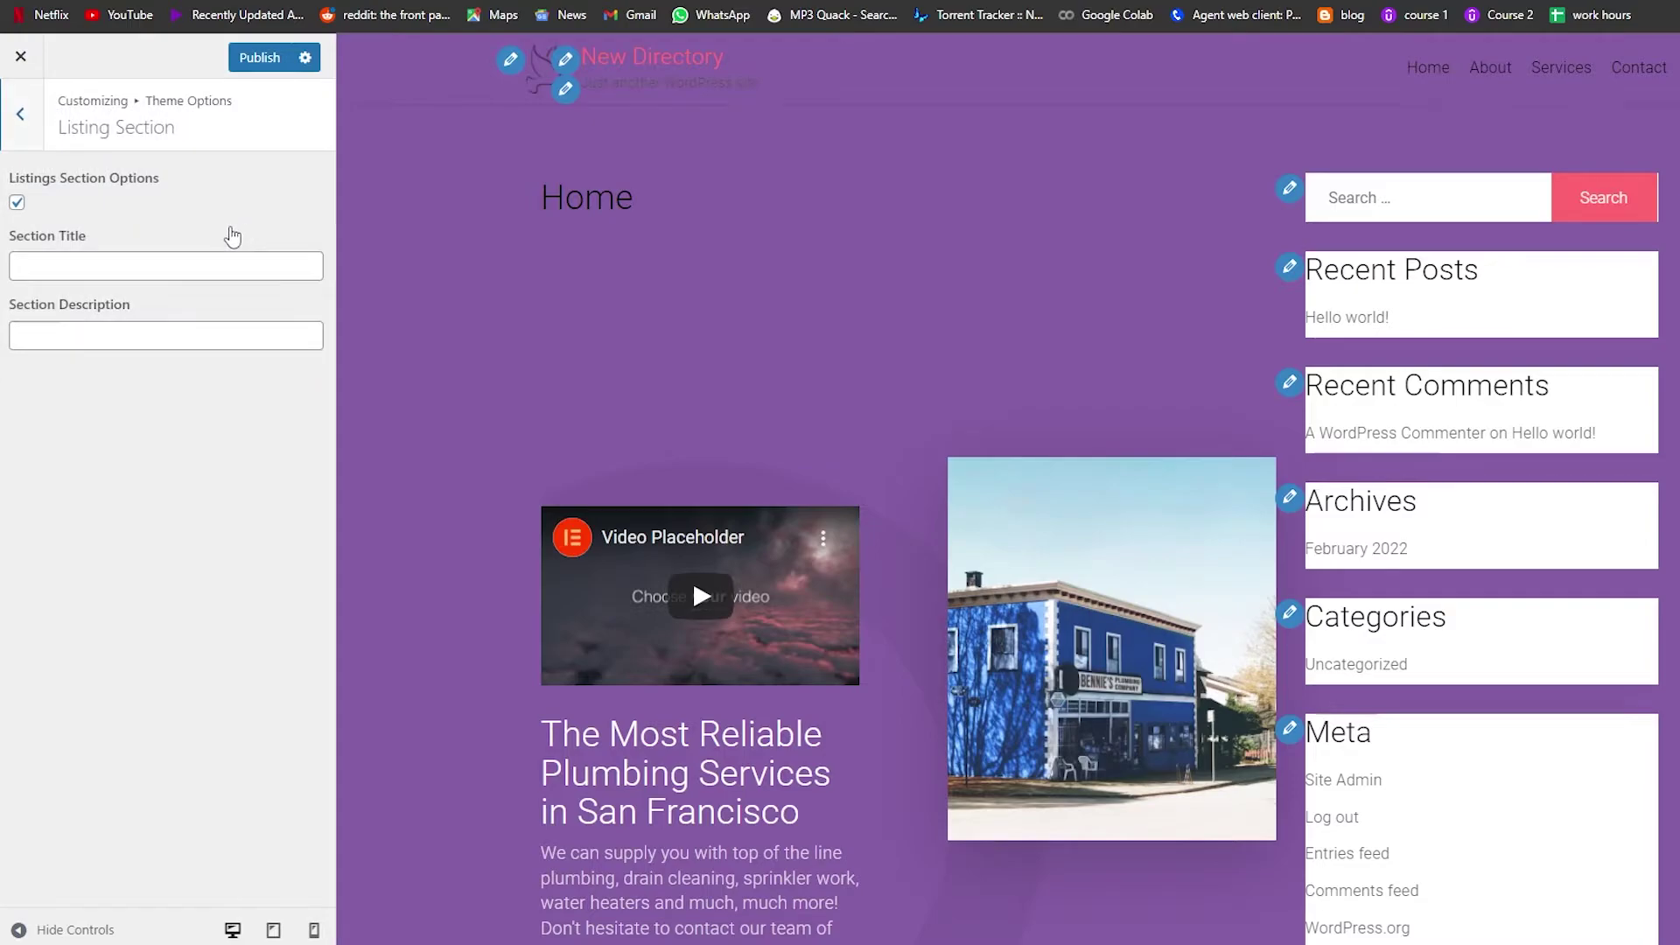
click(21, 113)
click(165, 525)
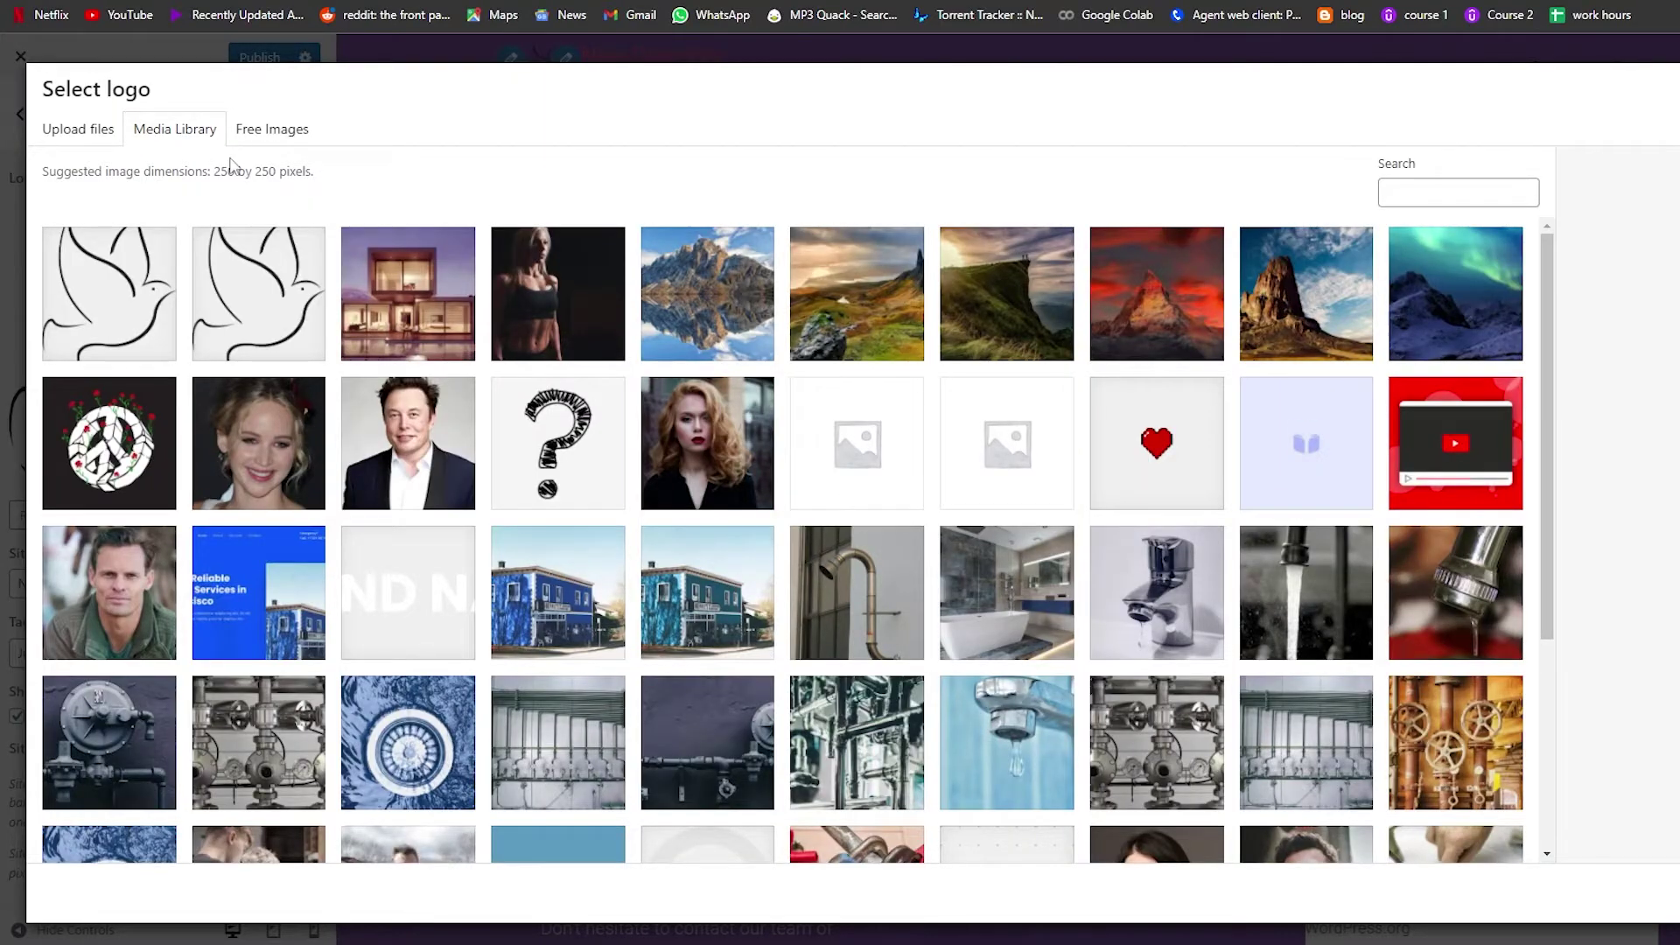
- Search the Free Images library for 'logo'
click(270, 130)
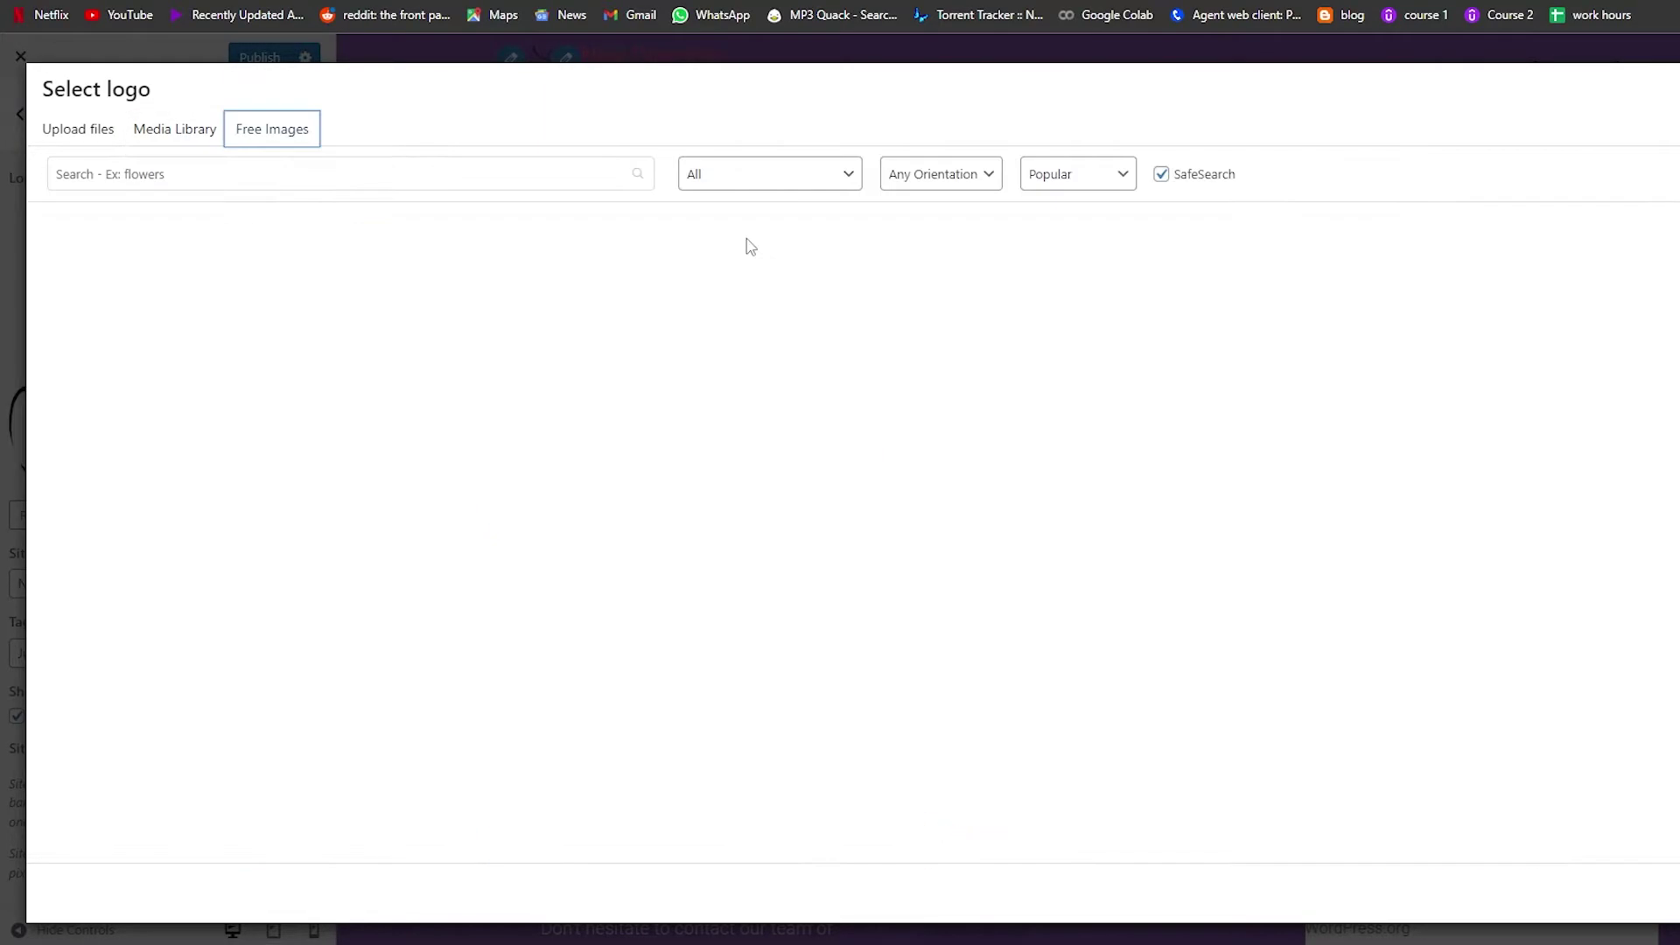
click(477, 168)
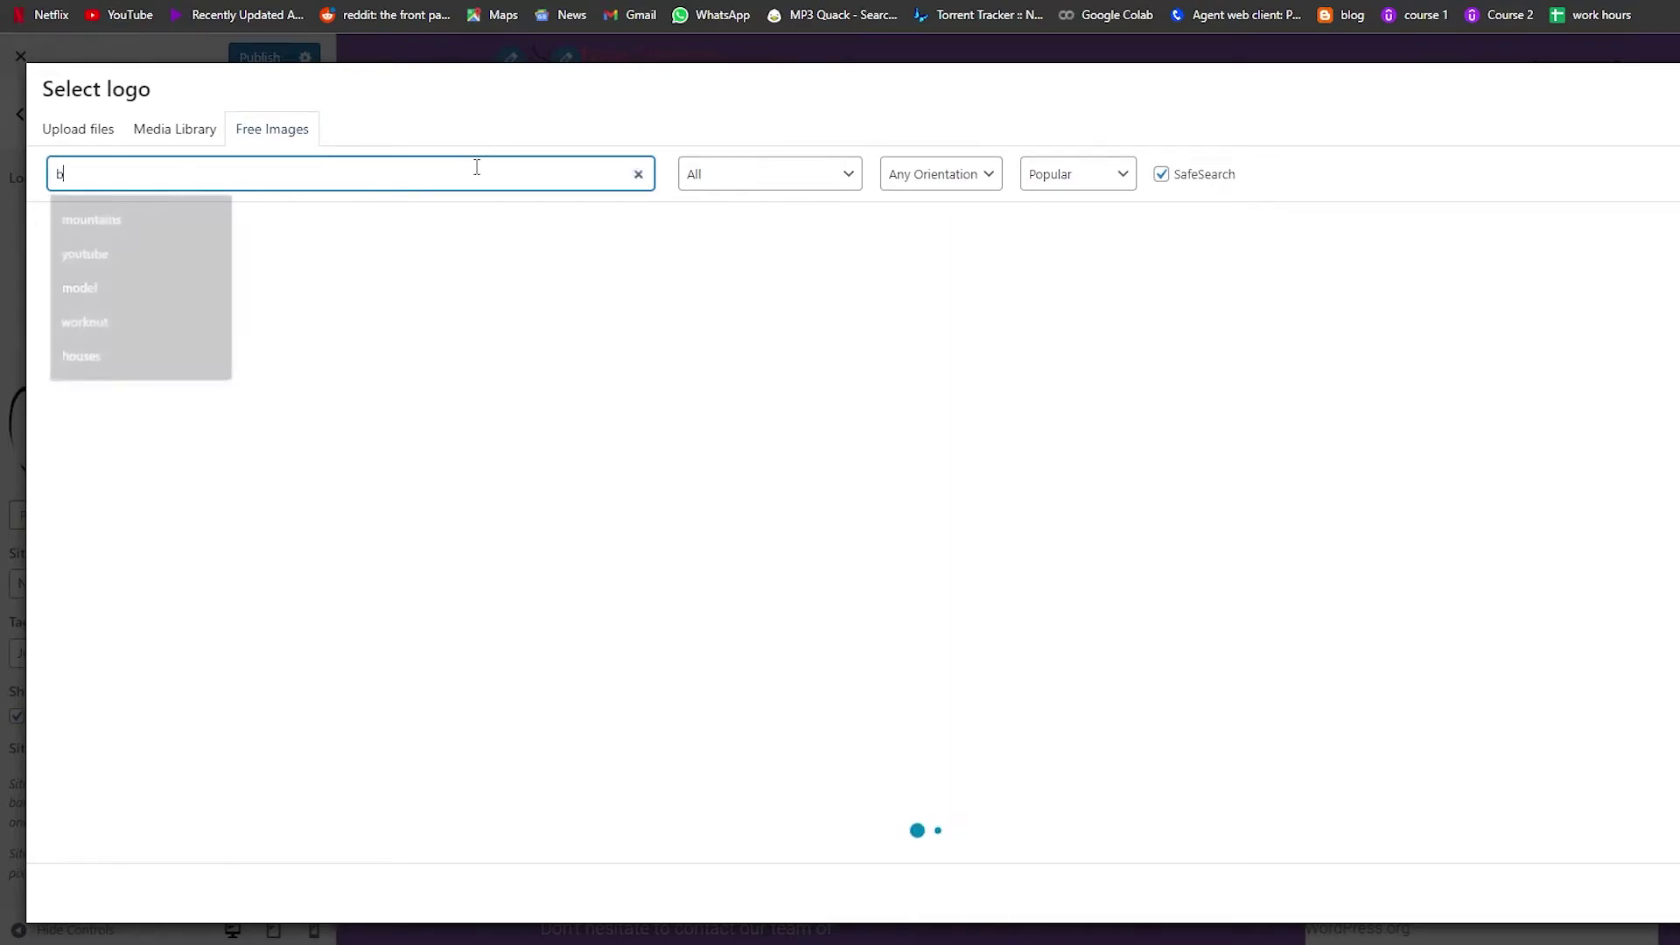
text(logo)
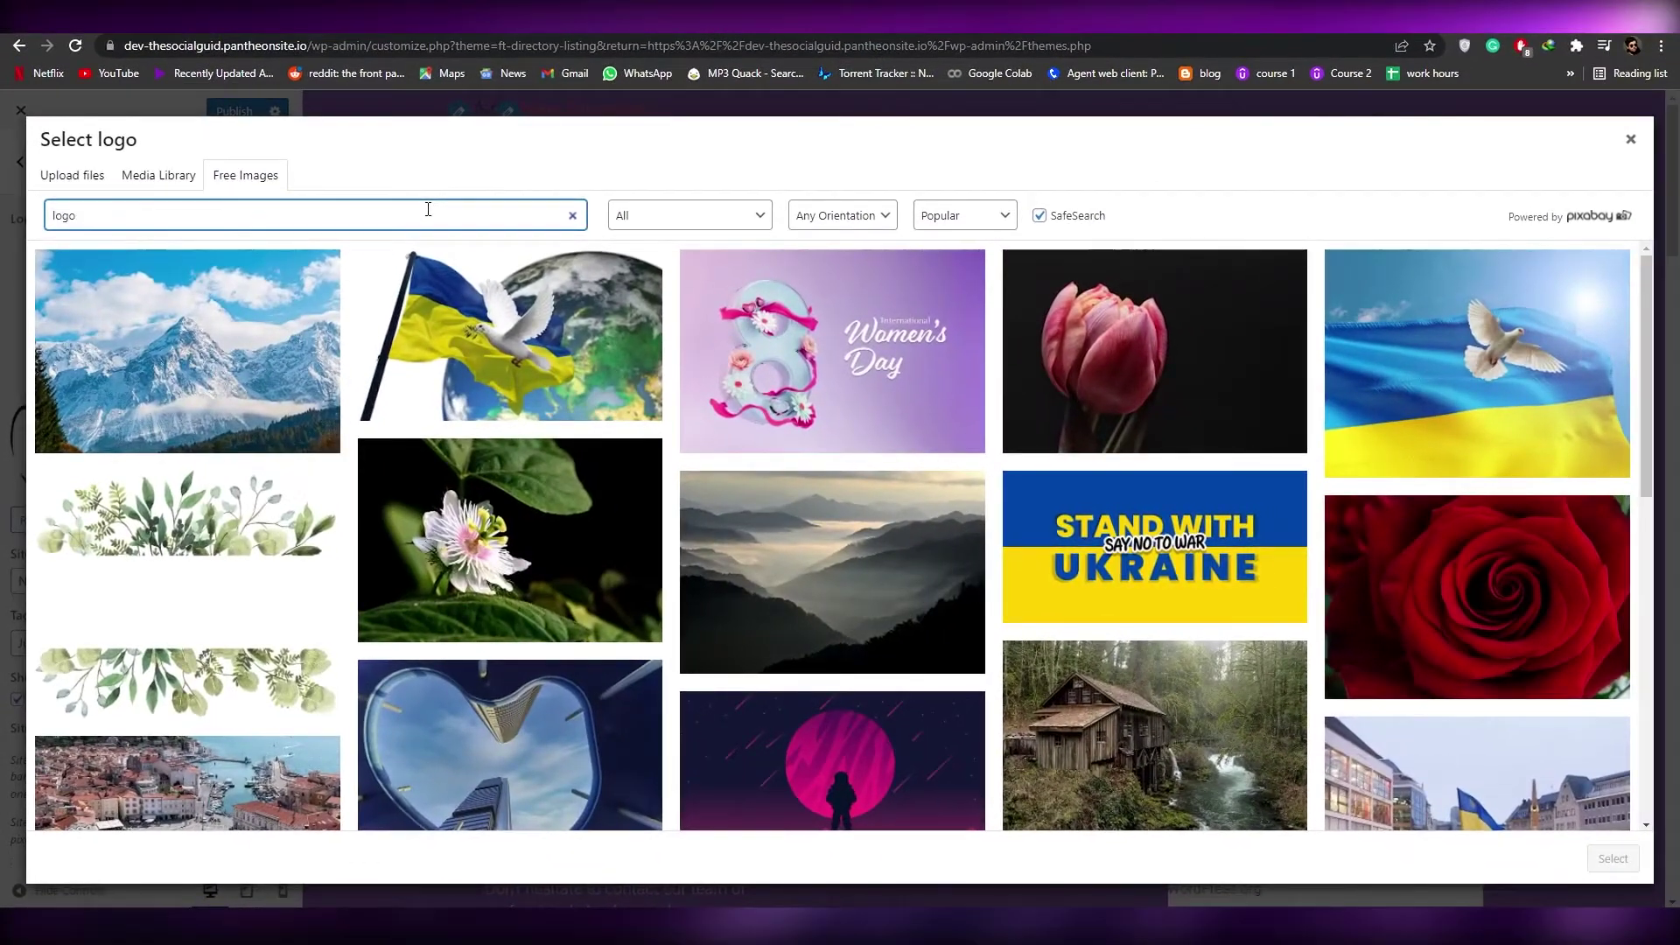
key(Return)
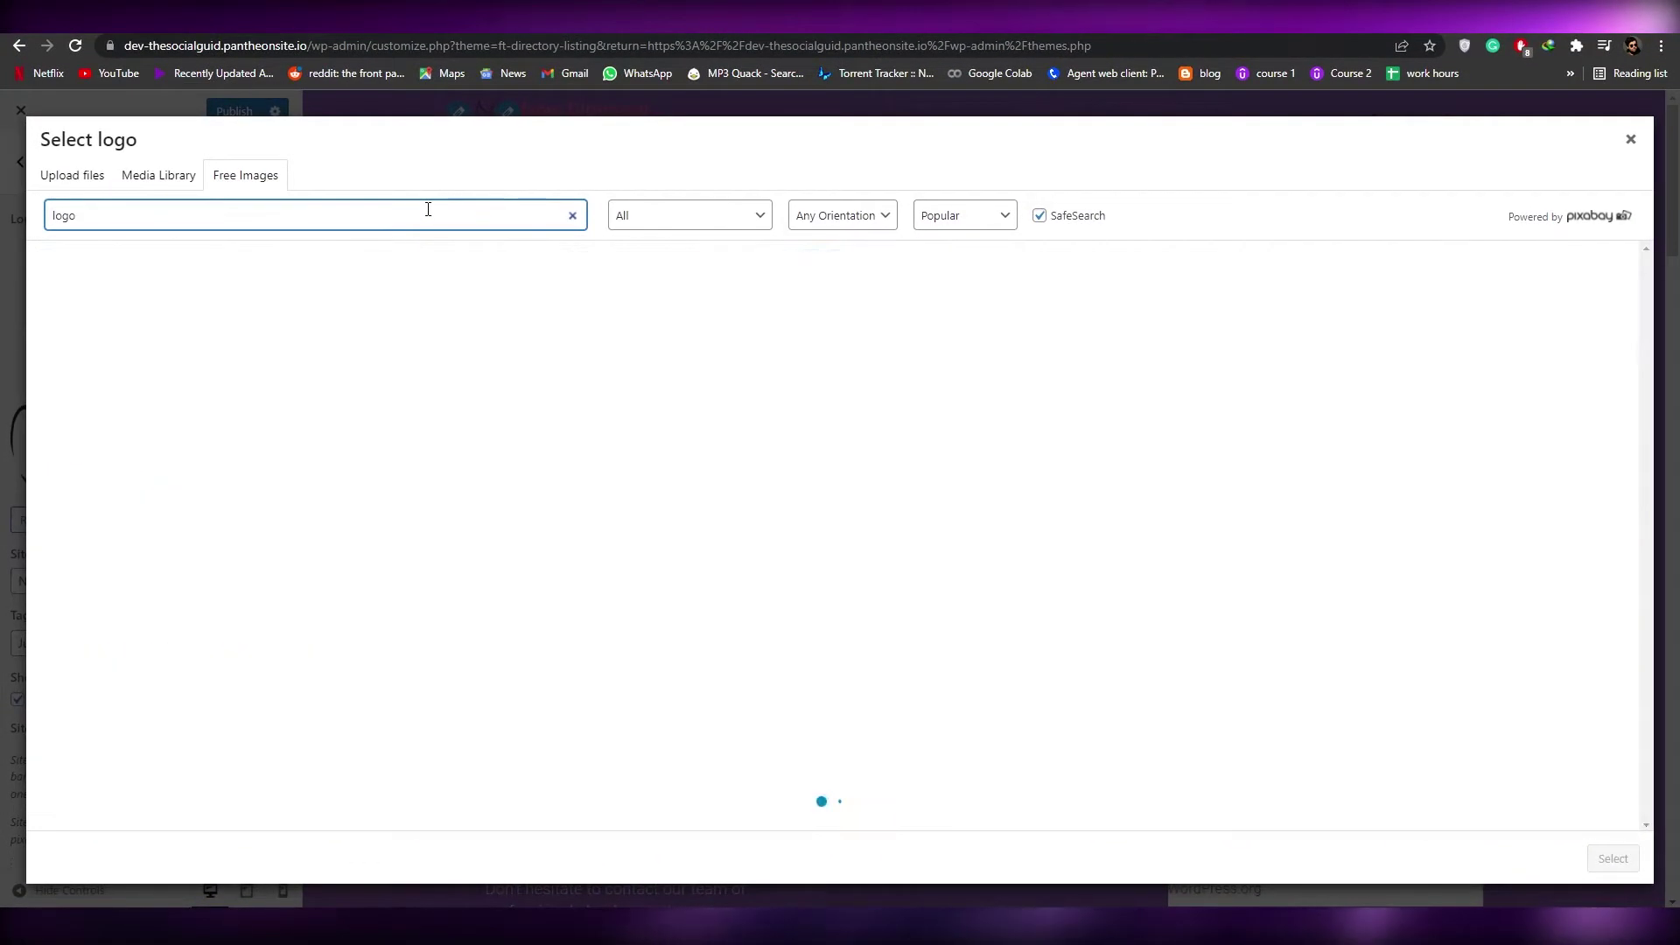
- Insert and crop the green tree illustration as the new site logo
click(187, 350)
scroll(1388, 735, down, 3)
scroll(1068, 652, up, 2)
scroll(1068, 652, up, 3)
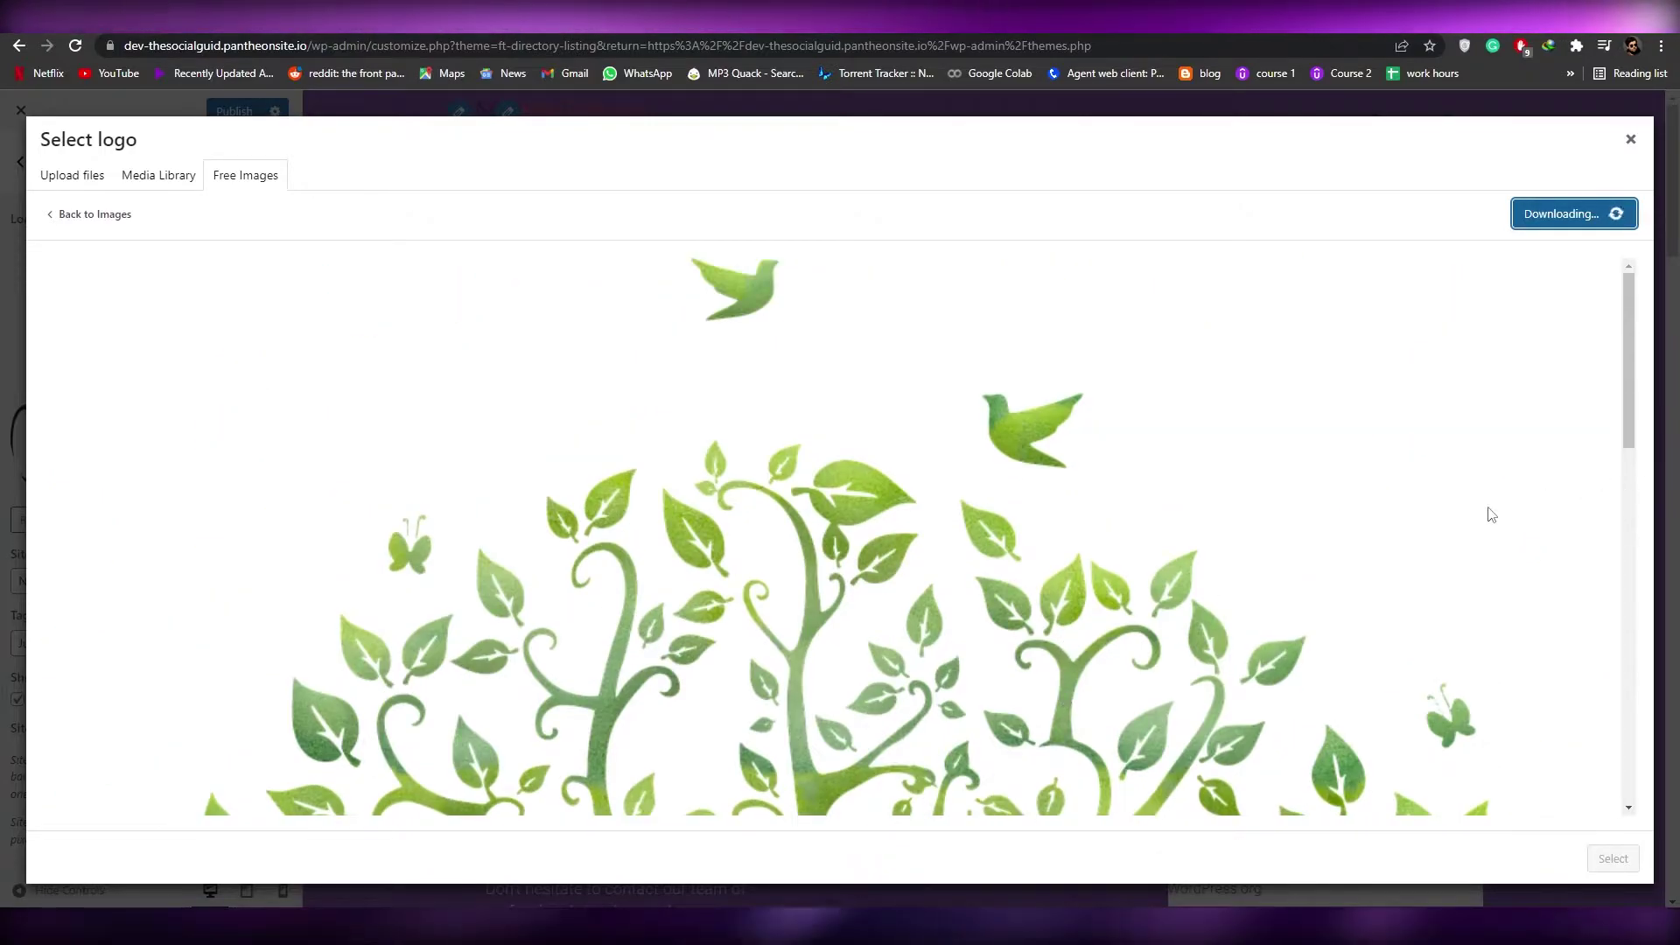
scroll(1489, 518, down, 3)
click(1613, 859)
click(1614, 858)
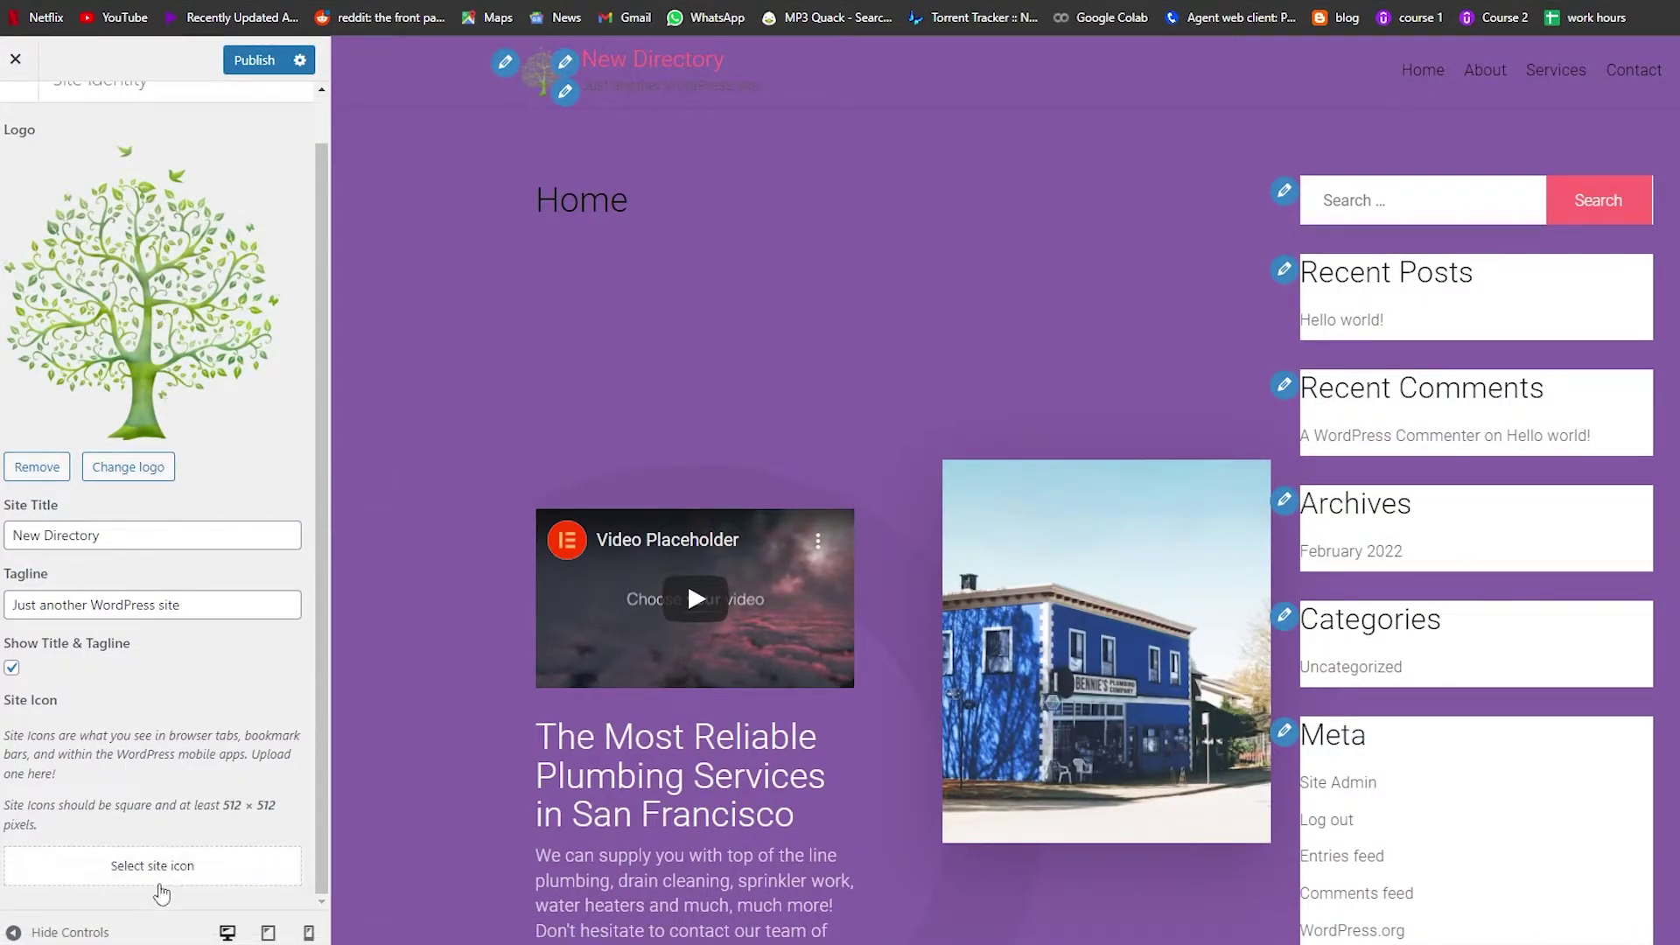
scroll(238, 232, up, 2)
click(16, 118)
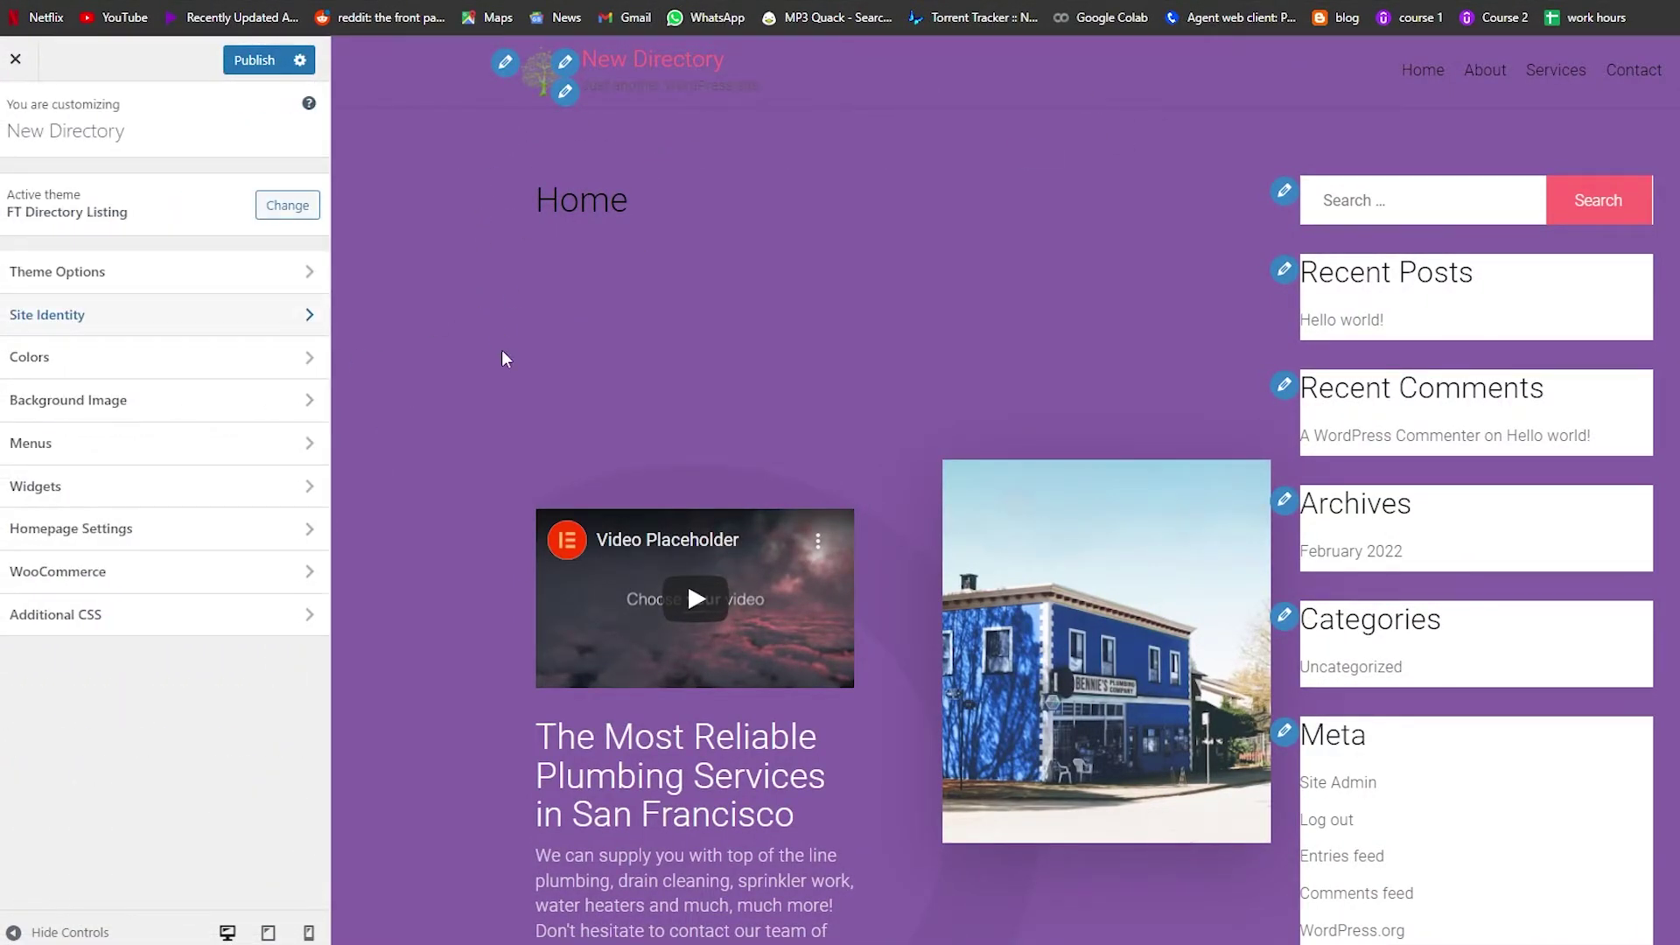
click(102, 359)
click(35, 210)
drag(110, 327, 156, 288)
drag(230, 363, 237, 413)
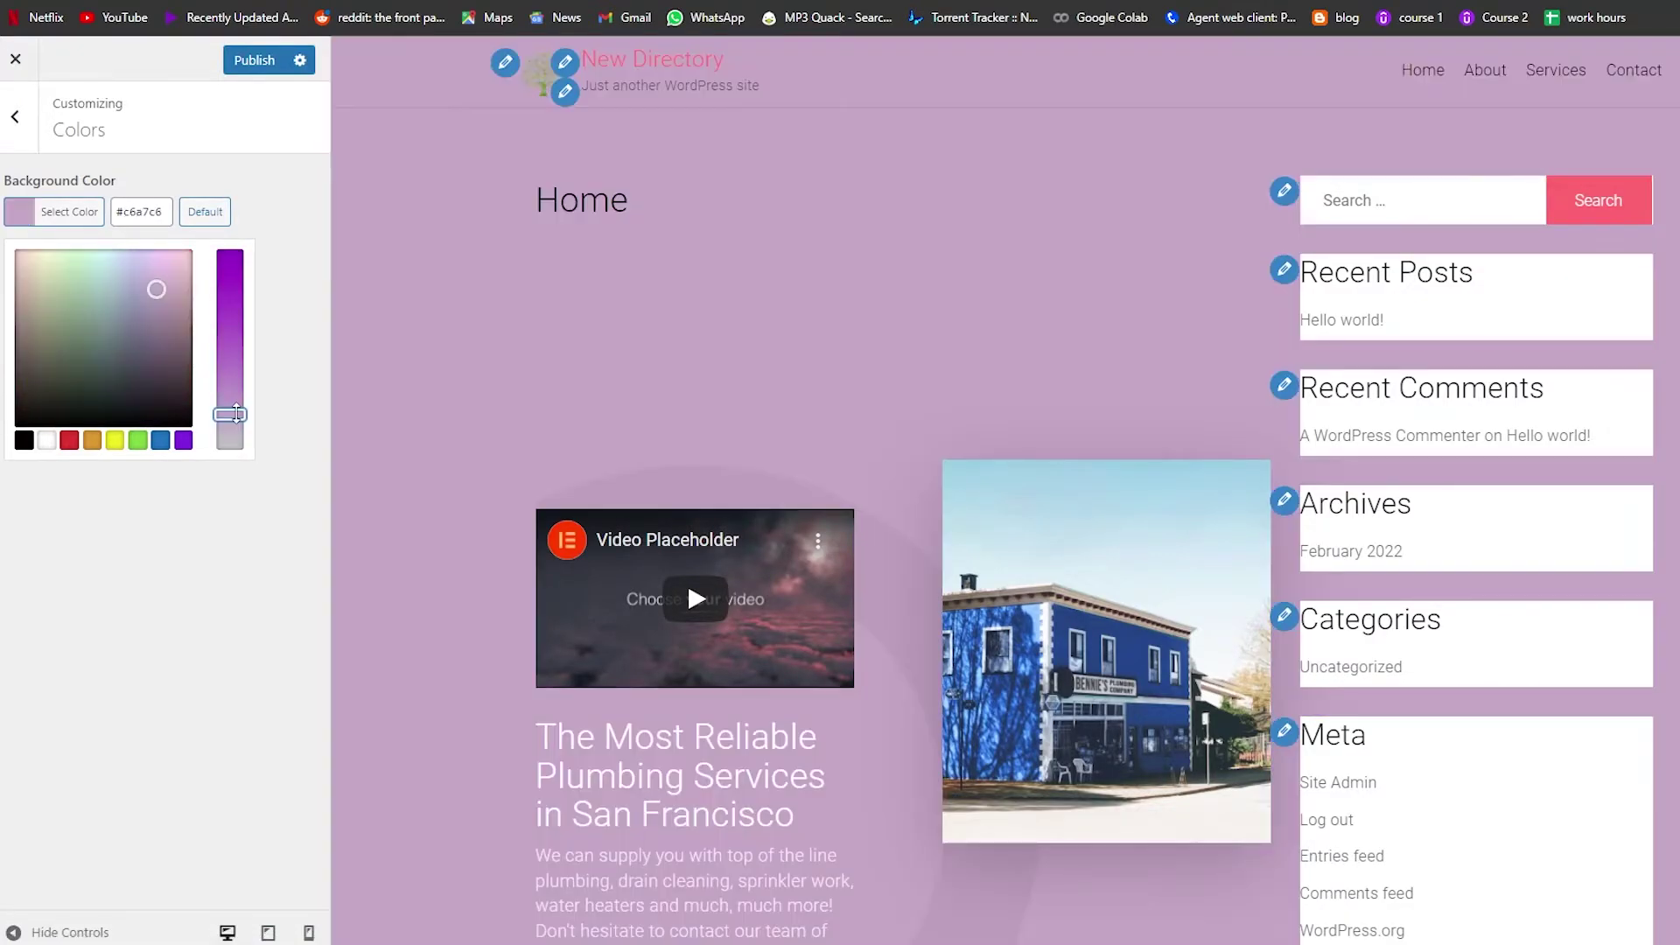
click(16, 119)
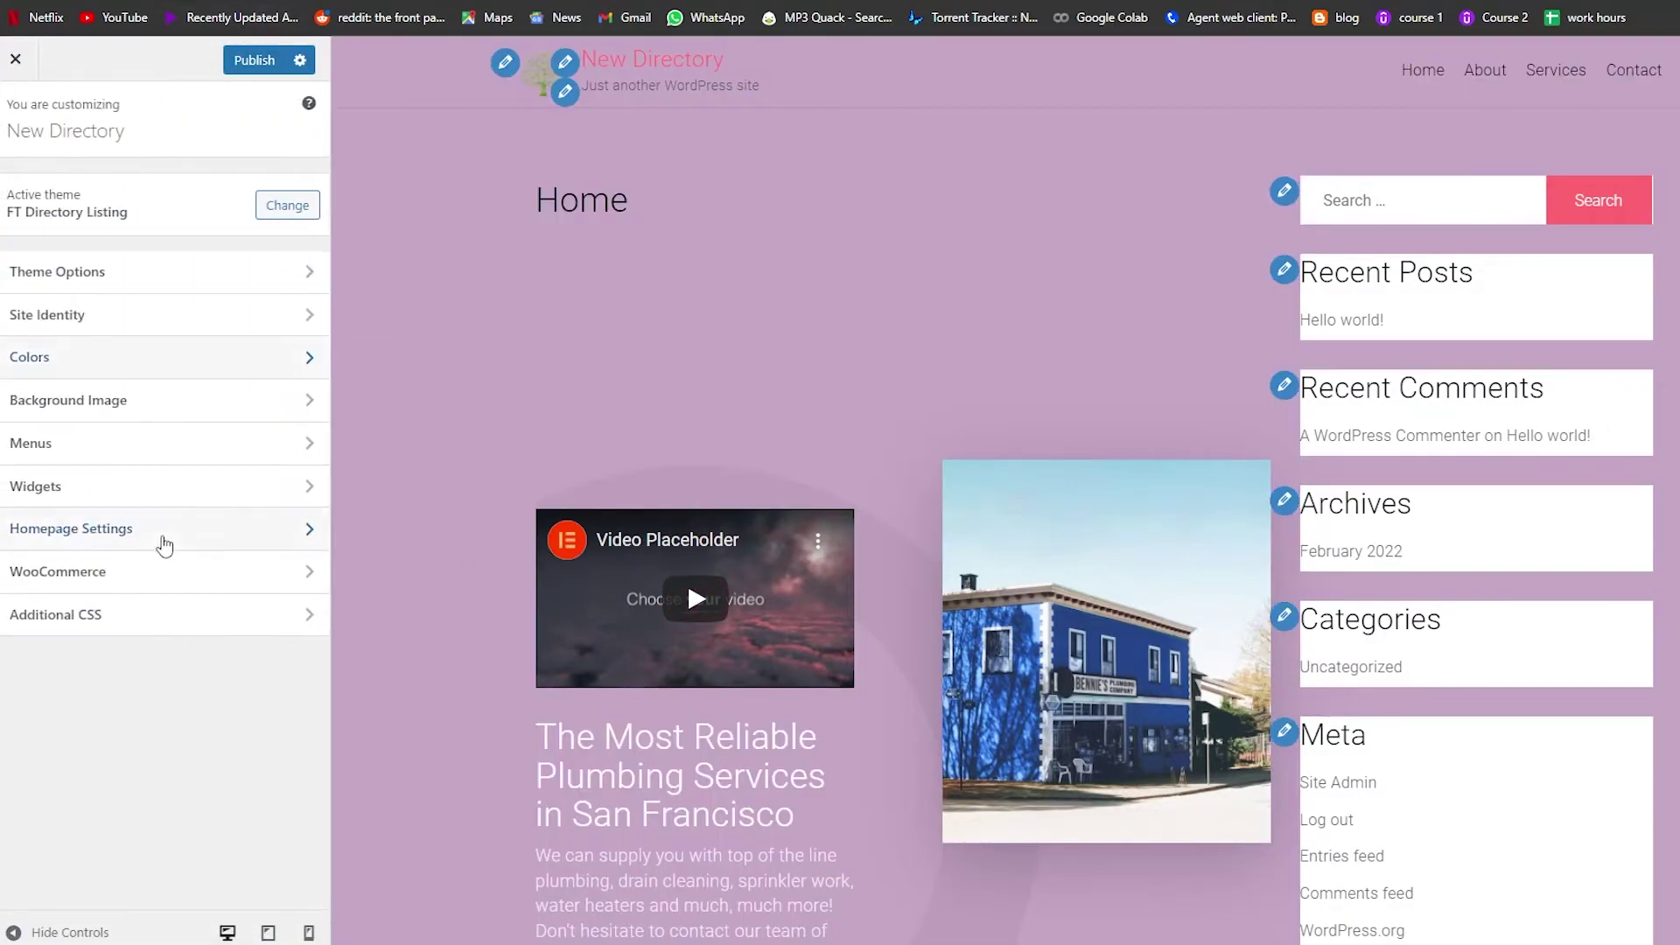
click(158, 411)
click(13, 140)
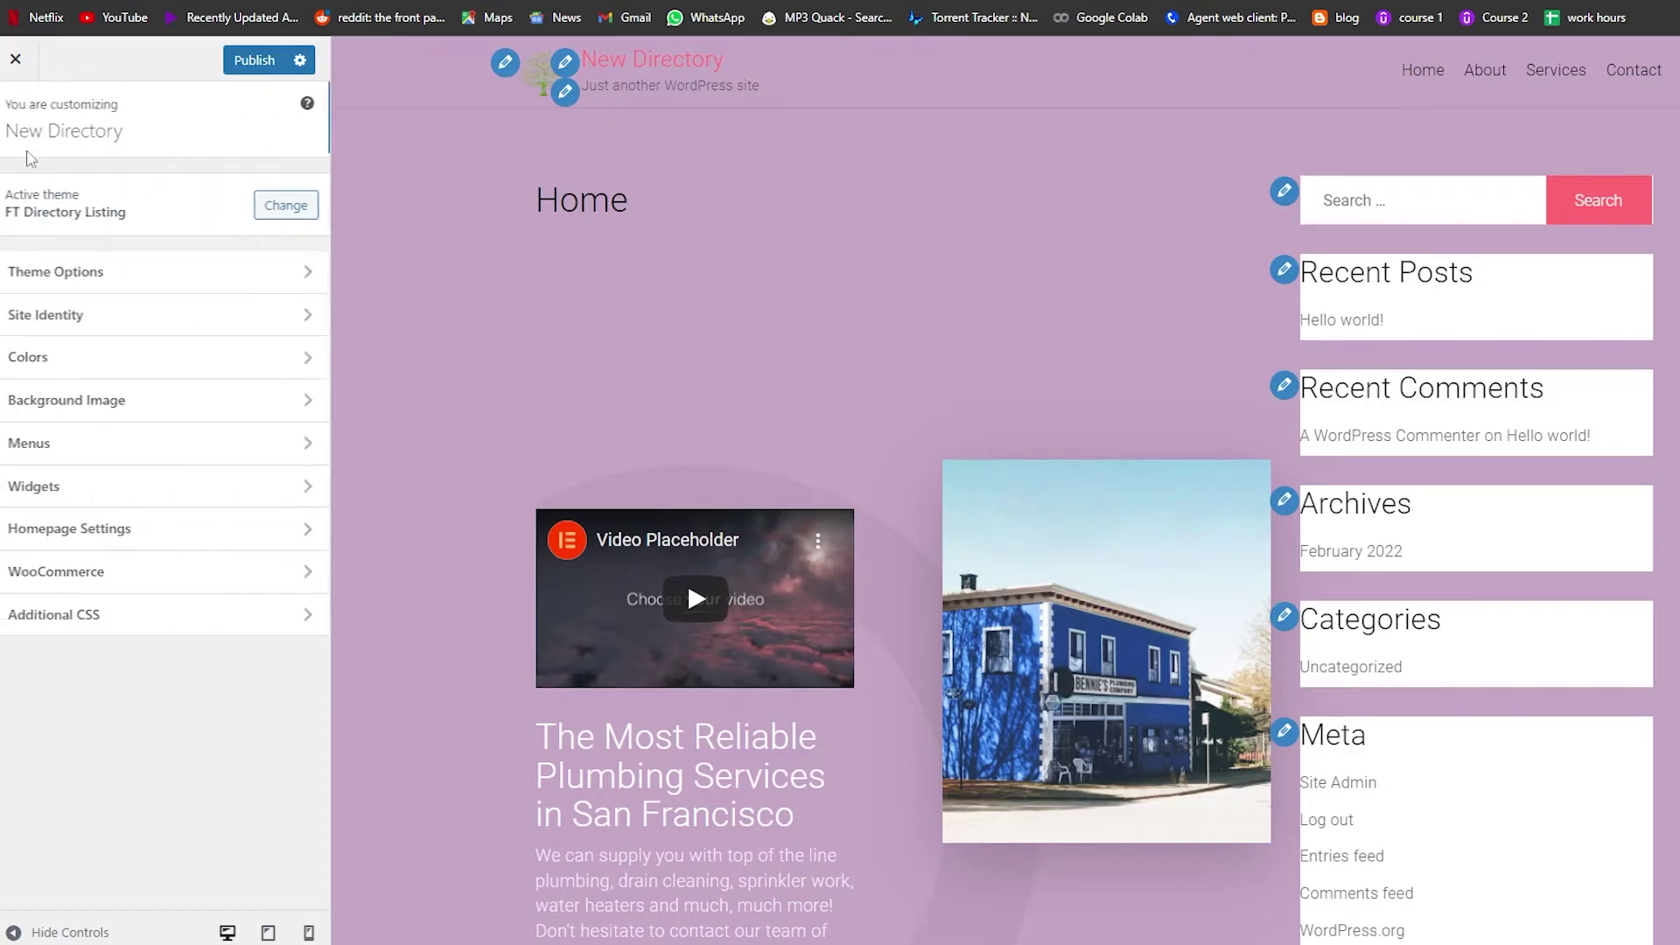
click(158, 448)
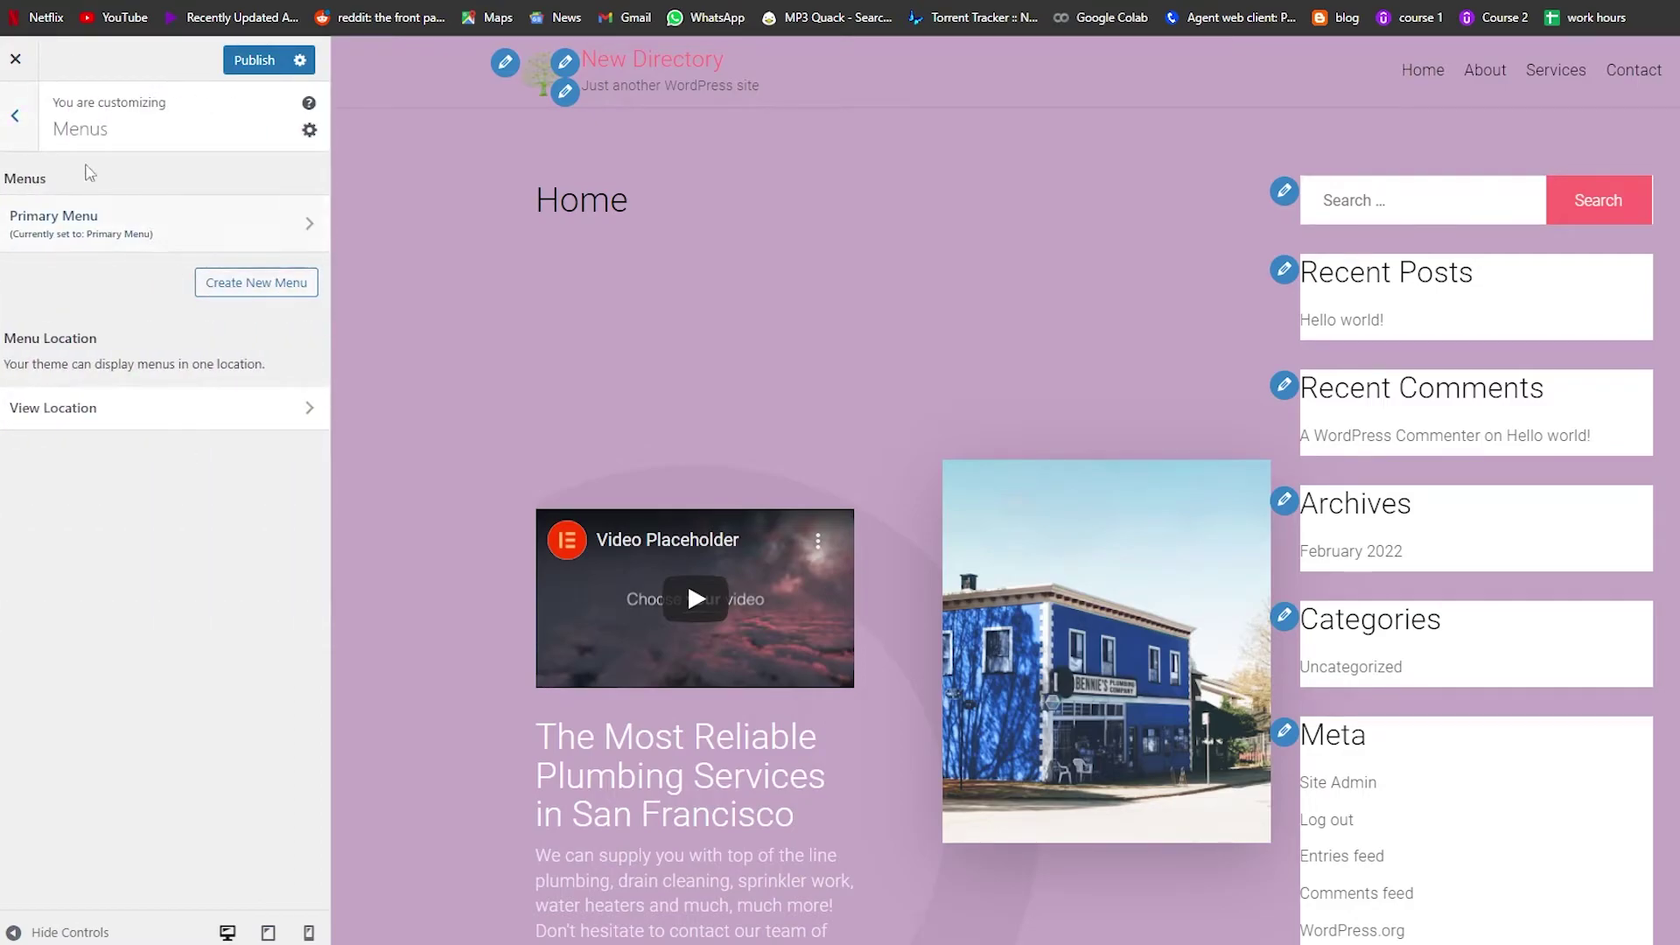
click(16, 117)
click(166, 505)
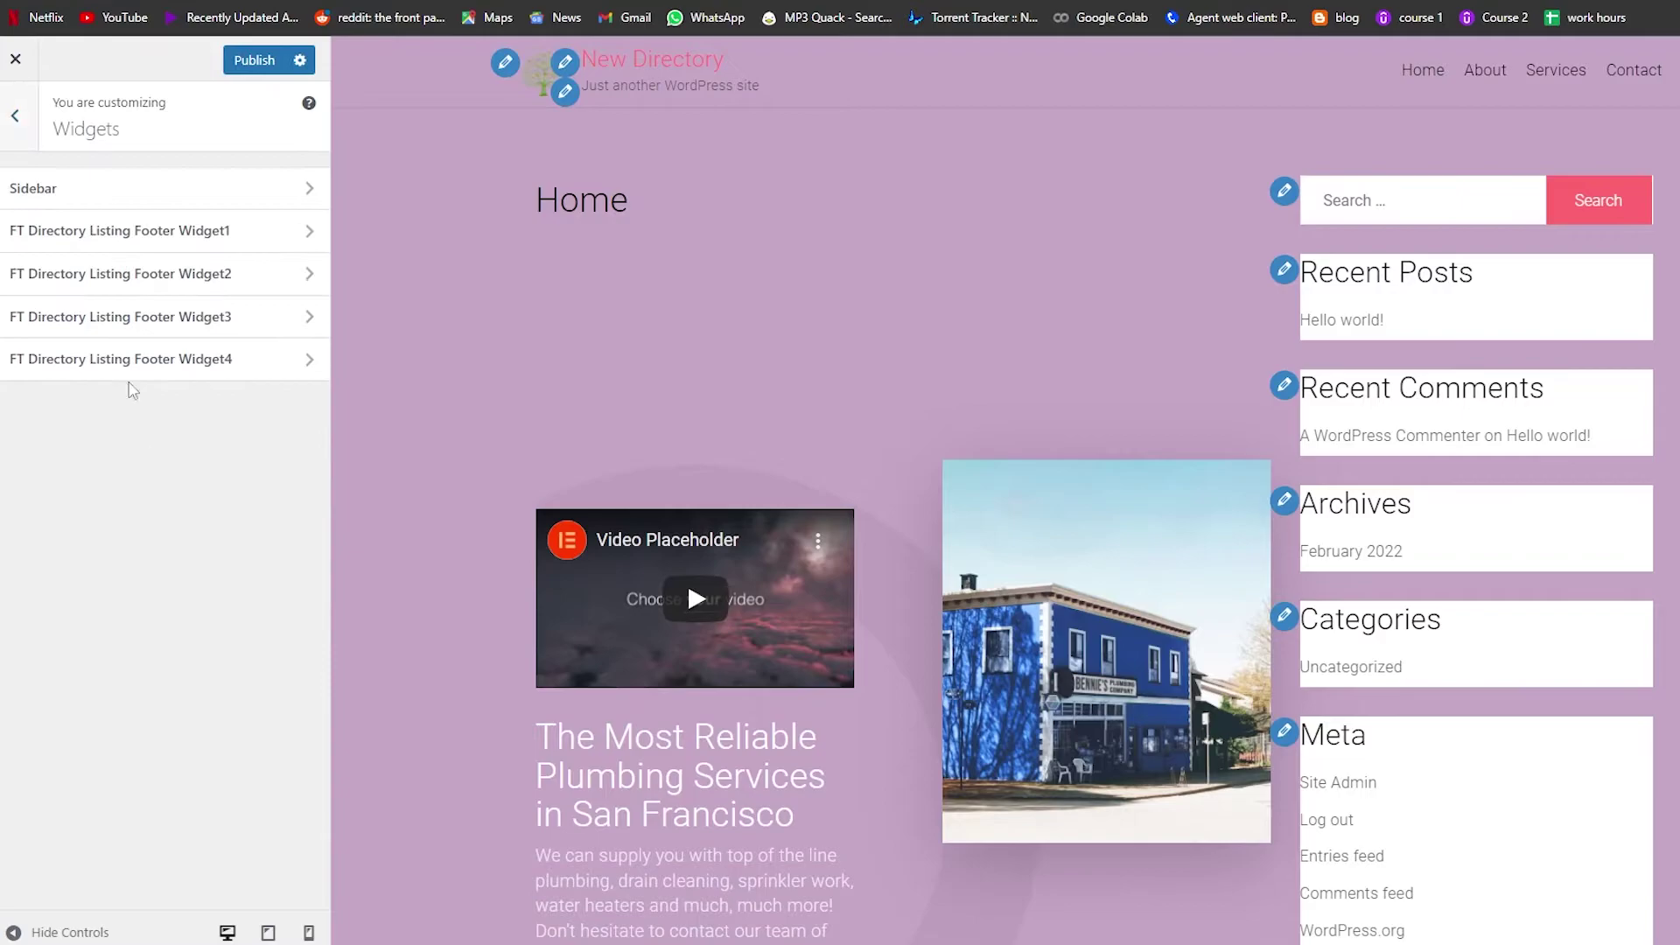
click(149, 225)
click(16, 121)
click(17, 132)
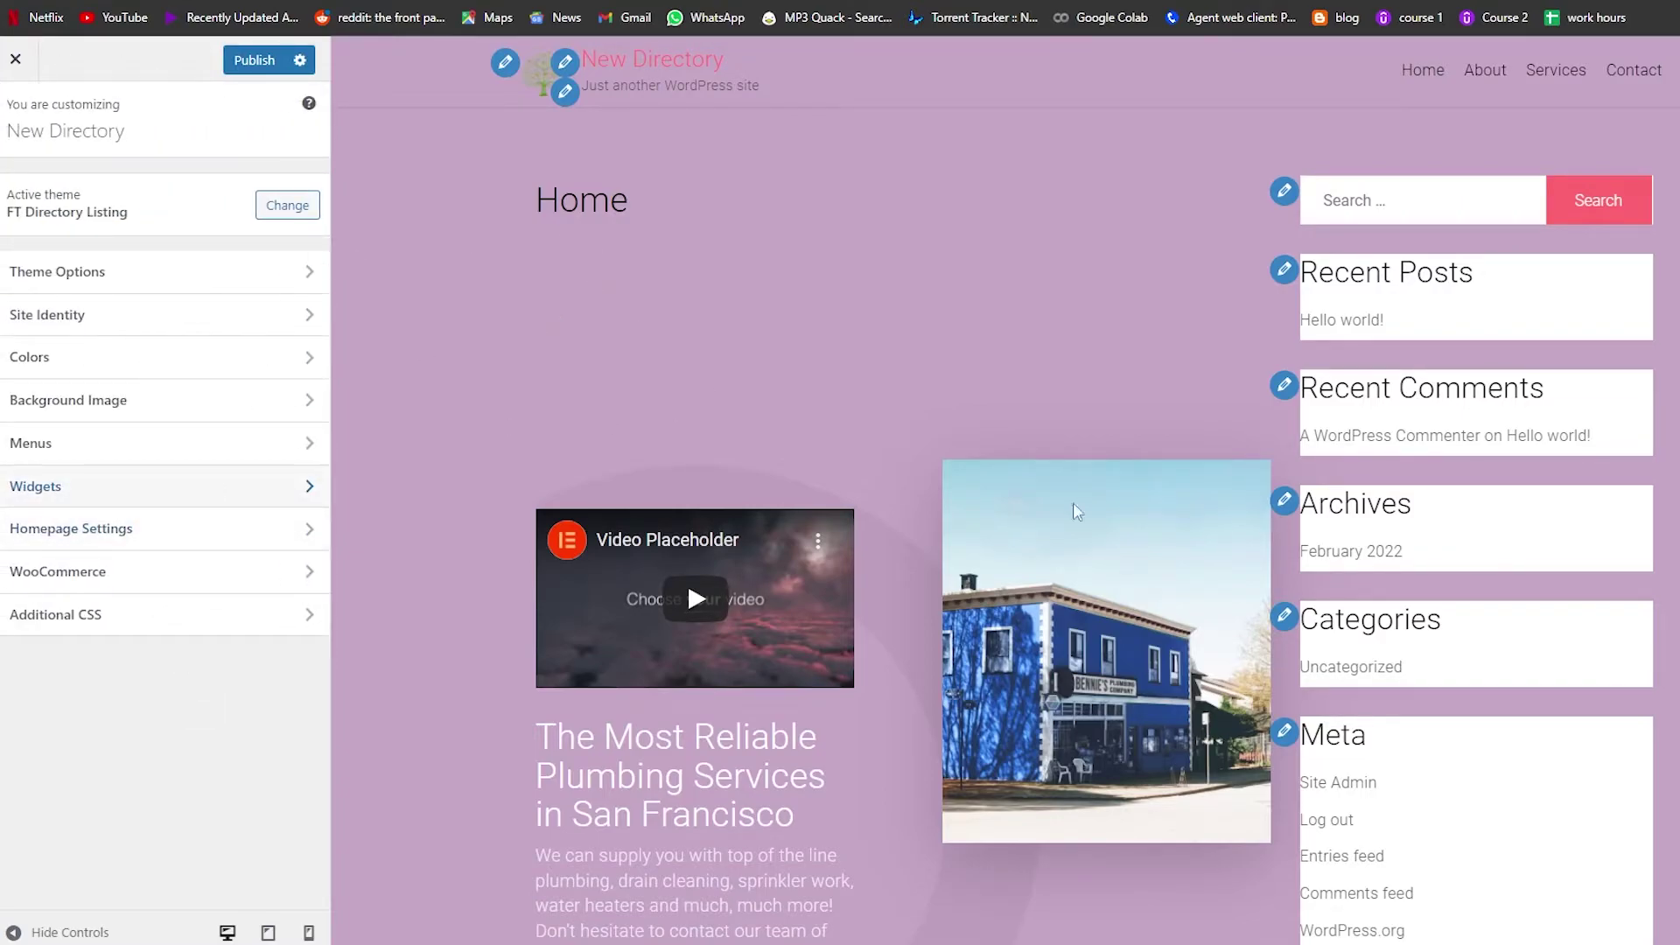
scroll(1075, 512, down, 3)
- Publish the Customizer changes, then close the Customizer to return to Themes
click(262, 59)
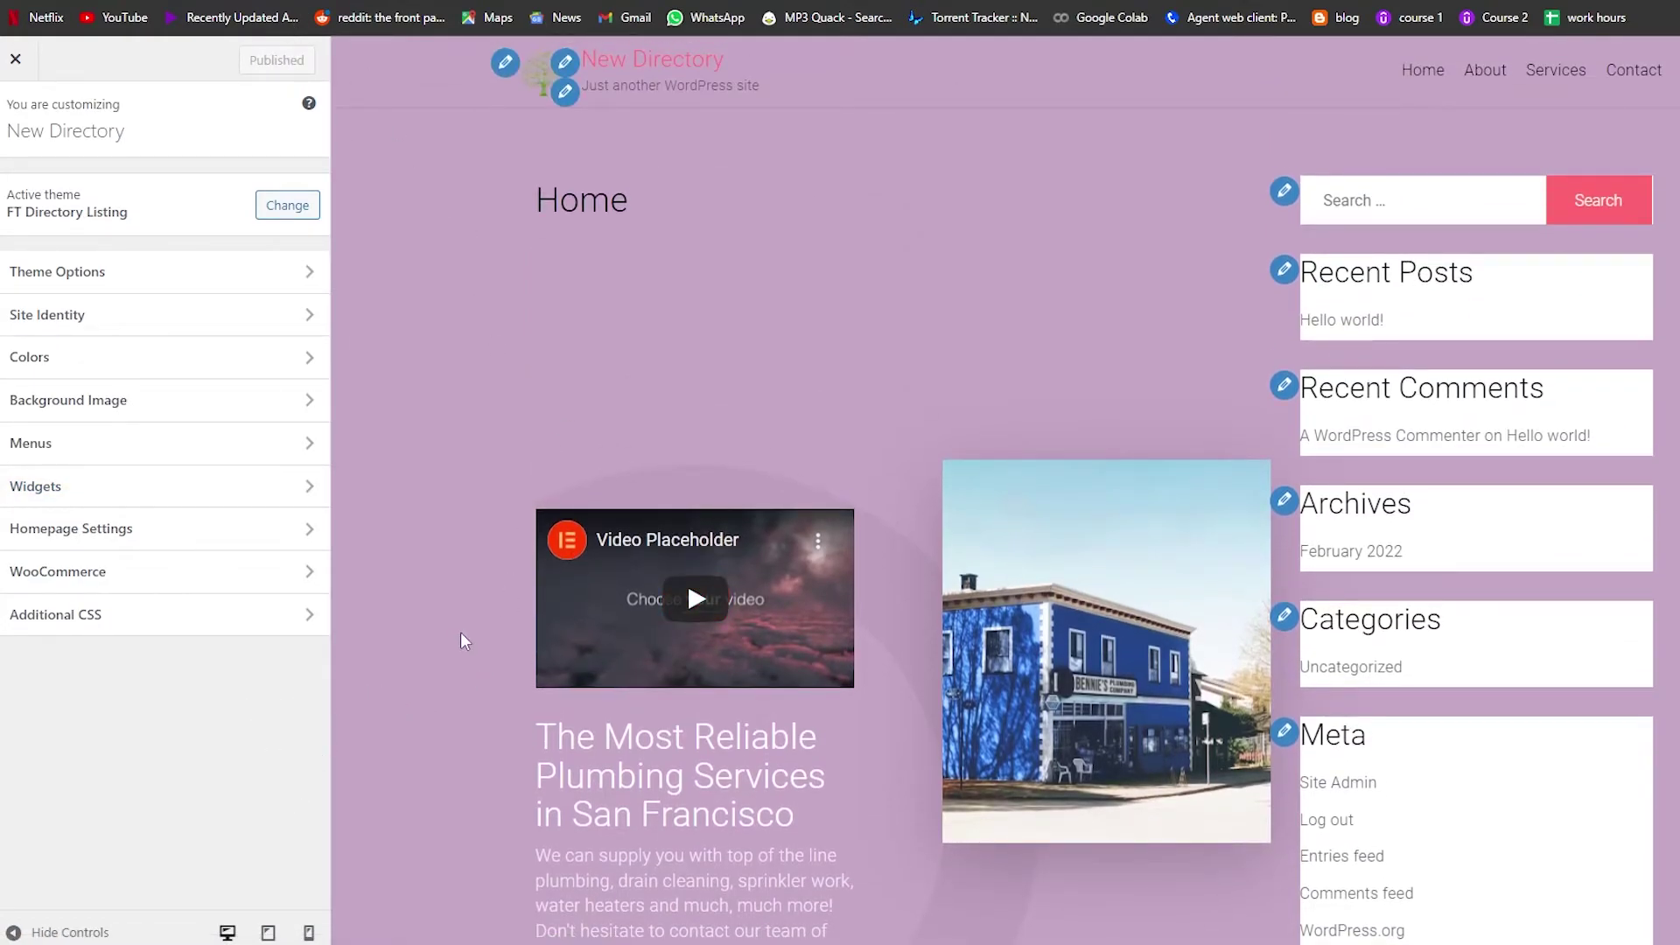
scroll(1125, 449, down, 14)
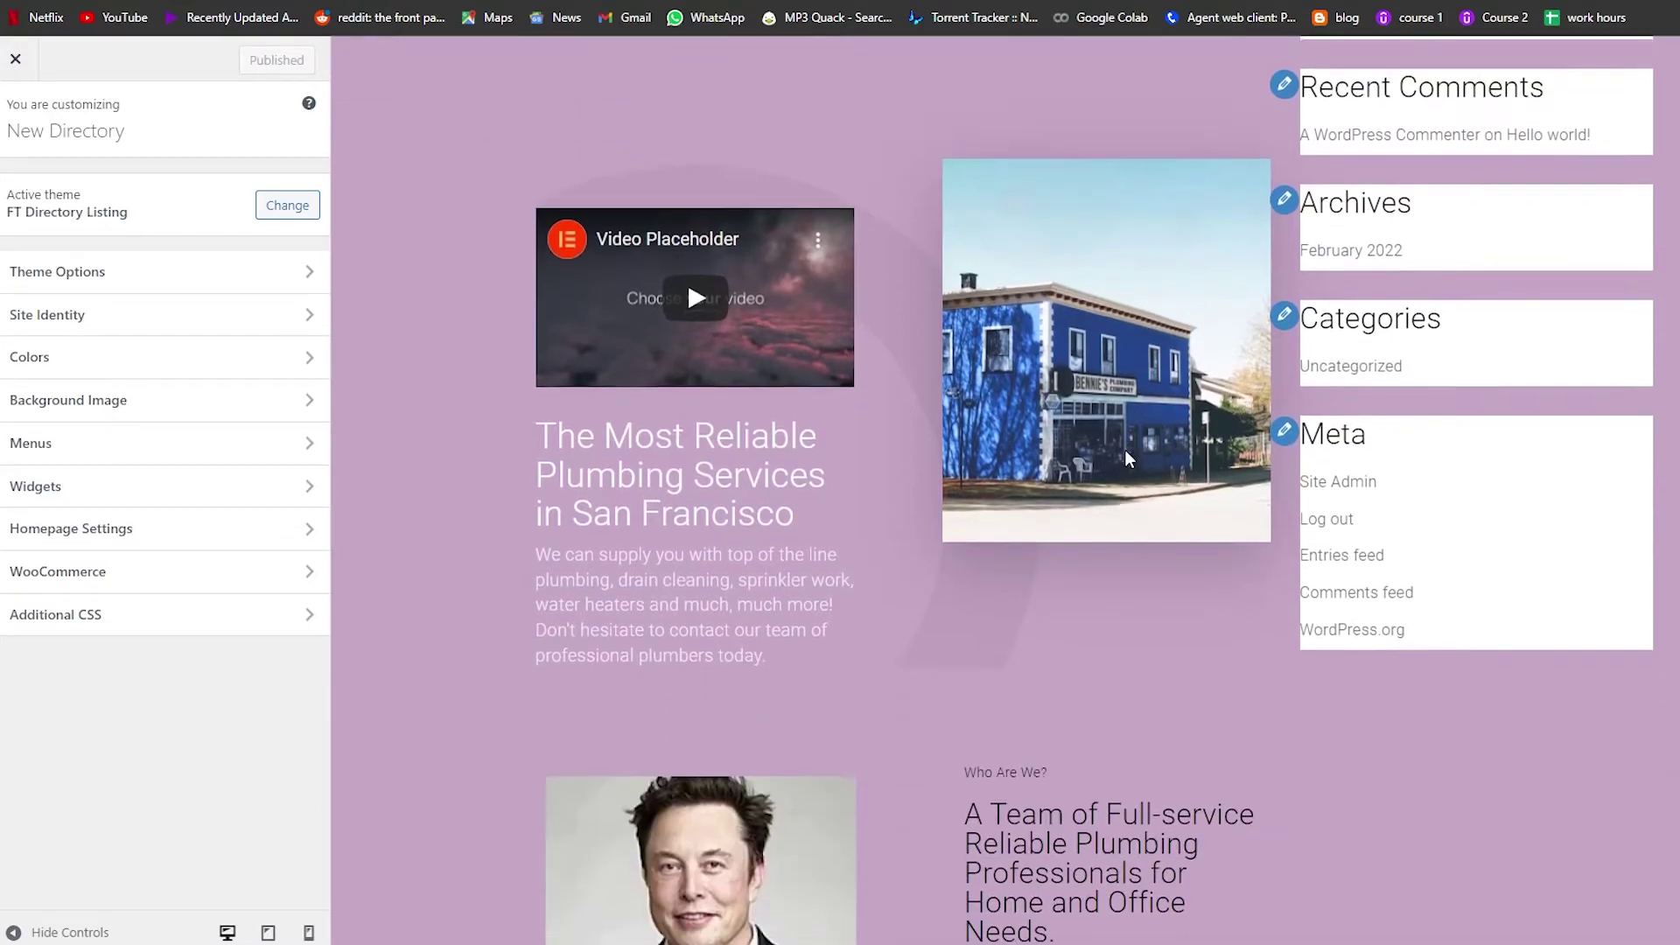
scroll(1077, 472, down, 2)
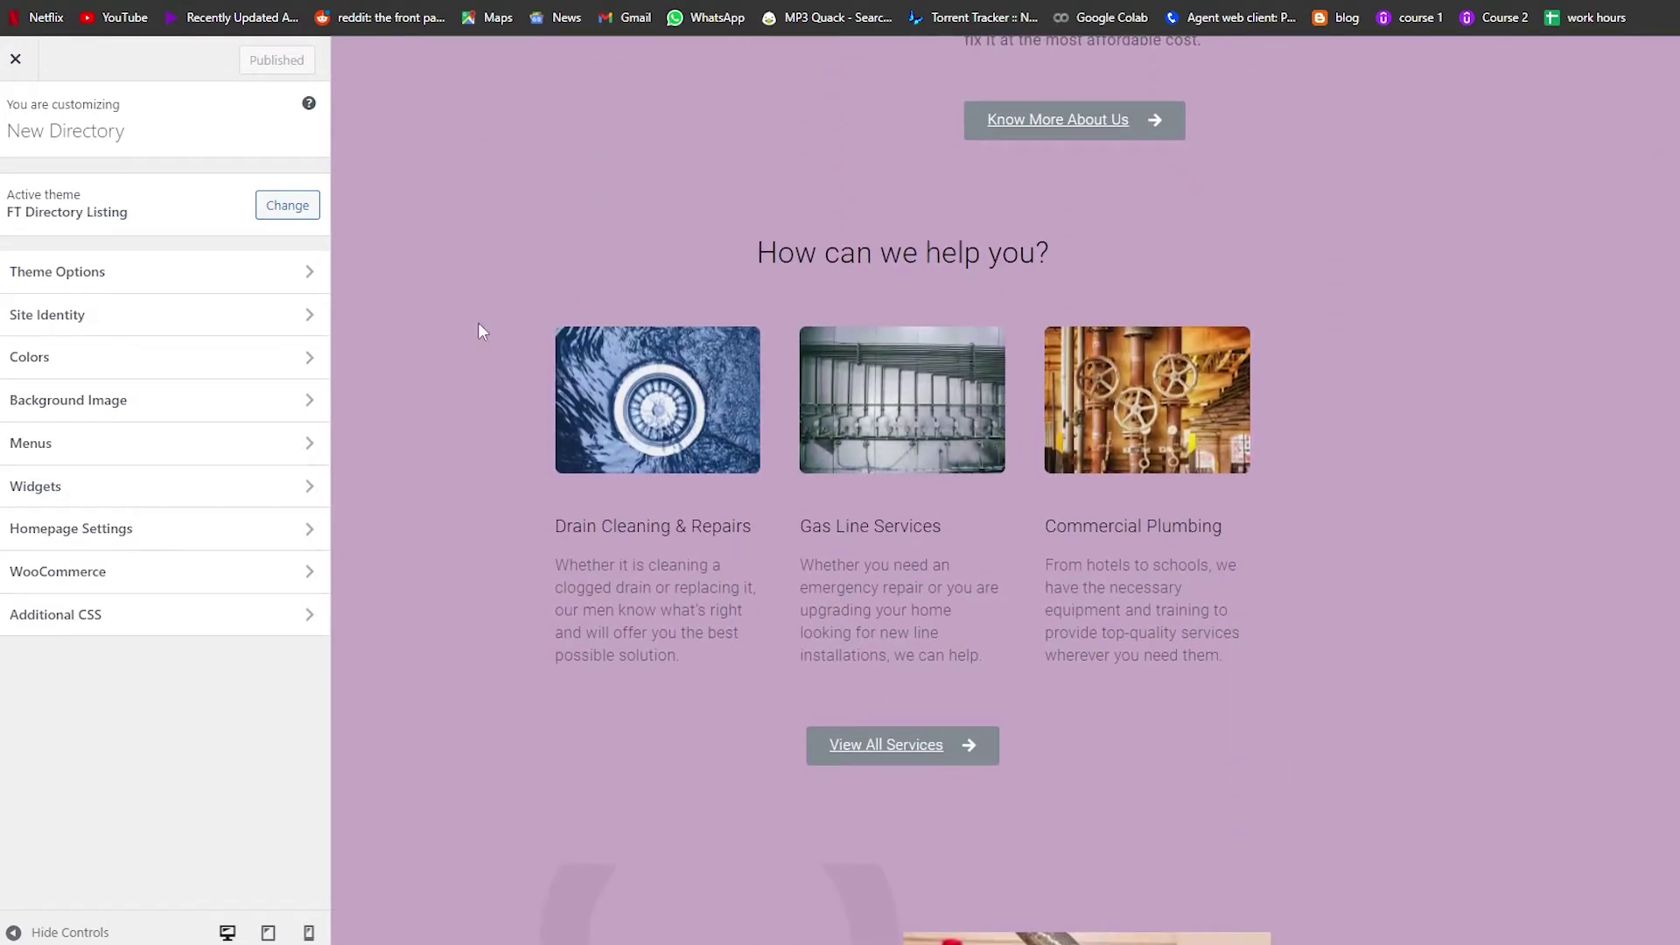
click(14, 60)
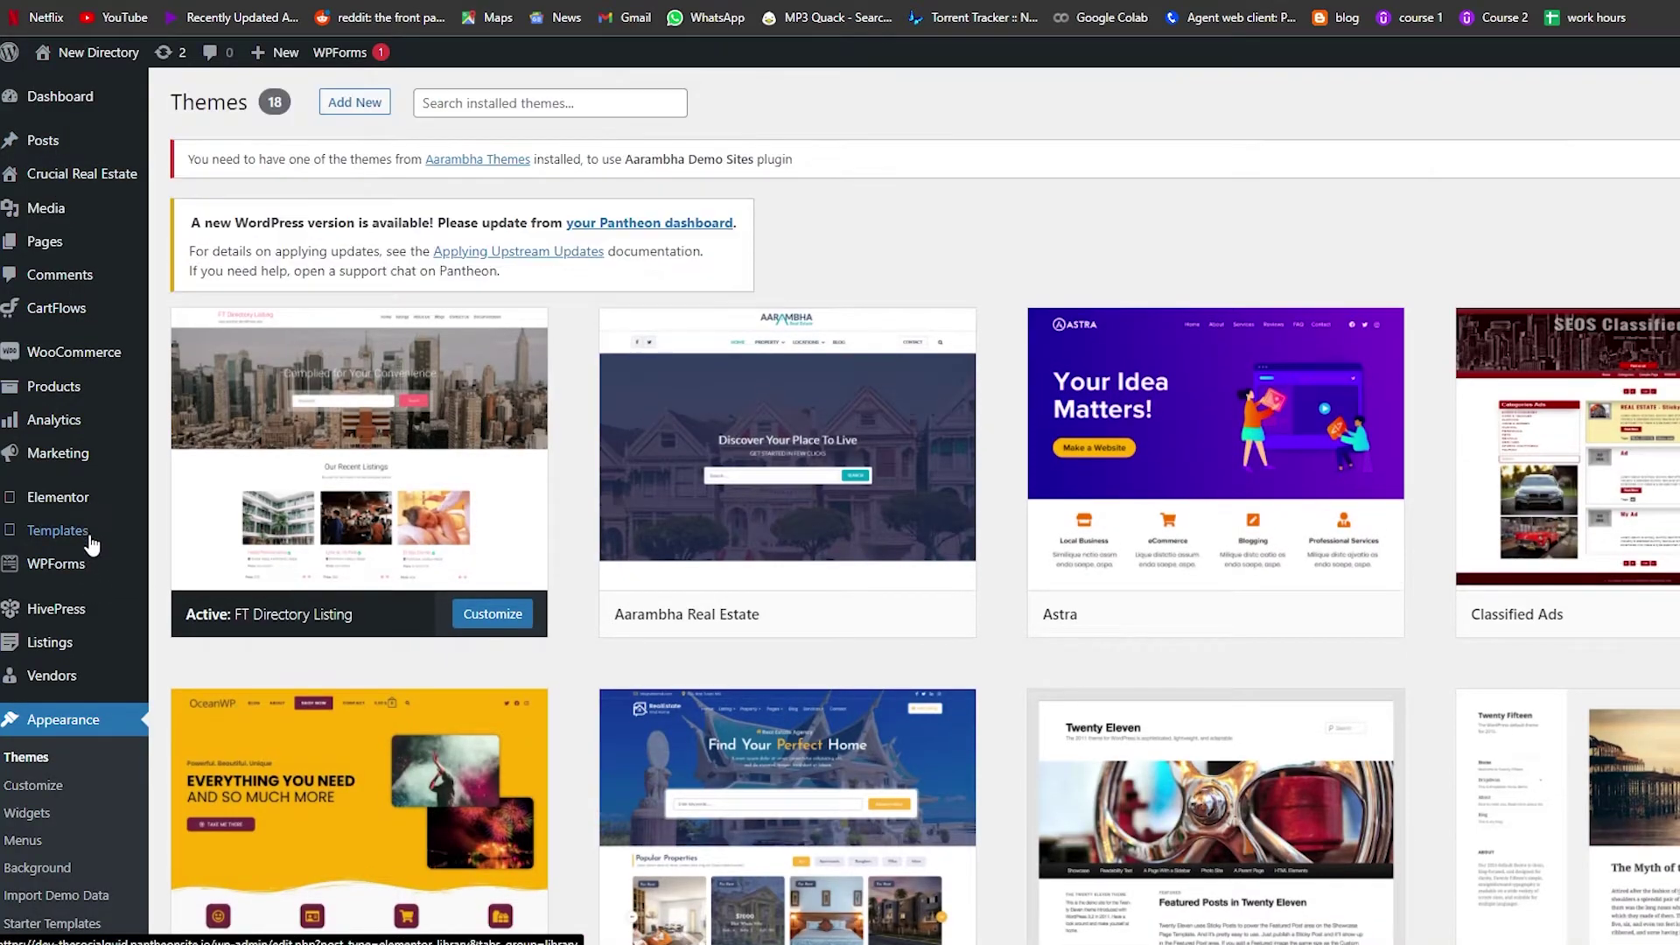
- Look over the HivePress, Listings and Vendors submenus in the admin sidebar
mouse_move(63, 652)
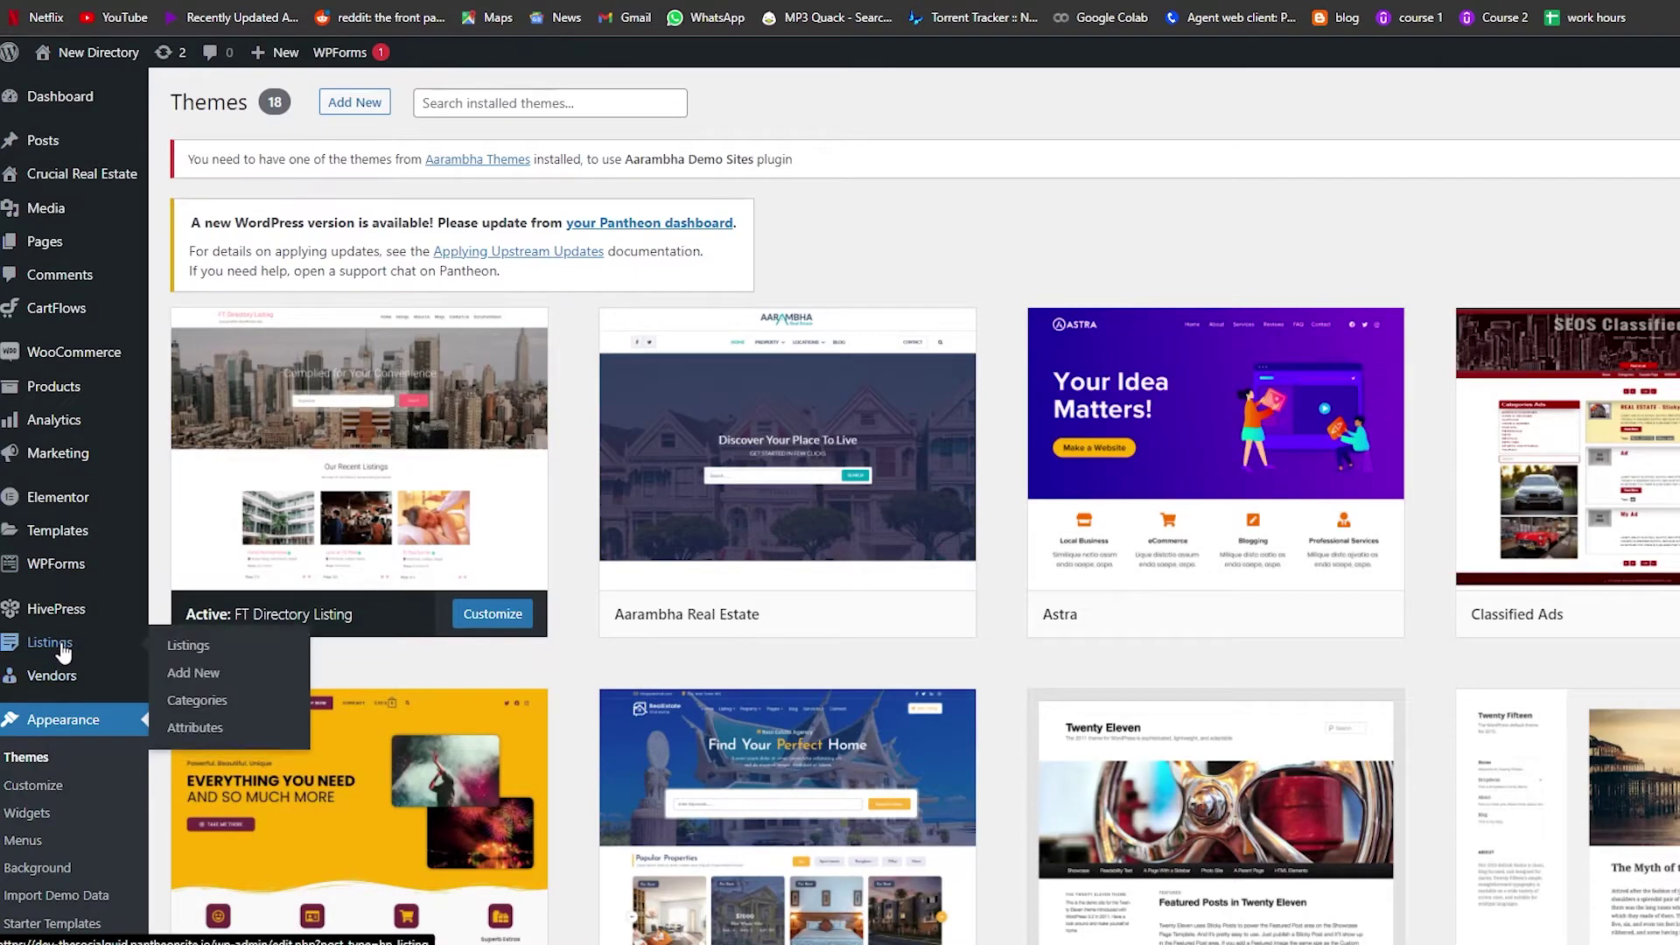
mouse_move(149, 687)
mouse_move(72, 621)
- Start a new listing and scroll through its Settings and Images boxes
click(79, 655)
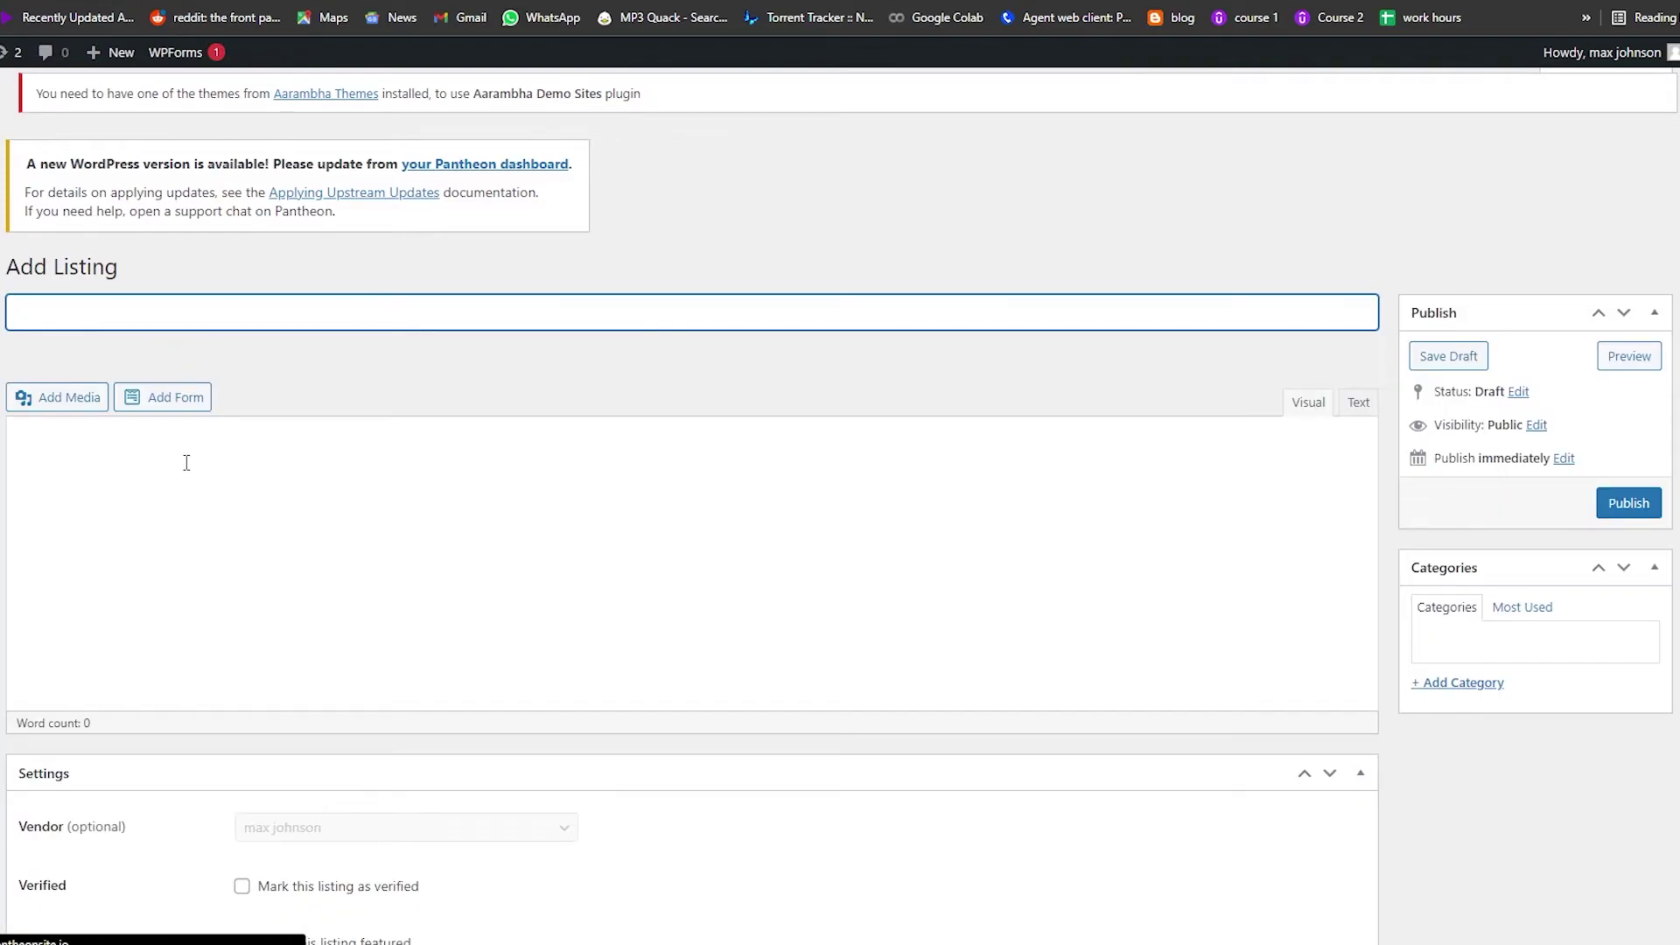
scroll(186, 462, down, 1)
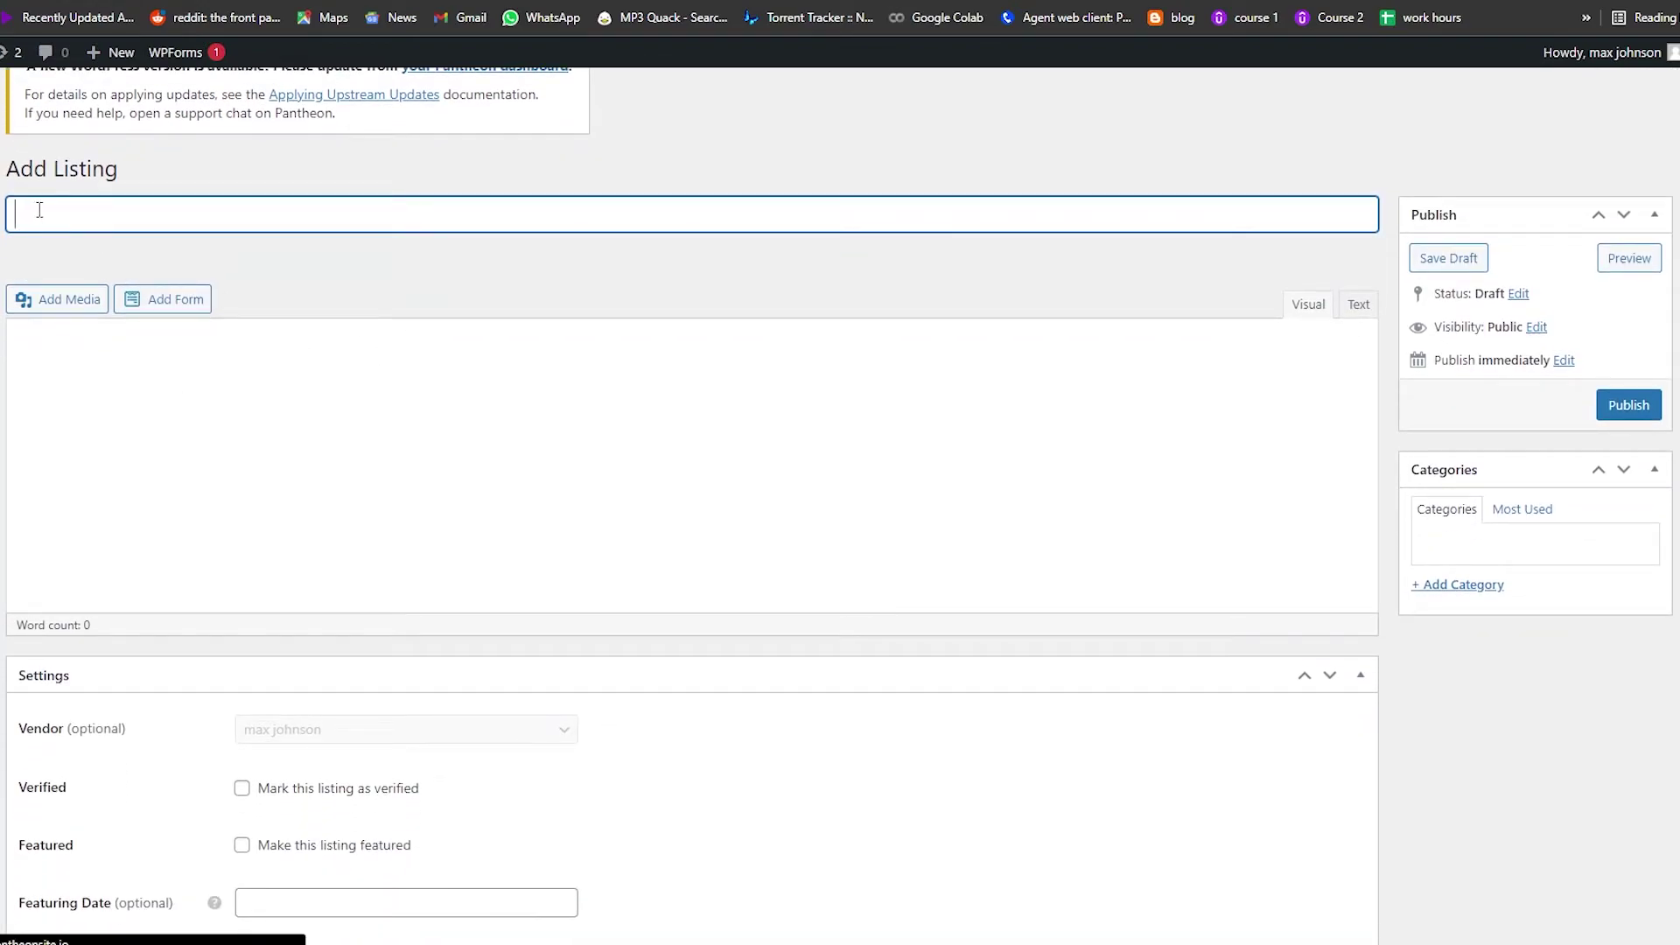
scroll(307, 292, down, 3)
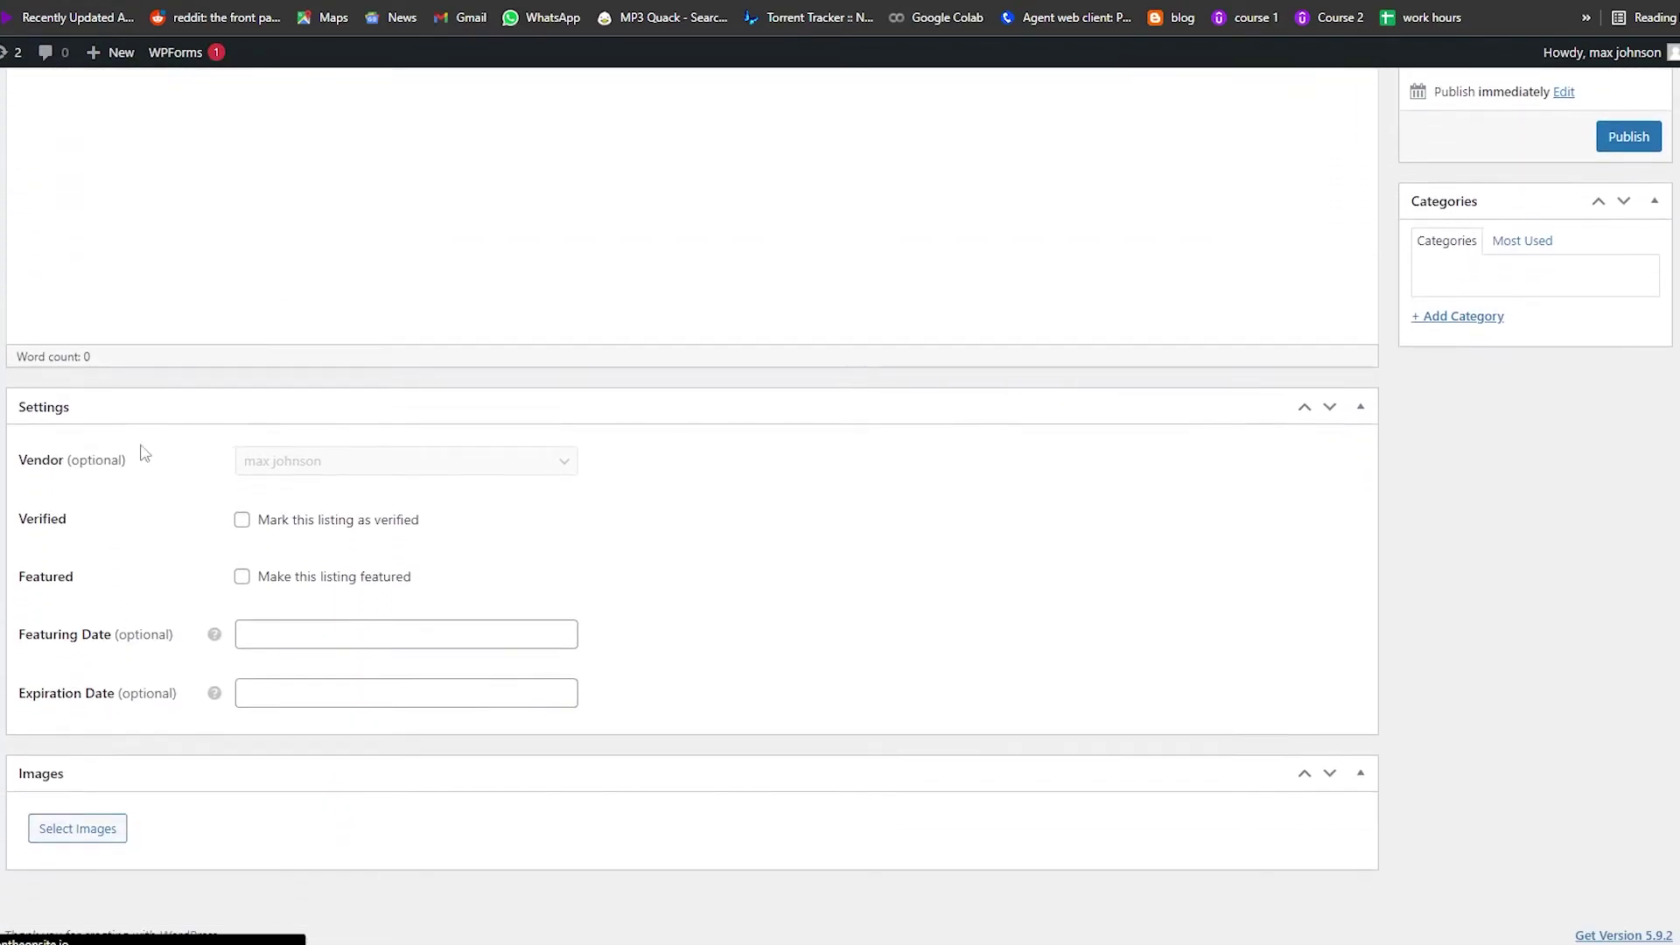
scroll(221, 569, up, 5)
scroll(348, 625, down, 3)
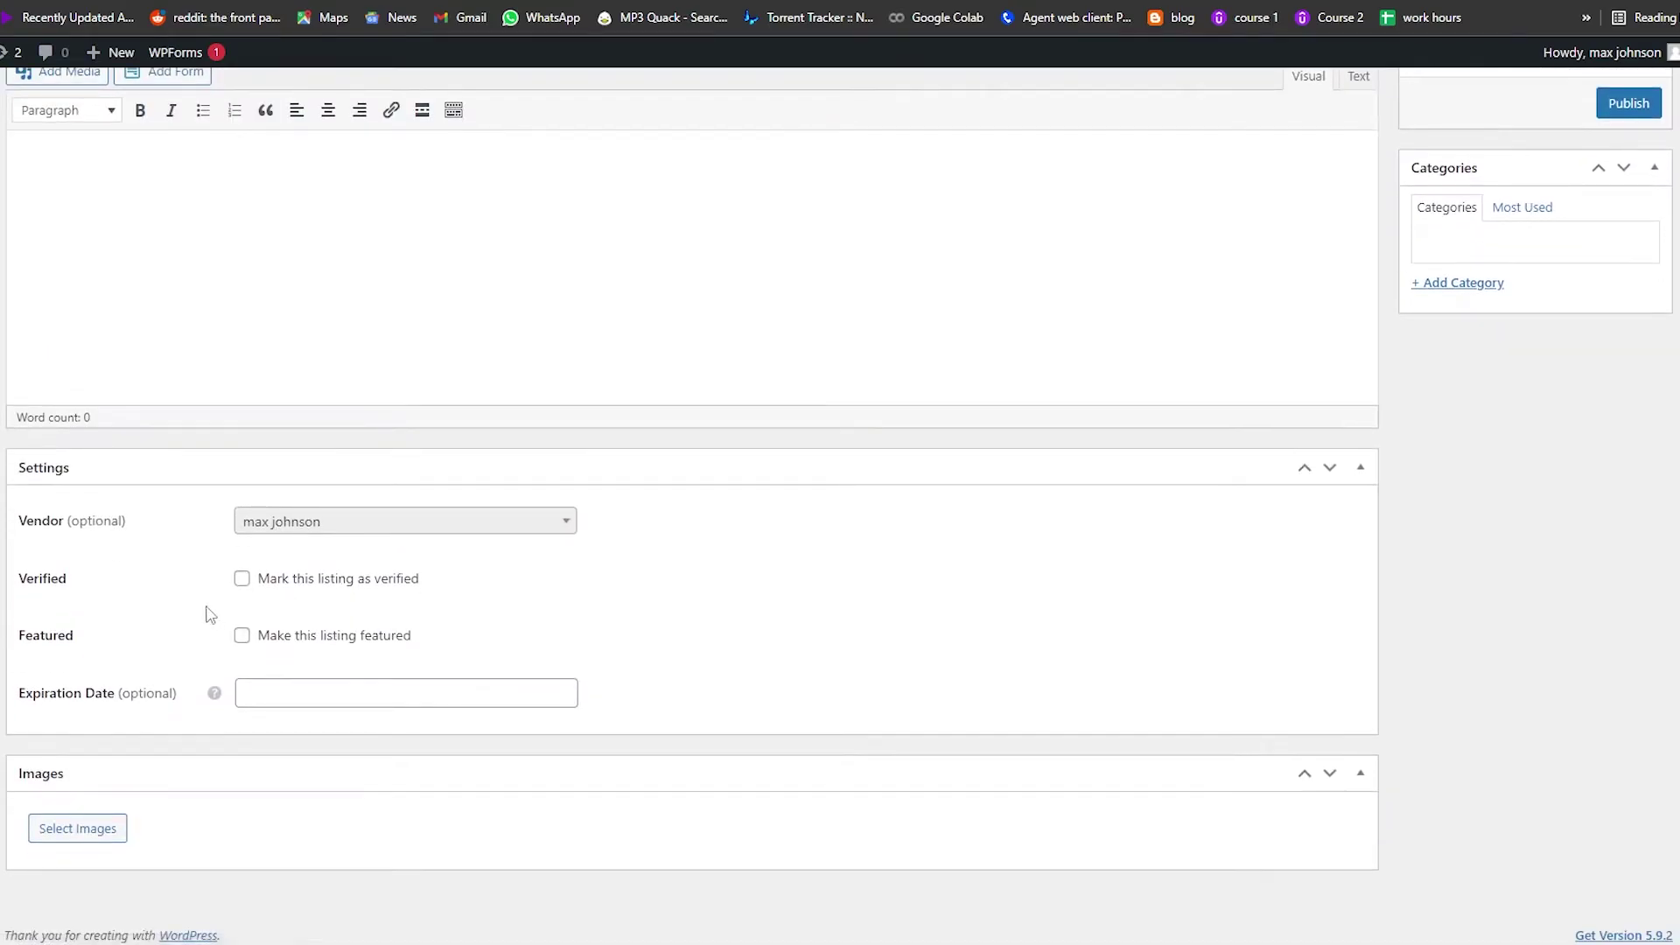
scroll(581, 806, up, 4)
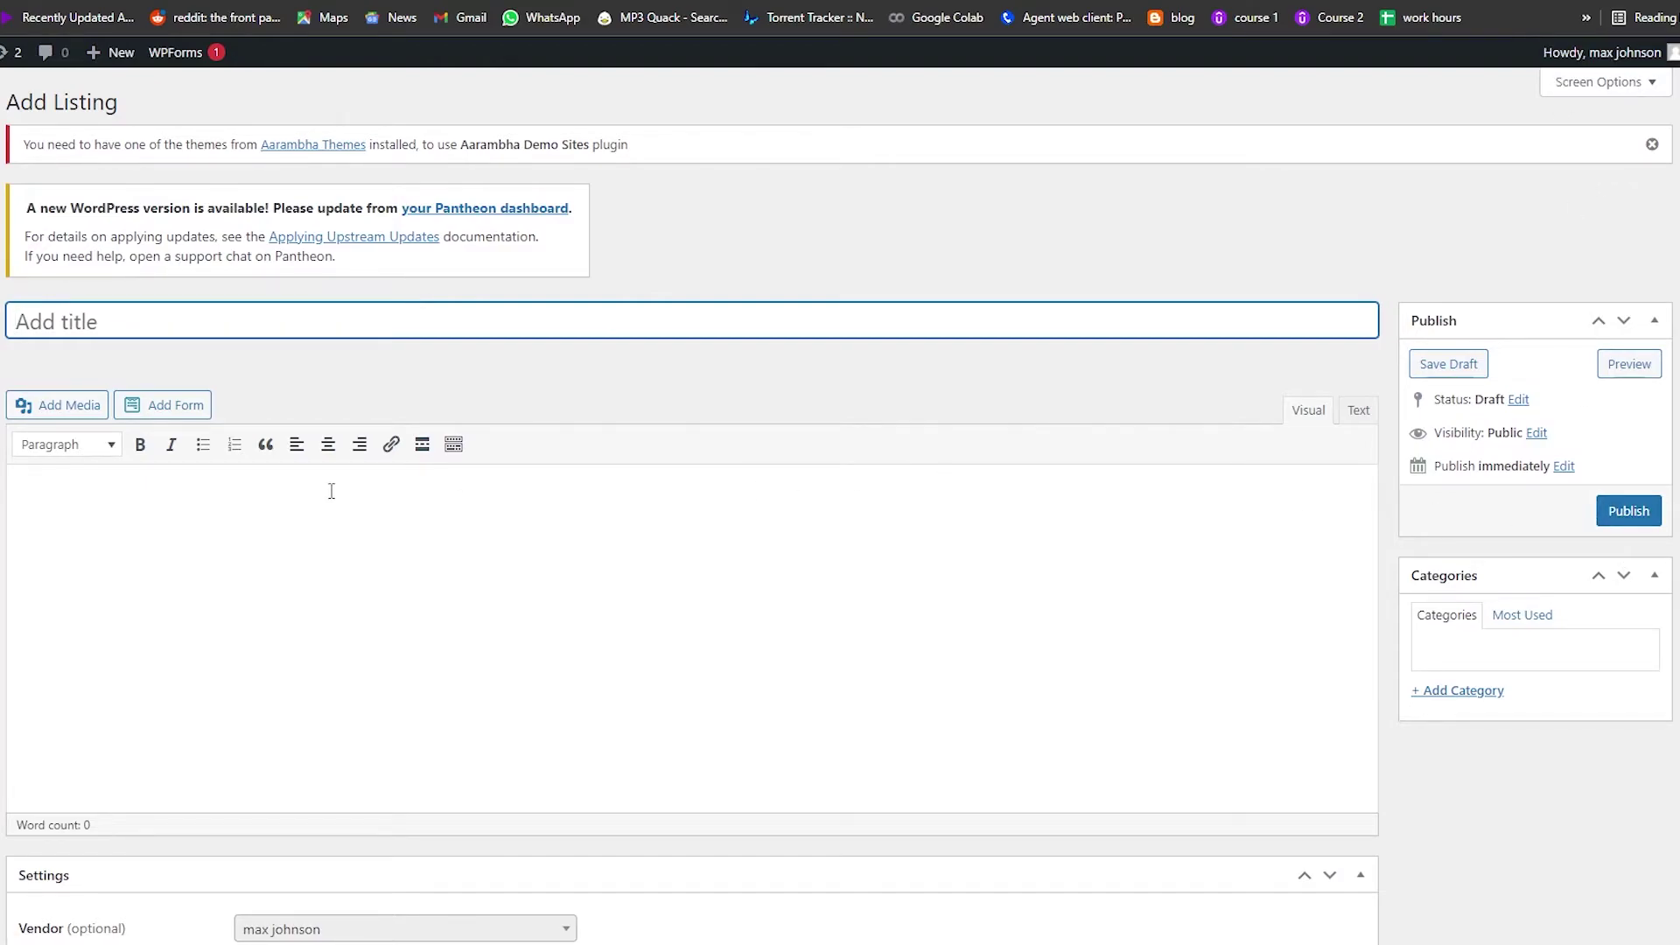
scroll(65, 753, down, 2)
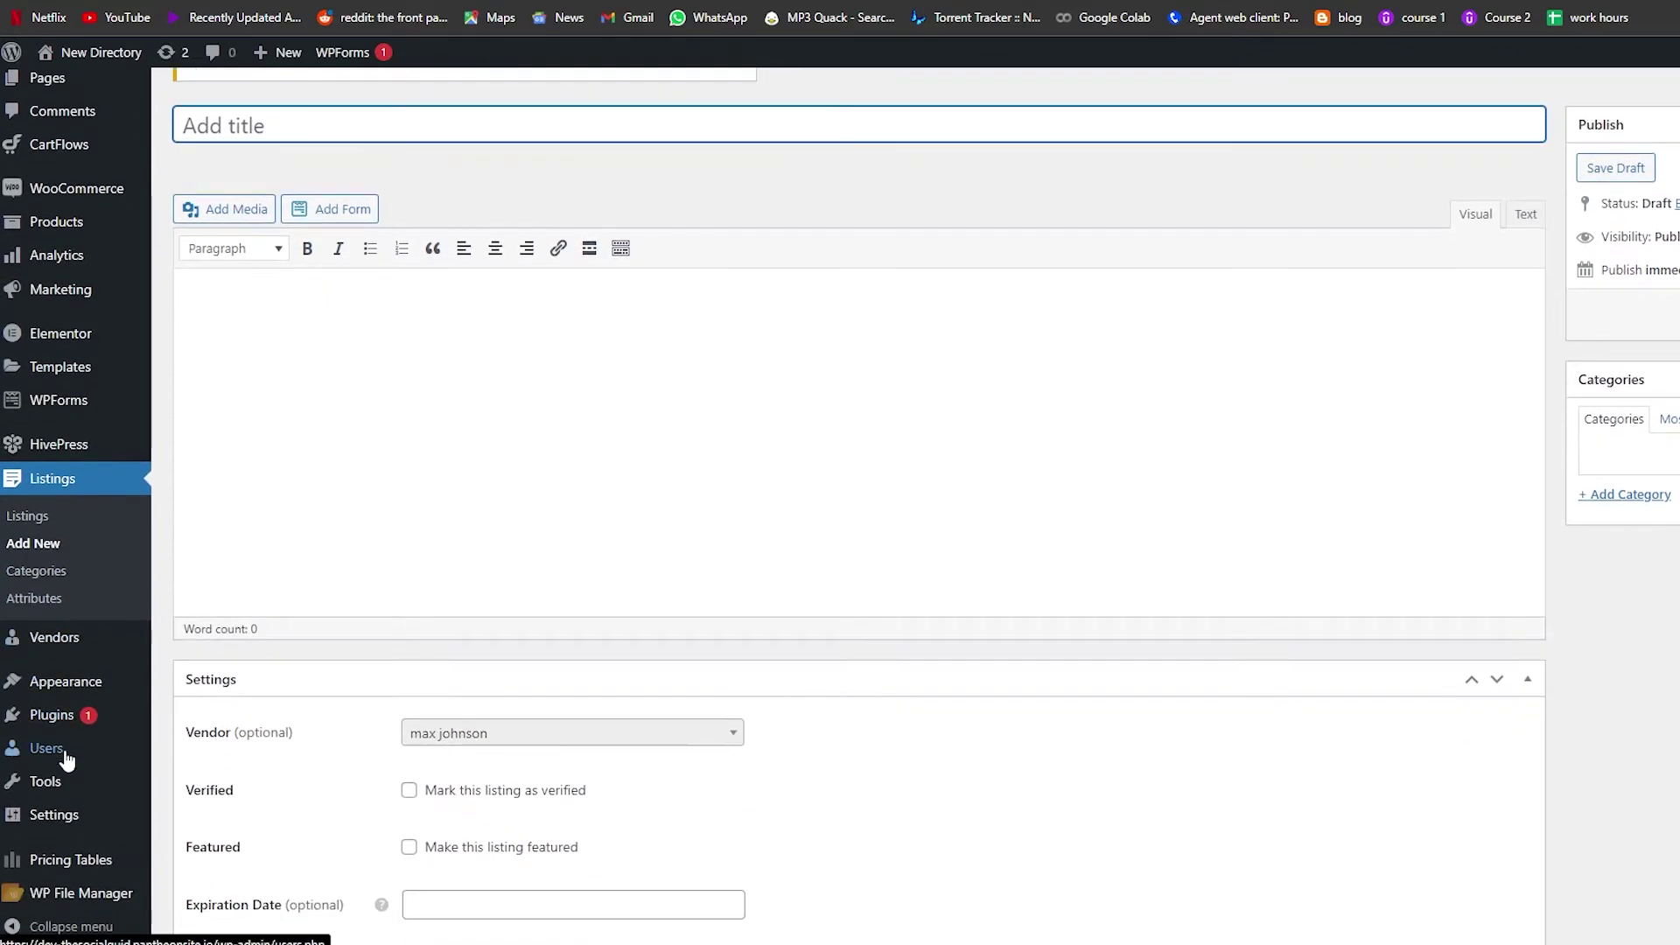
- Confirm the Vendors list is empty and check the Add Vendor User dropdown without changes
click(82, 648)
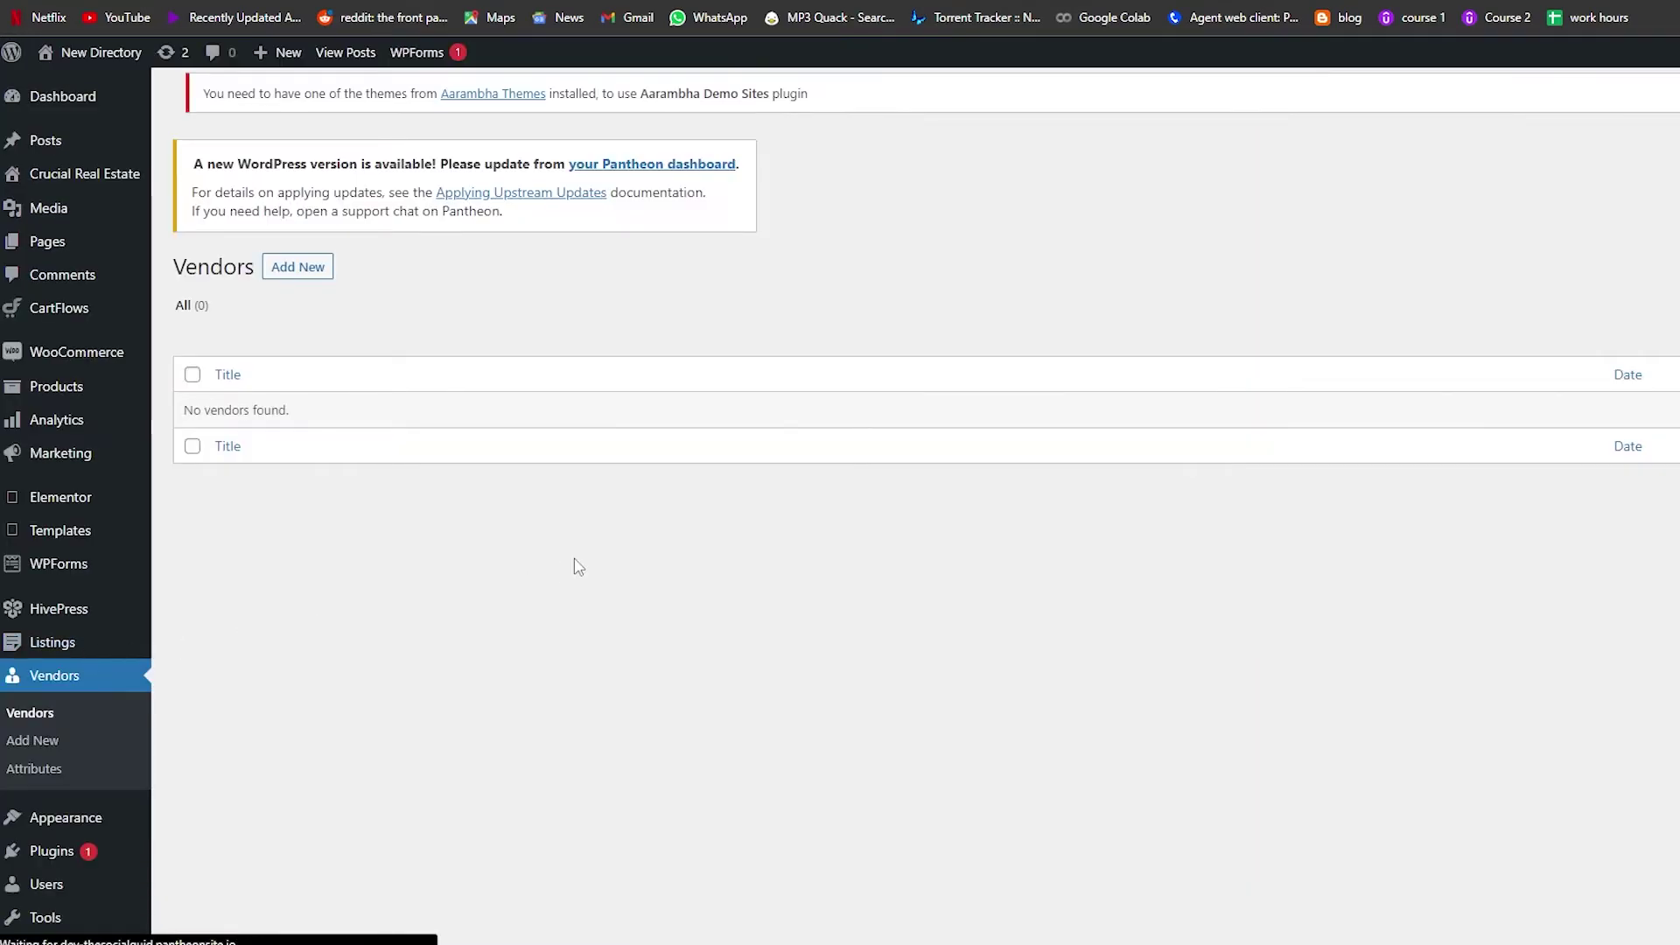
click(127, 269)
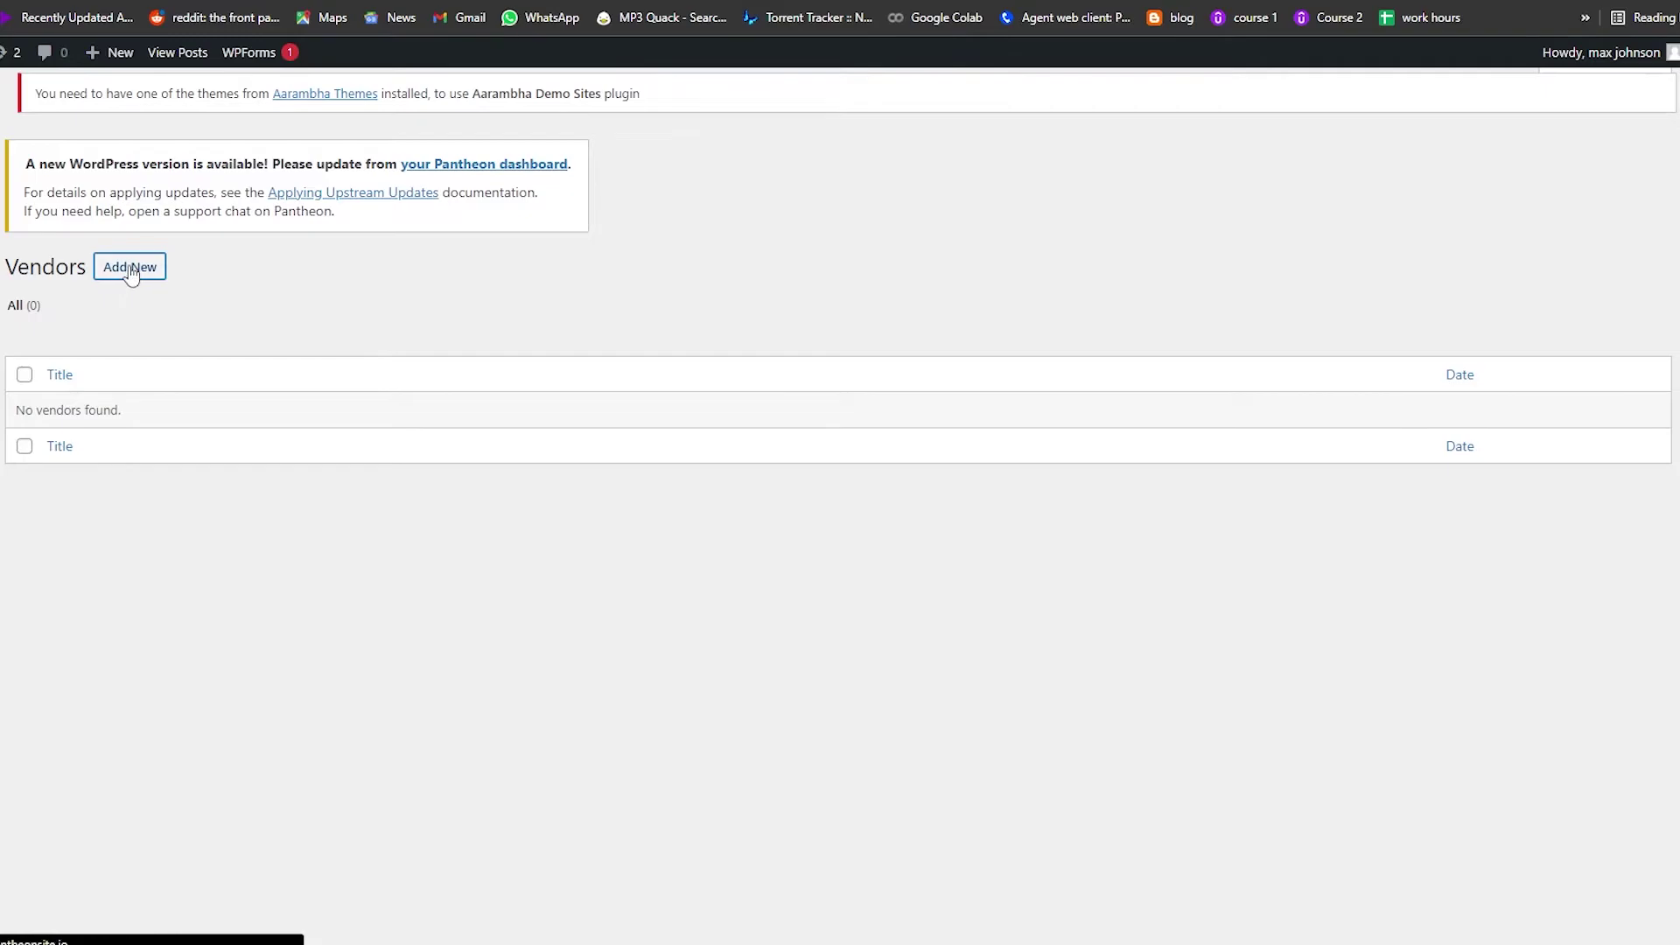
scroll(164, 480, down, 2)
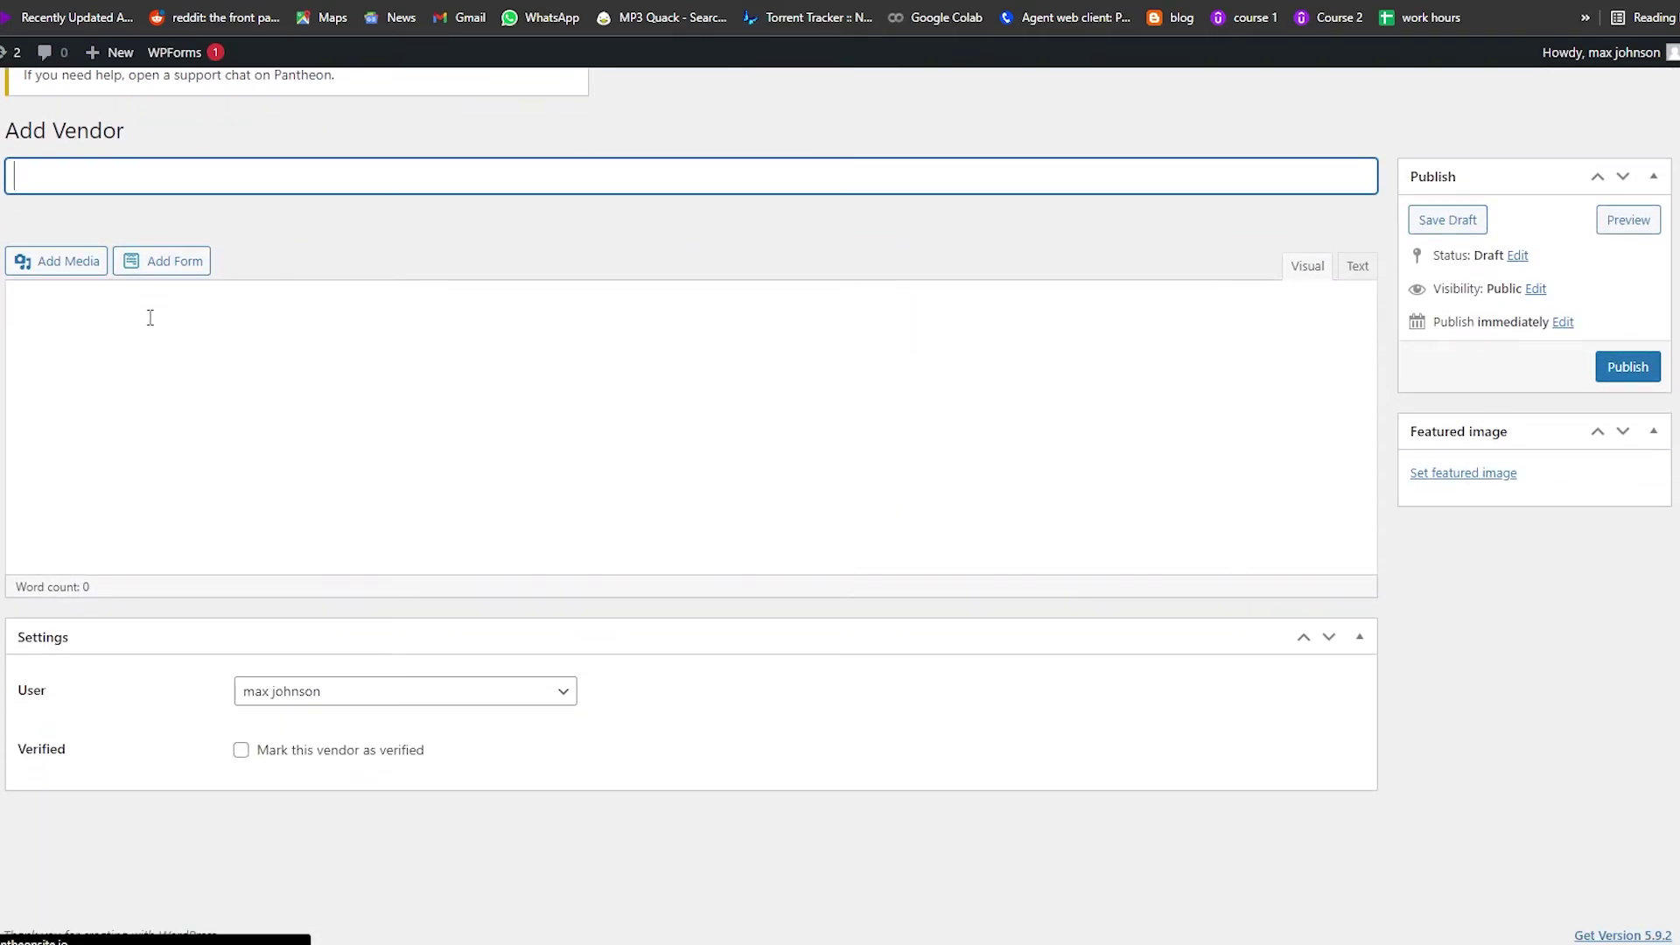
click(326, 691)
click(318, 778)
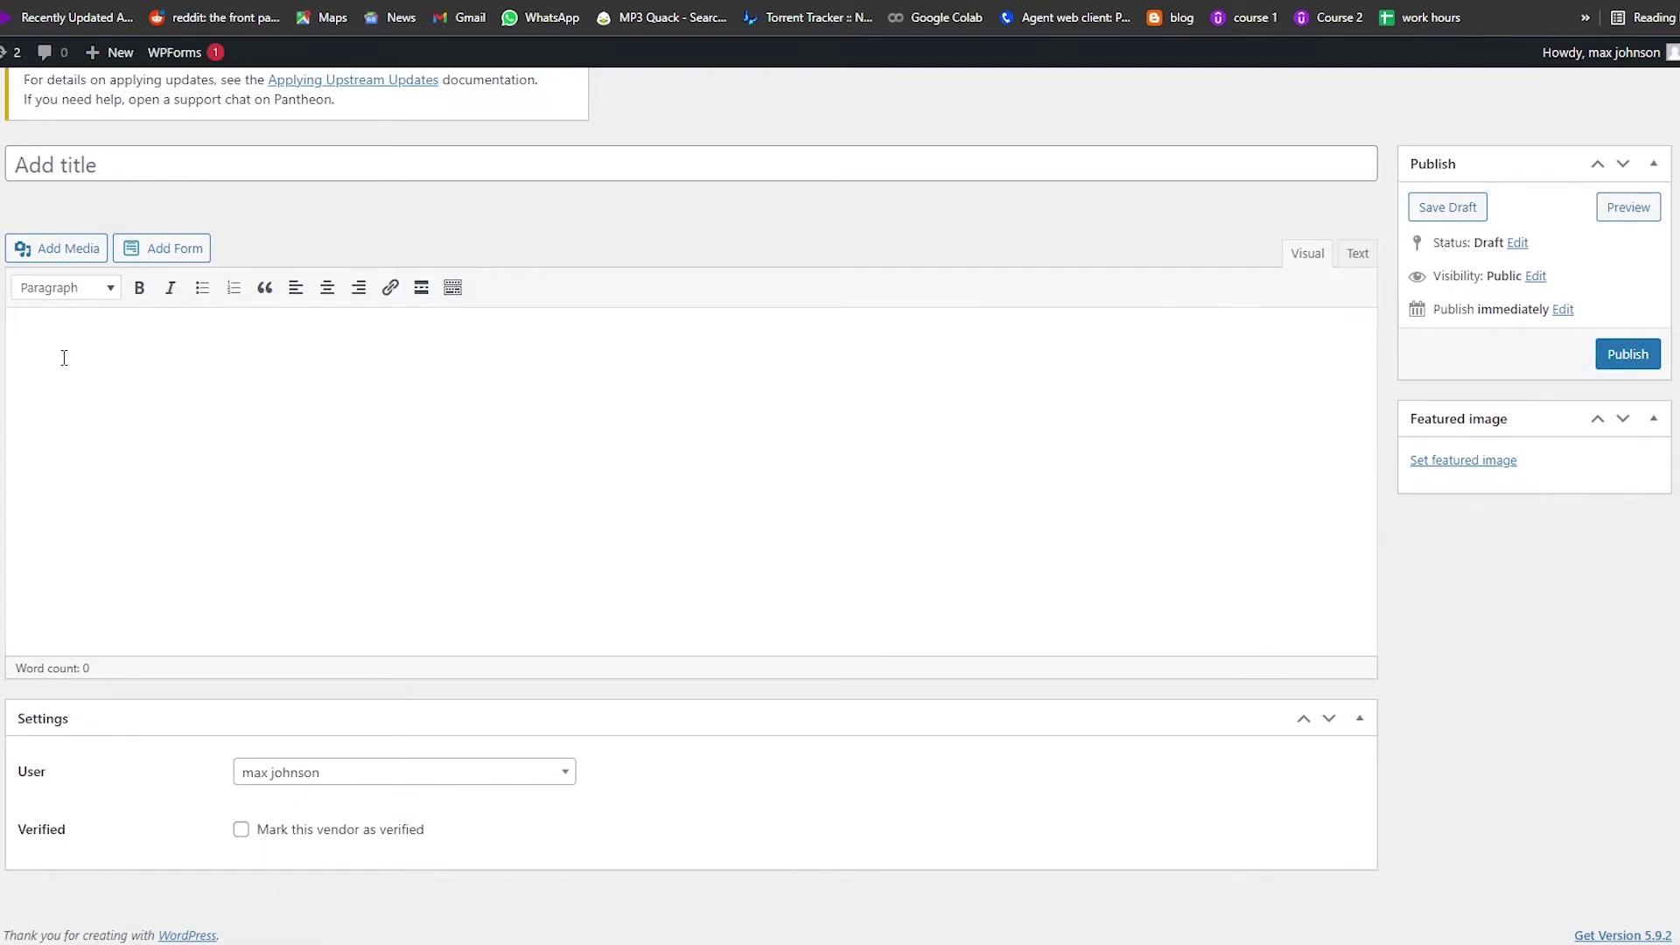
scroll(726, 464, up, 1)
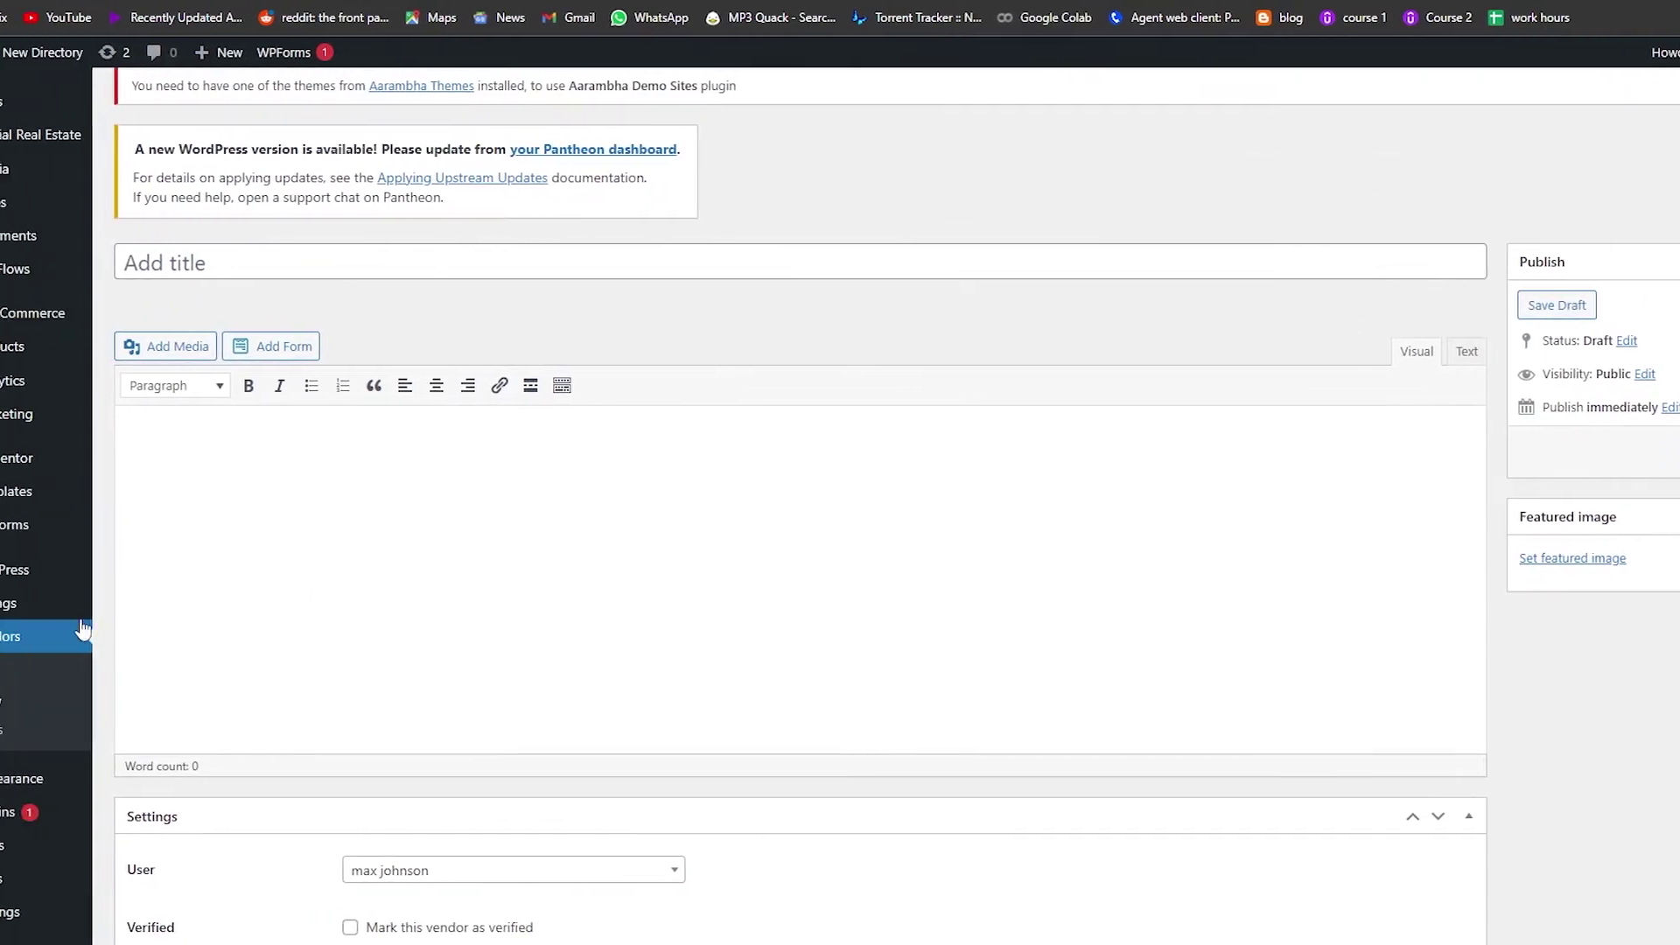
scroll(7, 603, down, 1)
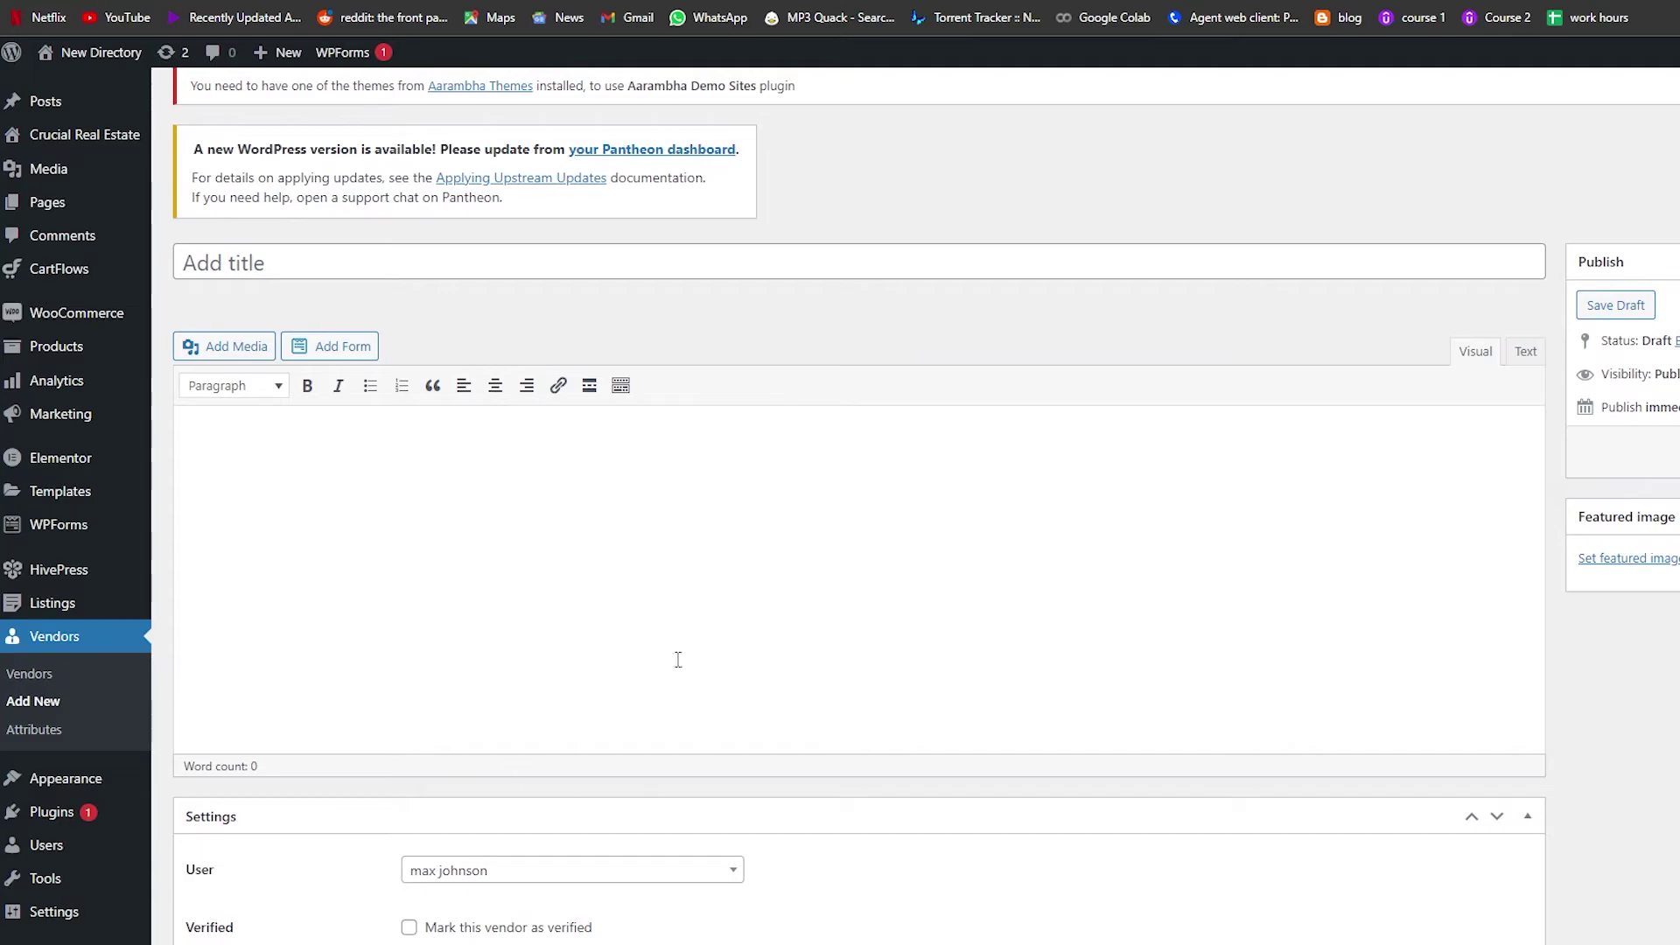
scroll(338, 600, up, 2)
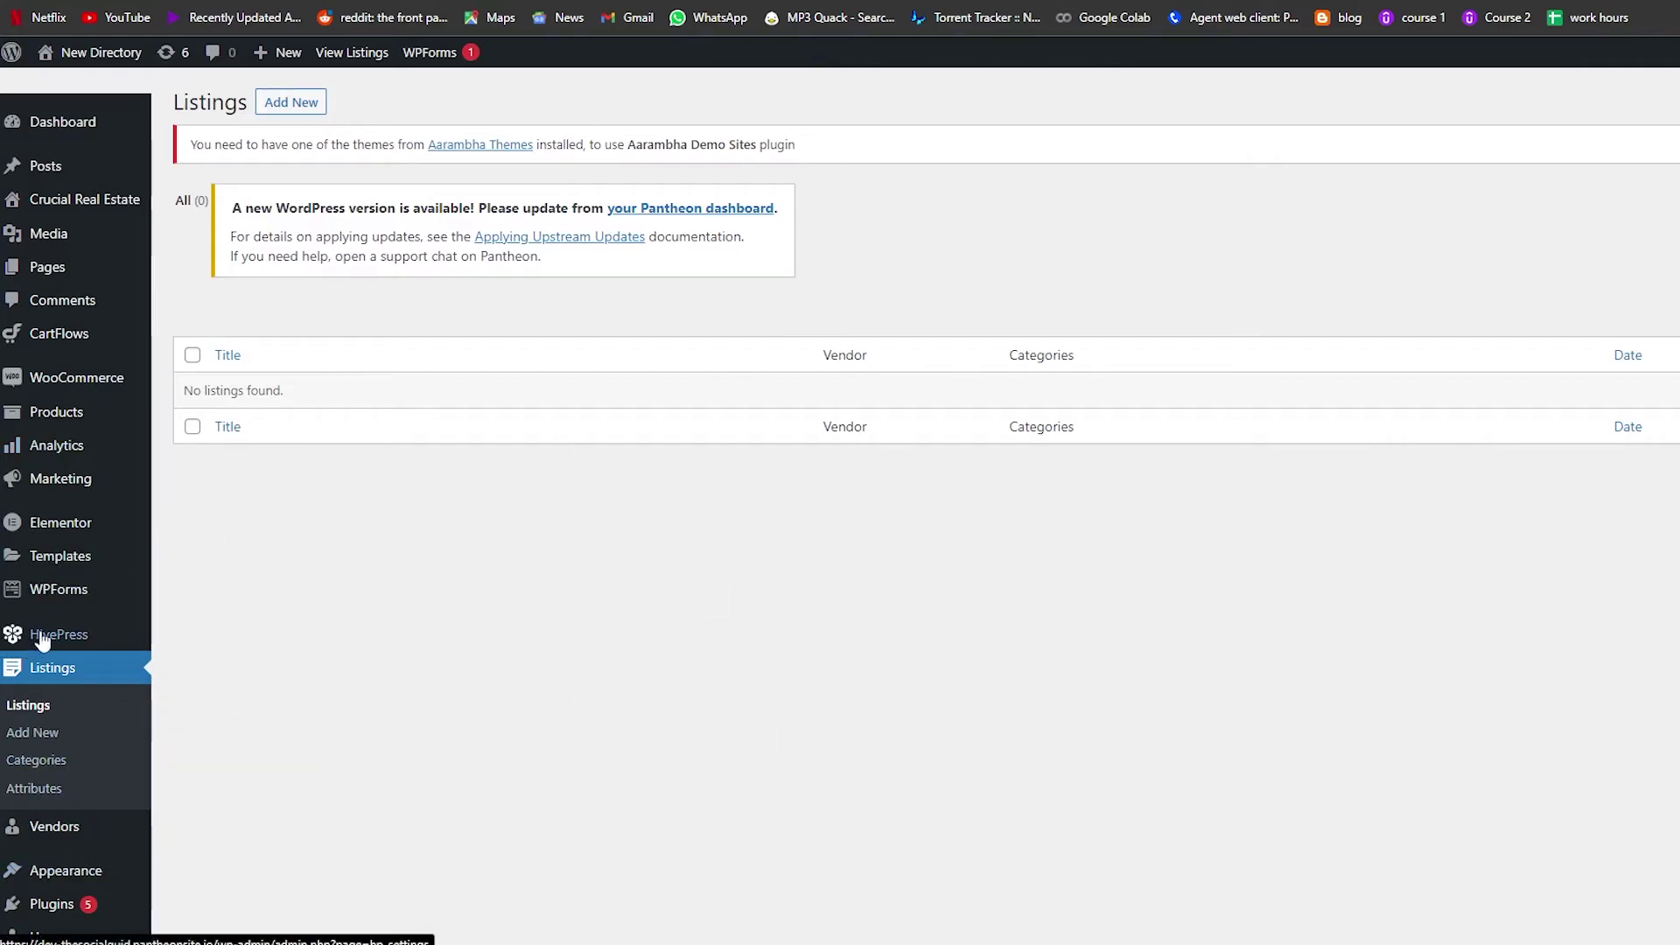
- Go from the installed Plugins page to Add New plugins
scroll(42, 641, down, 2)
mouse_move(88, 711)
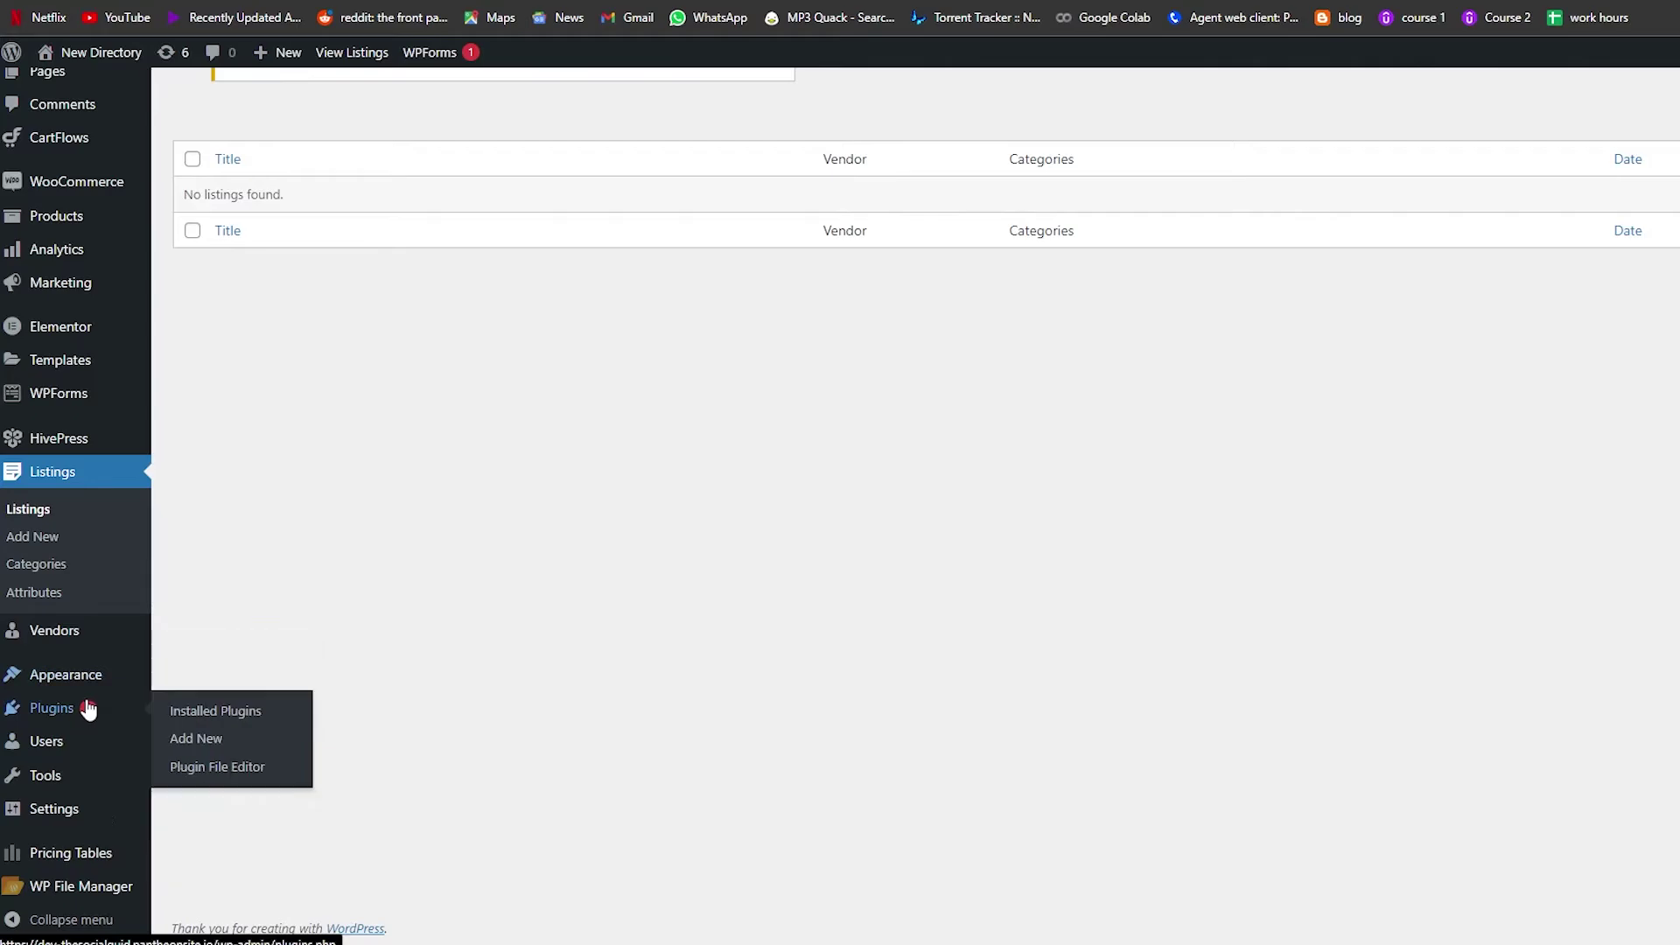
click(73, 723)
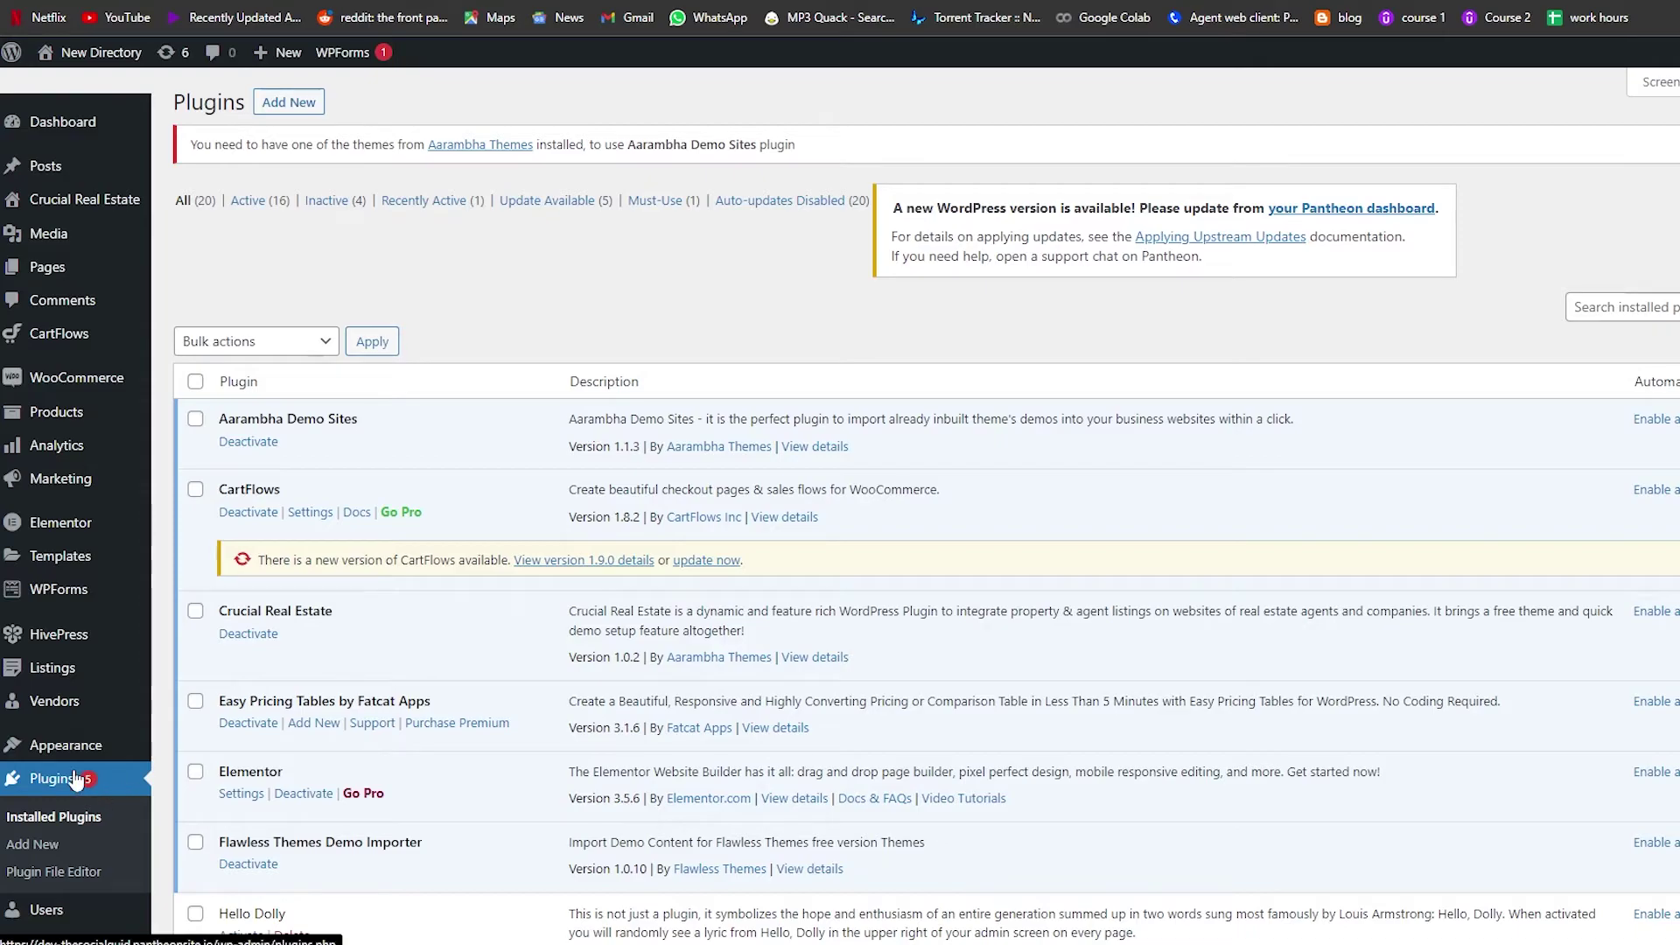
click(44, 850)
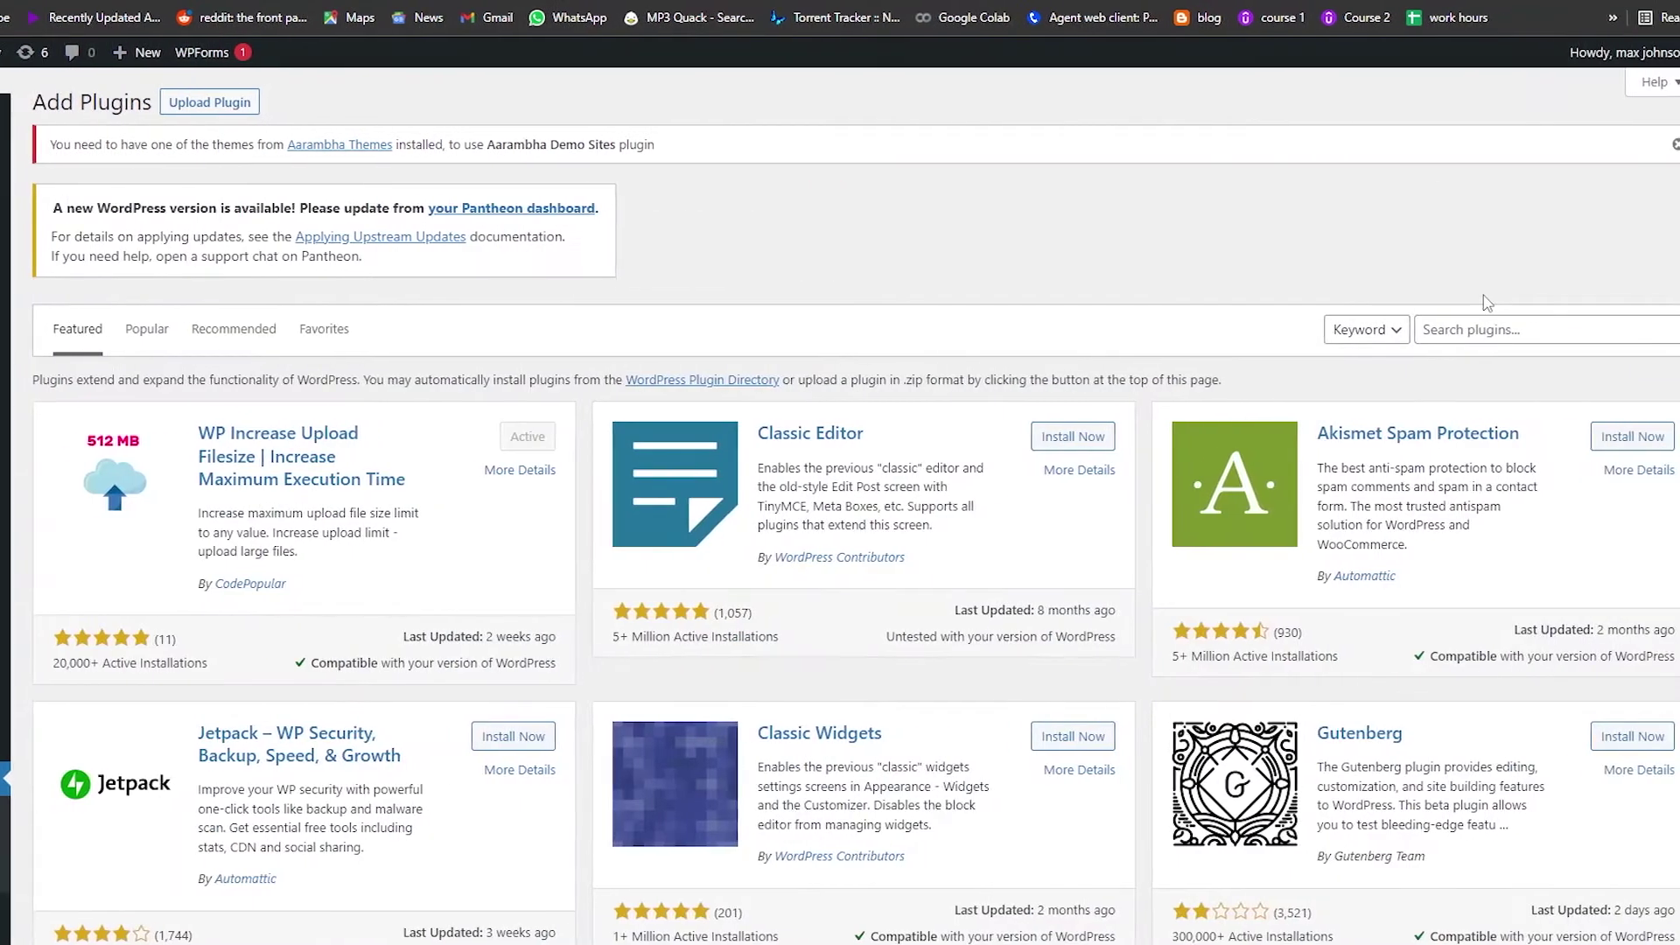
- Search plugins for 'listing' and find HivePress marked Active among the results
click(1505, 327)
text(li)
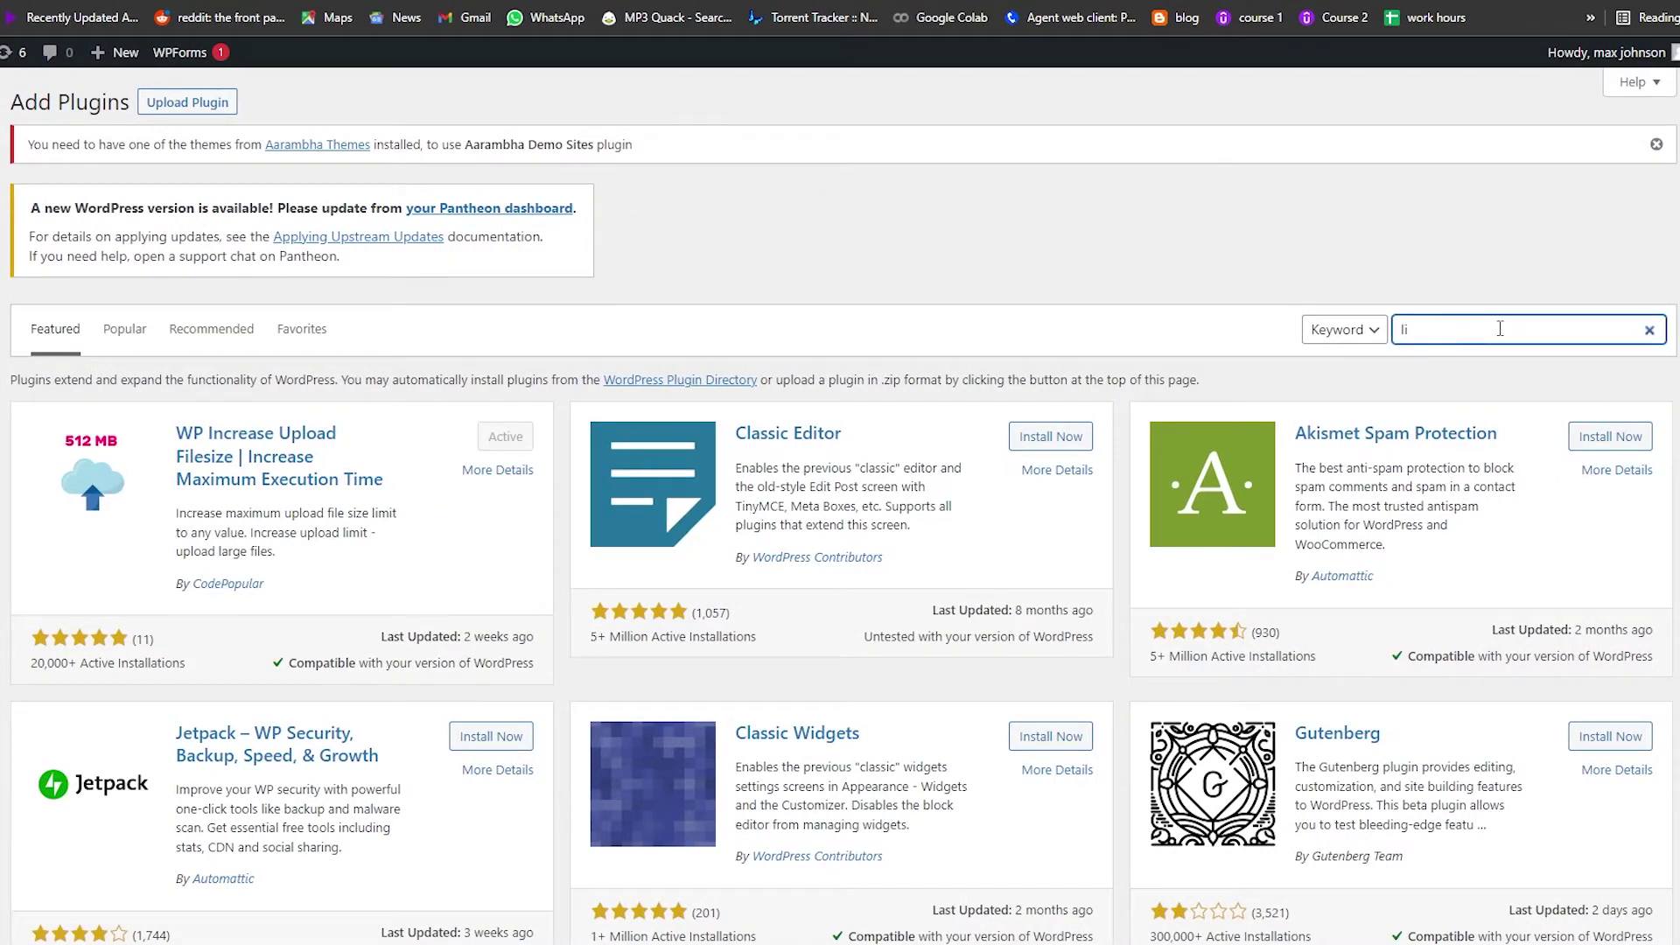
text(sting)
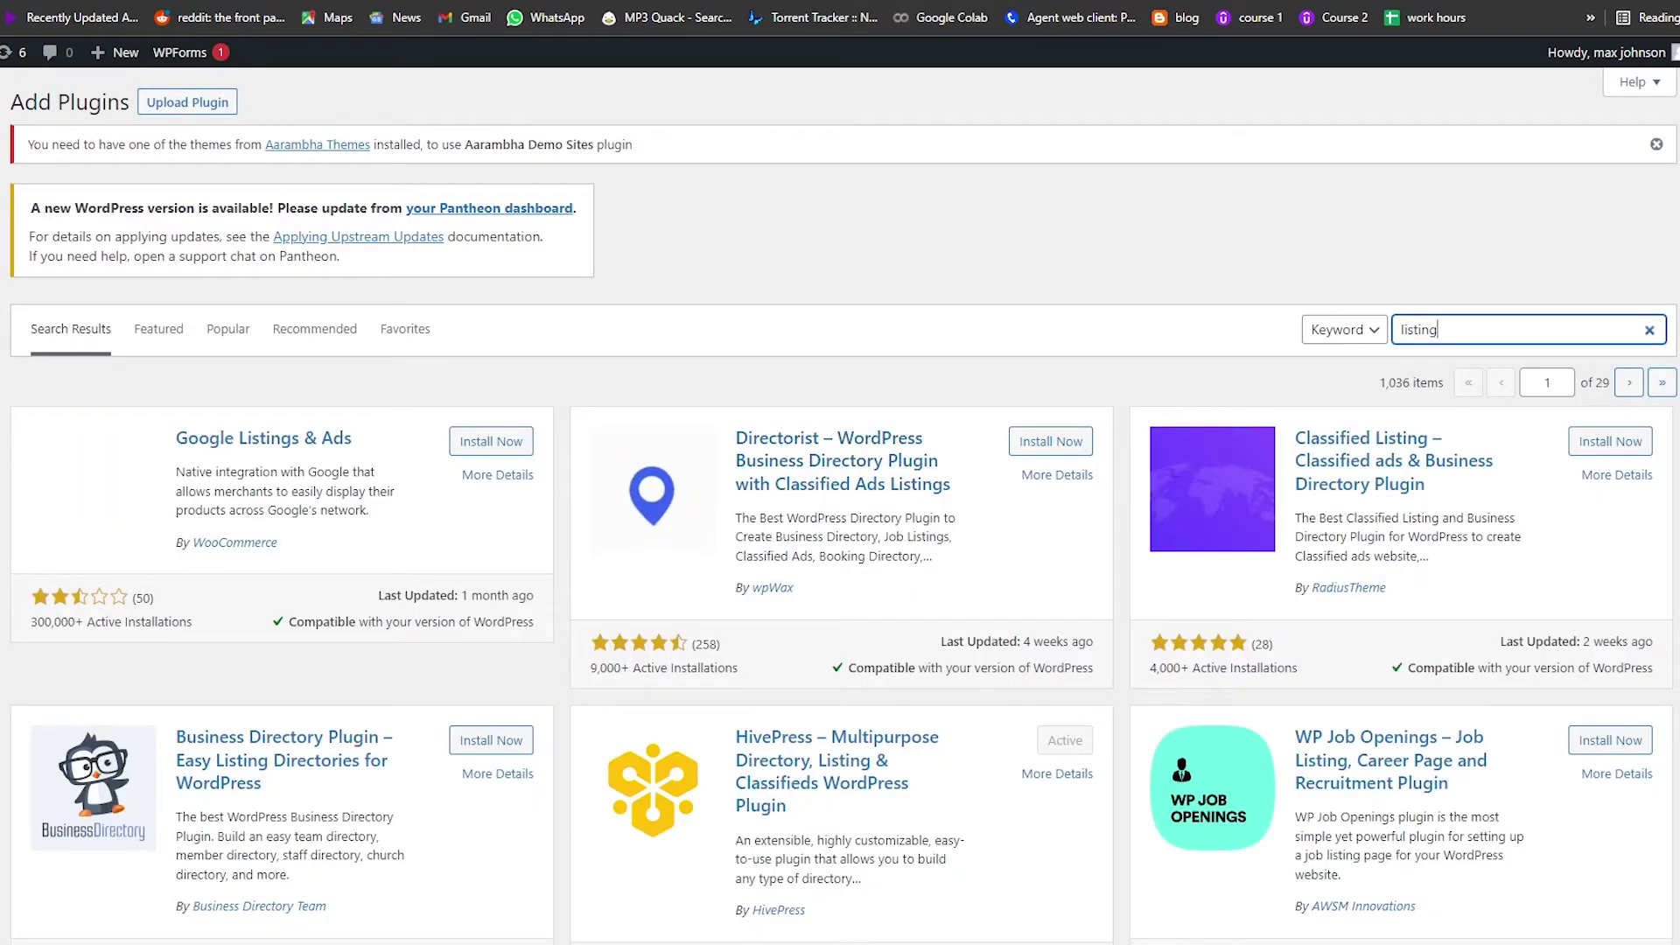
scroll(538, 454, down, 5)
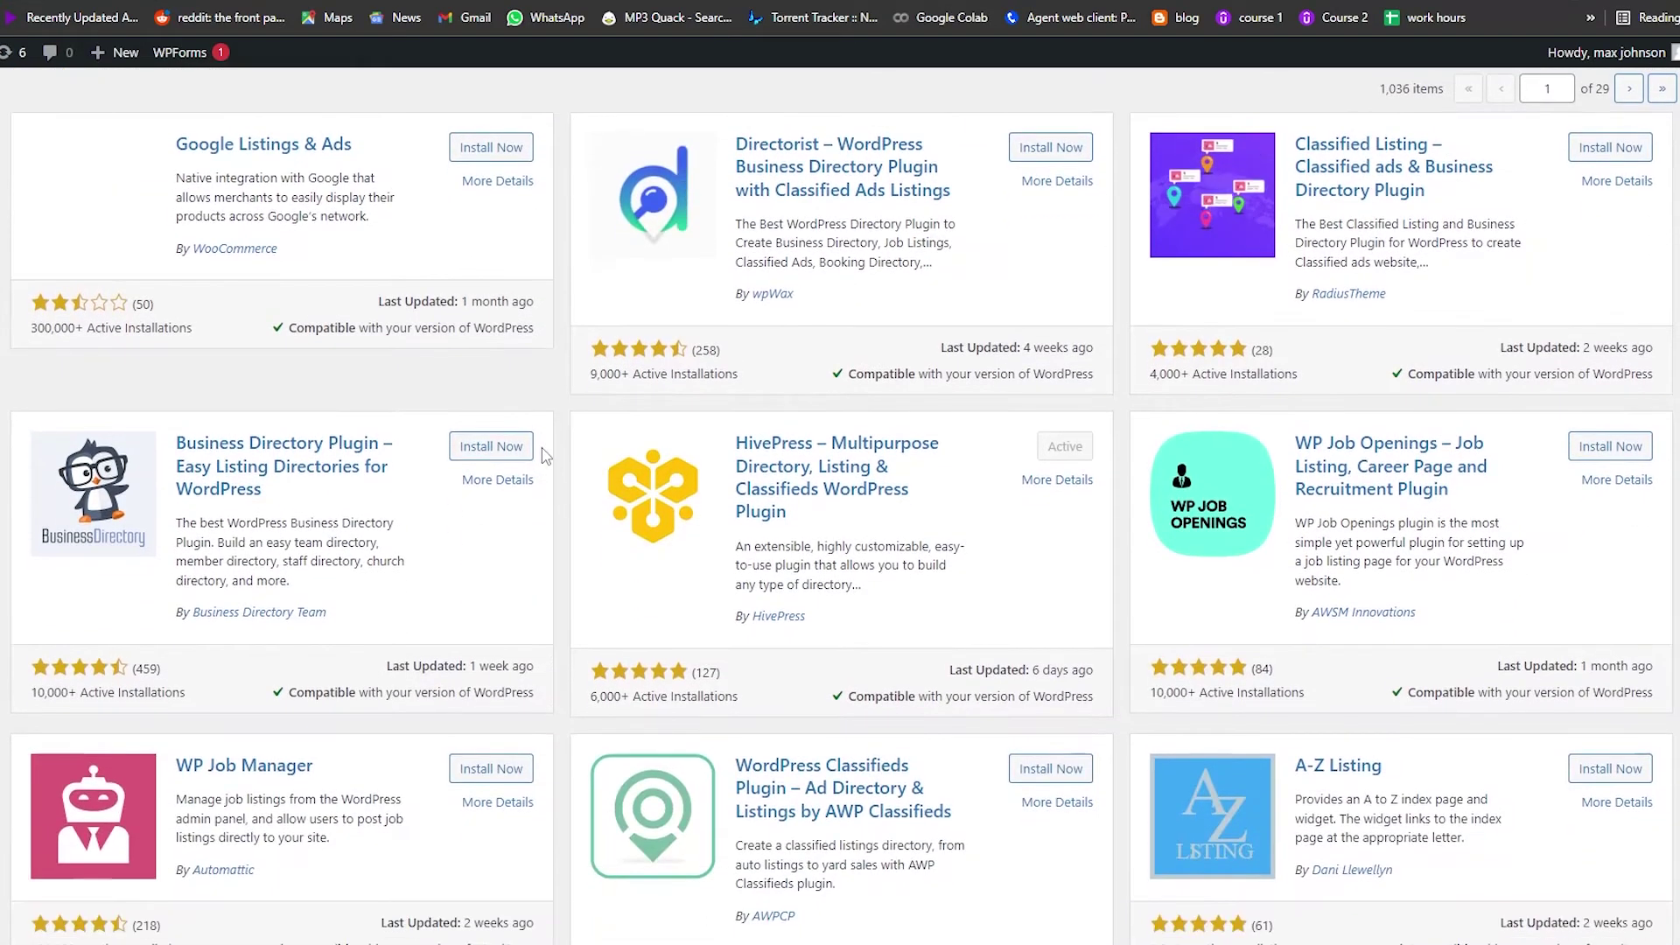
scroll(544, 446, up, 2)
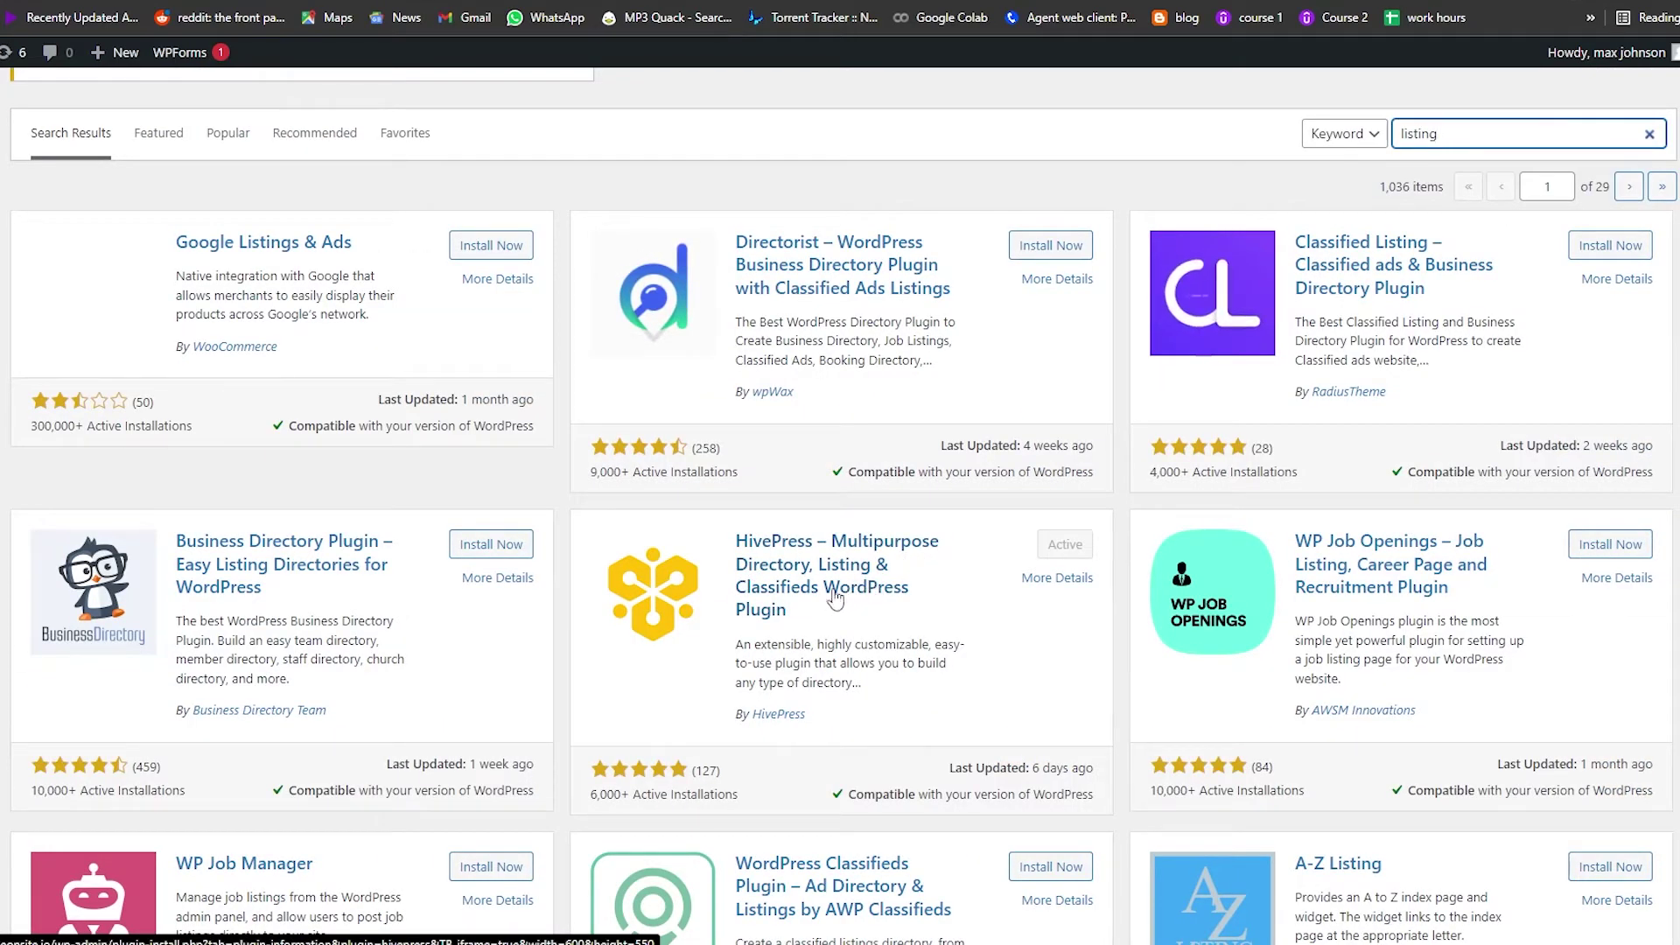
scroll(920, 628, up, 2)
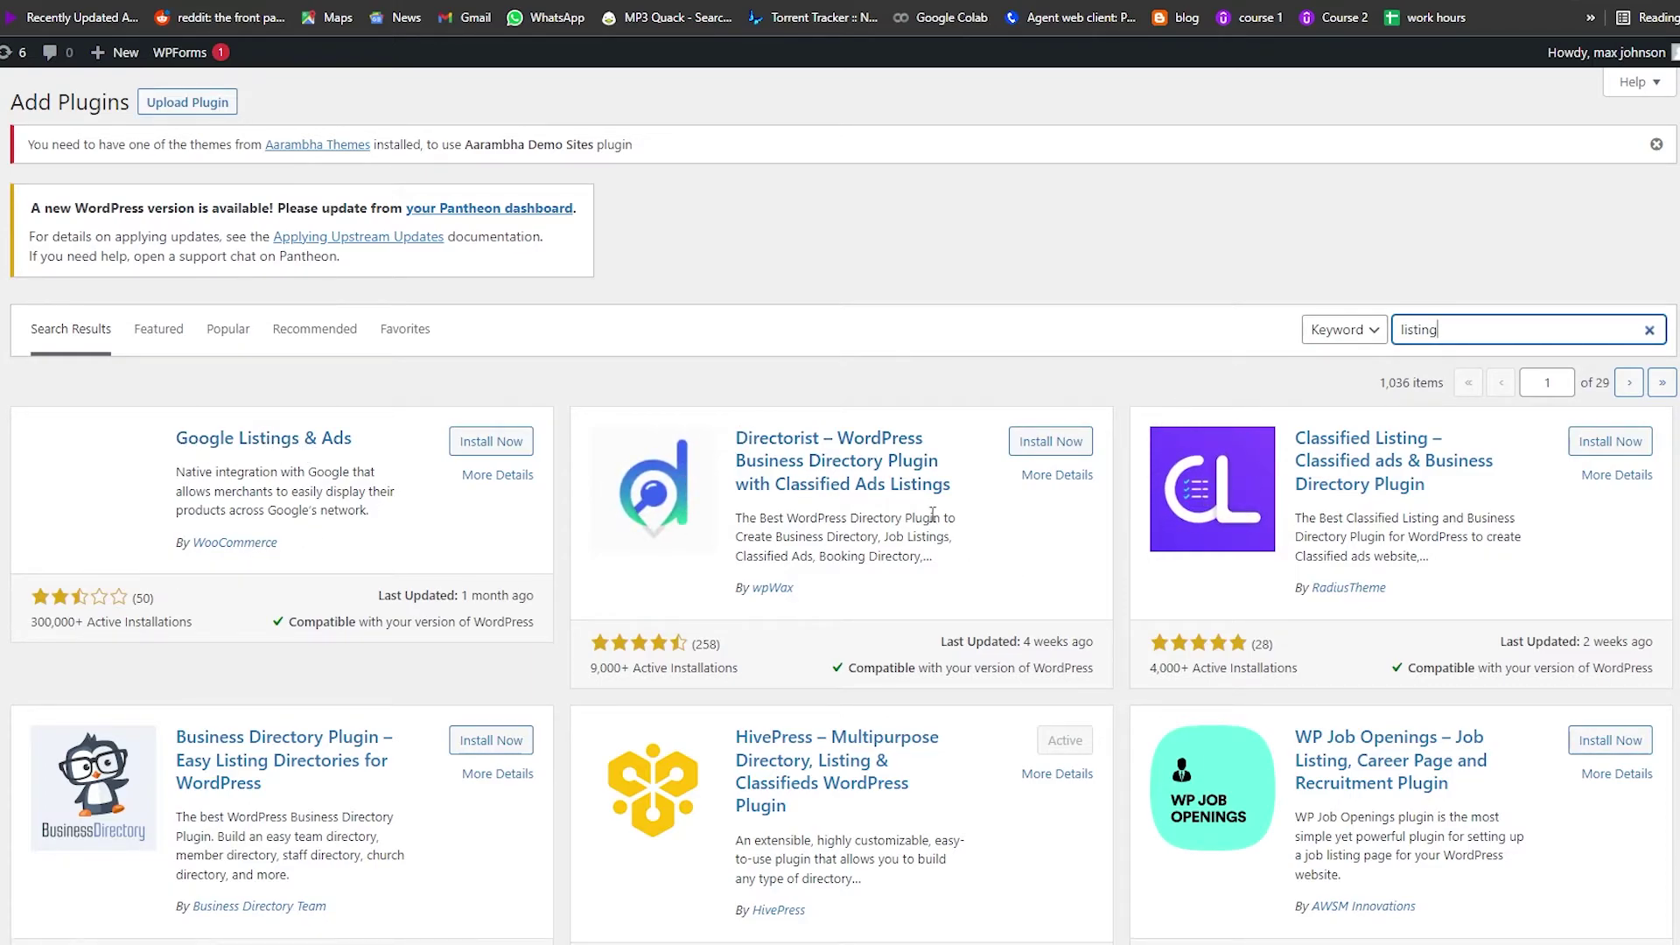
scroll(1269, 494, down, 3)
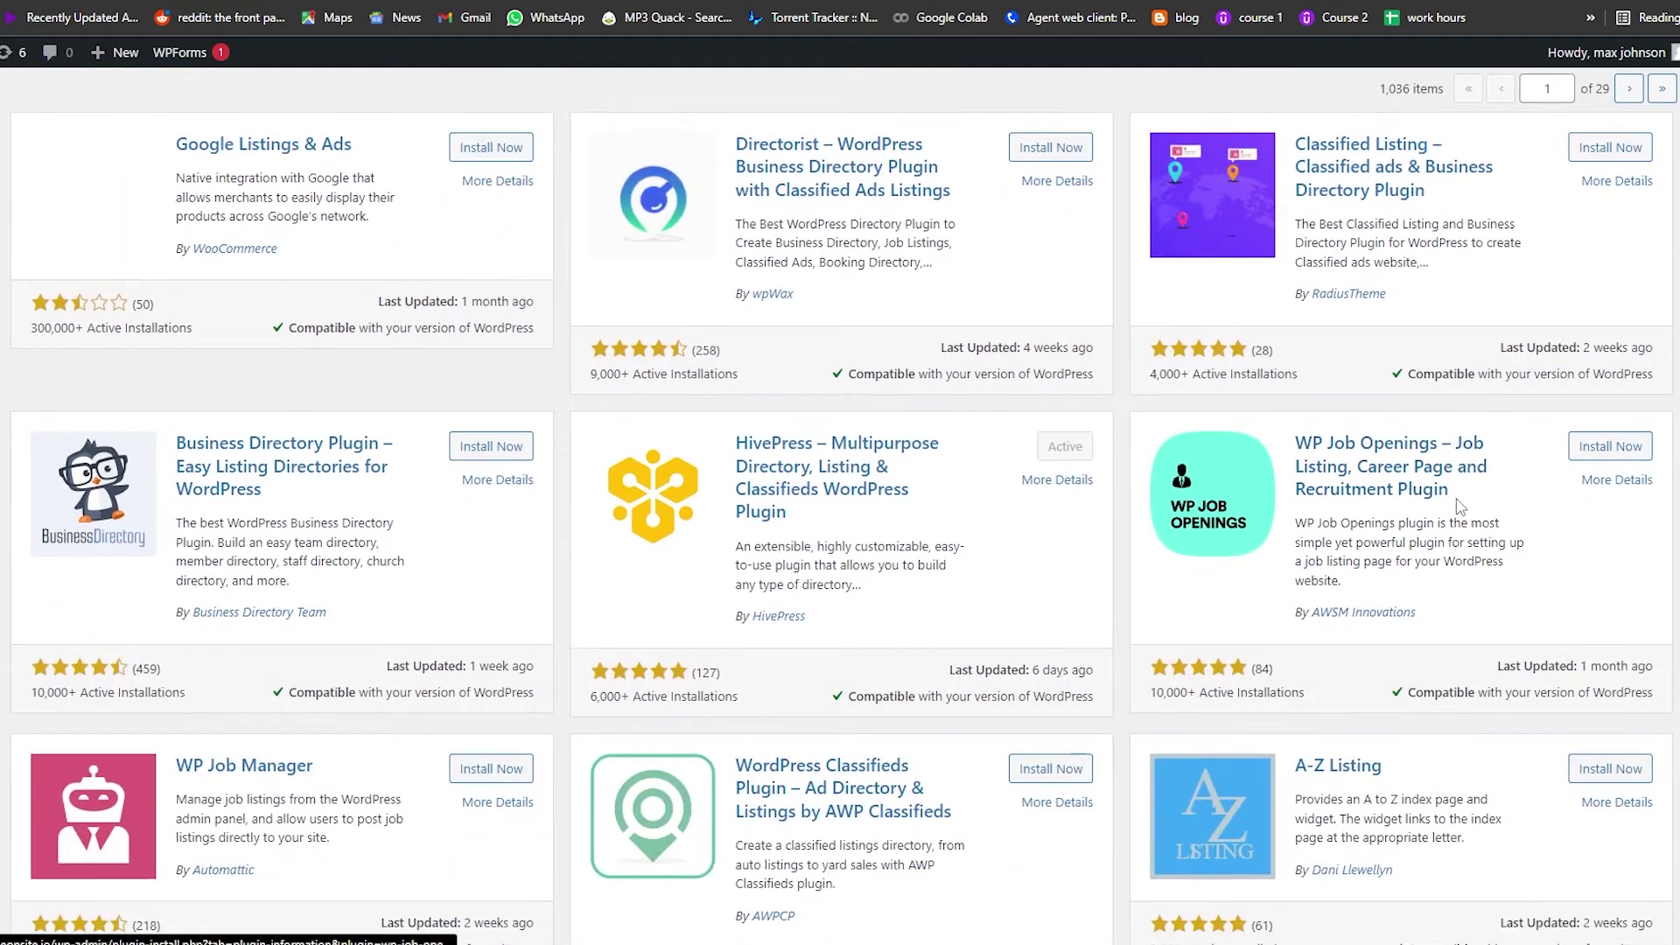
scroll(472, 517, down, 1)
scroll(363, 602, up, 2)
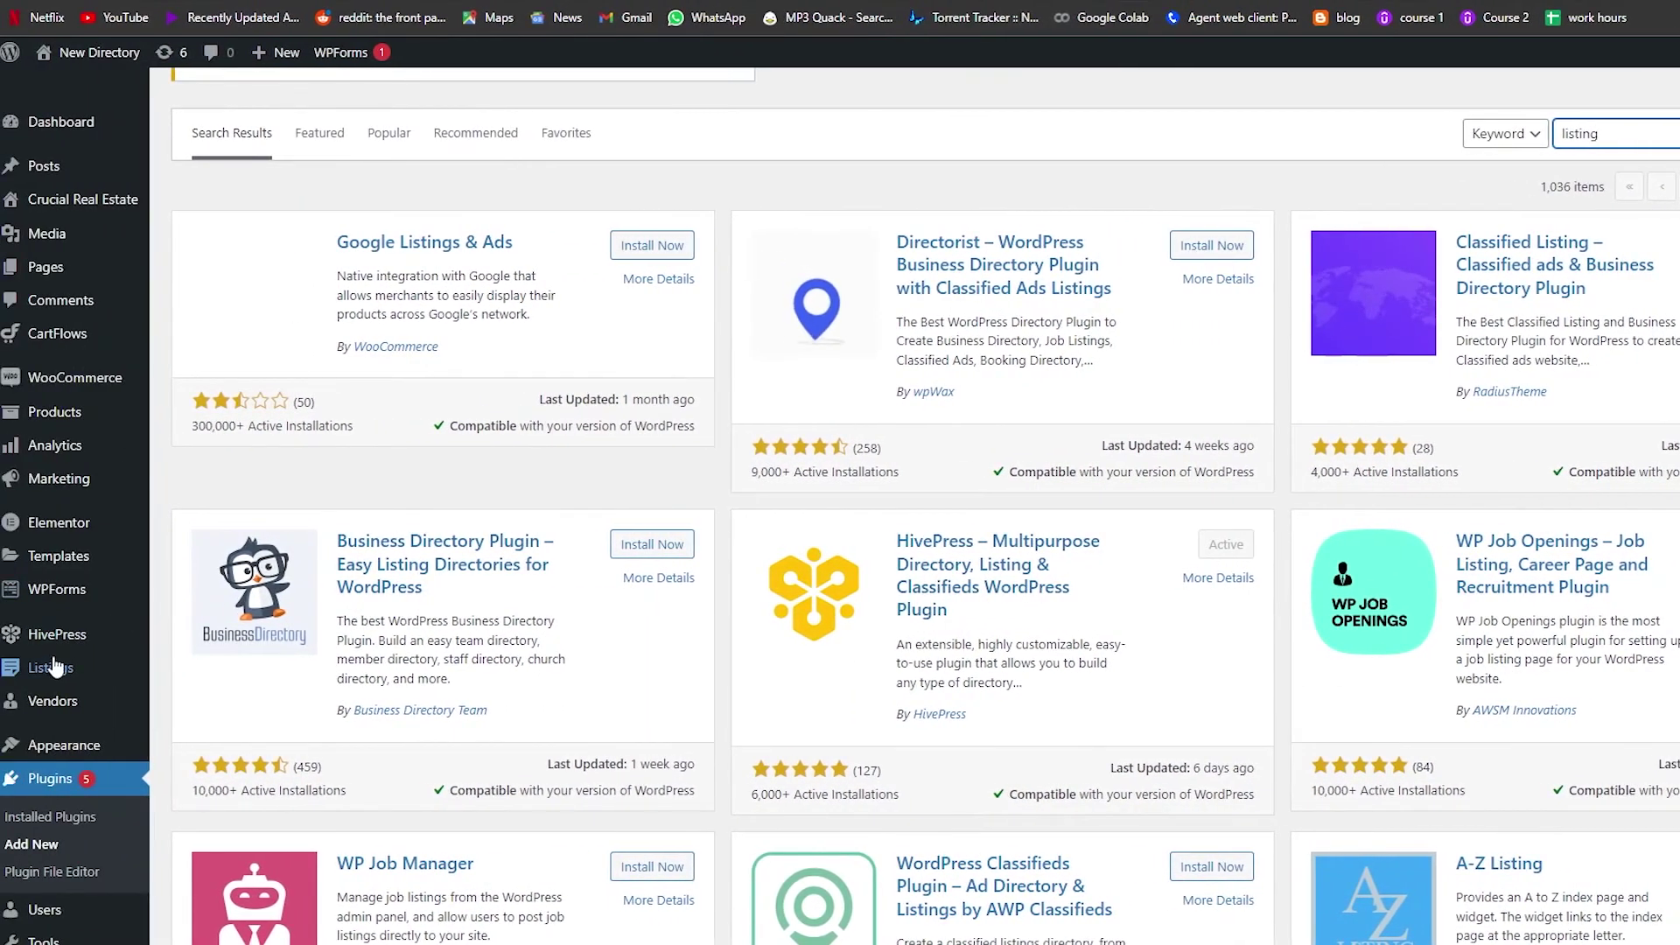
- Open HivePress Settings, glance at other tabs, and check the listings page choices
mouse_move(61, 646)
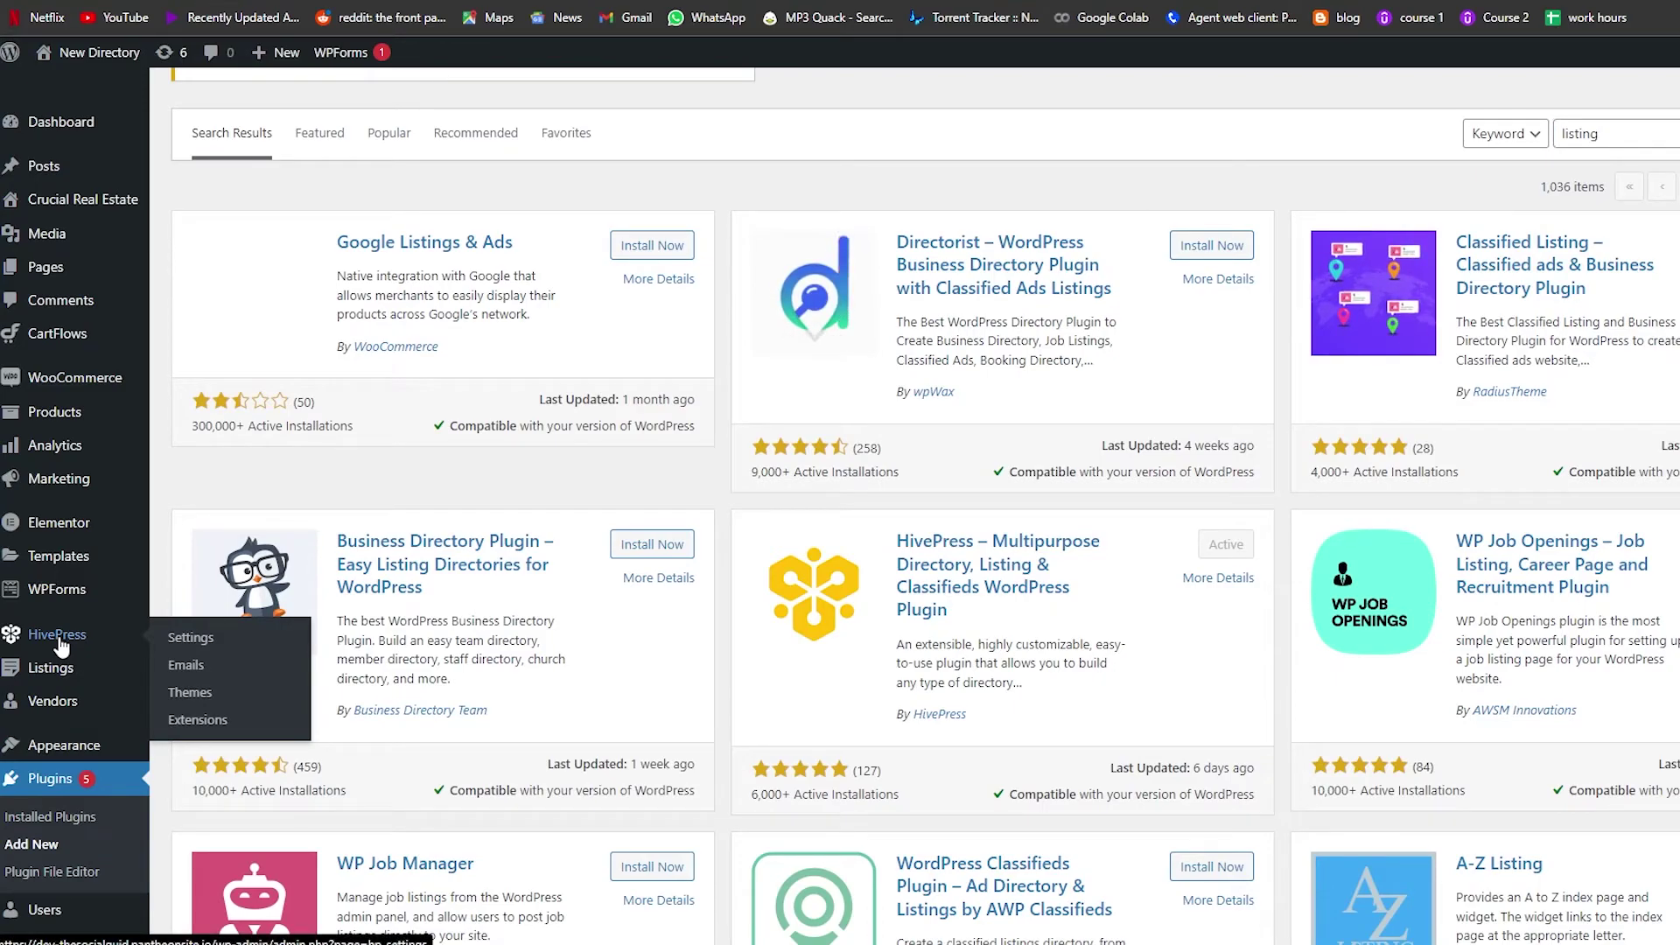
click(60, 643)
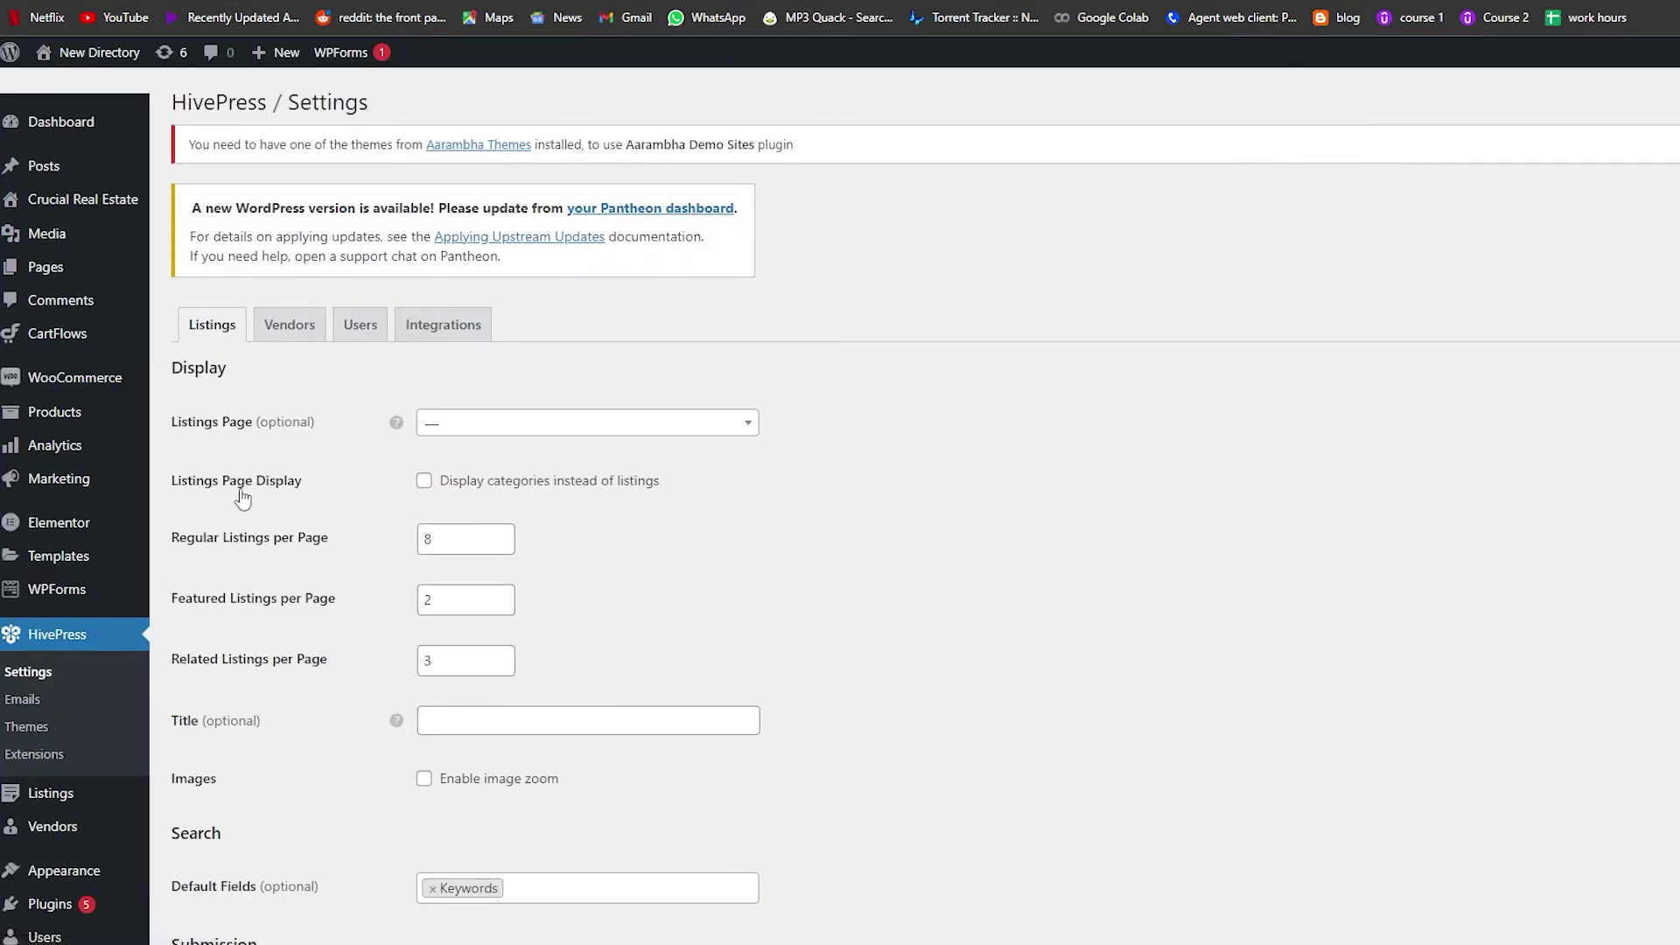
scroll(319, 440, down, 7)
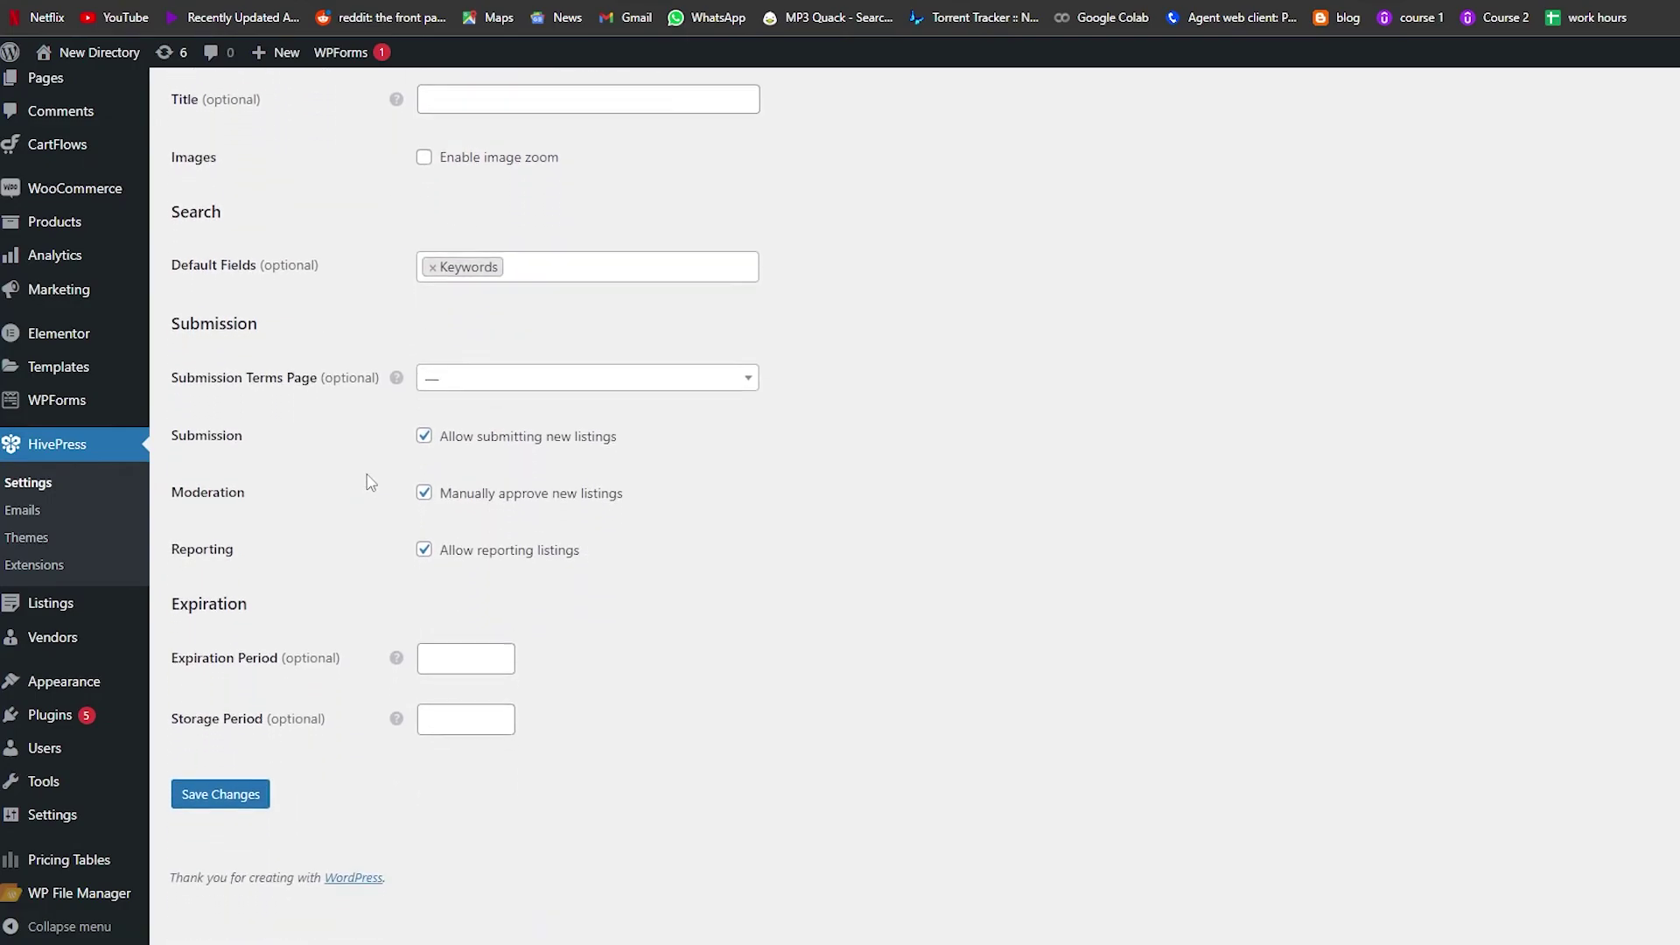
scroll(367, 482, up, 7)
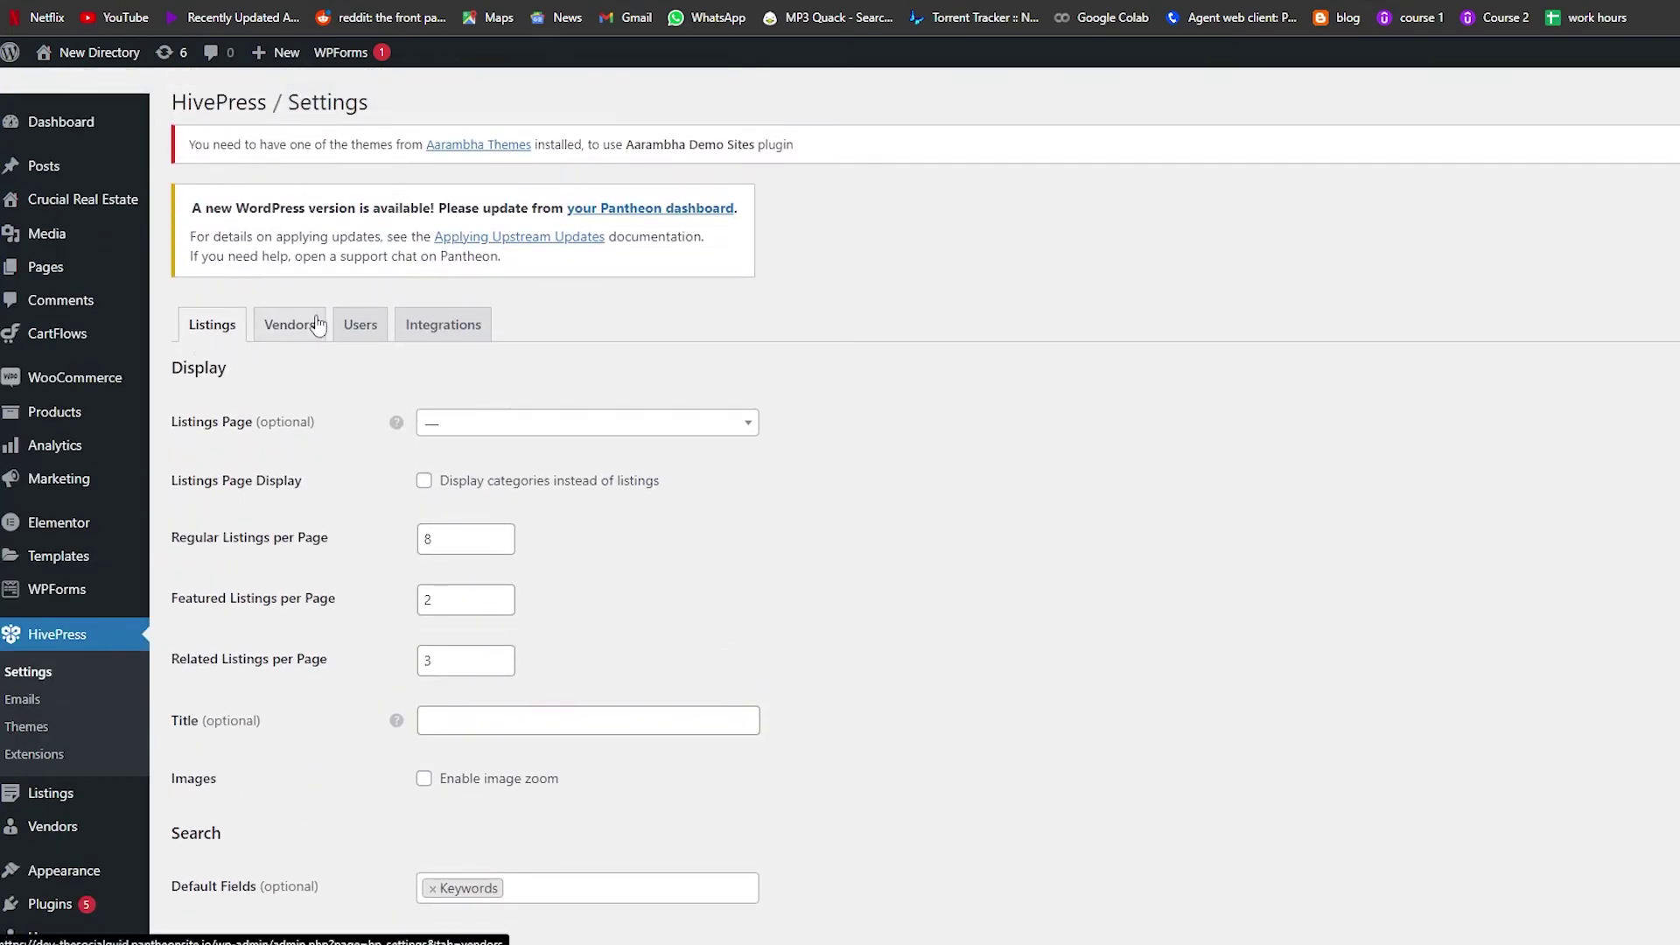
click(315, 338)
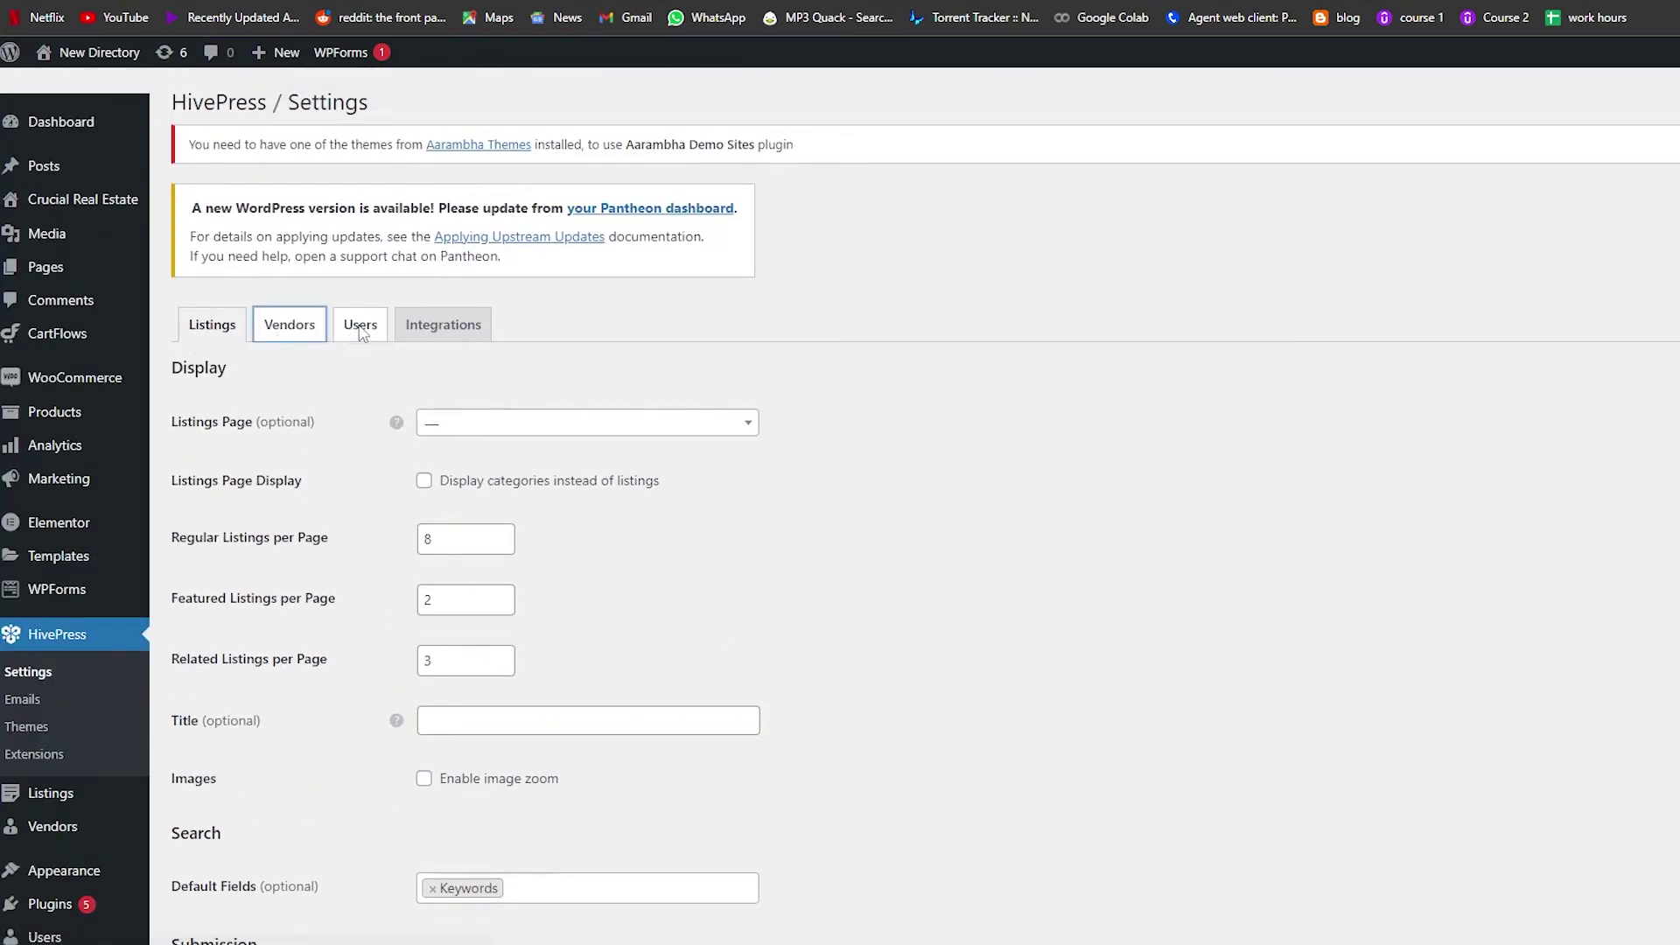
click(360, 319)
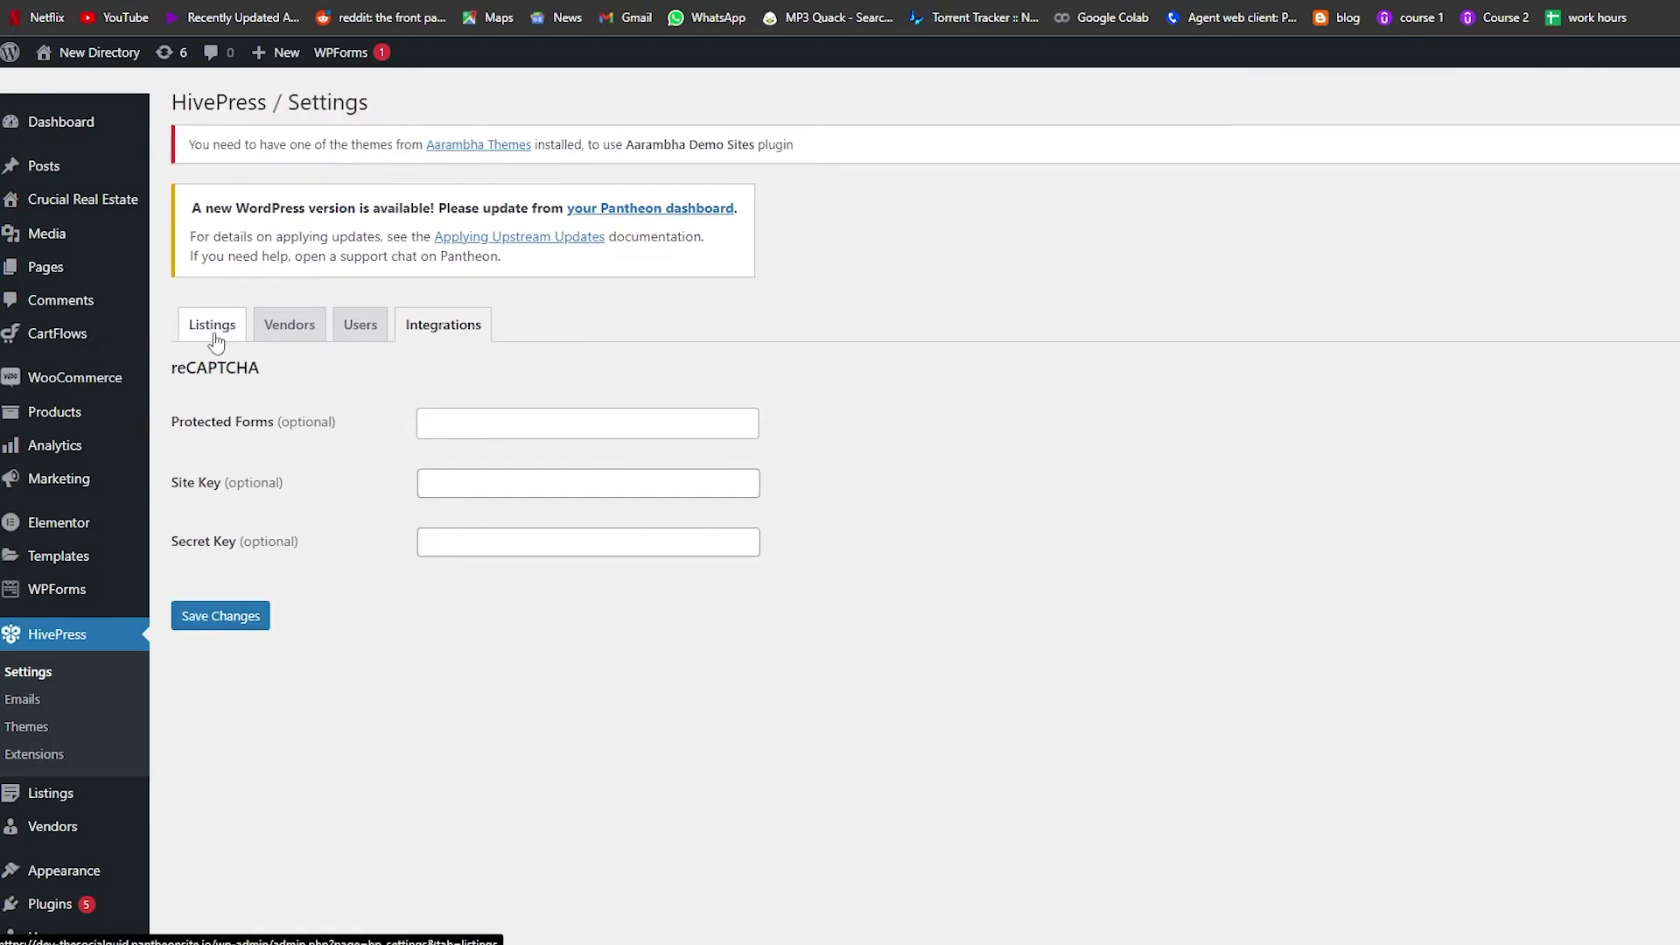
click(214, 331)
click(537, 424)
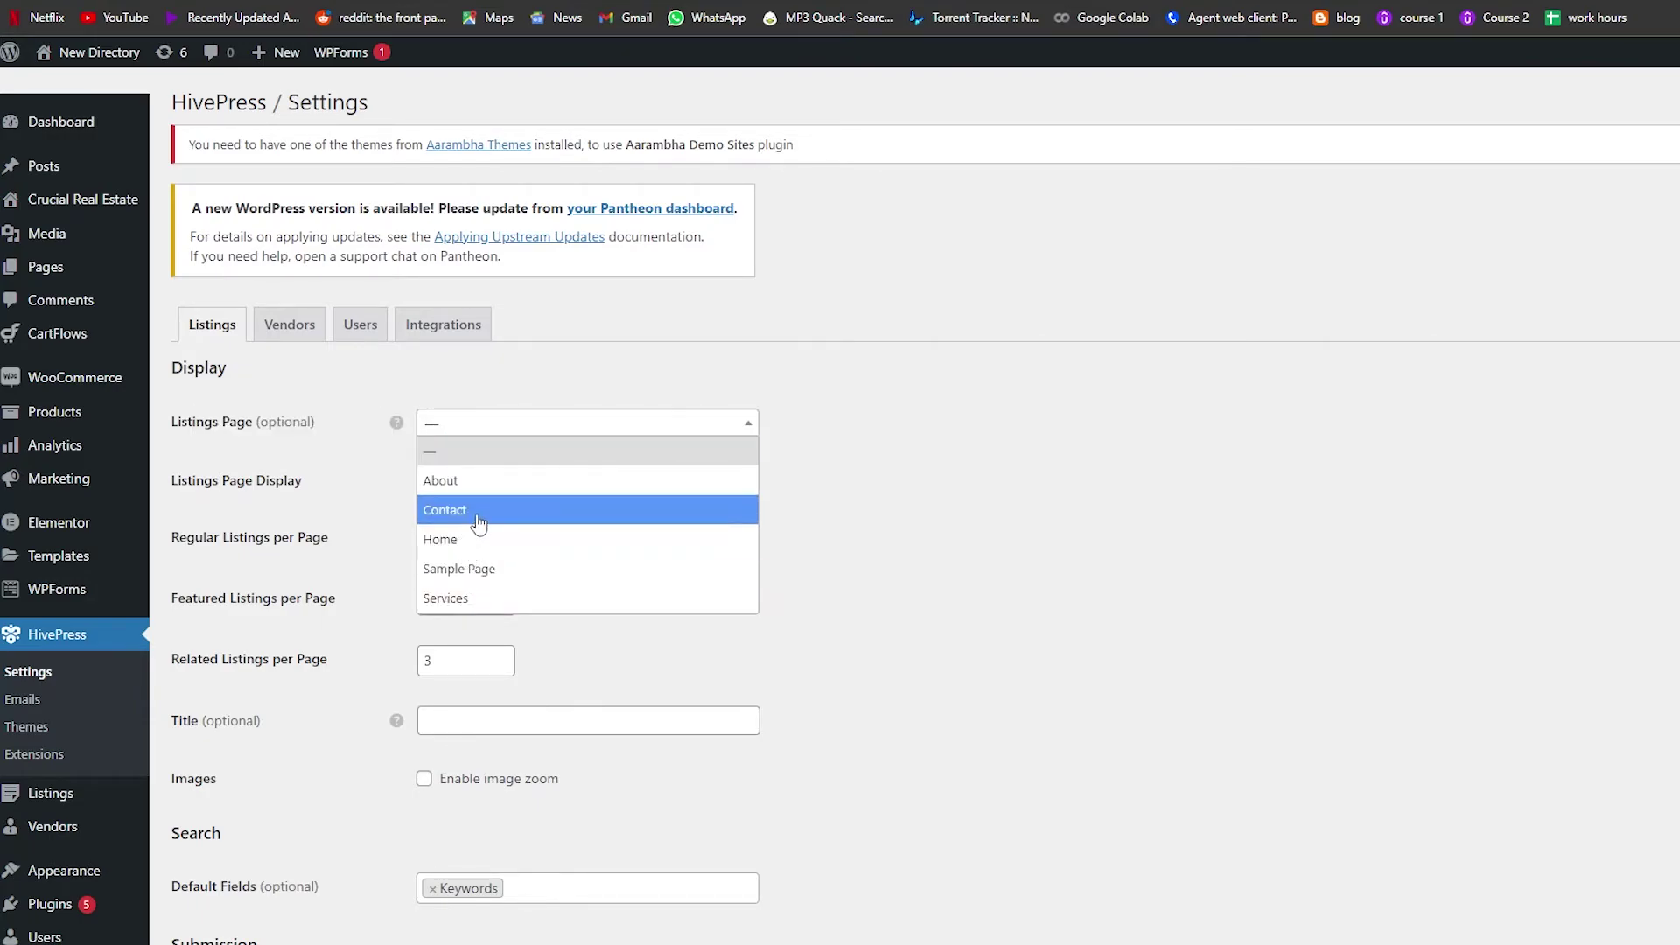
click(994, 416)
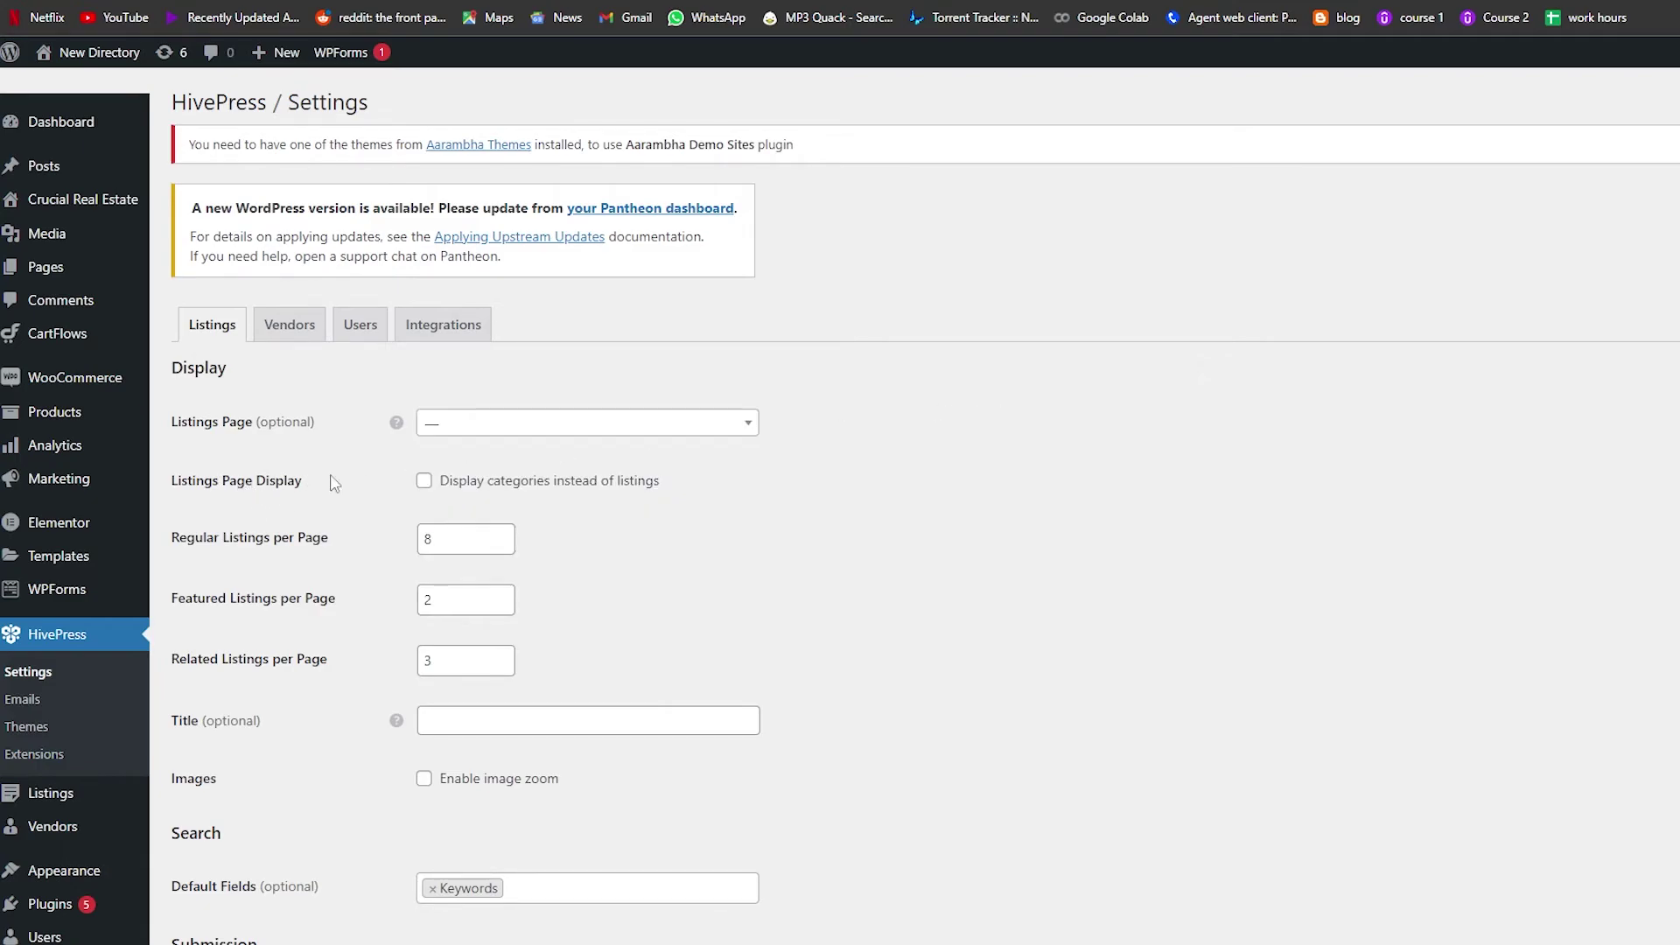
- Review the remaining Listings settings and save them with their current values
scroll(306, 461, down, 1)
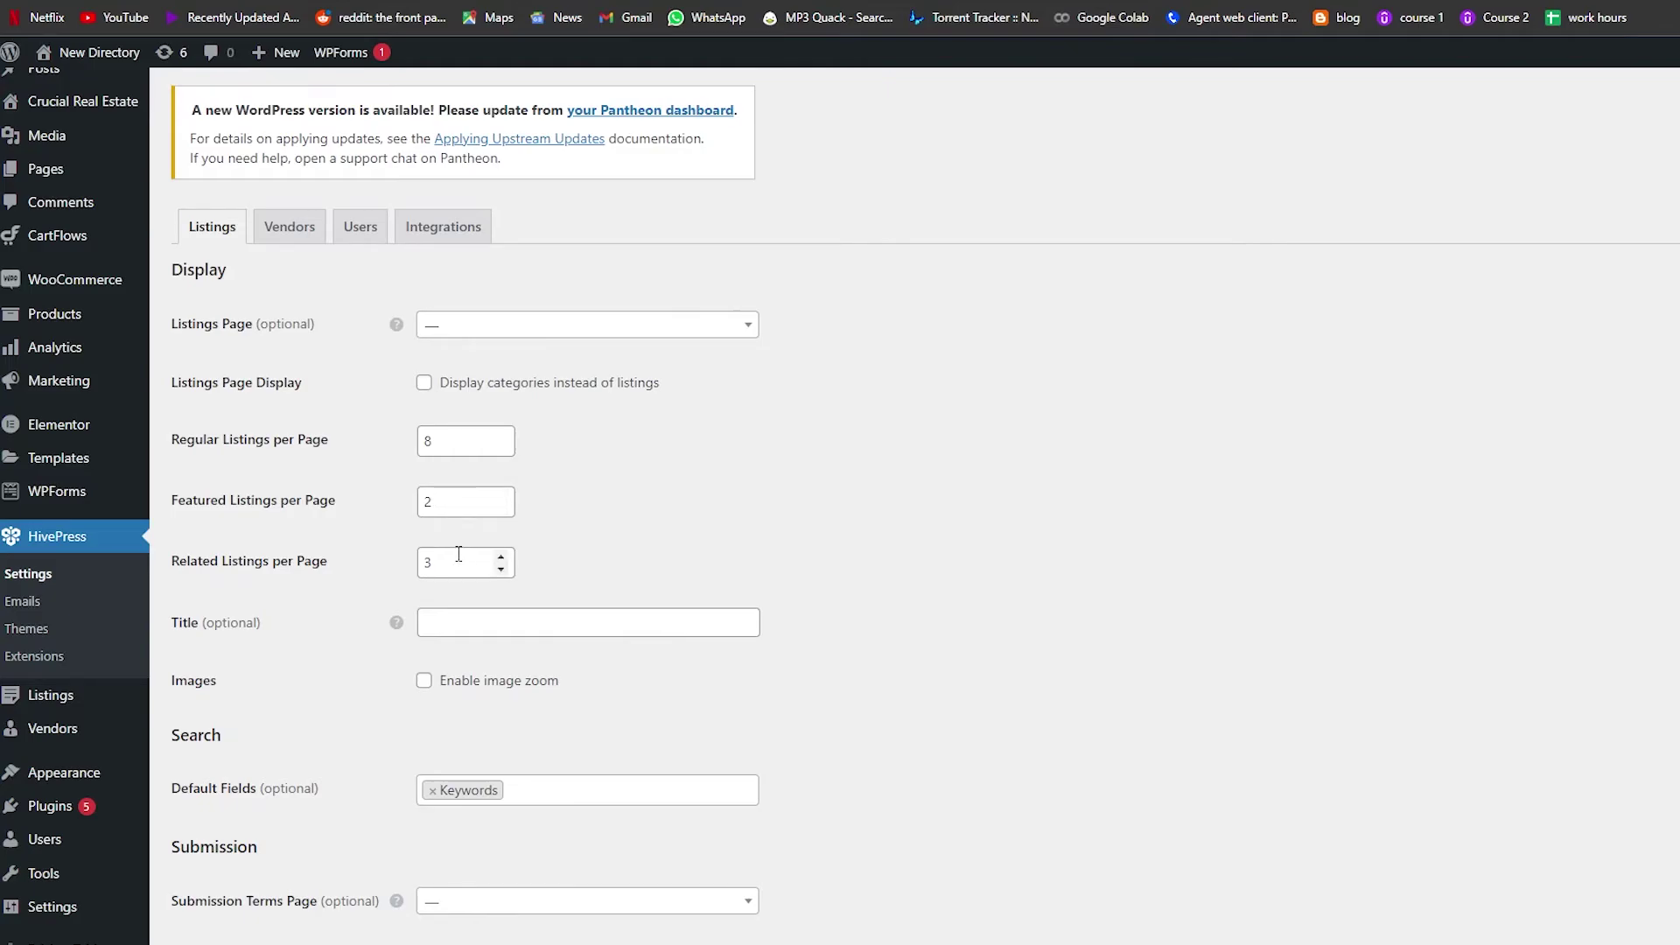
scroll(450, 557, down, 1)
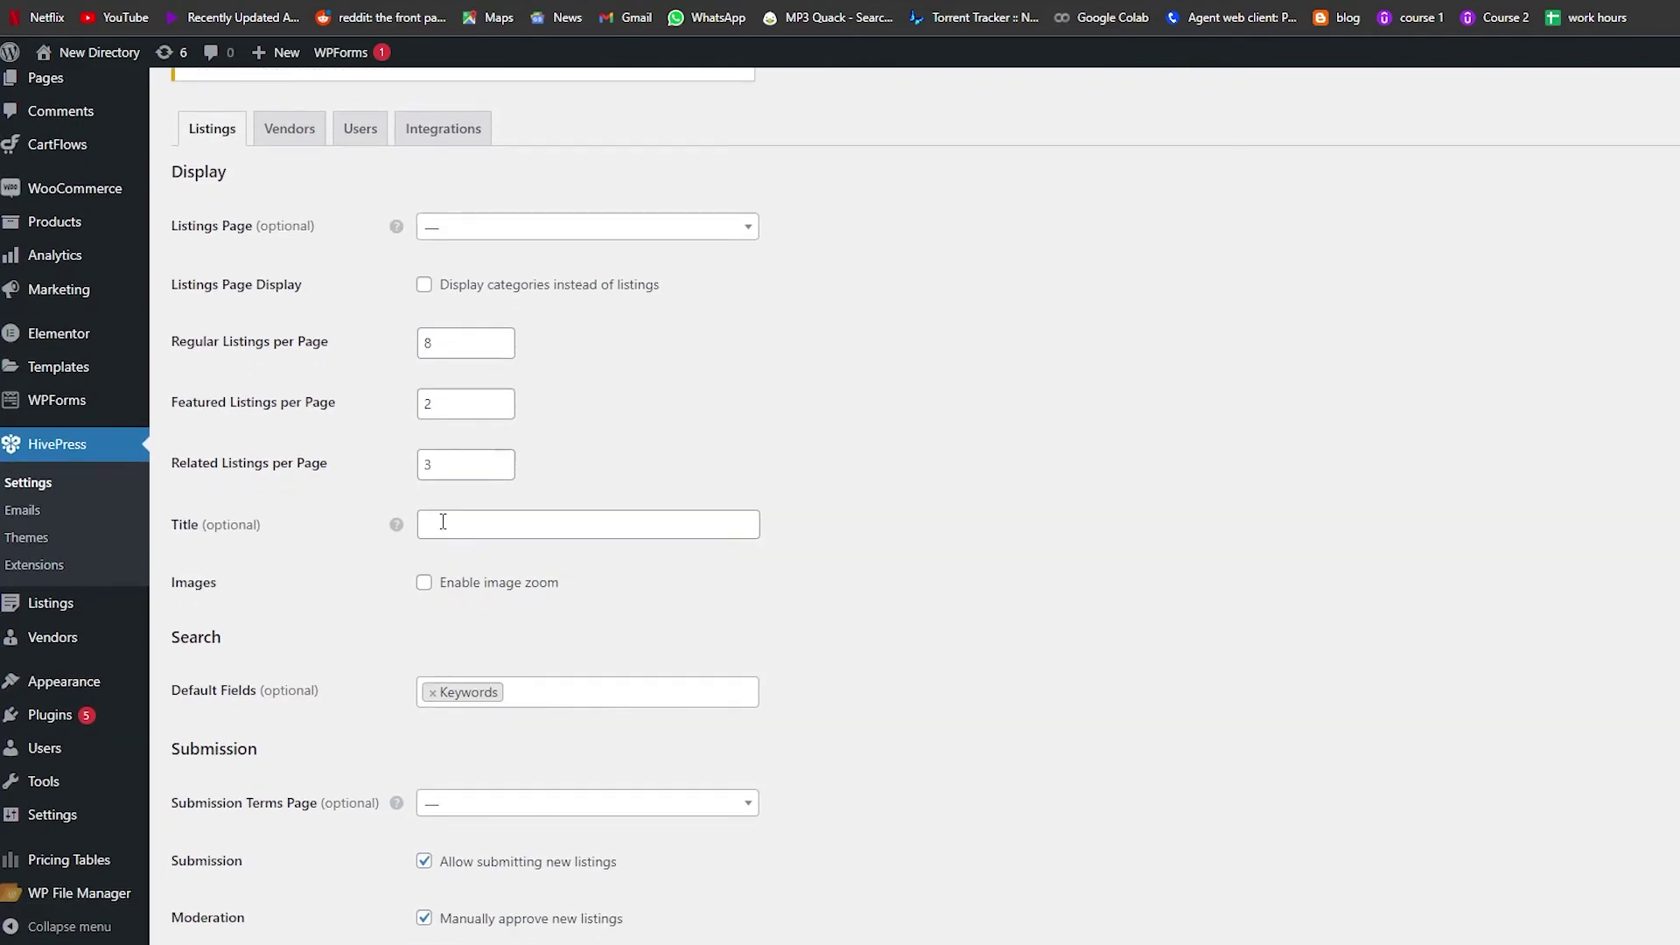
click(437, 534)
scroll(330, 570, down, 2)
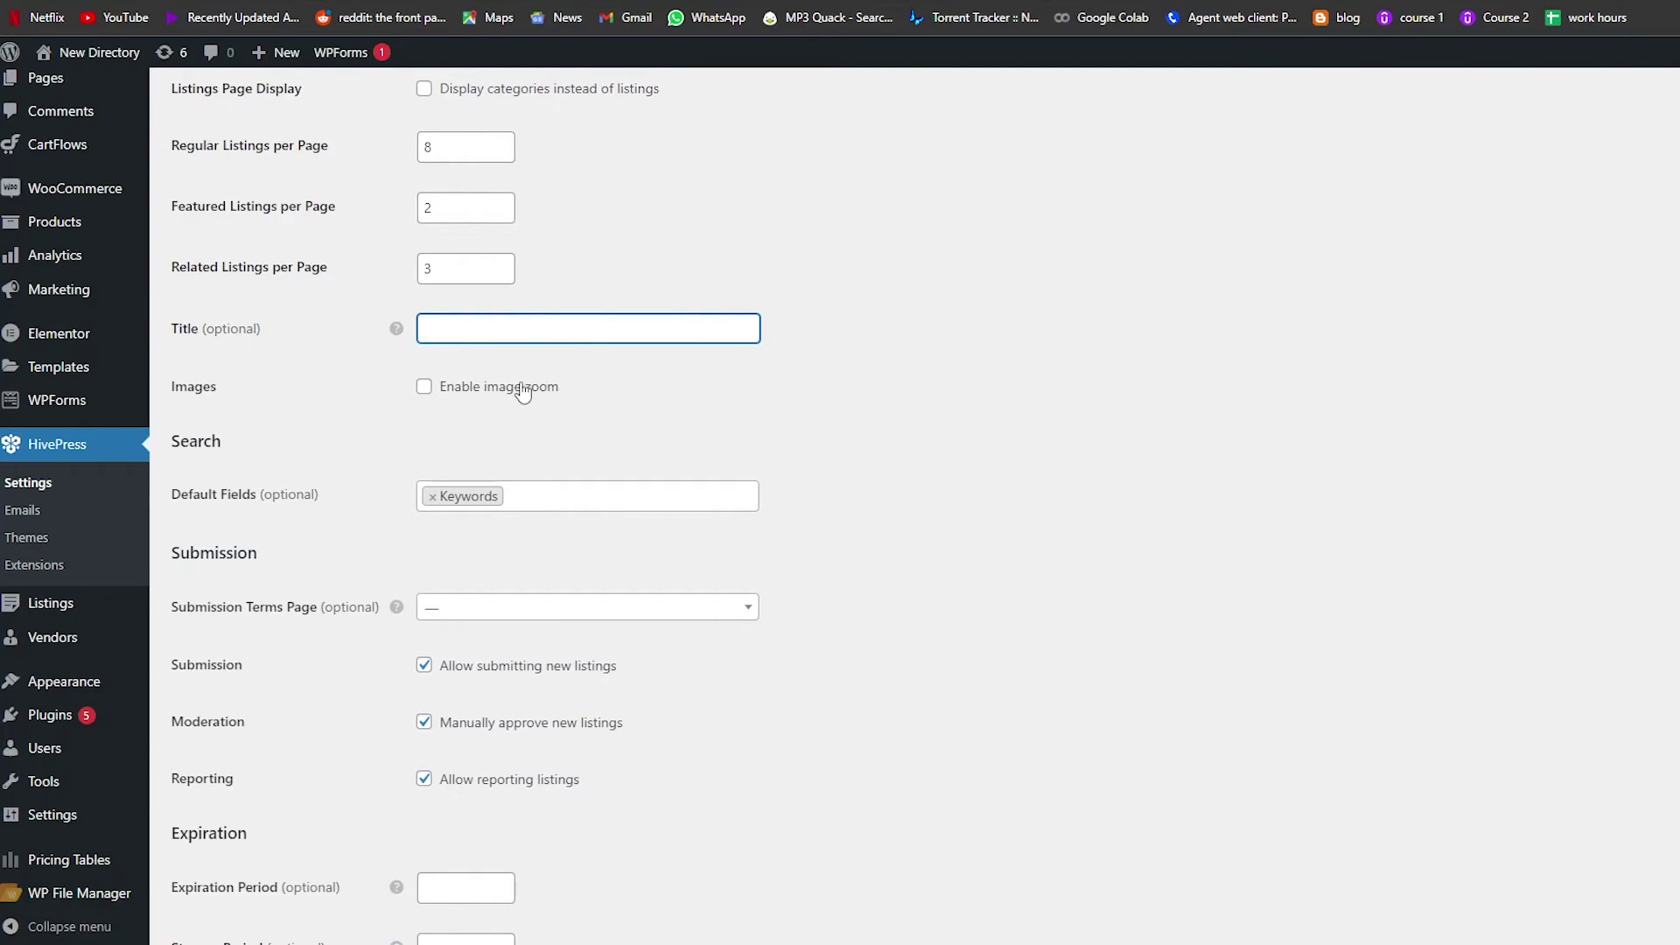
scroll(341, 465, down, 3)
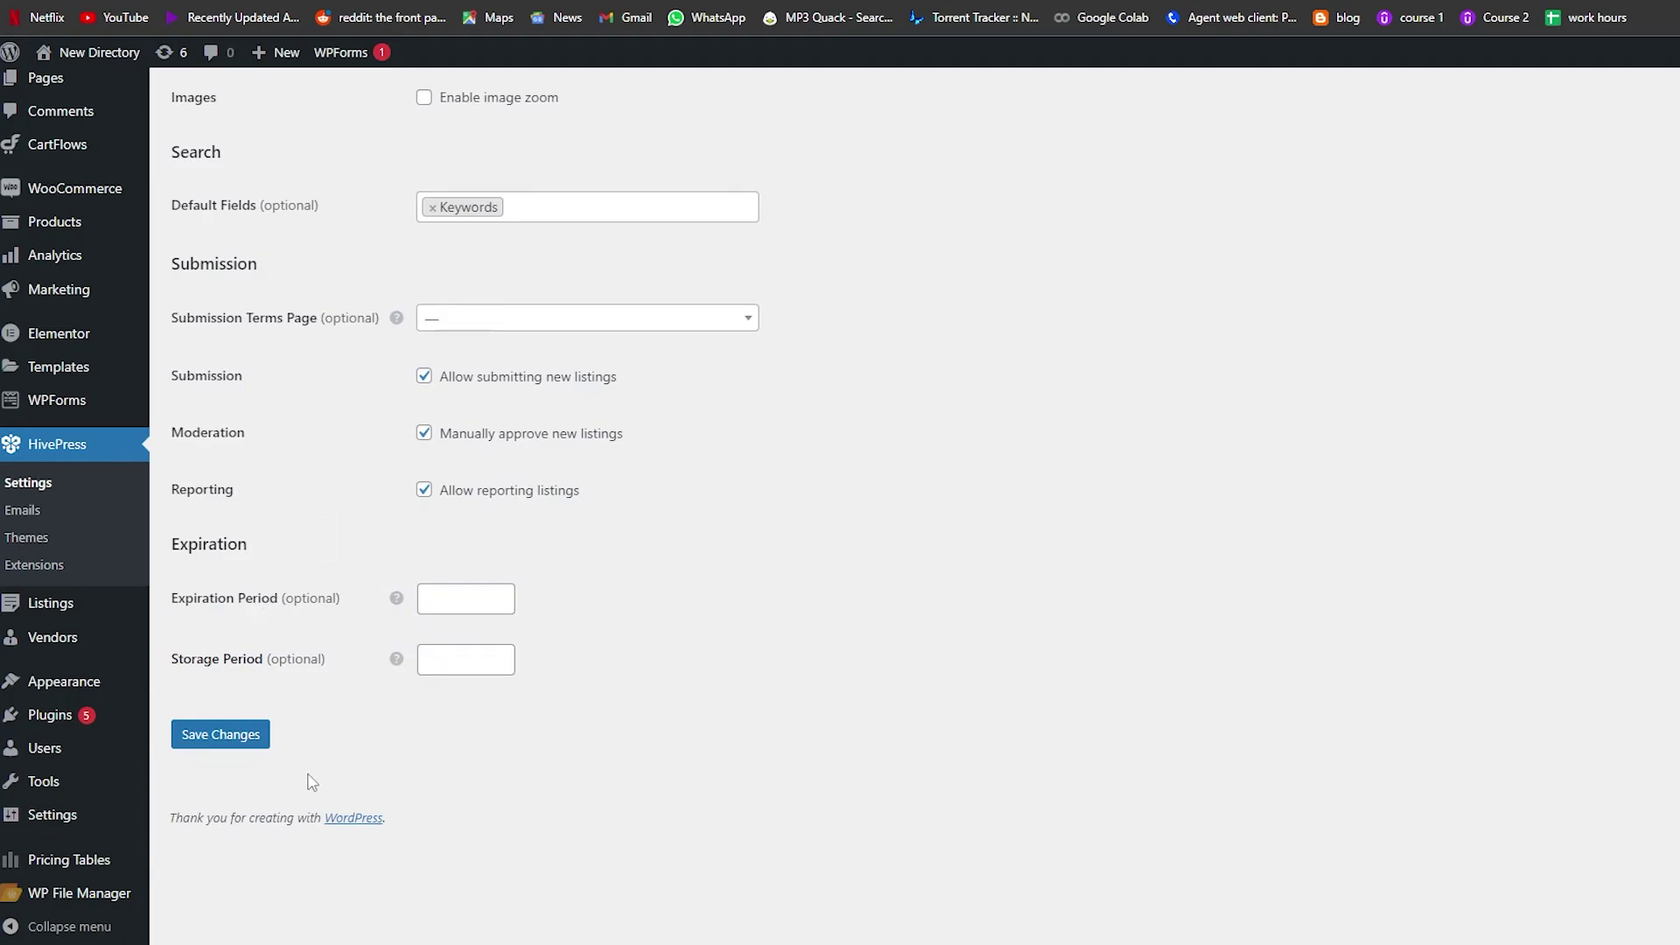
scroll(312, 779, up, 7)
scroll(310, 769, down, 4)
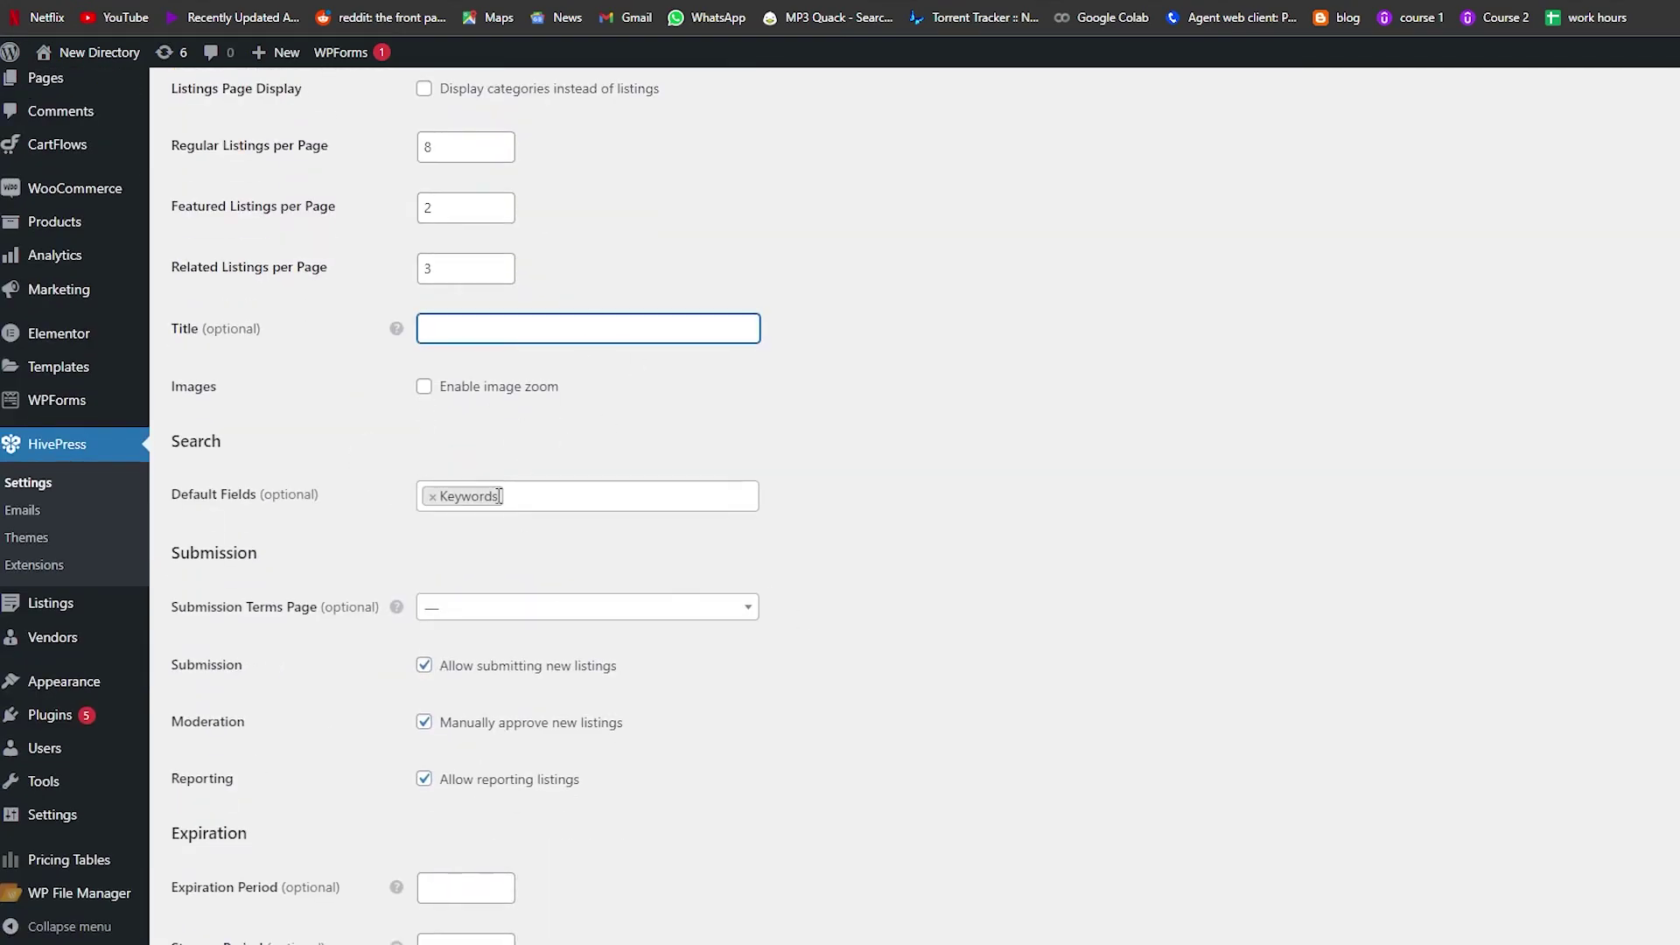
scroll(292, 683, down, 3)
click(233, 743)
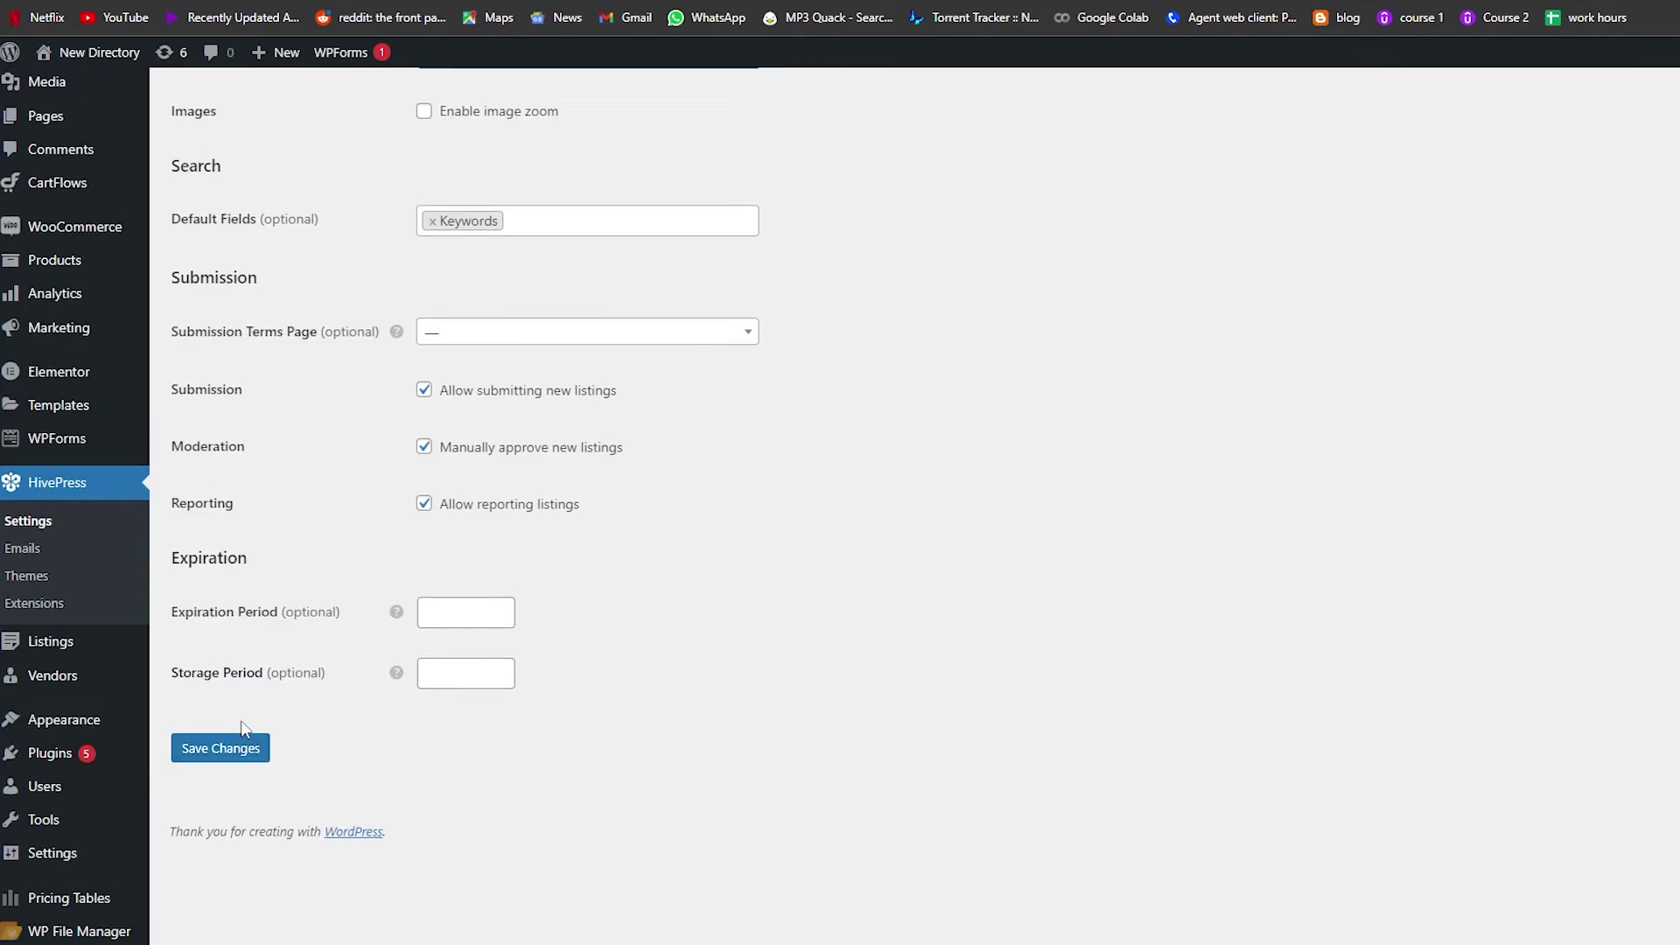
click(300, 332)
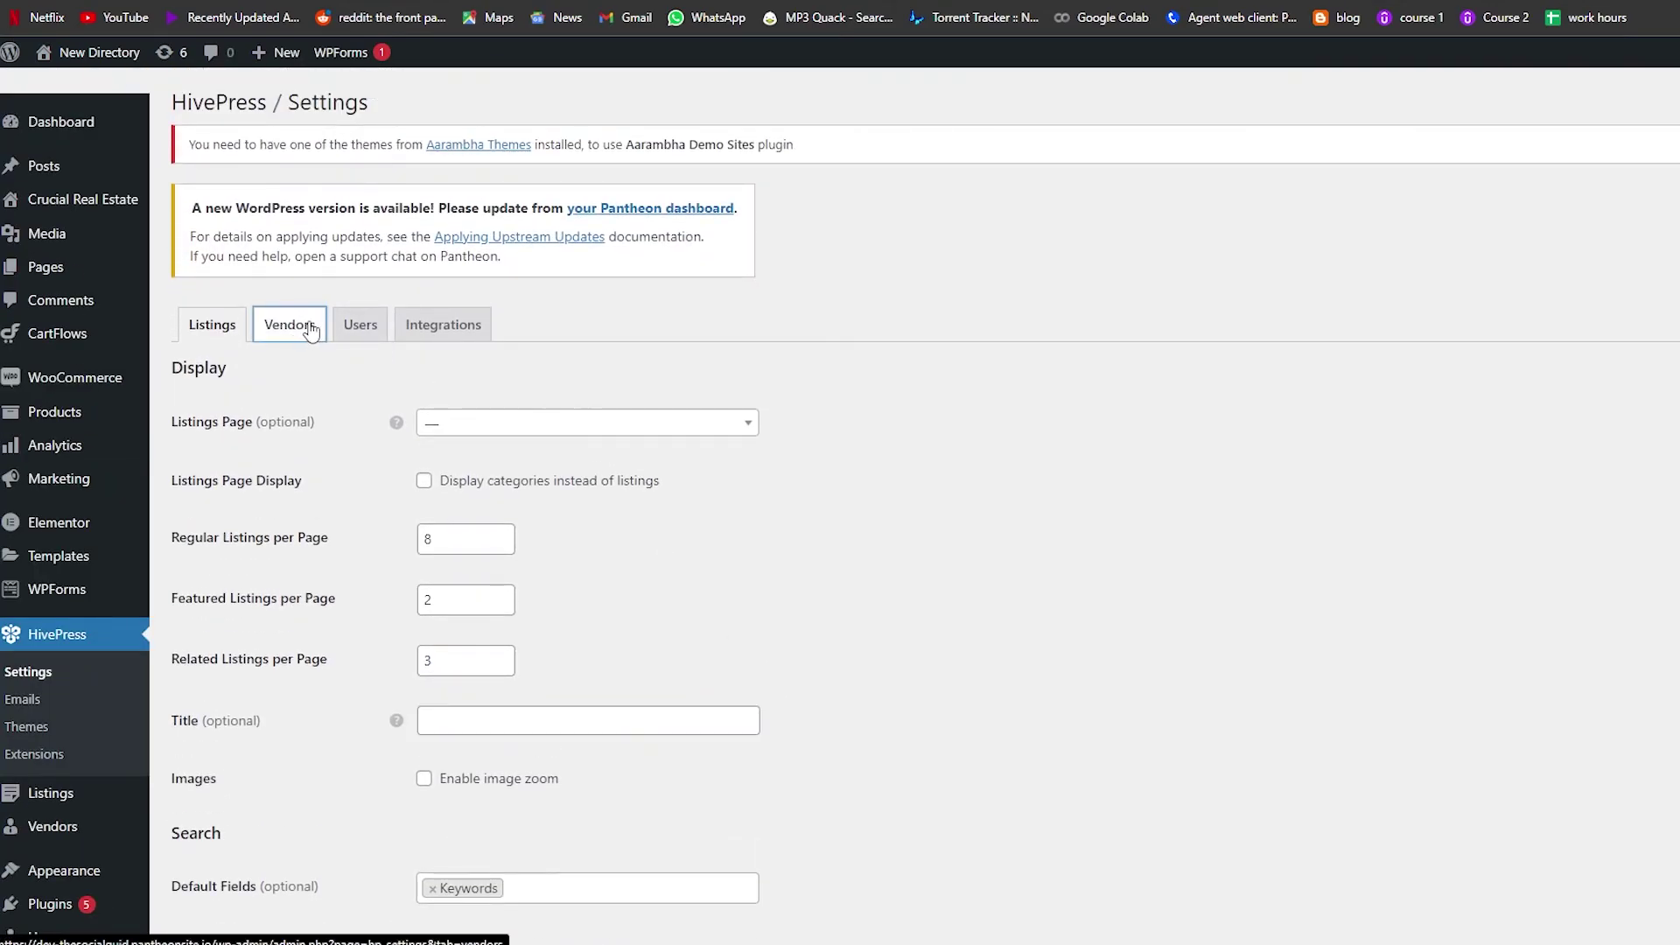
- Open the Users settings tab, keeping First Name as the display name
scroll(474, 490, down, 3)
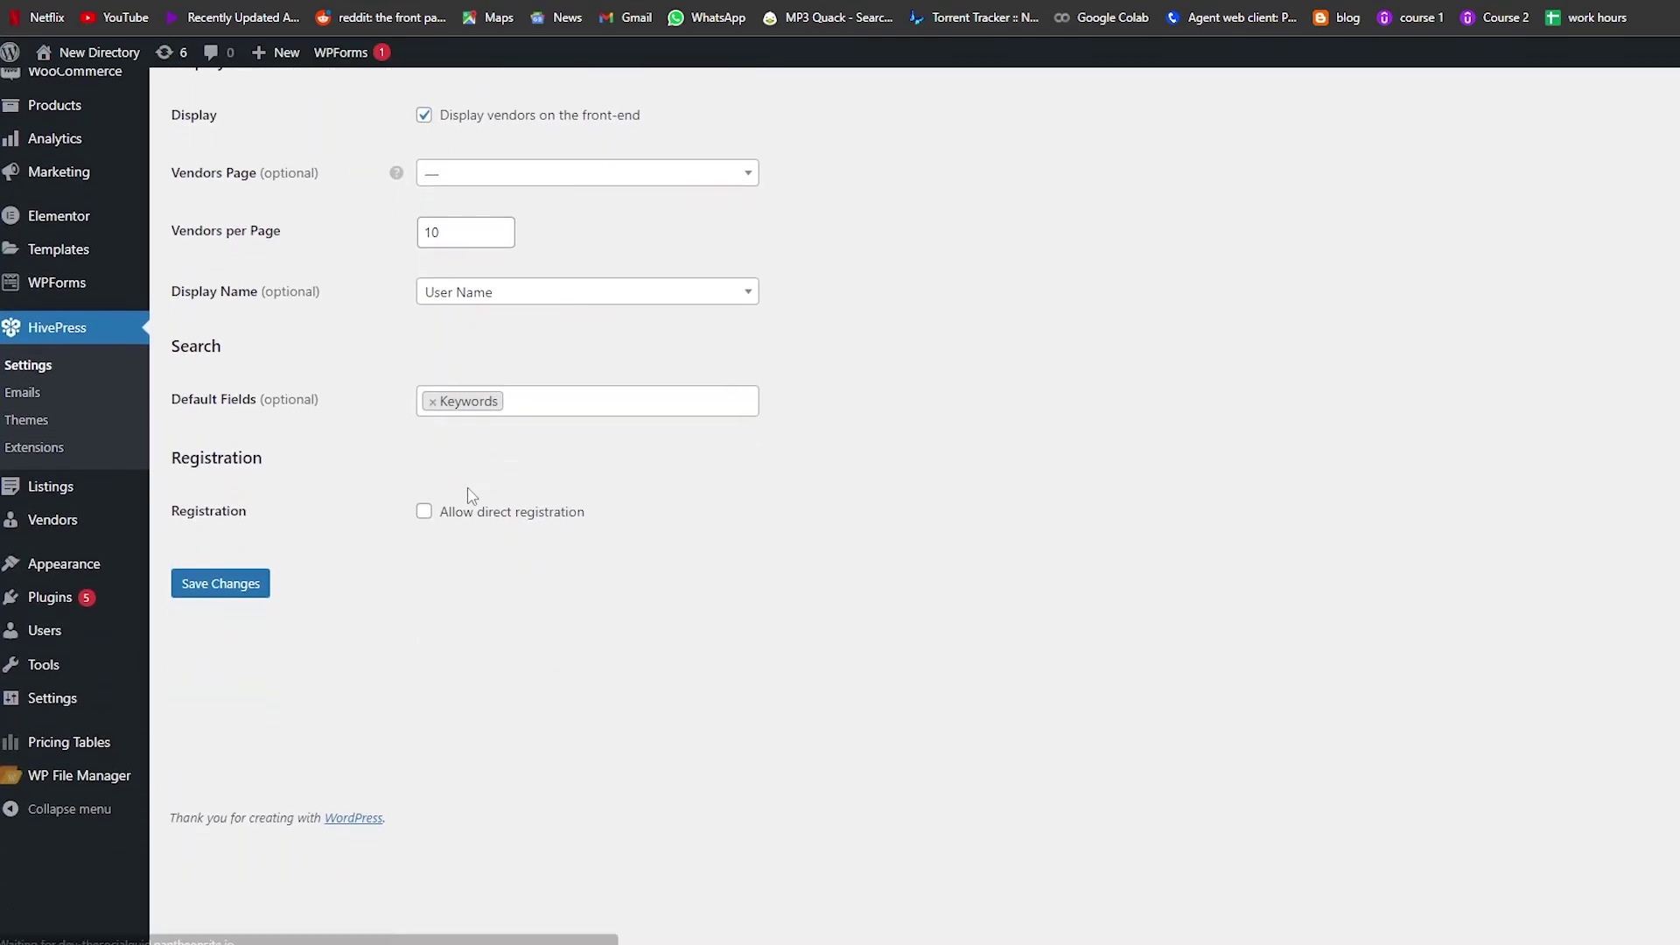
scroll(471, 495, up, 3)
click(355, 324)
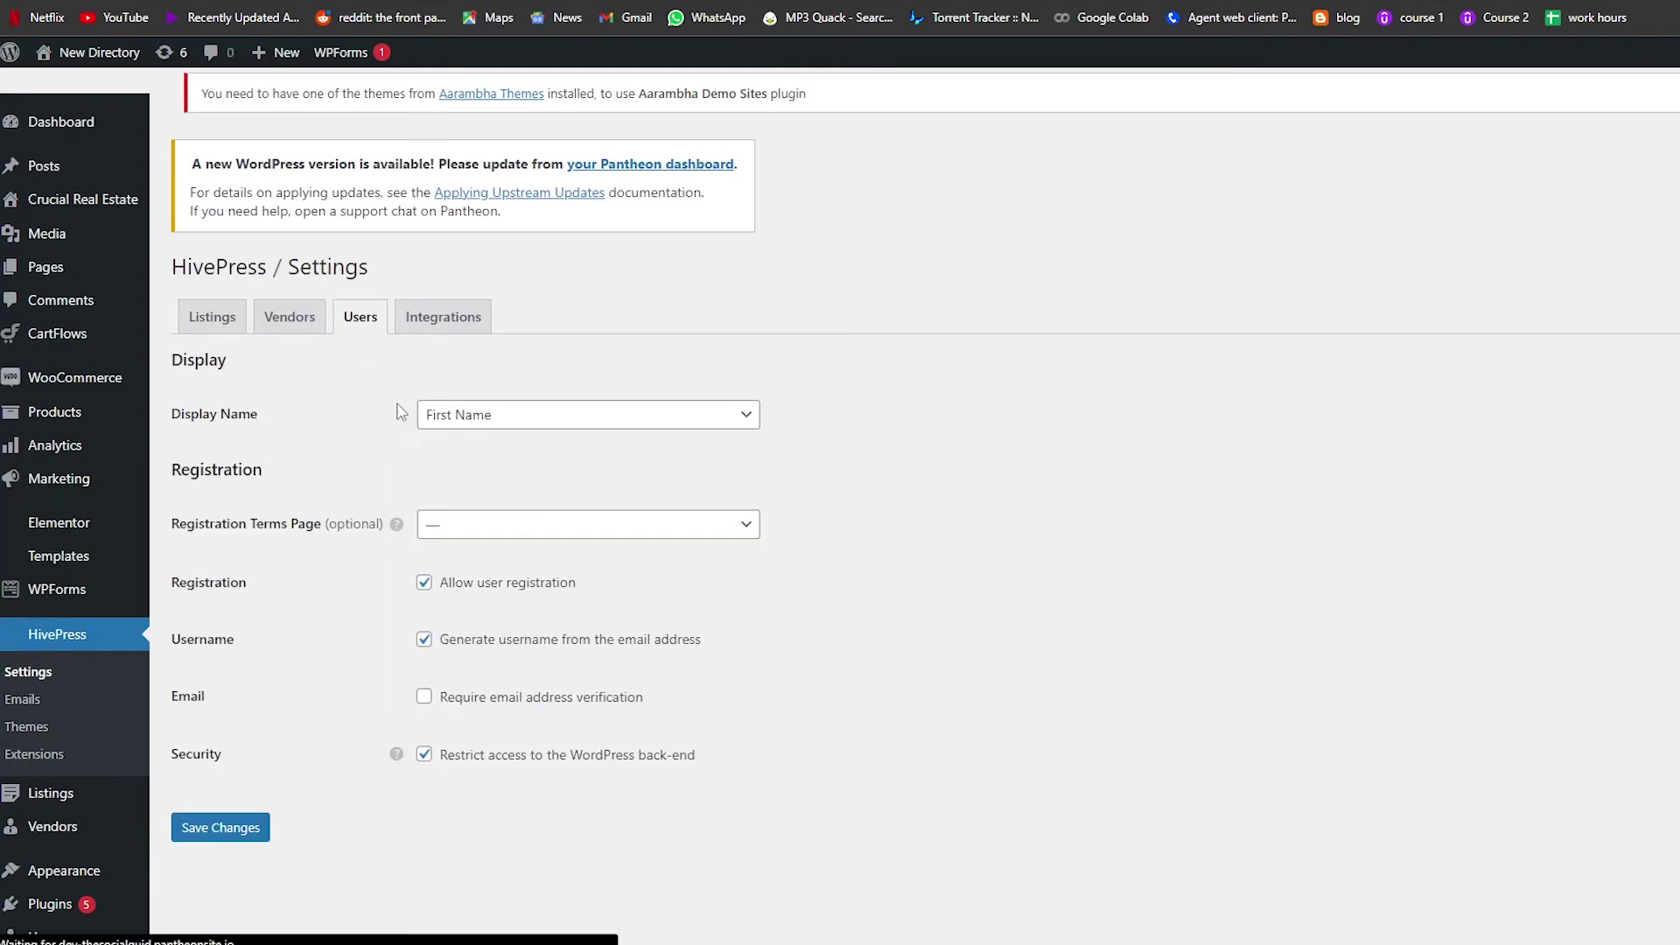
scroll(383, 490, down, 1)
scroll(383, 491, down, 1)
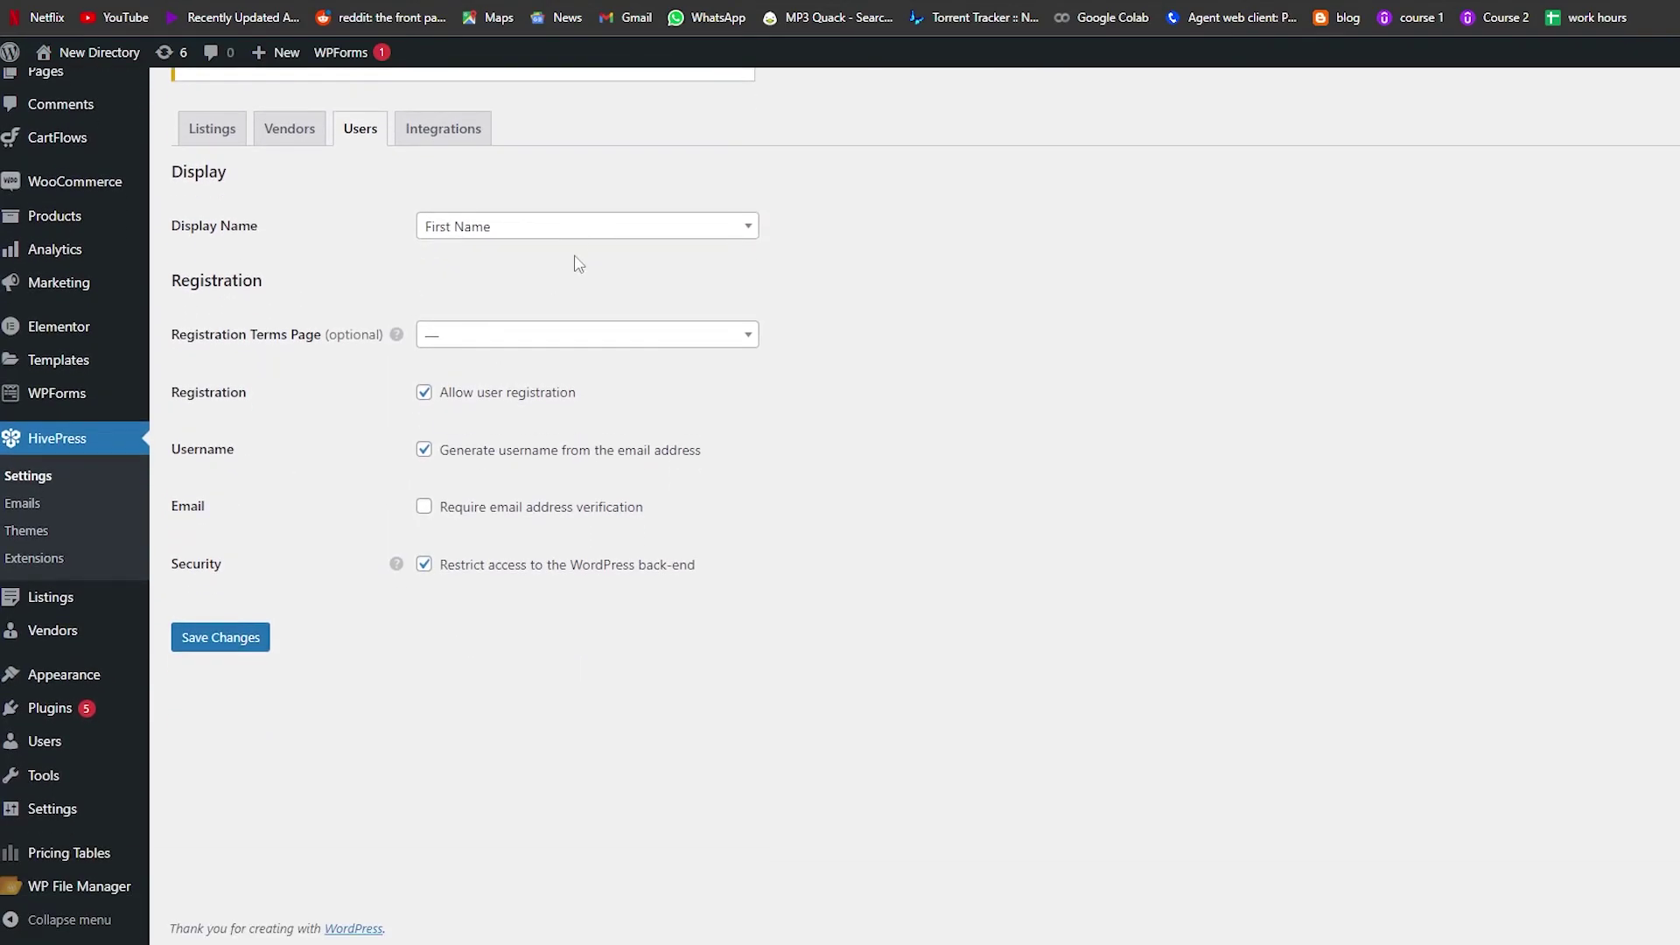
click(525, 238)
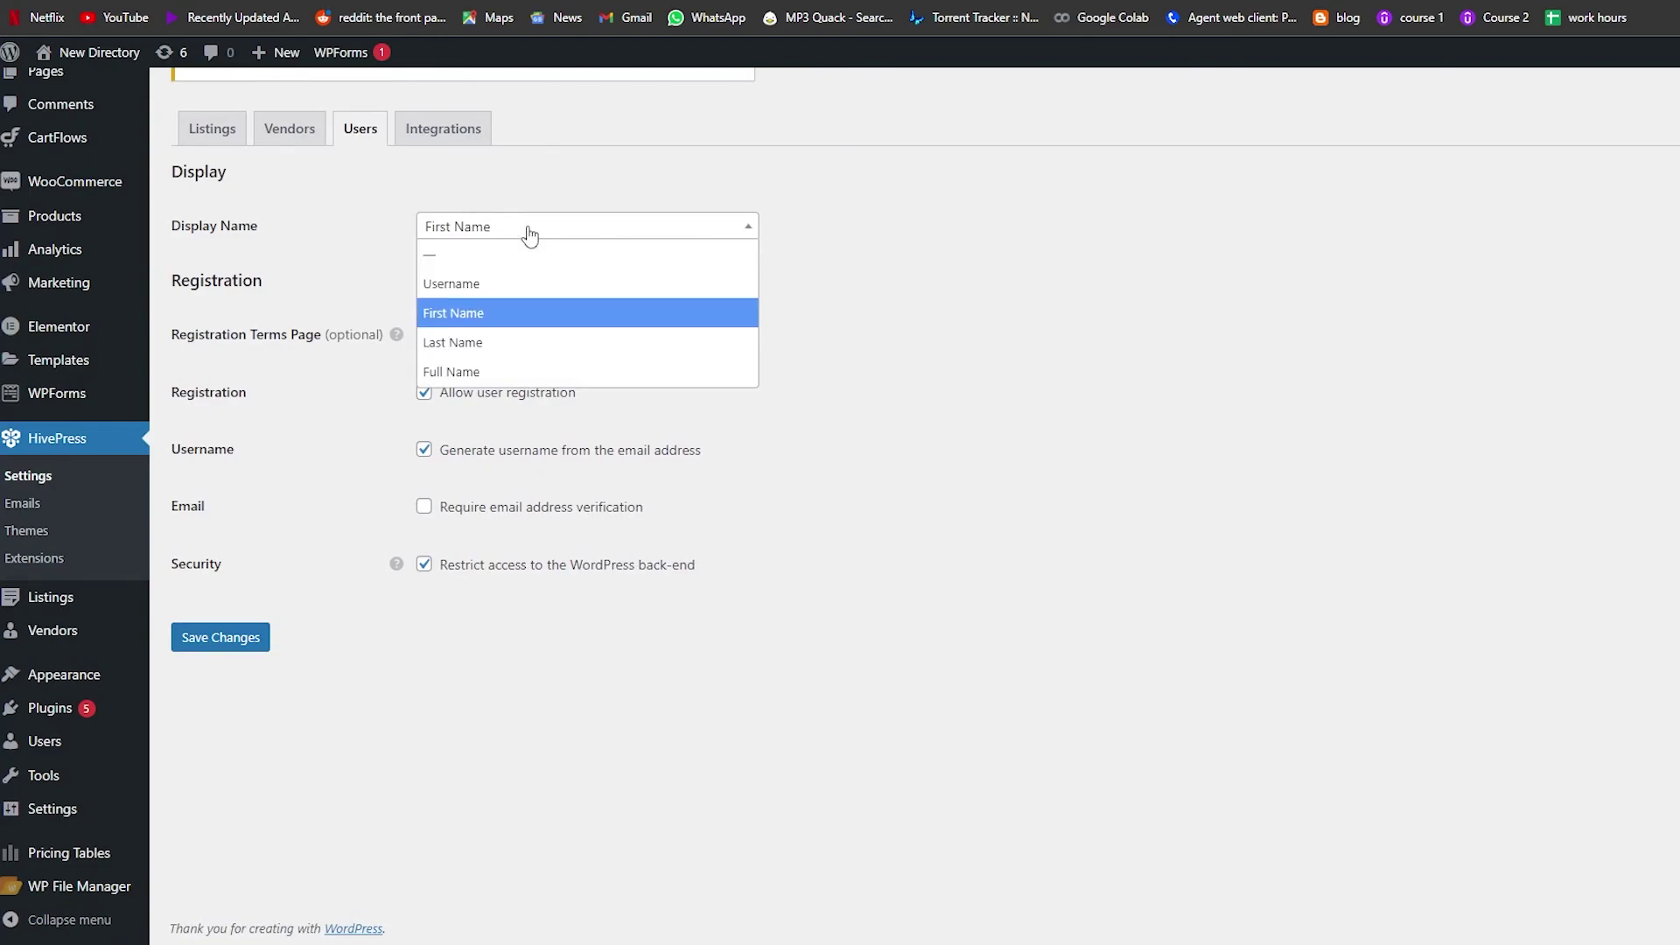
click(529, 235)
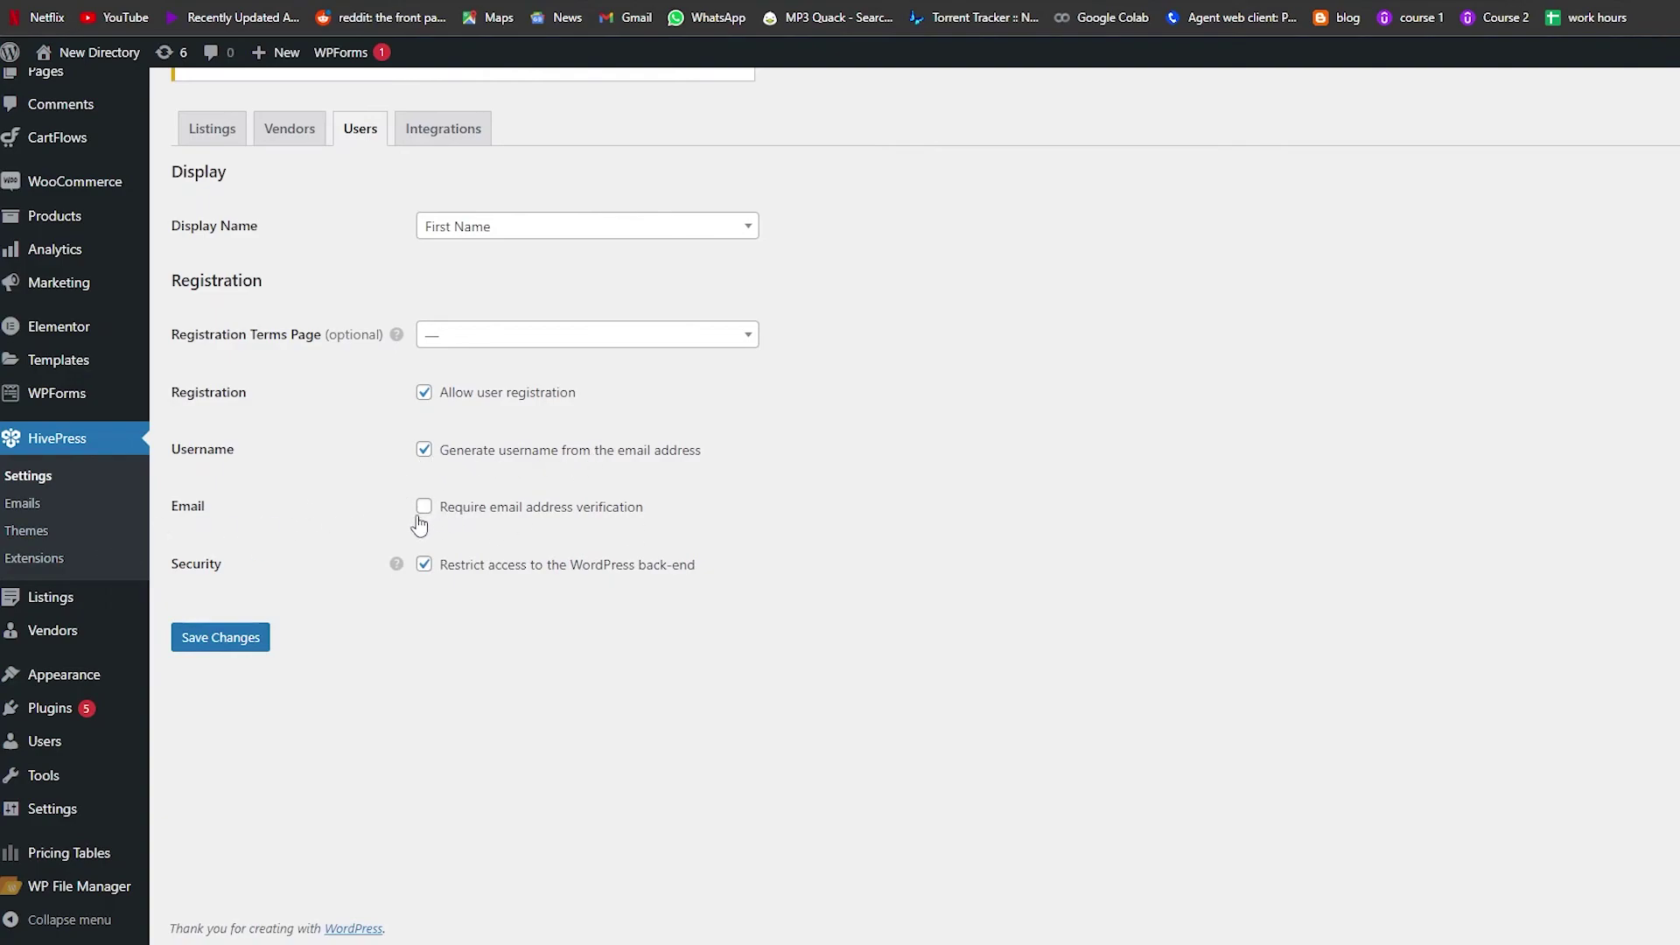
- Enable 'Require email address verification' and save the user settings
click(234, 639)
click(234, 639)
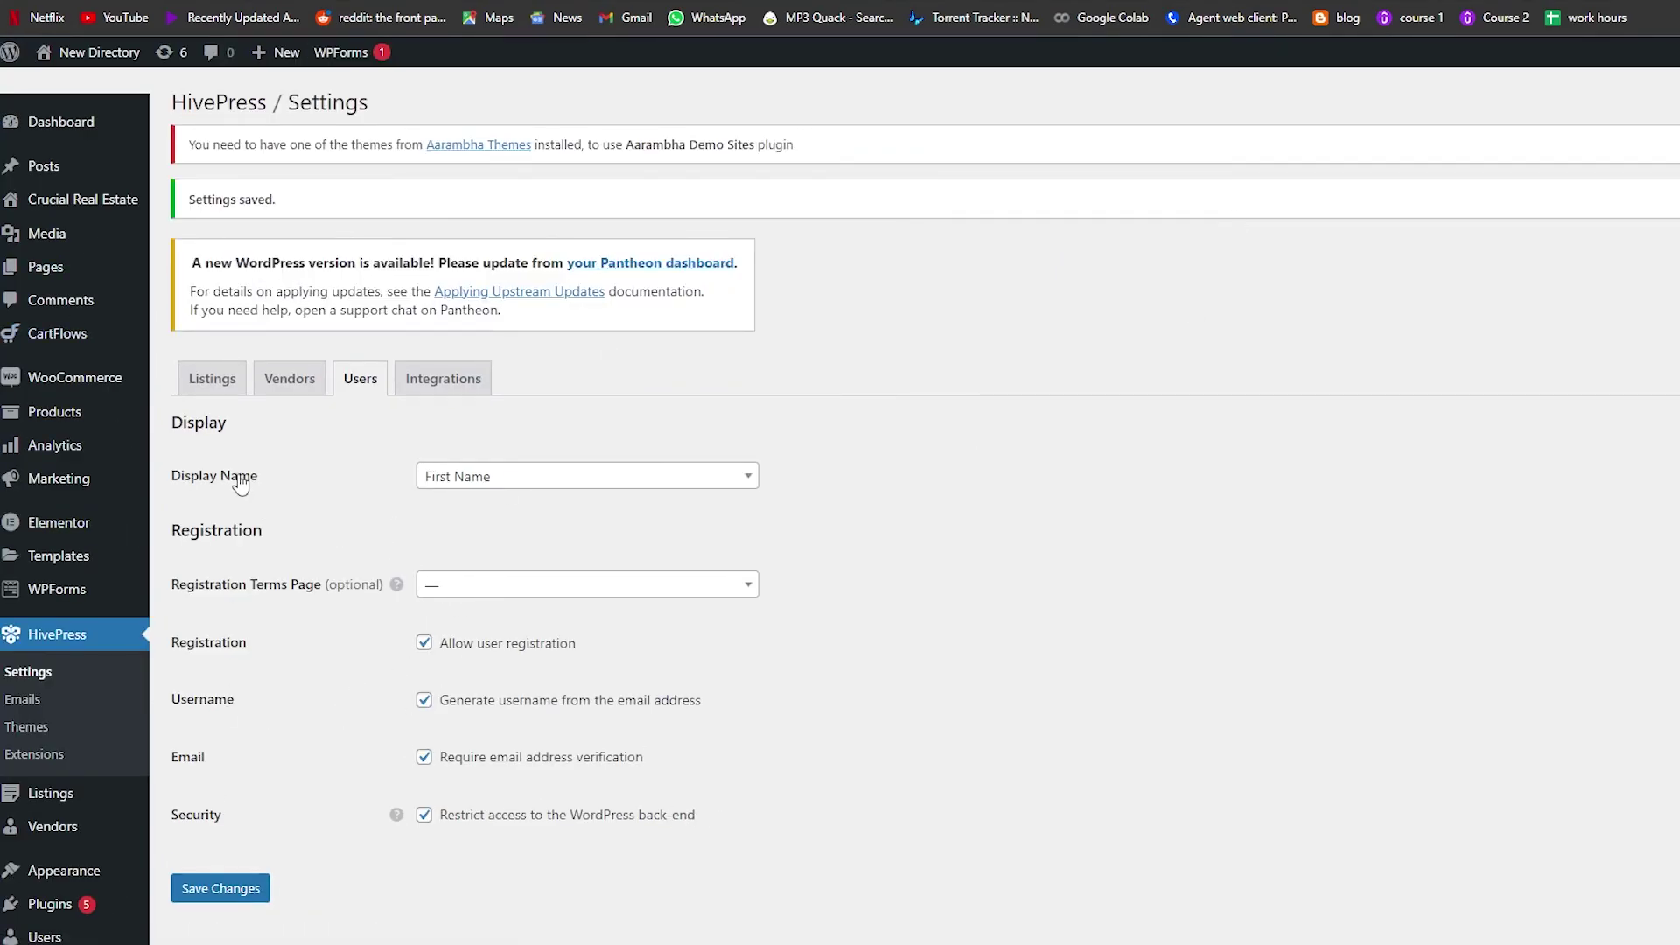
scroll(91, 791, down, 3)
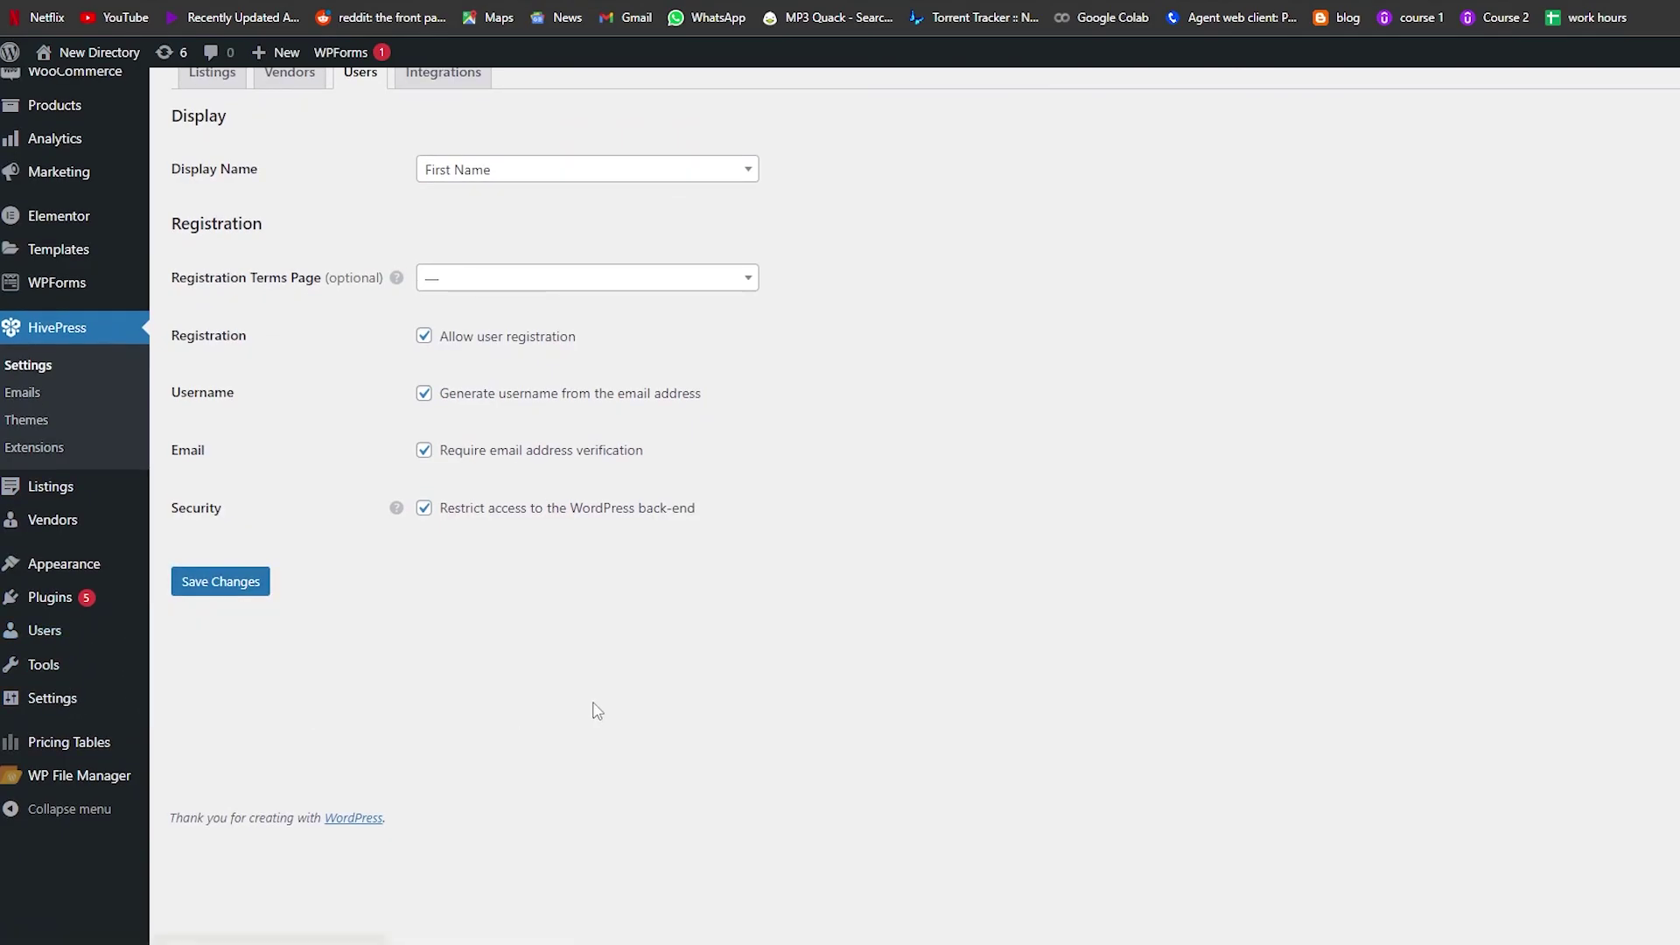
scroll(612, 668, up, 4)
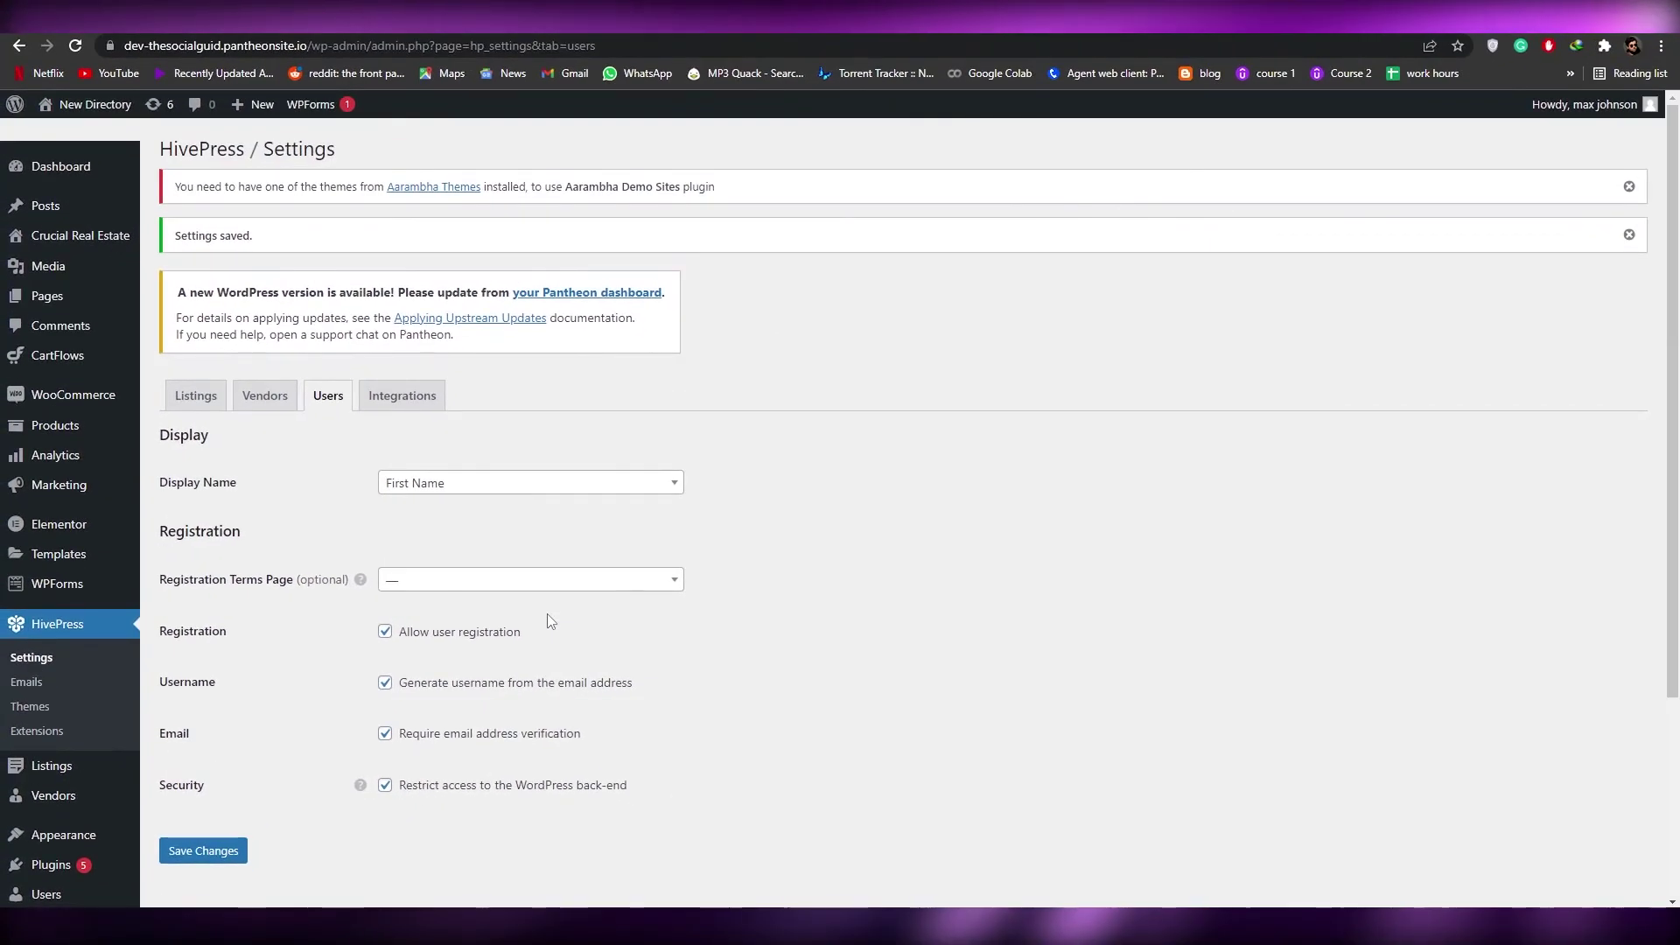